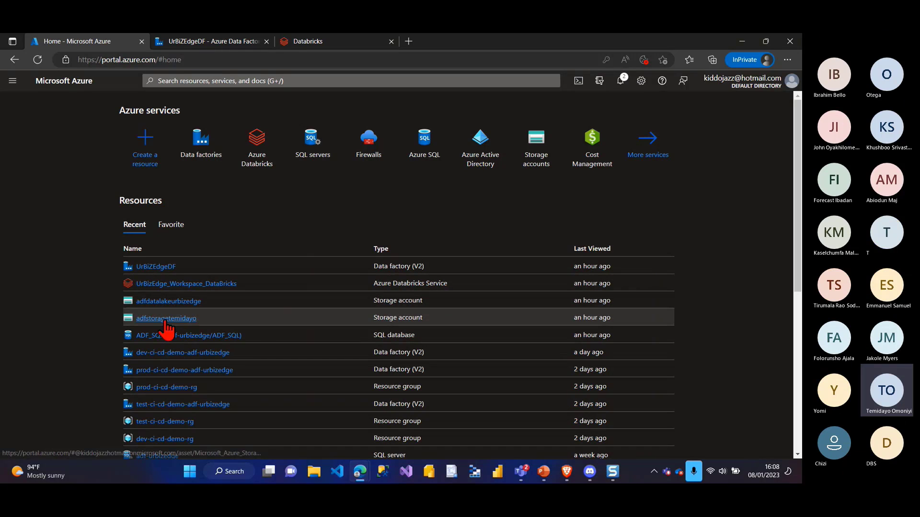
- Open the rawcontainerweb blob container of the adfstoragetemidayo storage account in its storage browser to inspect the contents
click(166, 318)
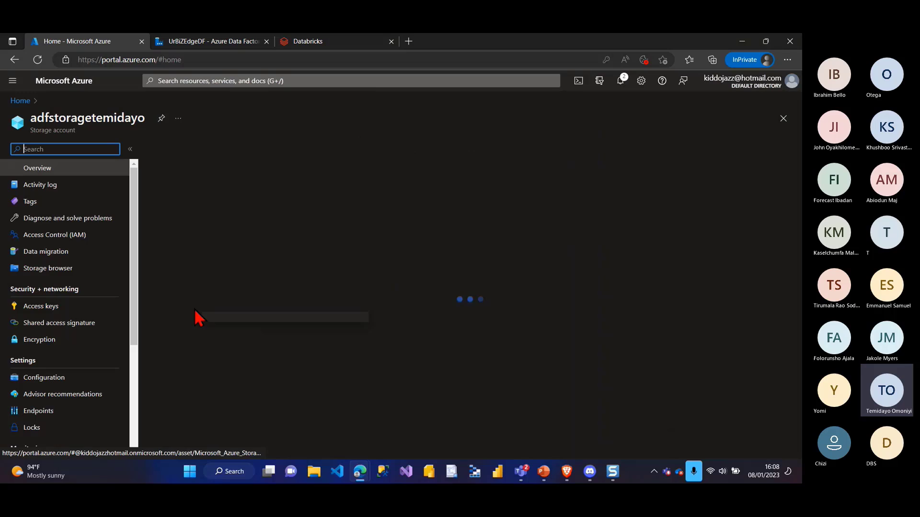
click(46, 283)
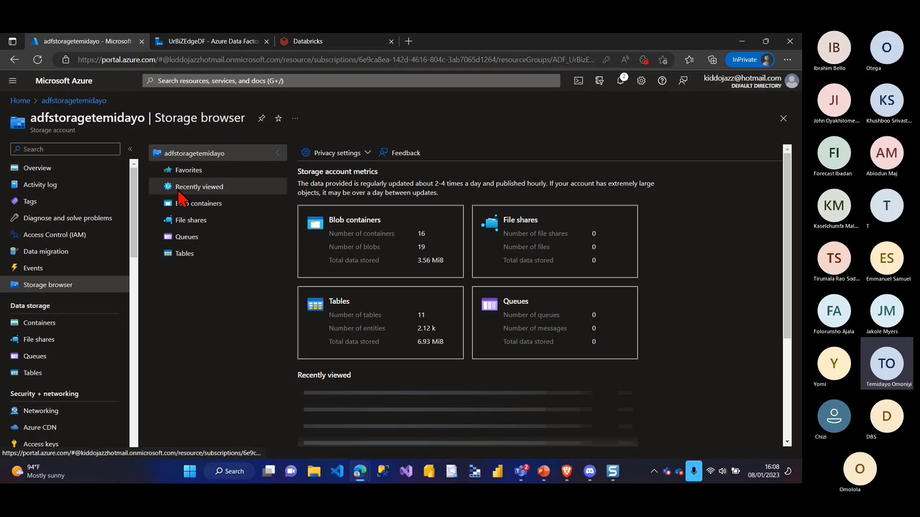
click(185, 206)
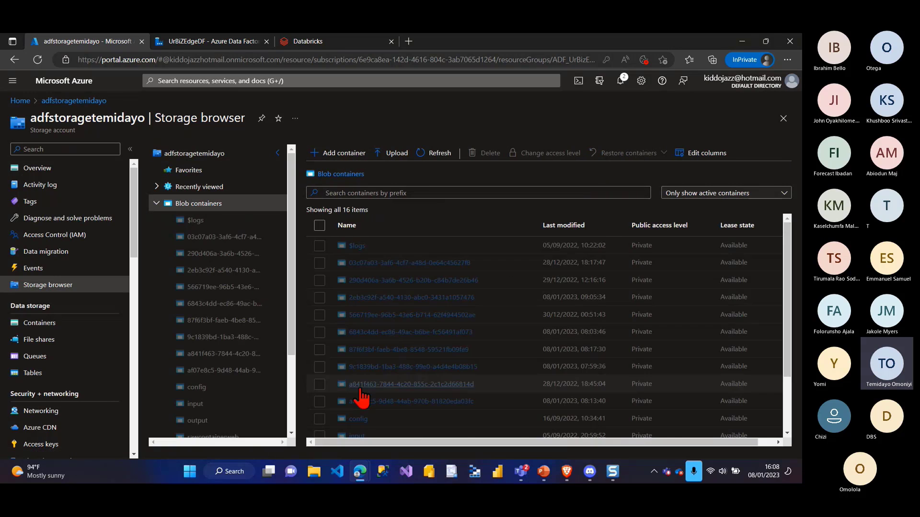
scroll(395, 398, down, 3)
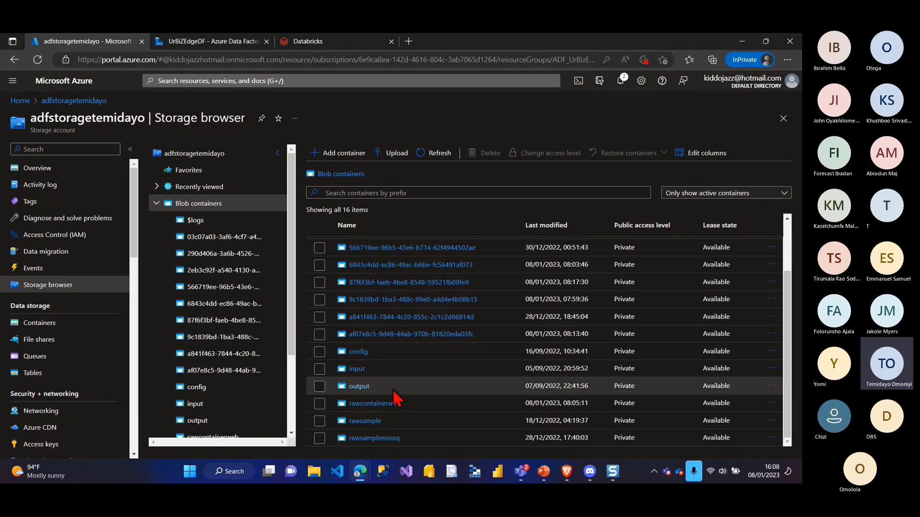
click(367, 406)
click(366, 404)
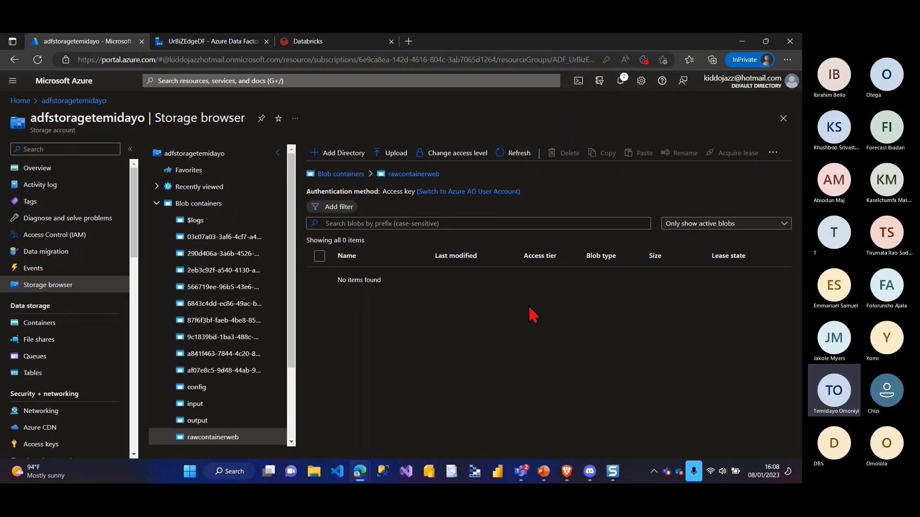
- Return to the Azure portal home, search for "data fact" and open the list of data factories
click(19, 102)
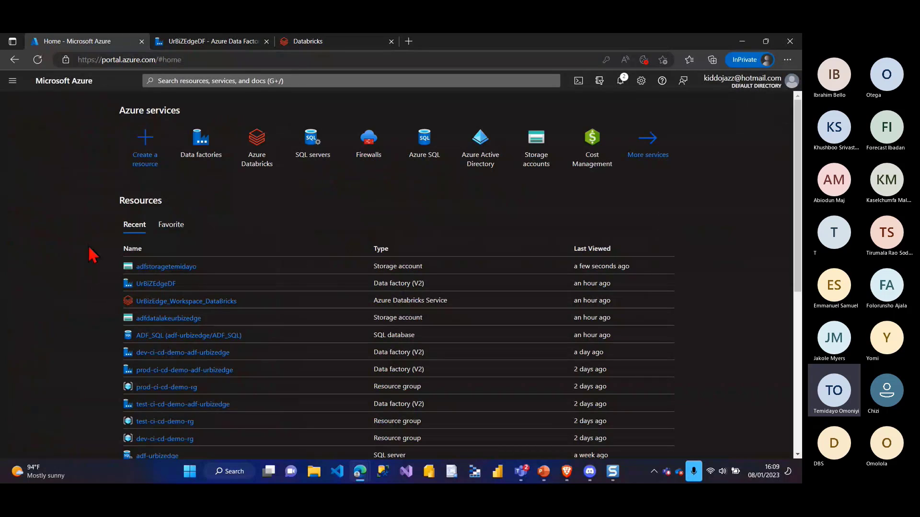
click(215, 80)
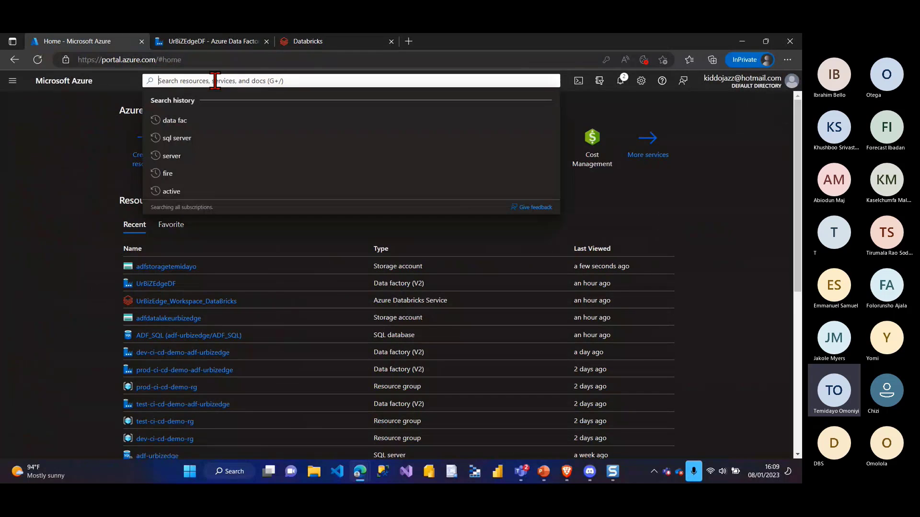
text(d)
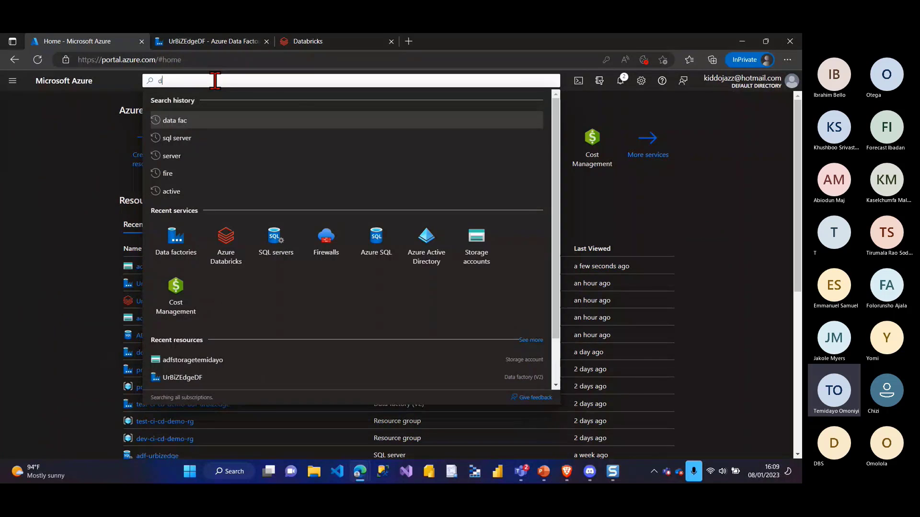
text(ata fact)
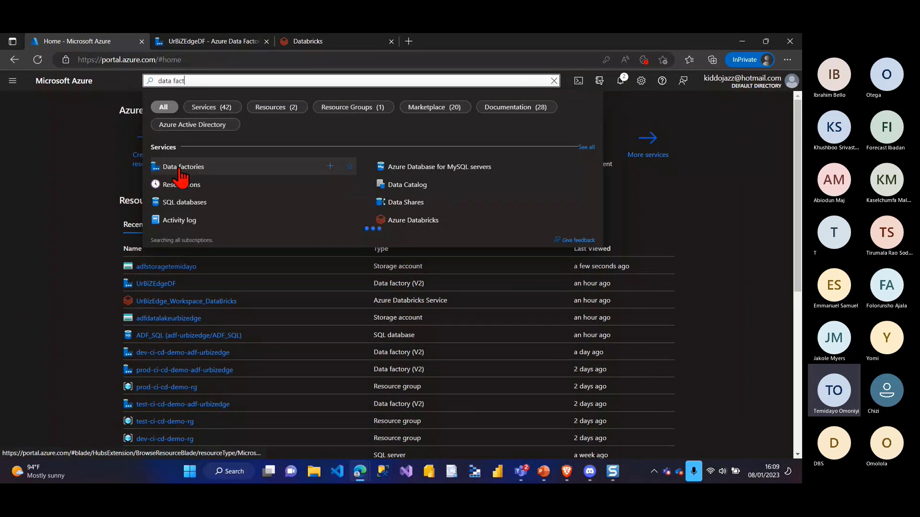
click(180, 169)
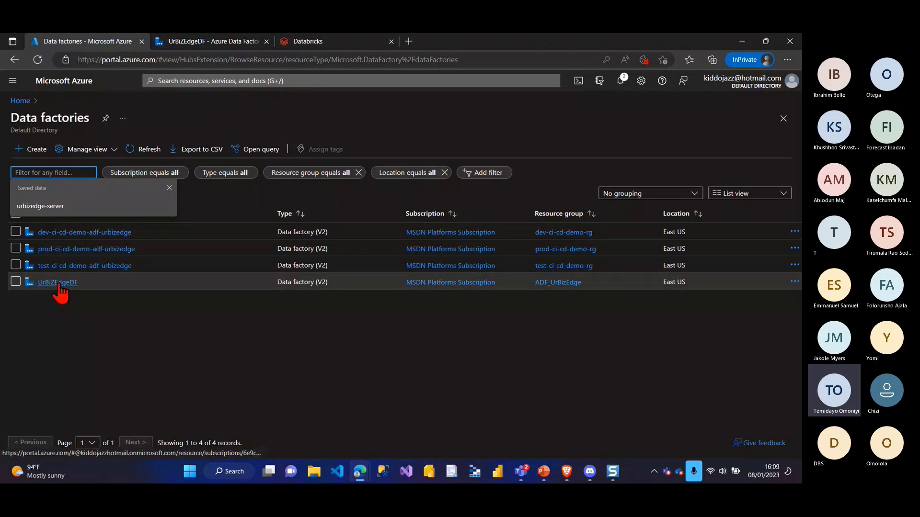
- Switch to the UrBiZEdgeDF studio, dismiss the Git repository notice, and collapse the Copy_pipeline folder in the authoring view
click(190, 42)
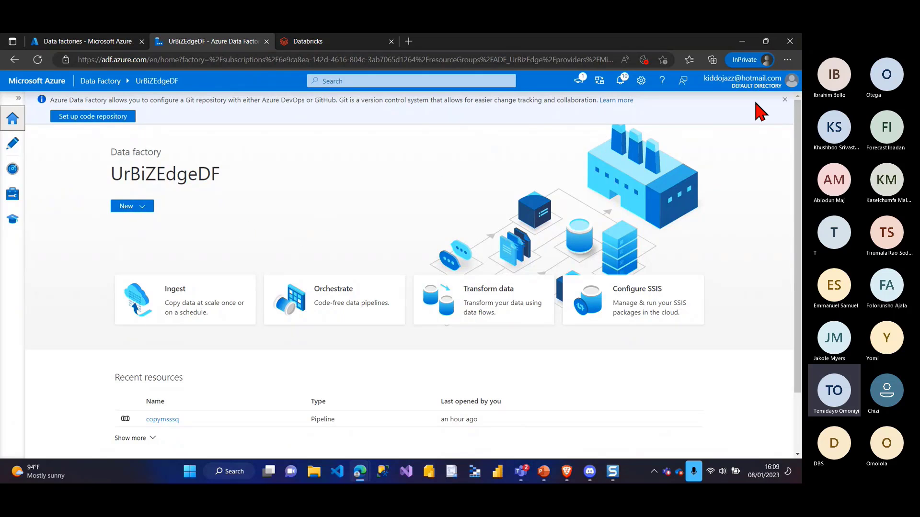
click(784, 99)
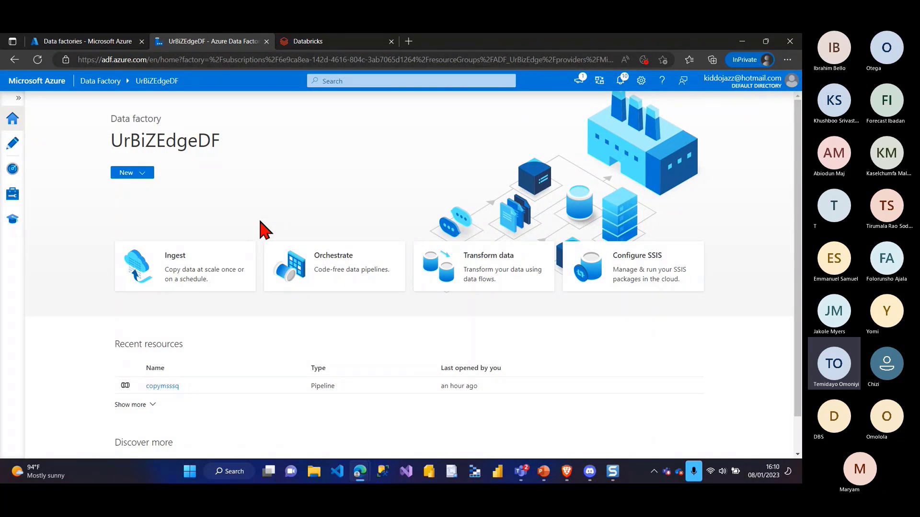
click(13, 148)
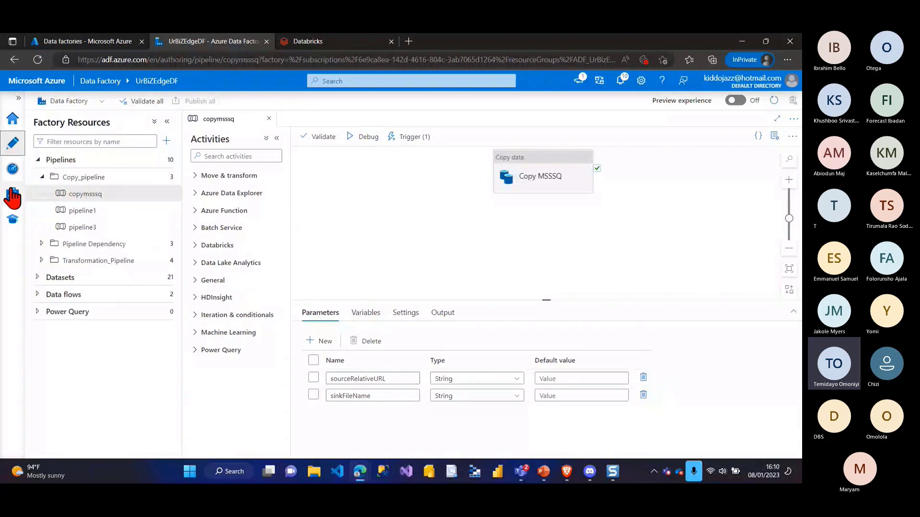
click(41, 177)
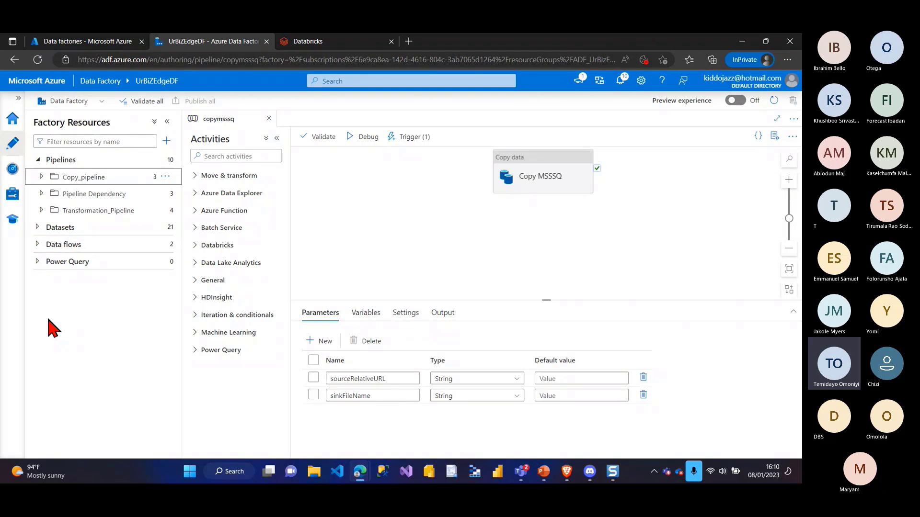
click(13, 195)
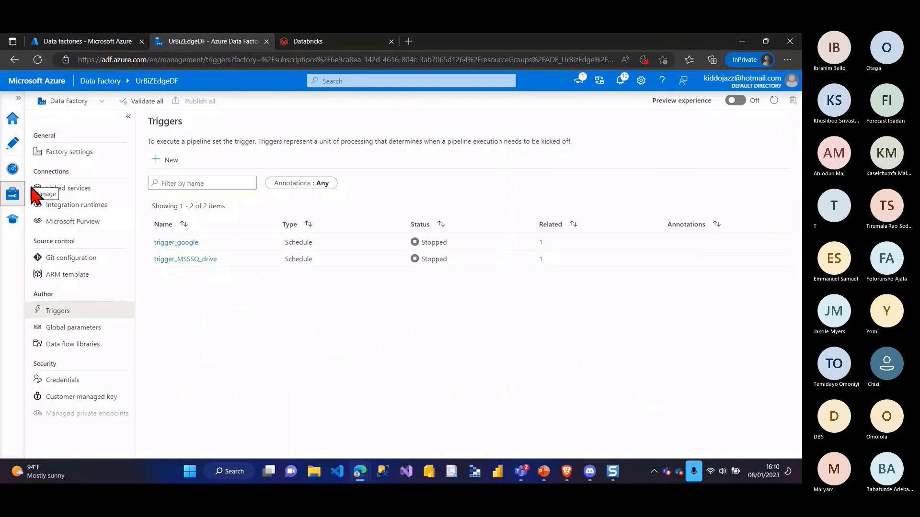
click(161, 160)
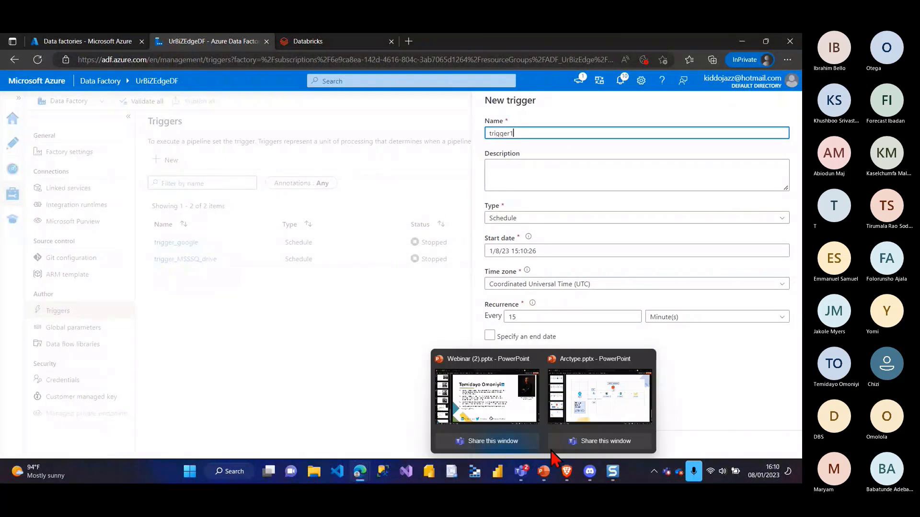
click(682, 395)
click(546, 446)
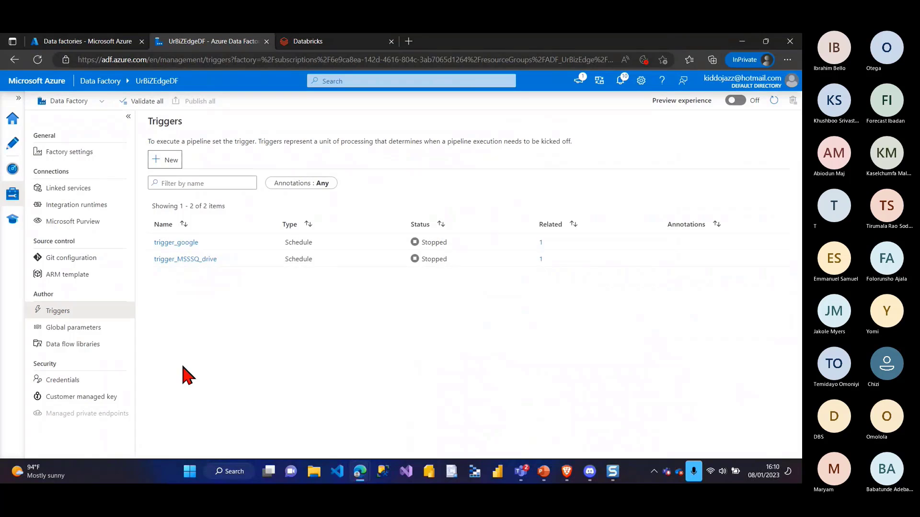
click(14, 220)
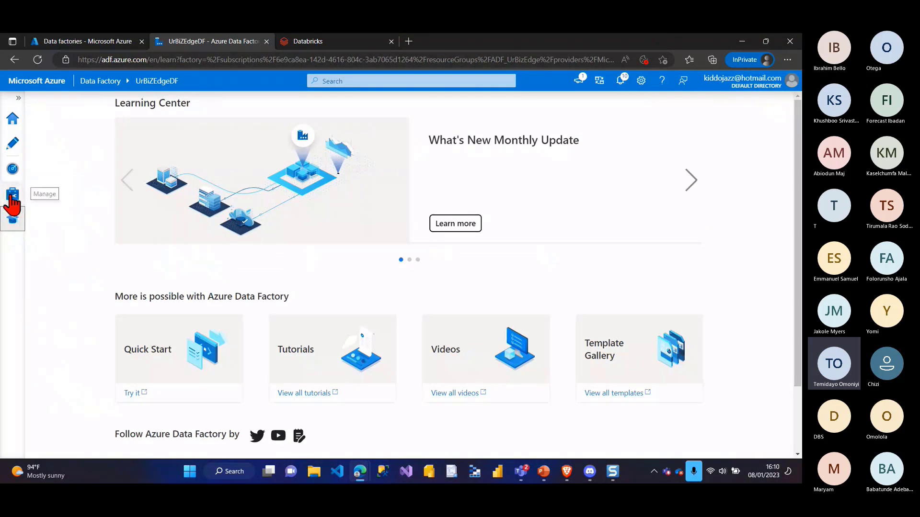
- Start a new linked service in the factory's management area, using Azure Blob Storage as its data store
click(13, 193)
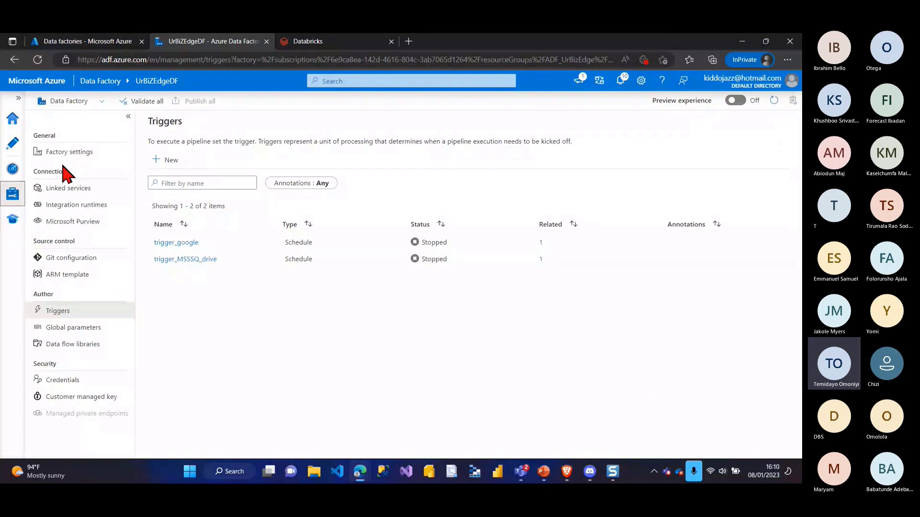
click(64, 190)
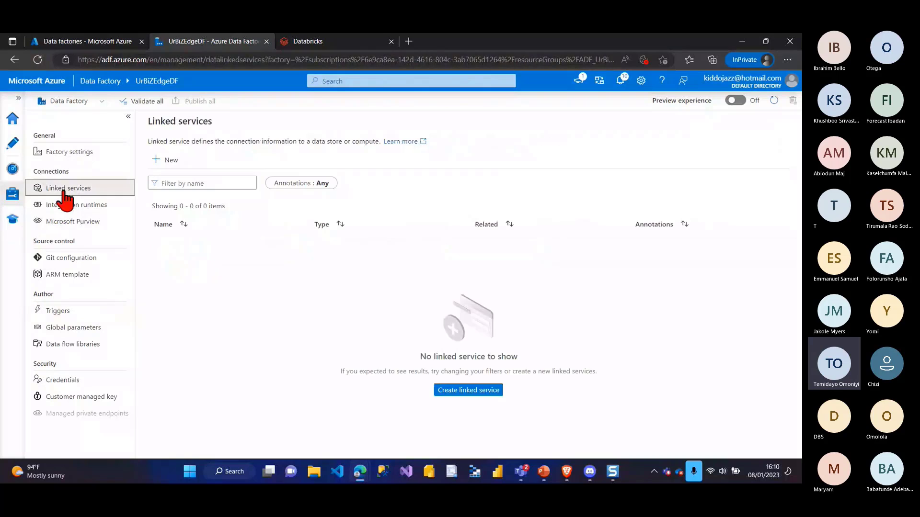
click(169, 165)
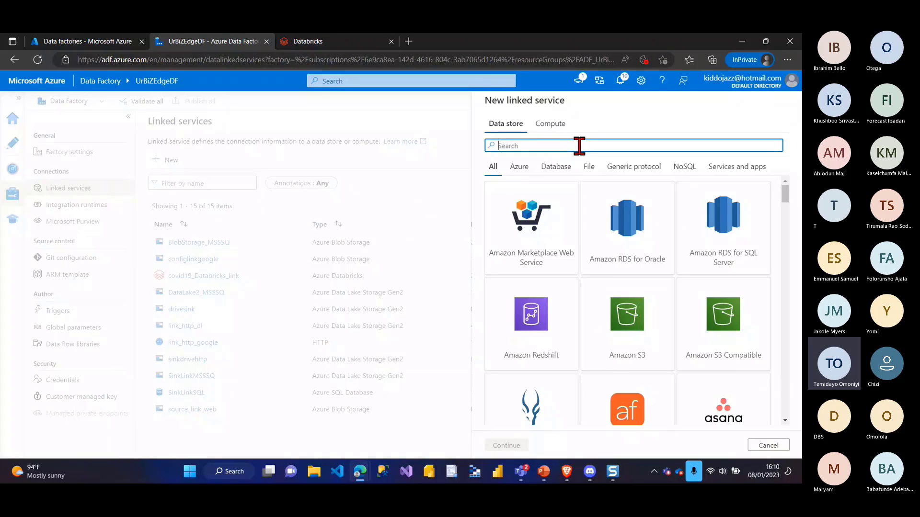
text(Azure)
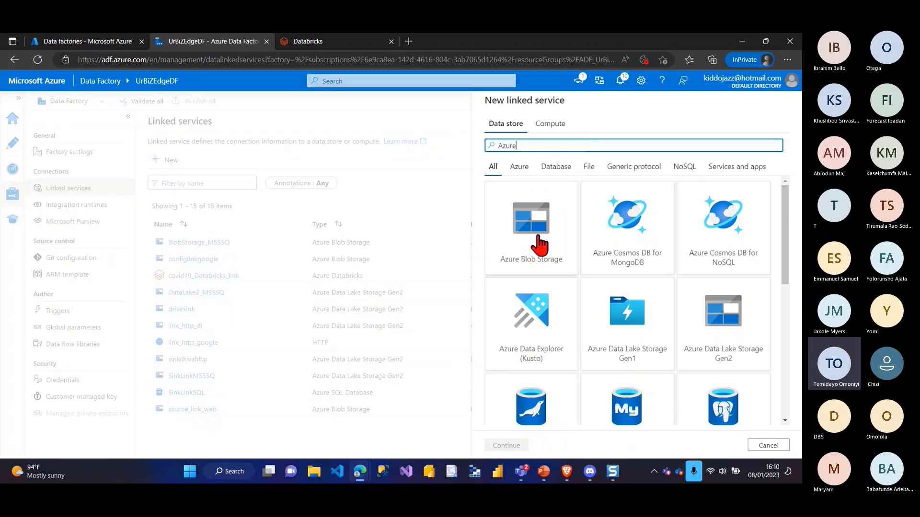
click(541, 245)
click(507, 445)
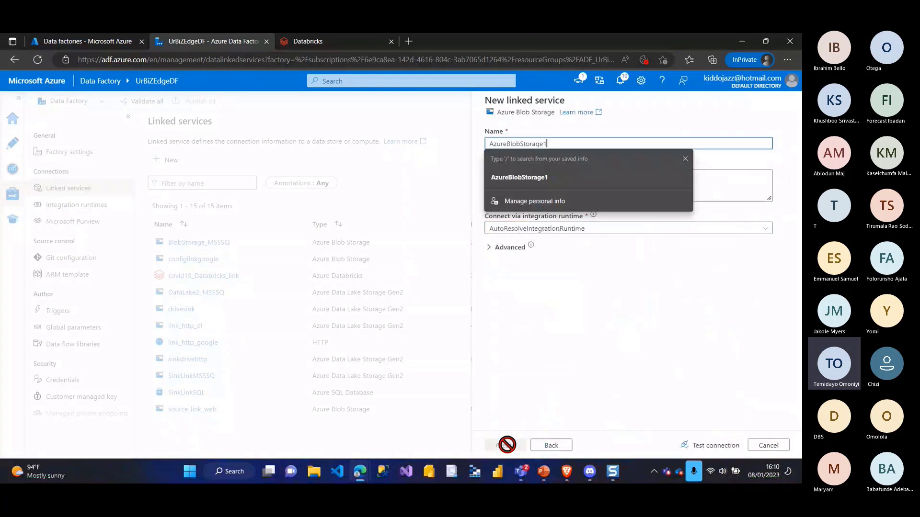
- Name the new Azure Blob Storage linked service sink_link_web
click(586, 140)
key(BackSpace)
key(BackSpace)
key(BackSpace)
key(BackSpace)
key(BackSpace)
key(BackSpace)
key(BackSpace)
key(BackSpace)
key(BackSpace)
key(BackSpace)
key(BackSpace)
key(BackSpace)
key(BackSpace)
key(BackSpace)
key(BackSpace)
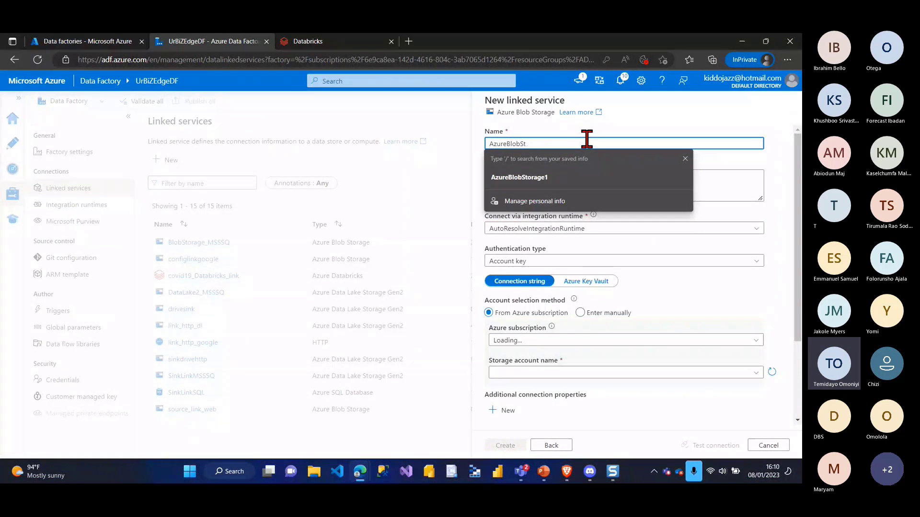
key(BackSpace)
key(BackSpace)
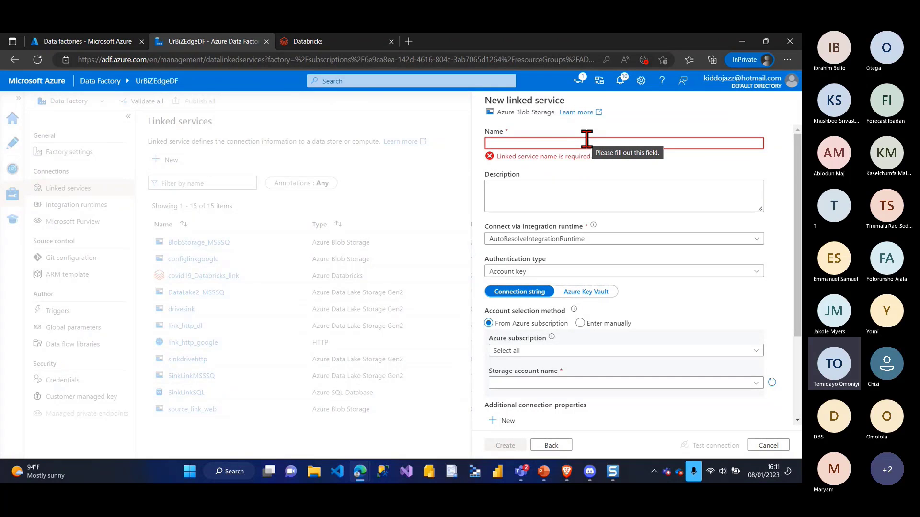
text(sink)
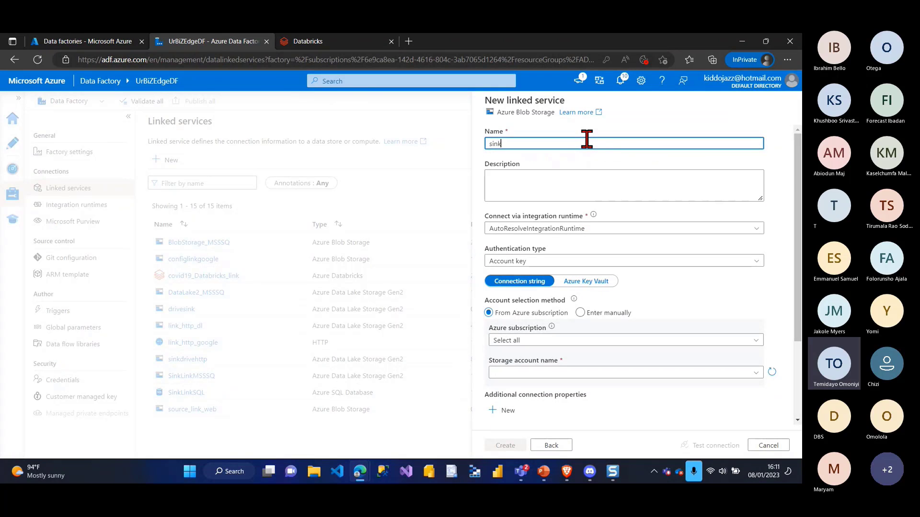
text(_link_web)
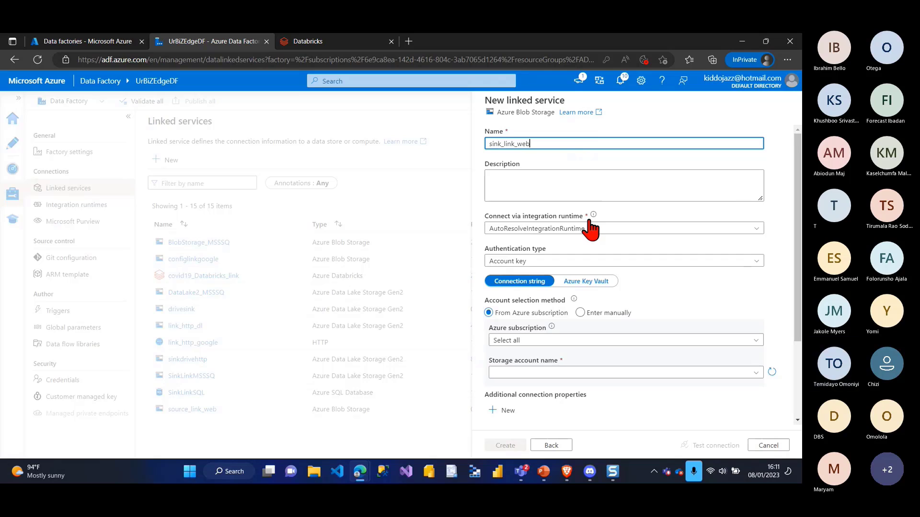
- Choose the MSDN Platforms Subscription and the adfstoragetemidayo storage account for the linked service, and test its connection
scroll(591, 227, down, 1)
scroll(591, 229, down, 1)
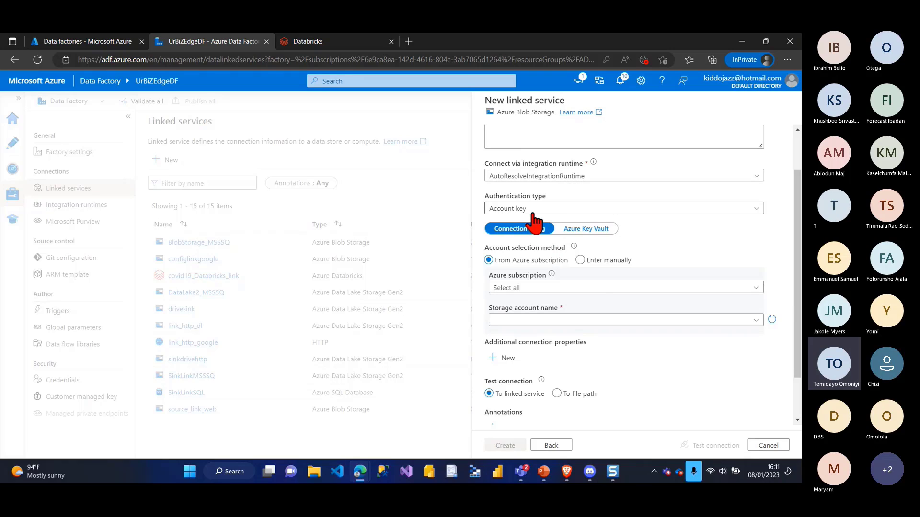
scroll(596, 294, down, 1)
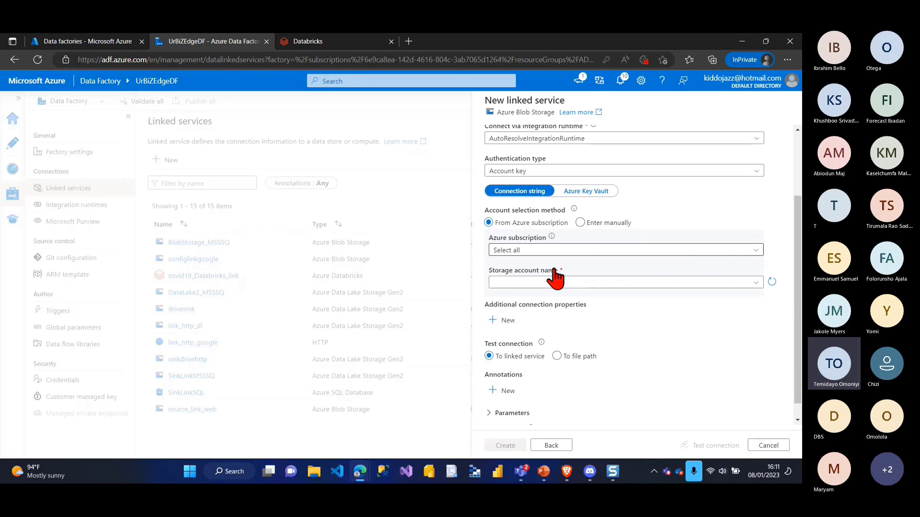
click(748, 251)
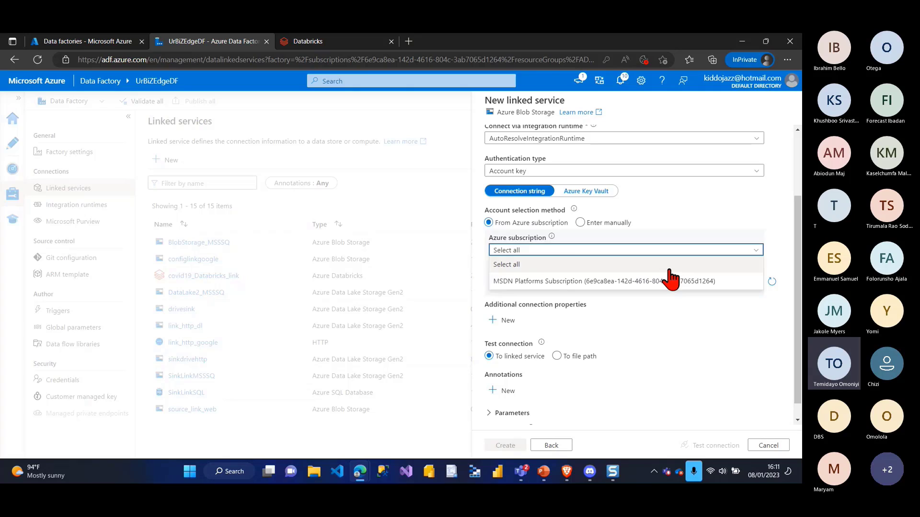
click(669, 282)
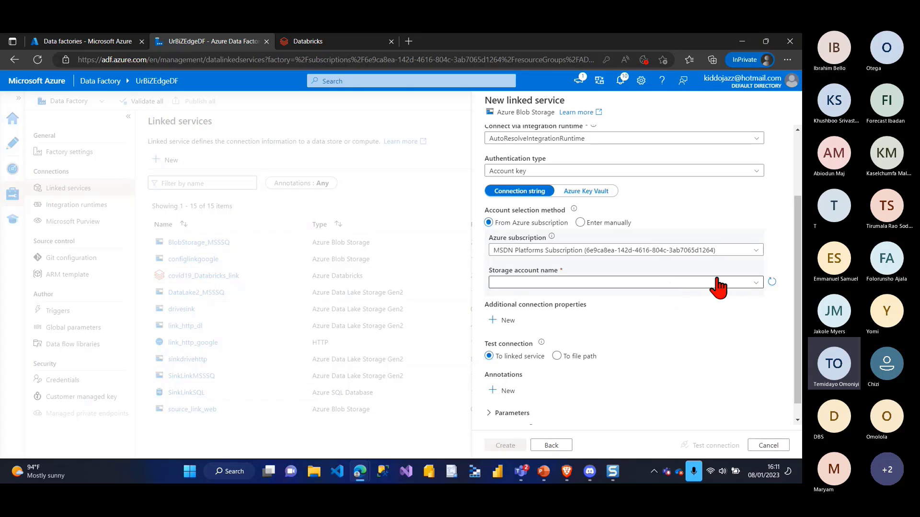
scroll(721, 313, down, 1)
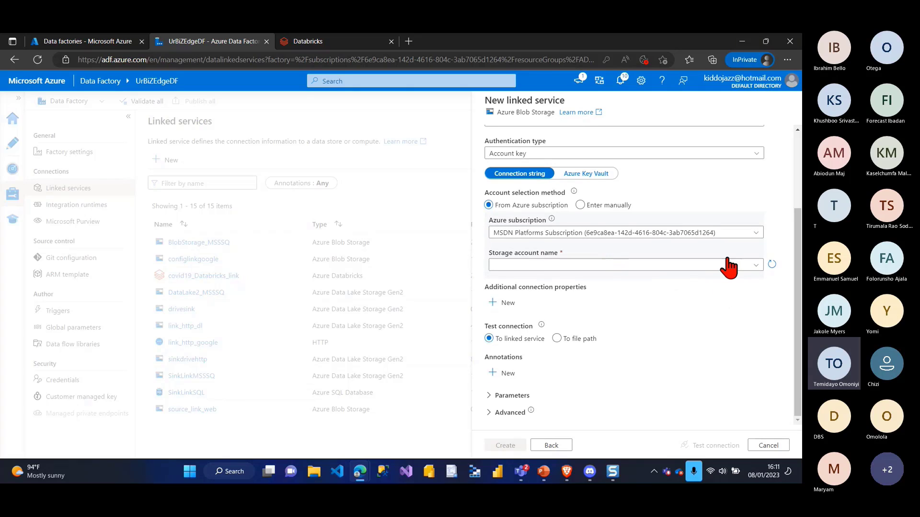
click(756, 265)
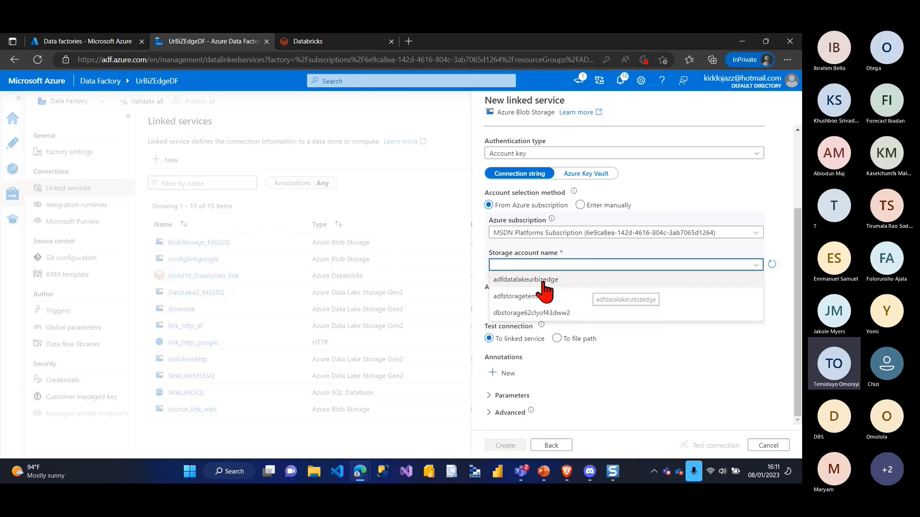
click(547, 296)
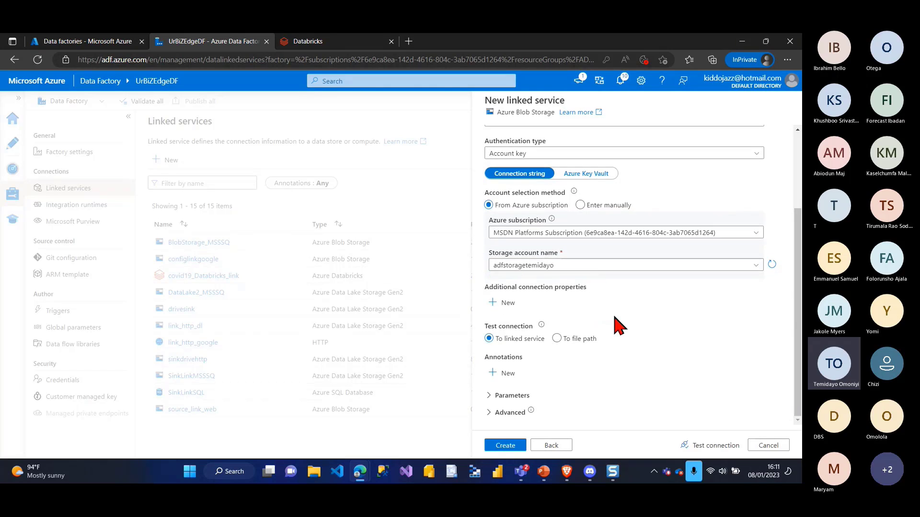
click(702, 446)
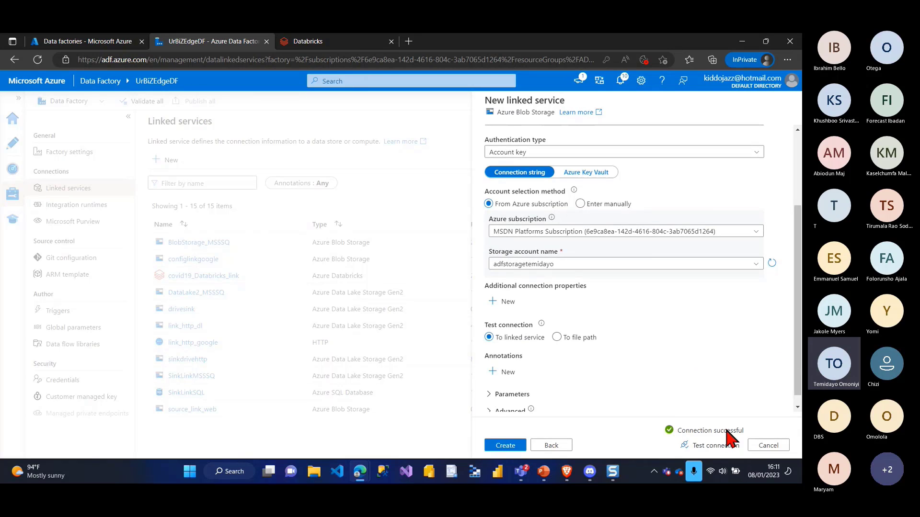
- Create the sink_link_web linked service and check it in the linked services list
click(498, 445)
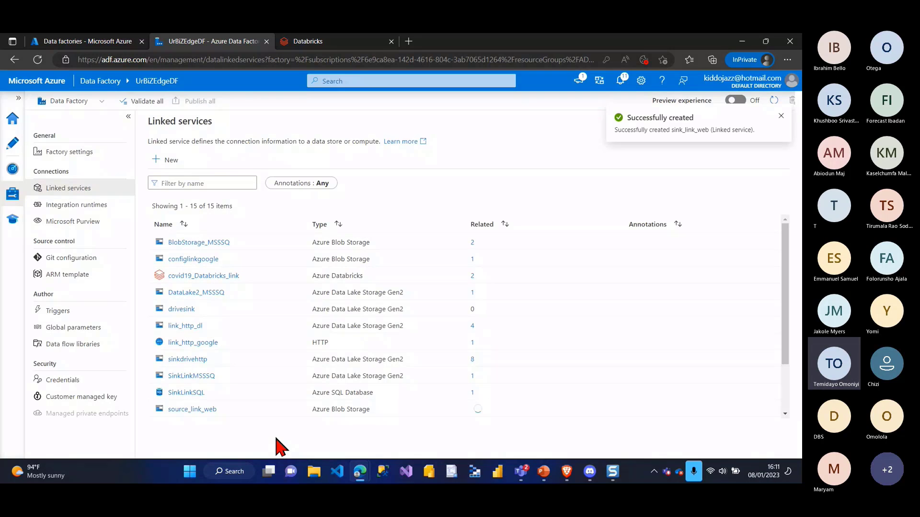
scroll(194, 390, down, 3)
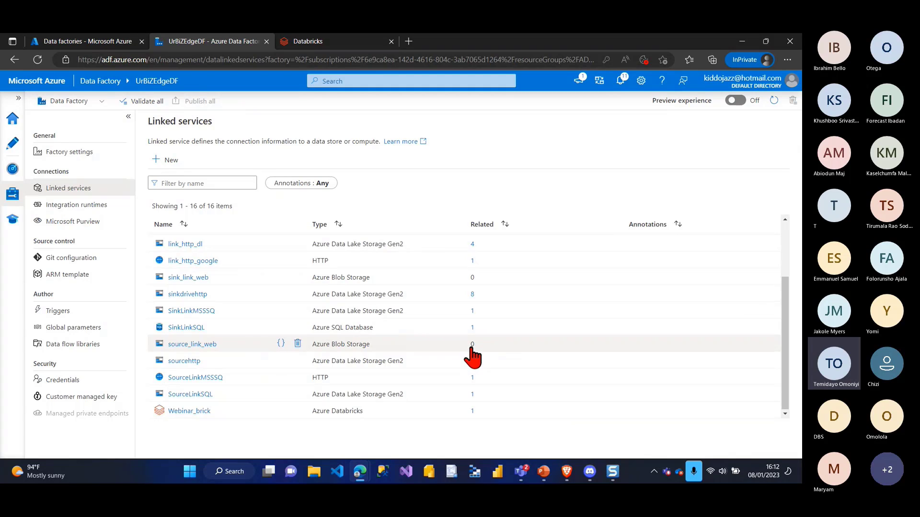
scroll(407, 369, up, 1)
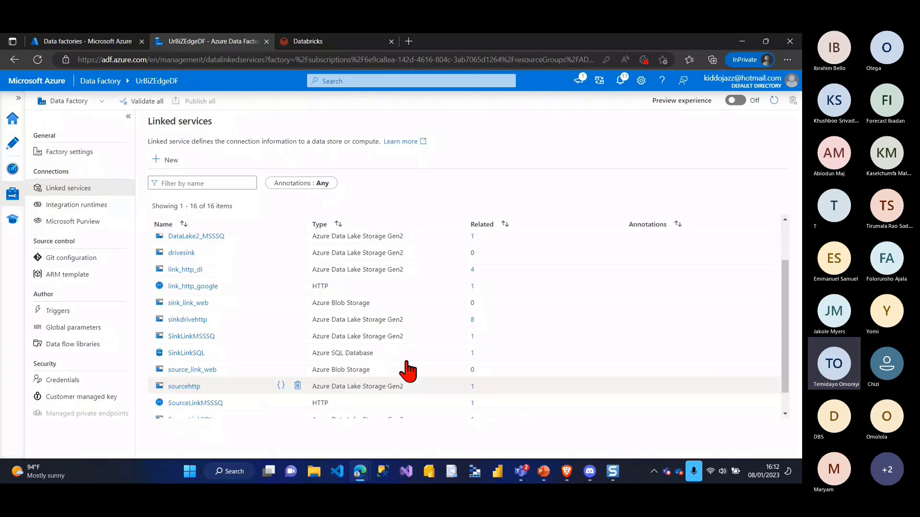
- Start another new linked service, using Azure Data Lake Storage Gen2 as its data store
click(170, 165)
click(564, 144)
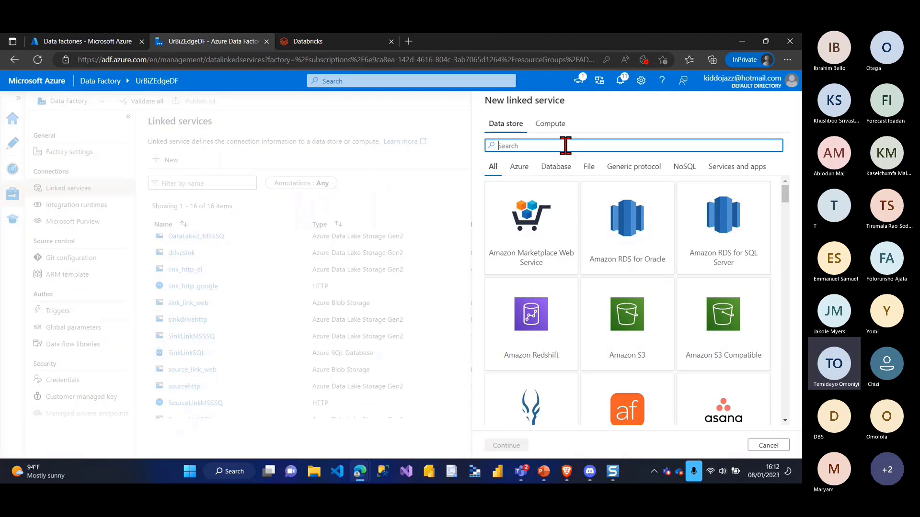
text(Azure)
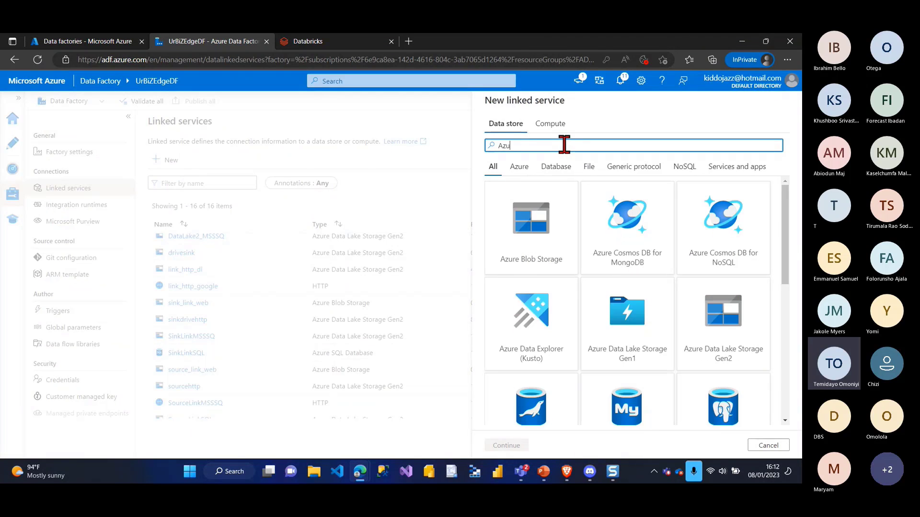
click(736, 341)
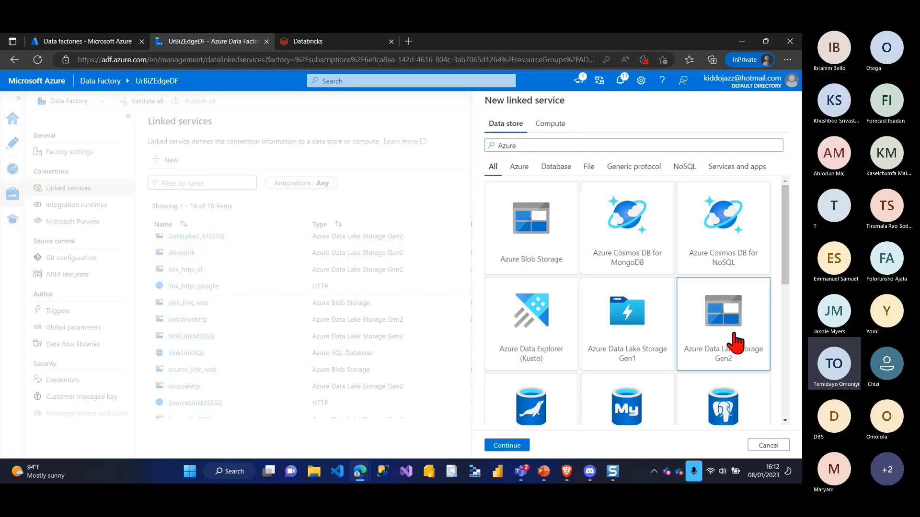
click(504, 446)
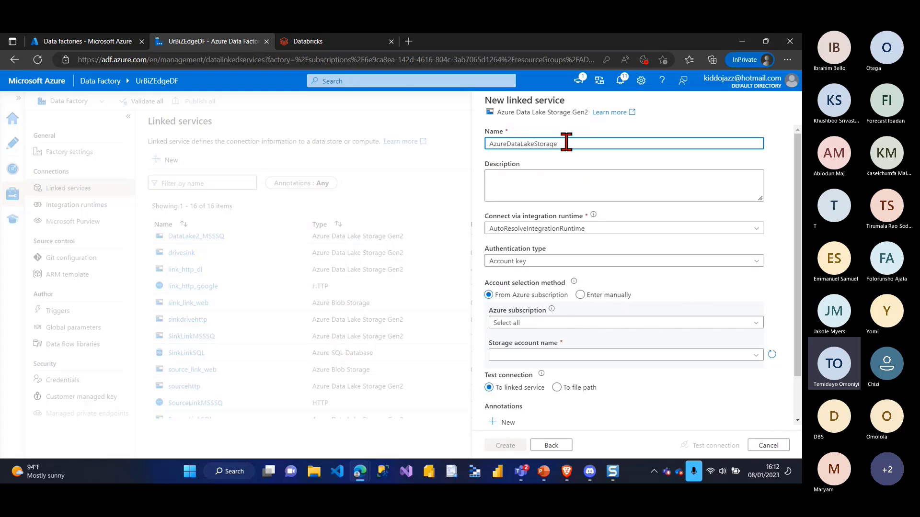
- Name the new Data Lake Storage Gen2 linked service sink_Link_web2
key(BackSpace)
key(BackSpace)
key(BackSpace)
key(BackSpace)
key(BackSpace)
key(BackSpace)
key(BackSpace)
key(BackSpace)
key(BackSpace)
key(BackSpace)
key(BackSpace)
key(BackSpace)
key(BackSpace)
key(BackSpace)
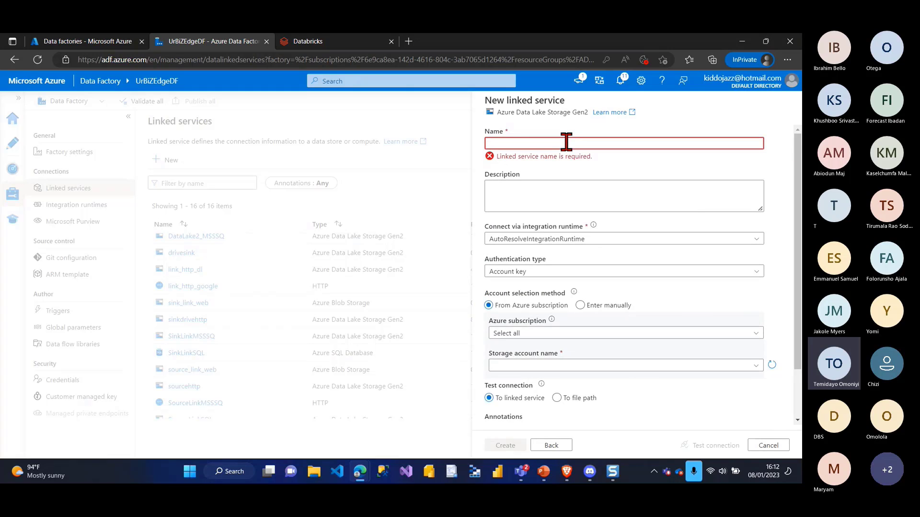
text(sink_Link_)
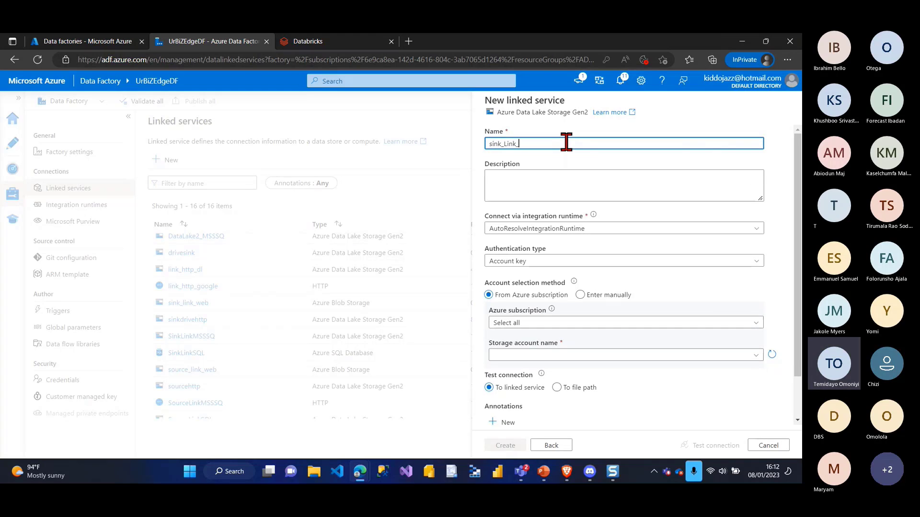
text(web2)
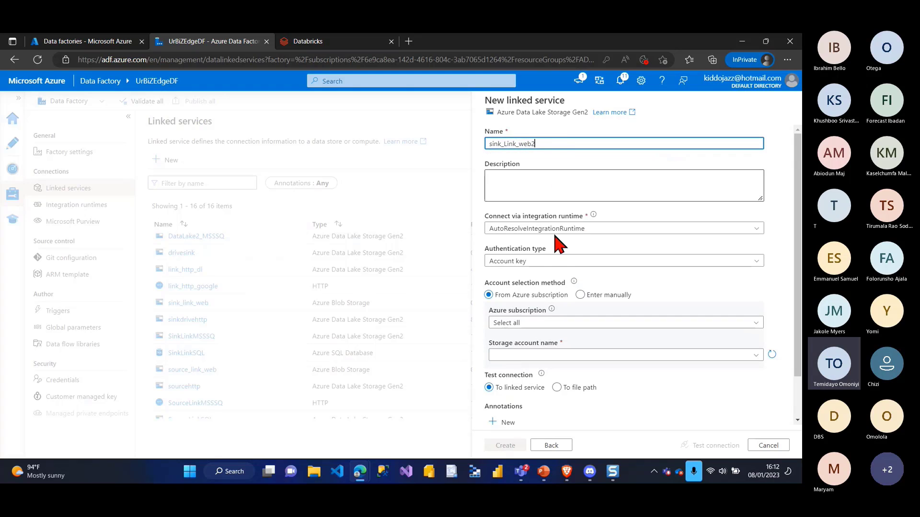
- Choose the MSDN Platforms Subscription and the adfdatalakeurbizedge storage account for the linked service
scroll(558, 254, down, 1)
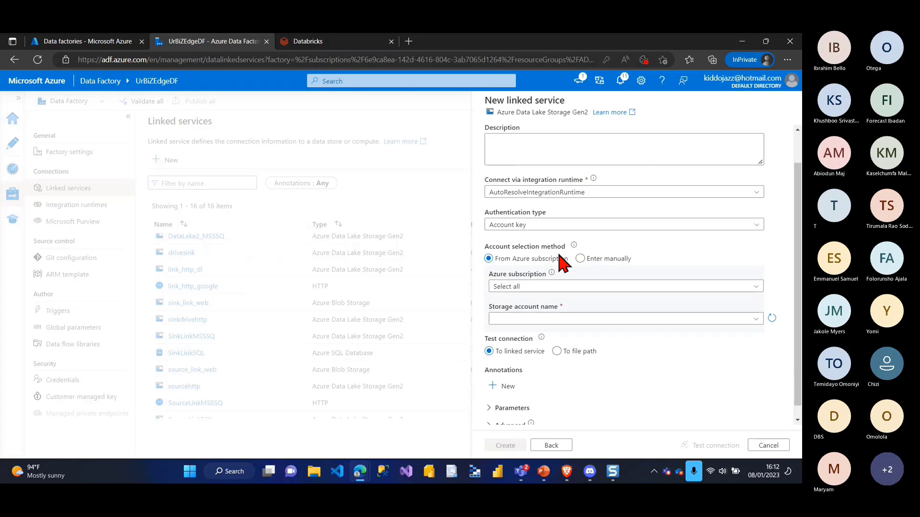
scroll(559, 264, down, 1)
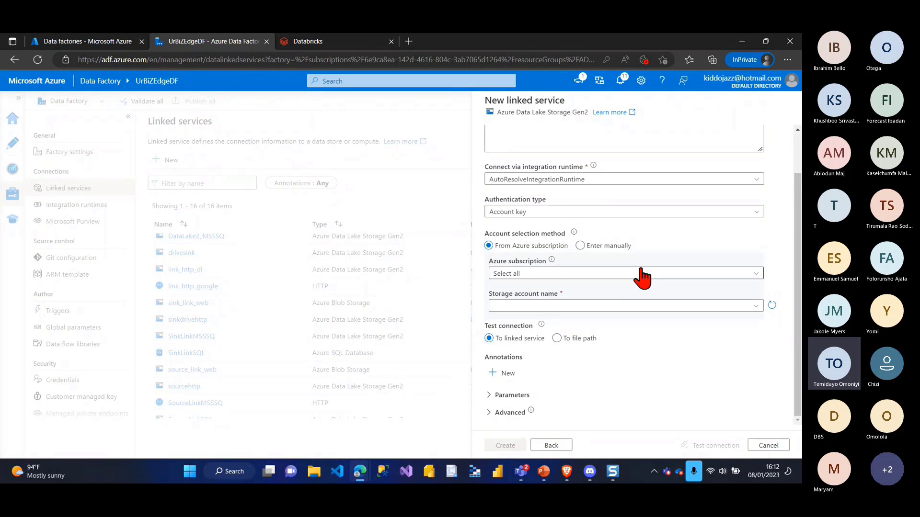
click(755, 274)
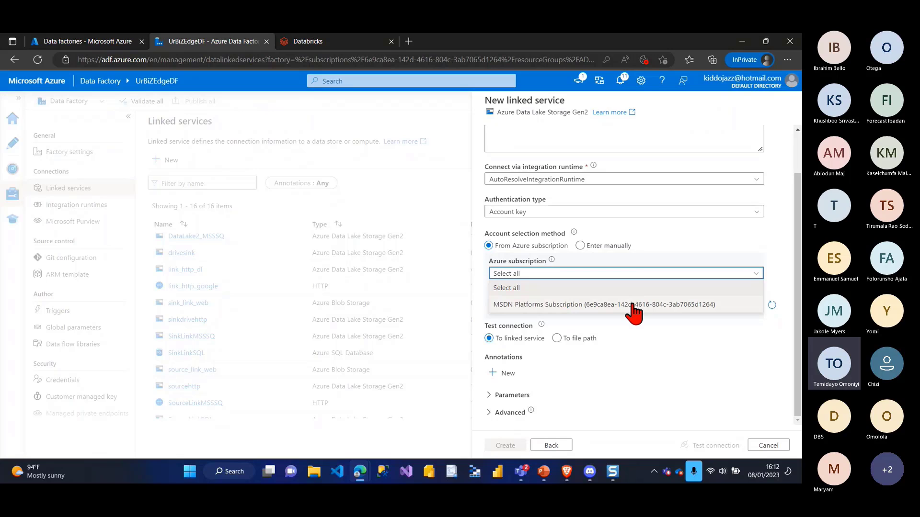
click(633, 306)
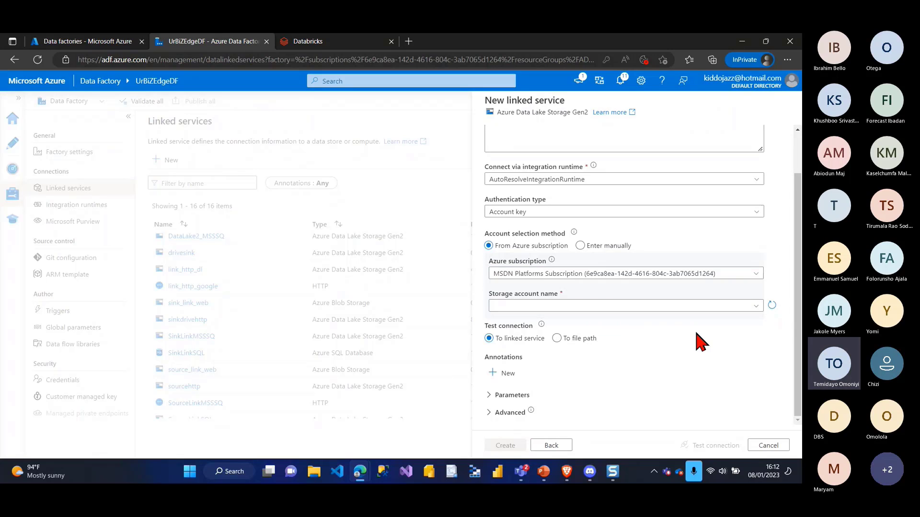
click(756, 307)
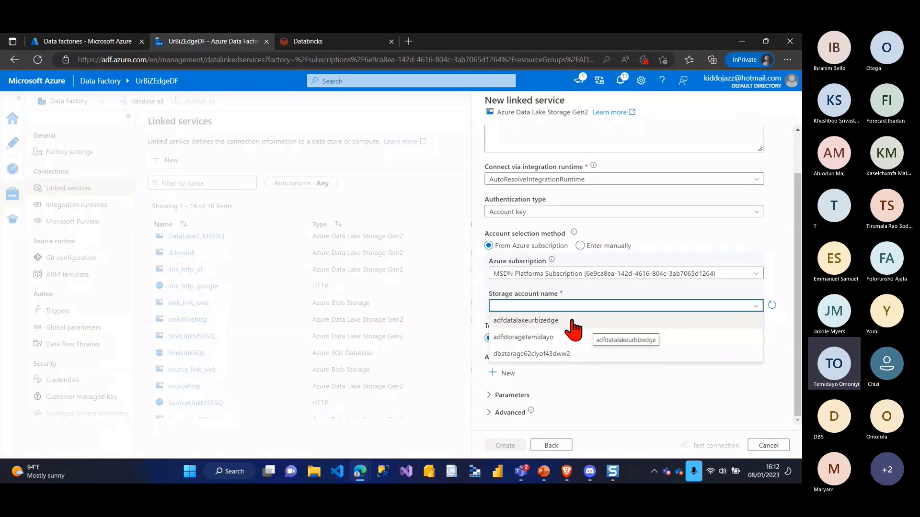
click(572, 323)
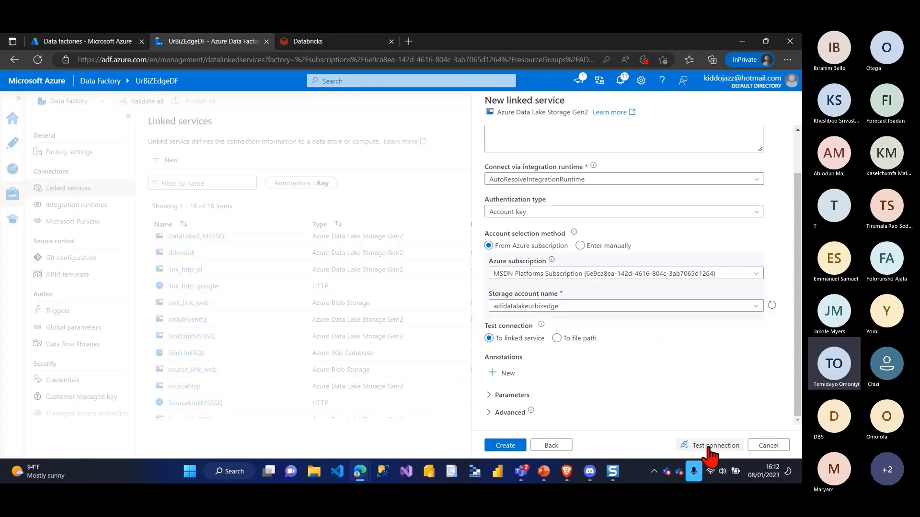
- Test the connection to adfdatalakeurbizedge and create the sink_Link_web2 linked service
click(710, 450)
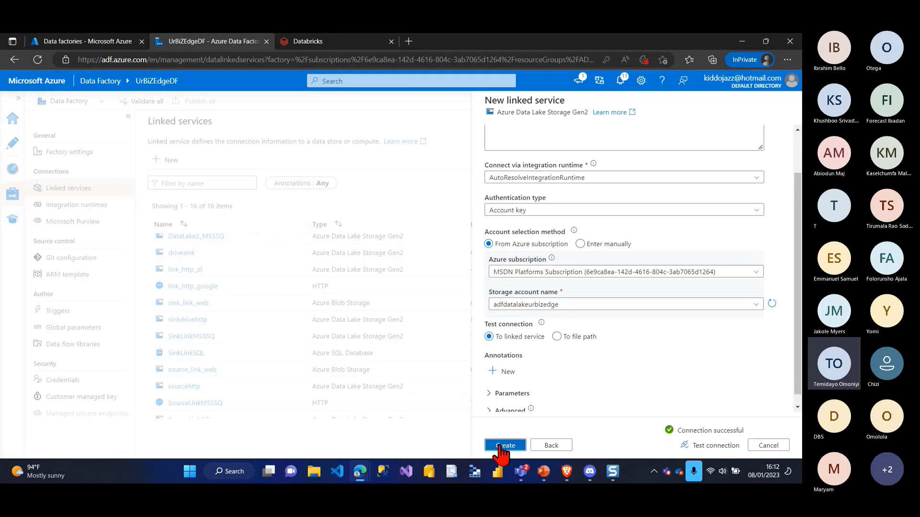
click(499, 446)
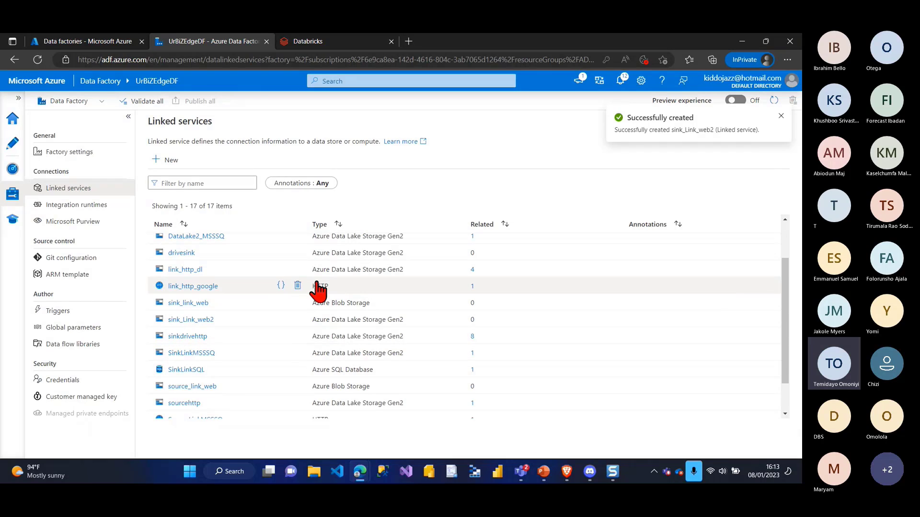
scroll(318, 293, down, 1)
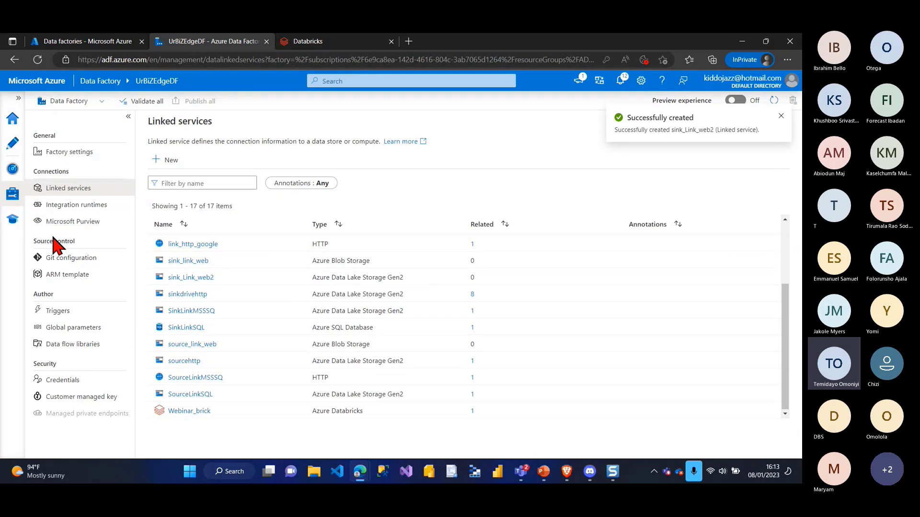
- Collapse the Copy_pipeline folder in the authoring view and create a pipeline folder named Production_web
click(11, 150)
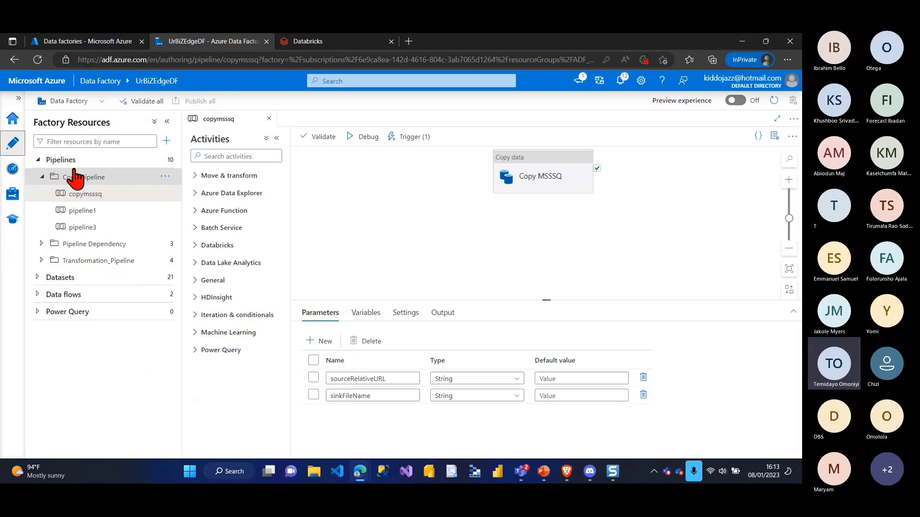
click(85, 177)
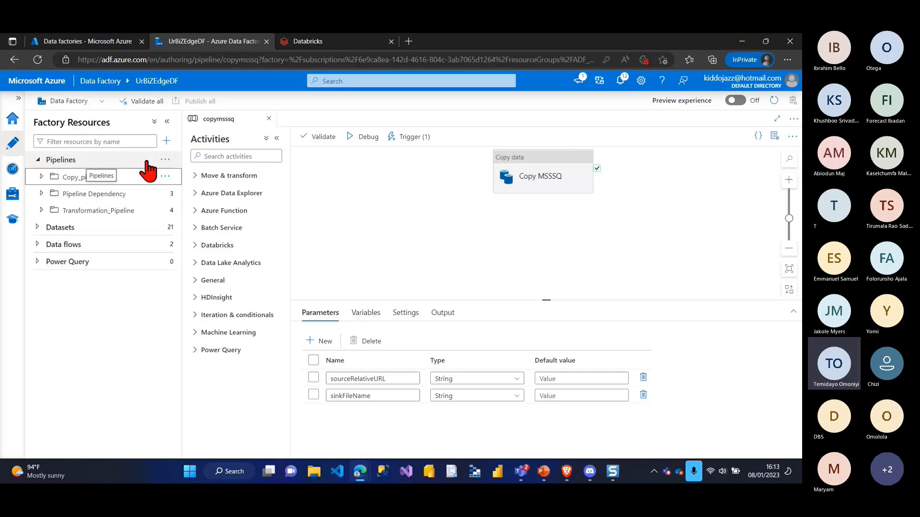
click(166, 161)
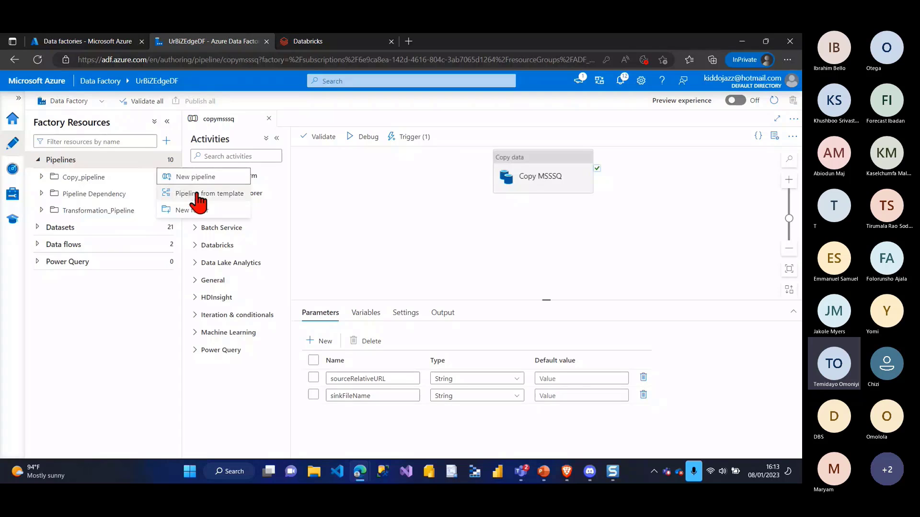
click(192, 209)
key(BackSpace)
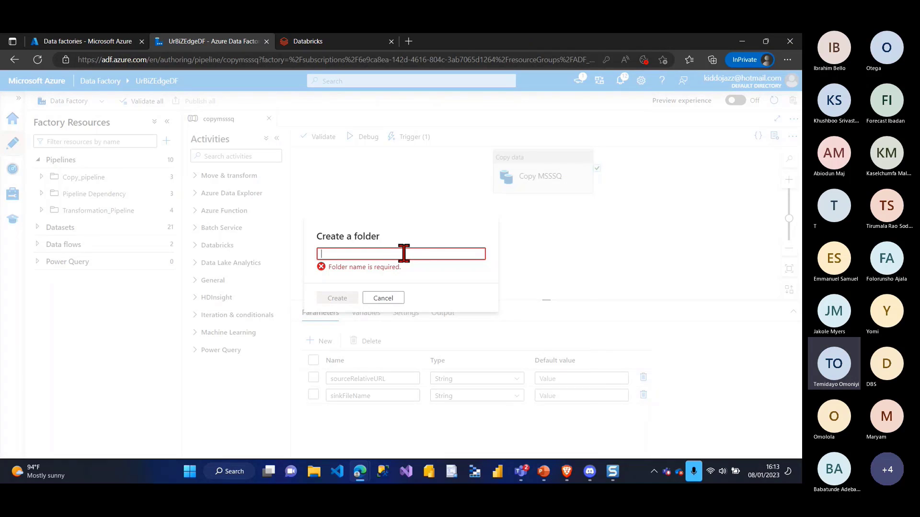
text(Pro)
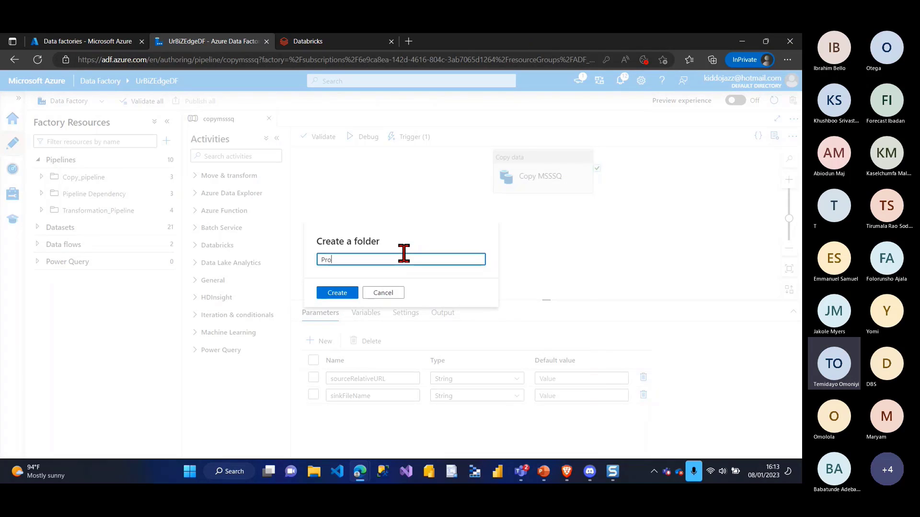
text(duction)
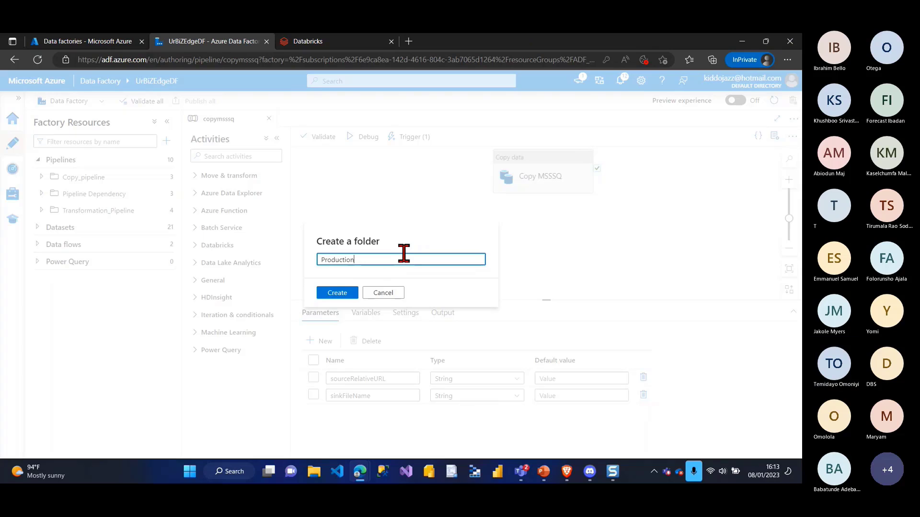
text(_web)
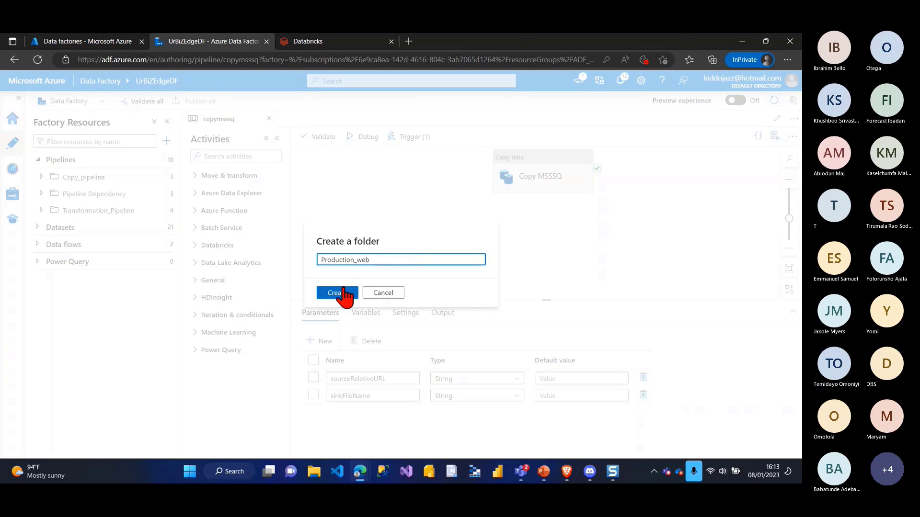
click(343, 293)
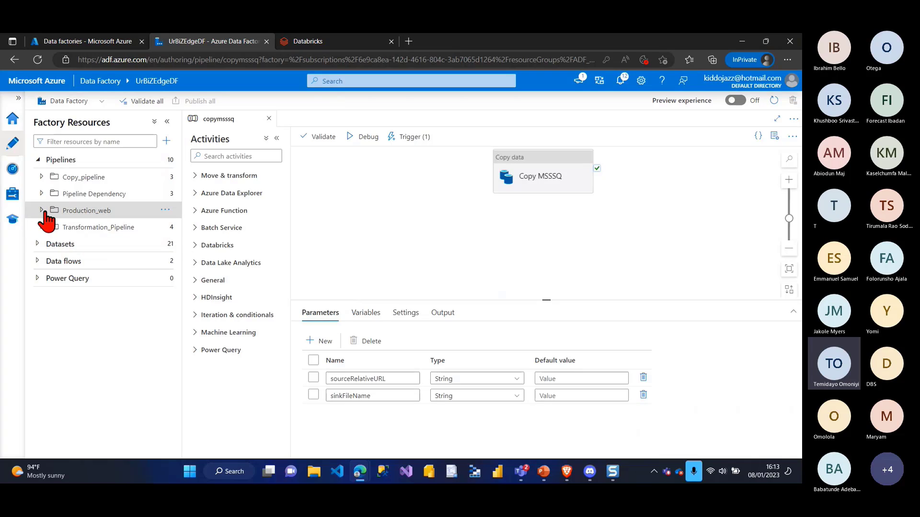
- Expand the Production_web folder and view the actions available for it
click(50, 207)
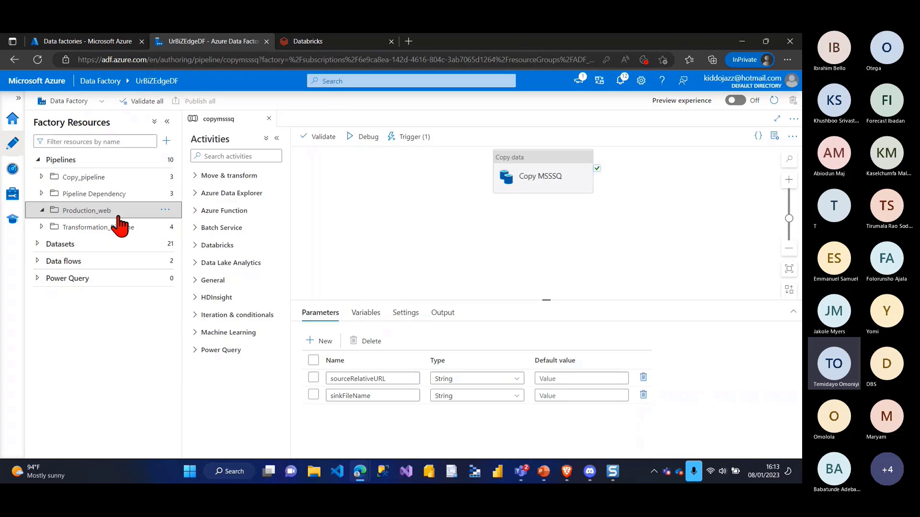
click(165, 210)
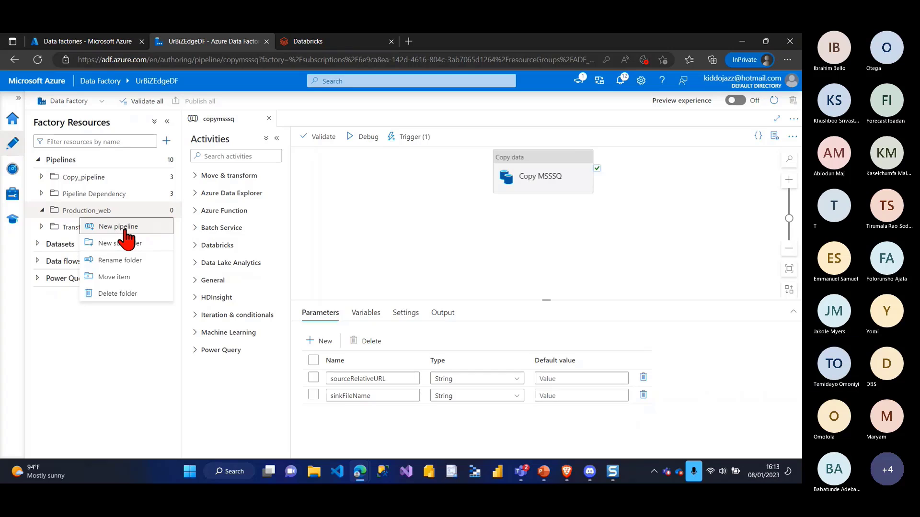
click(64, 311)
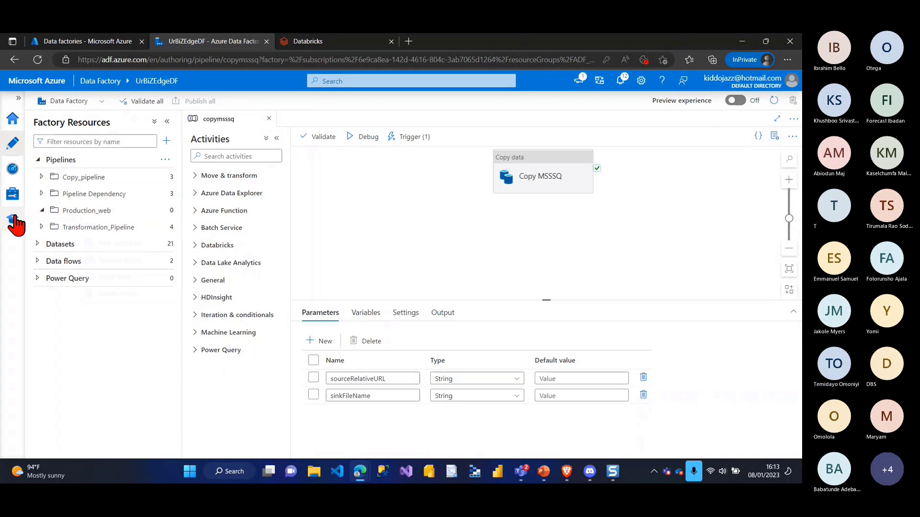
- Expand the Datasets section and create a dataset folder named production_web_dataset
click(37, 243)
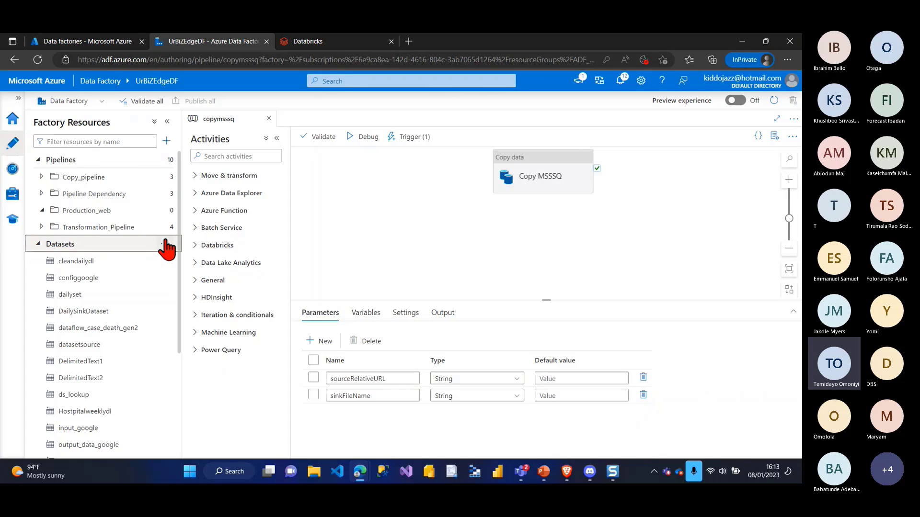
click(165, 243)
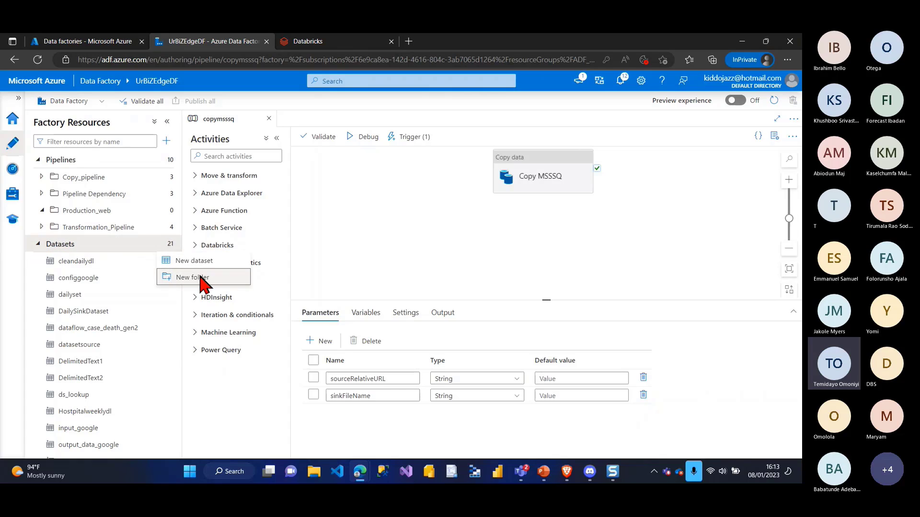
click(197, 275)
key(BackSpace)
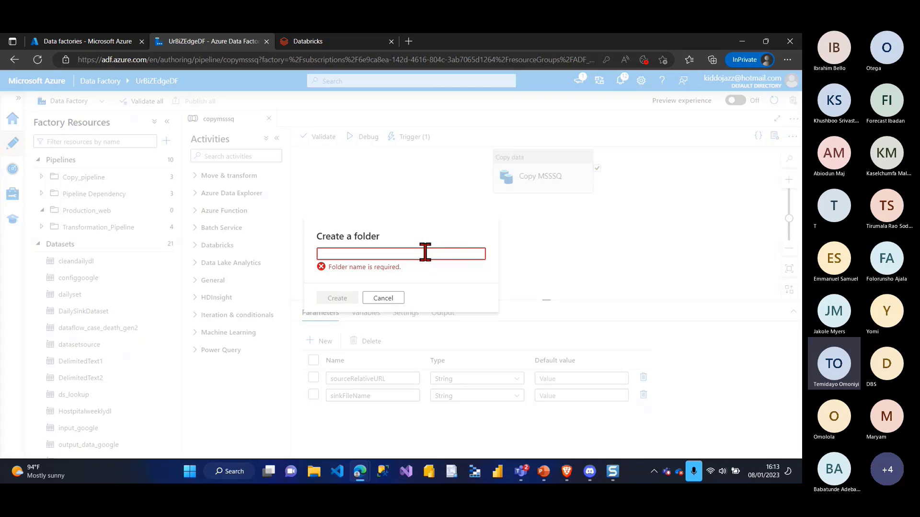
text(productio)
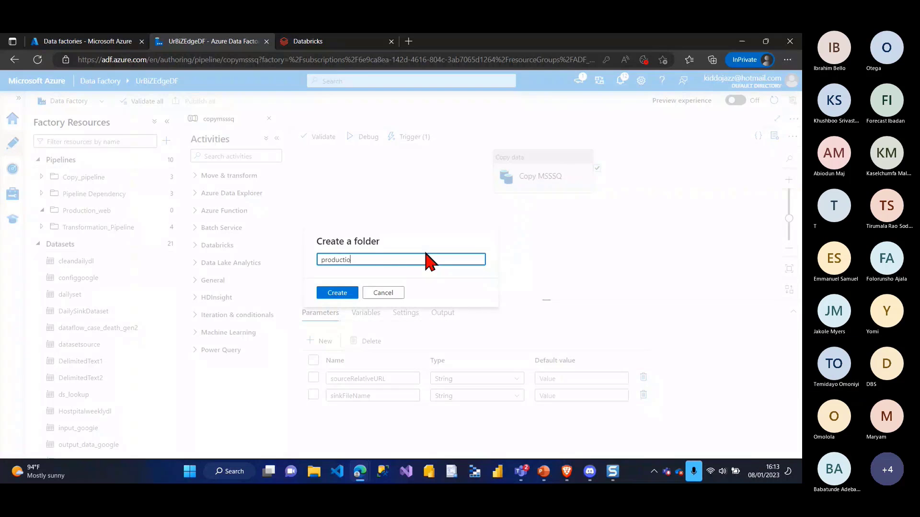
text(n_web_dataset)
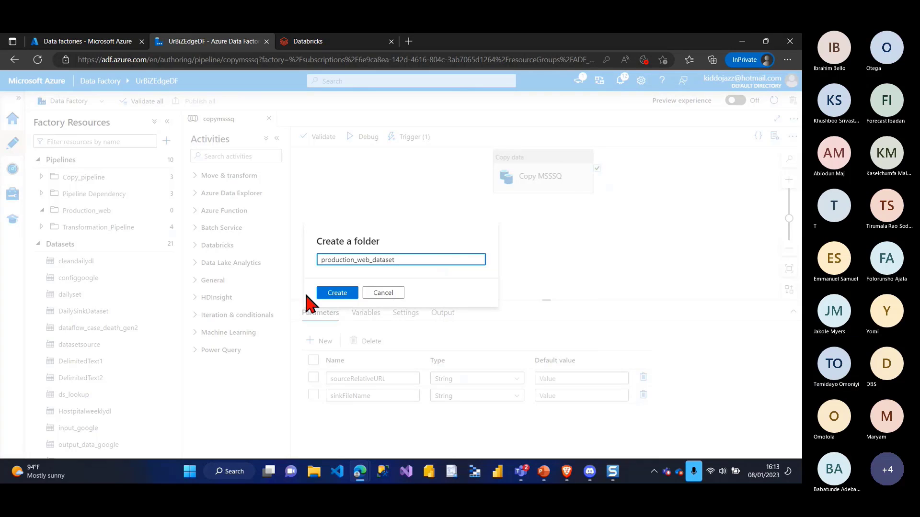
click(330, 293)
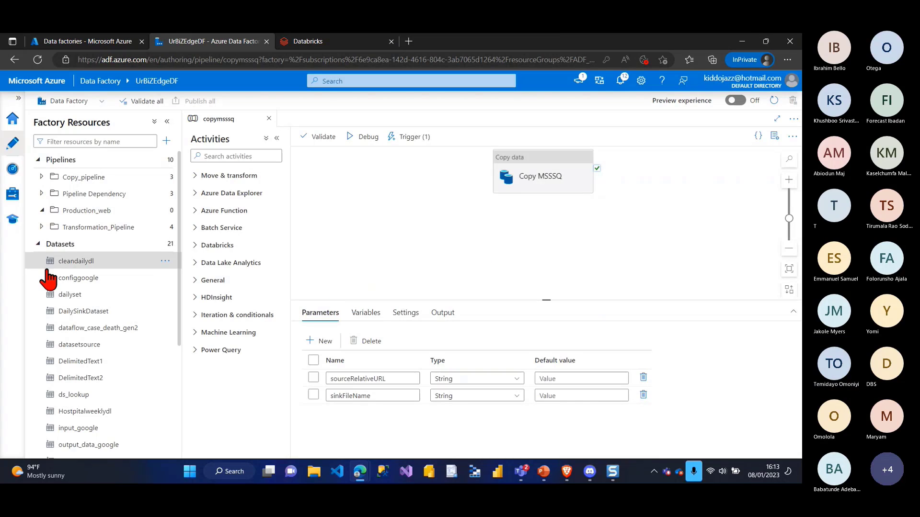
- Start a new dataset in the production_web_dataset folder using Azure Blob Storage and the DelimitedText format
scroll(88, 318, down, 5)
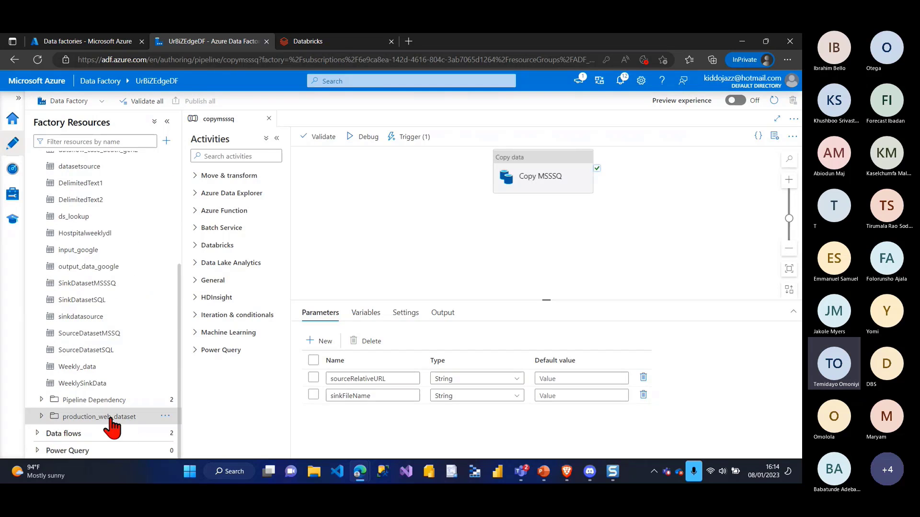
click(165, 415)
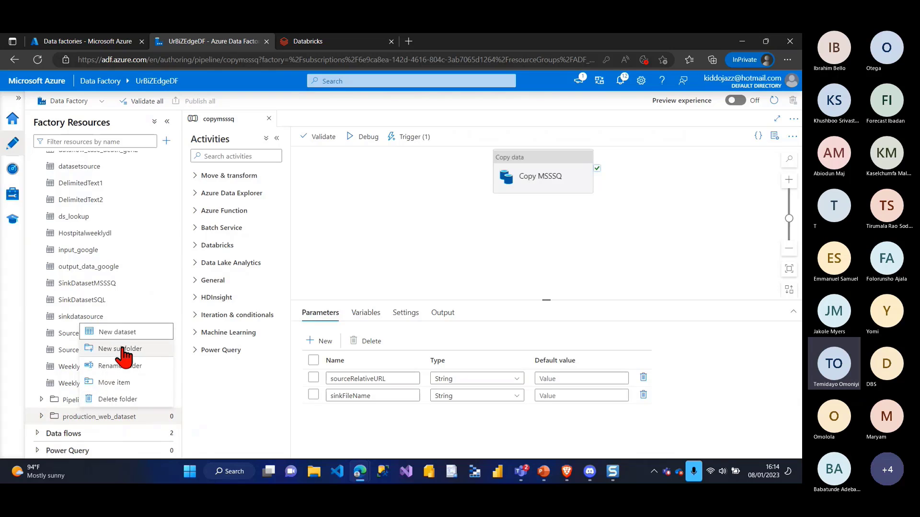
click(120, 333)
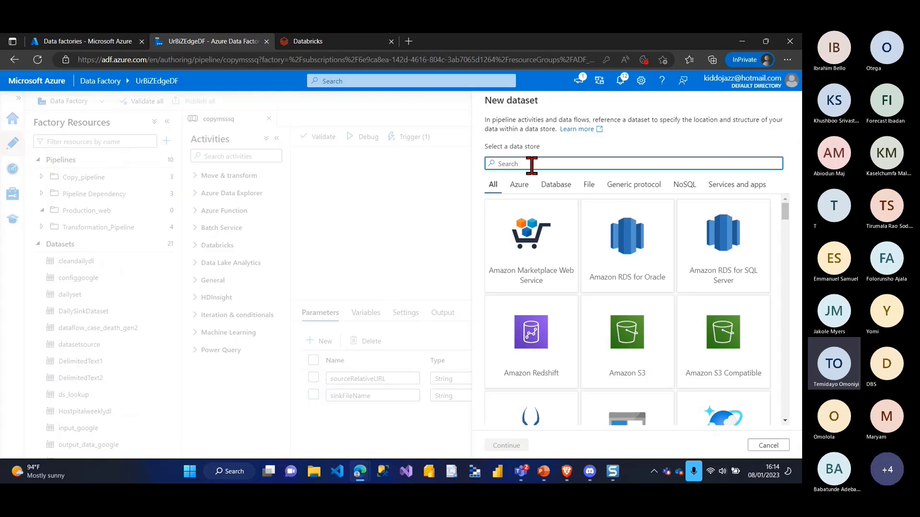
text(azure)
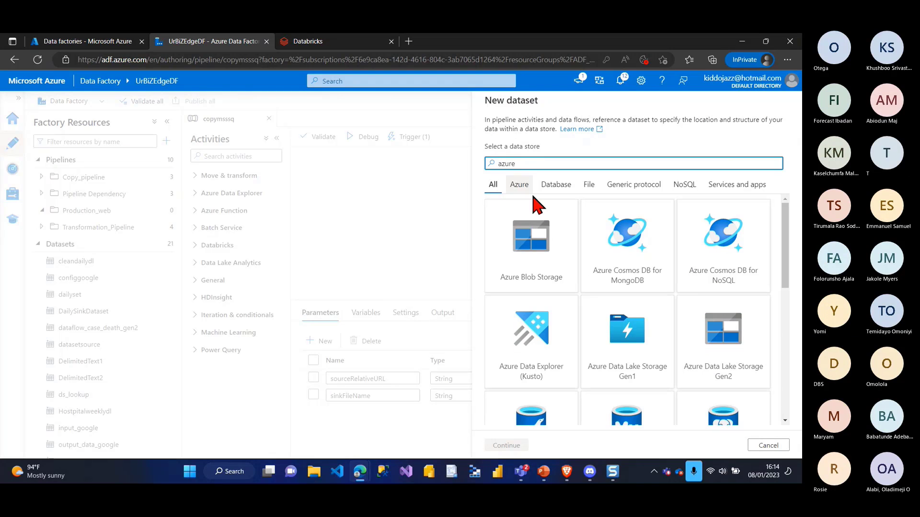
click(534, 237)
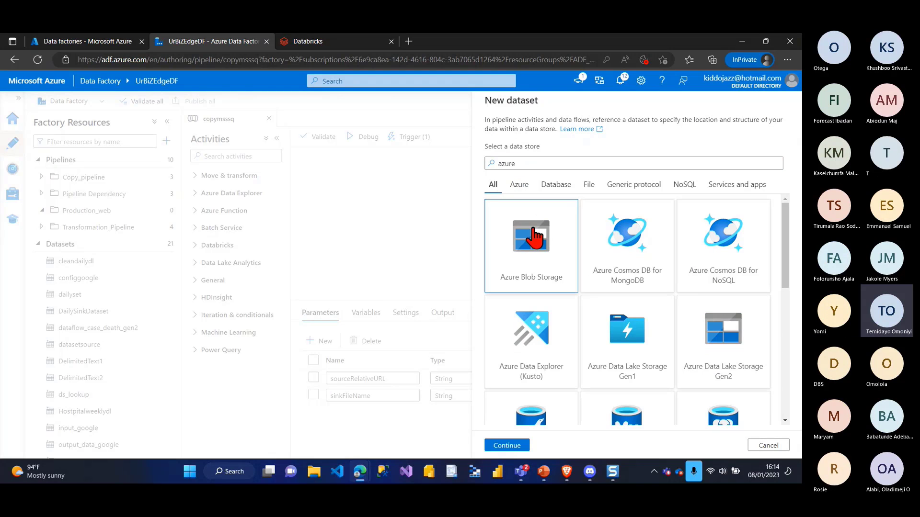
click(507, 446)
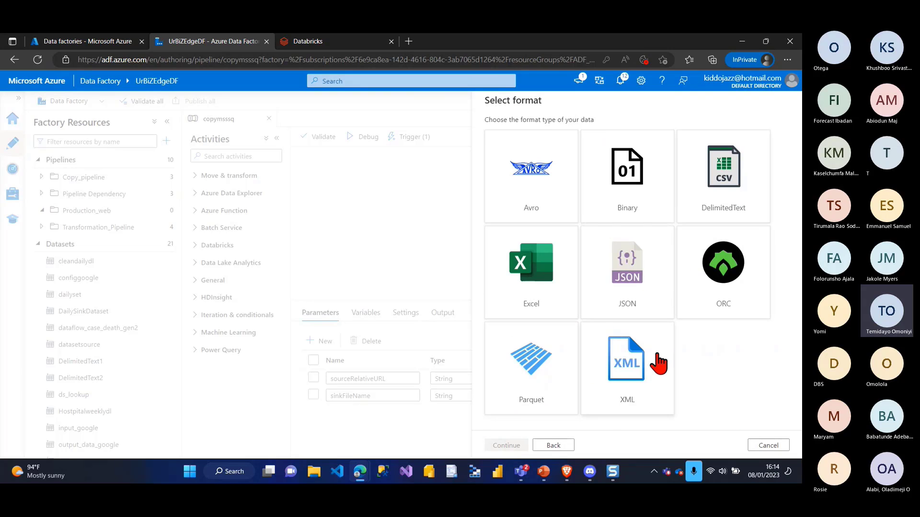
click(727, 183)
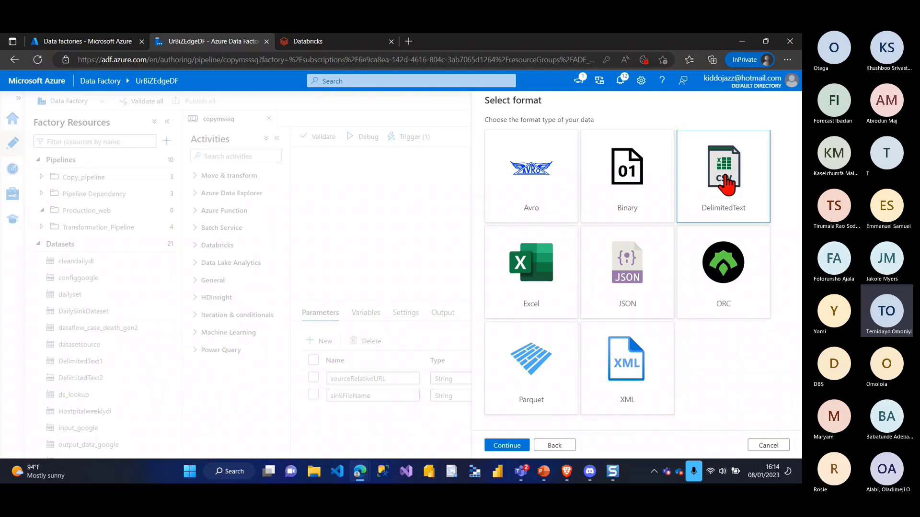
click(508, 446)
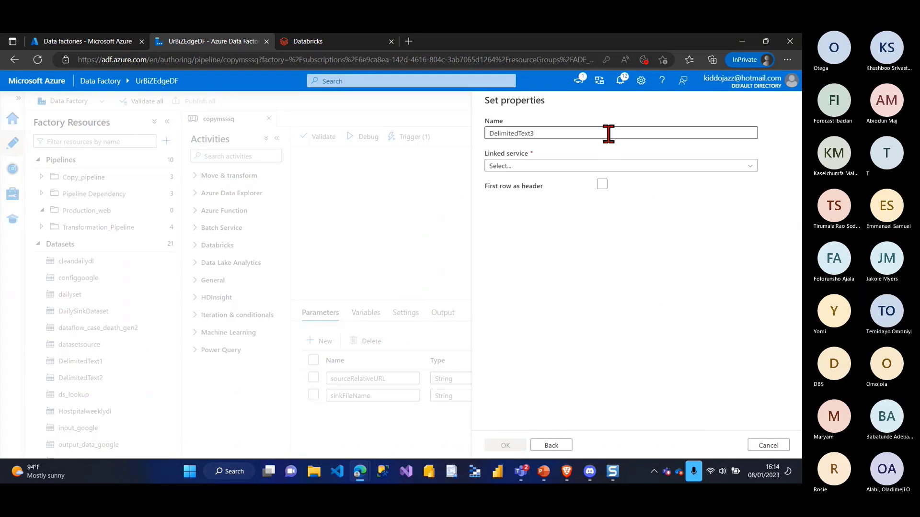
- Name the dataset source_dataset_web and assign it the source_link_web linked service
click(608, 134)
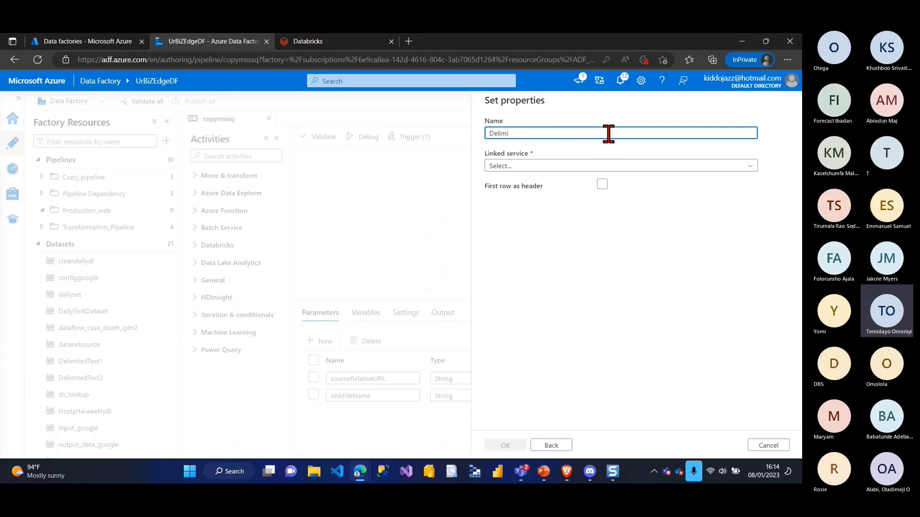
key(BackSpace)
key(BackSpace)
key(BackSpace)
key(BackSpace)
key(BackSpace)
key(BackSpace)
text(sou)
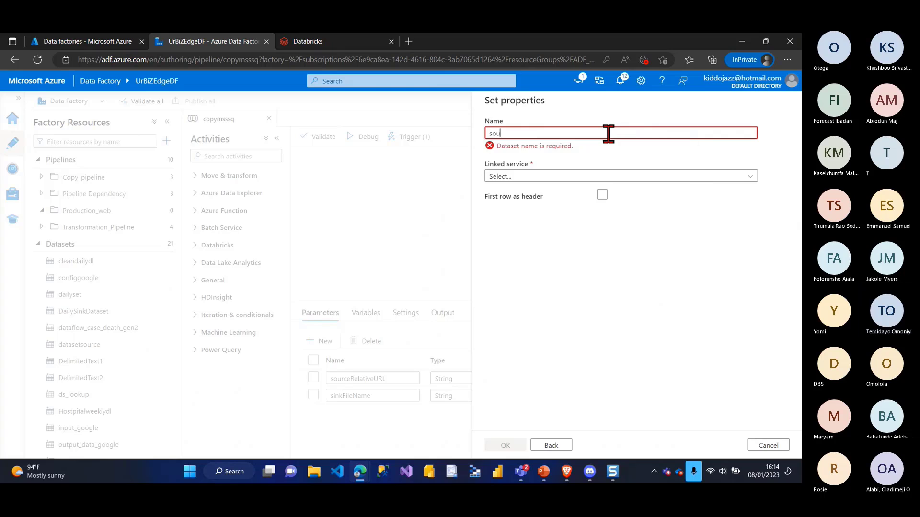
text(rce)
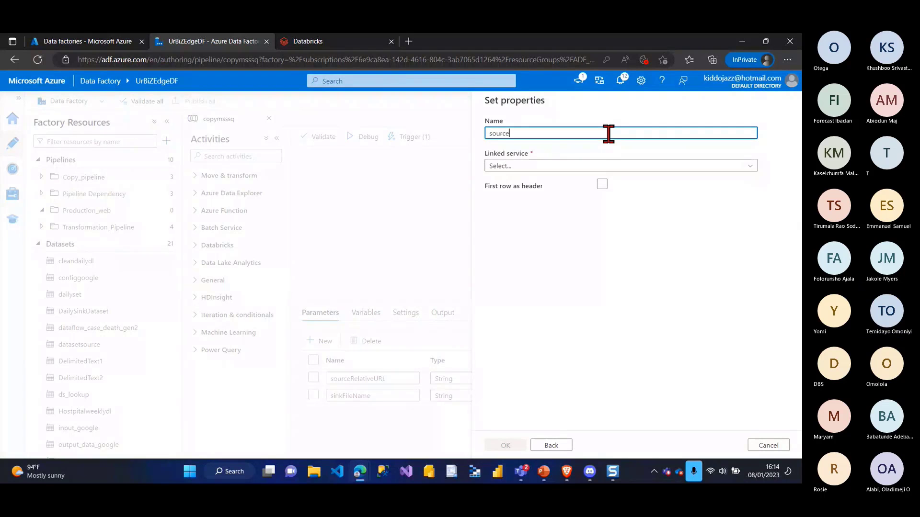
text(_dataset)
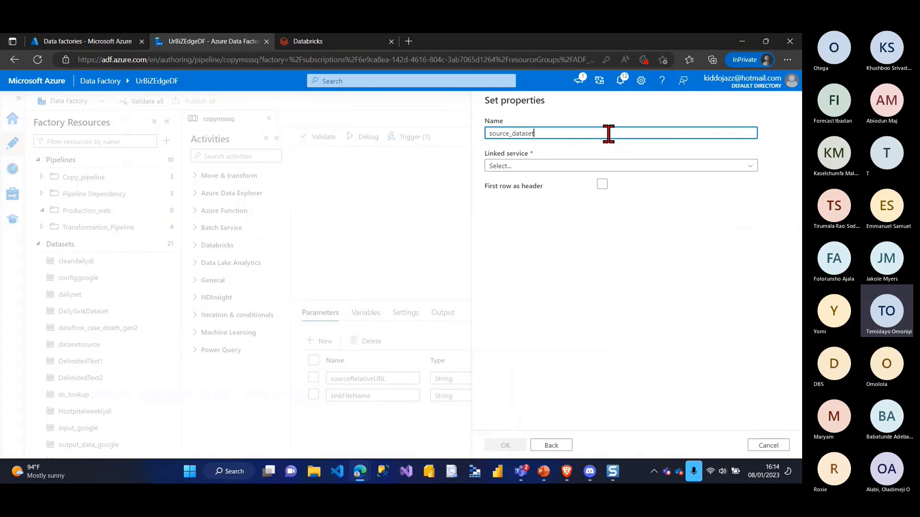
text(_l)
text(web)
click(748, 166)
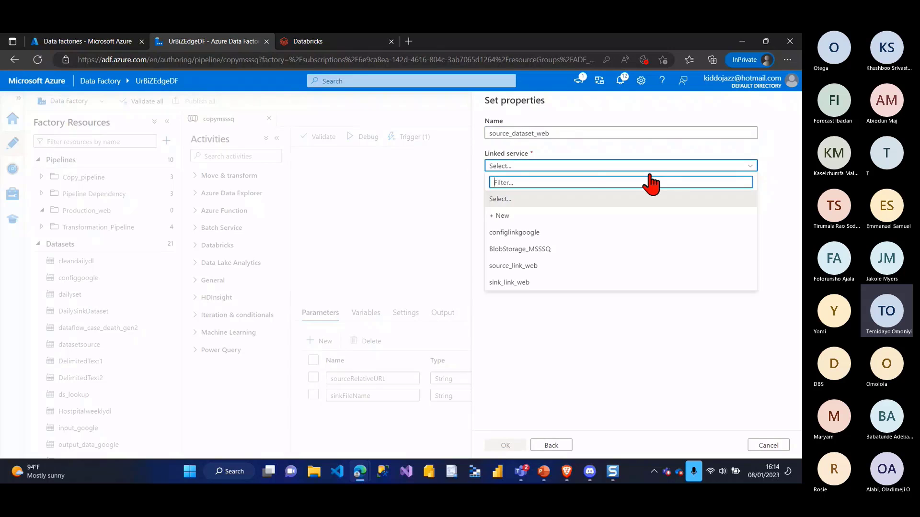
click(523, 266)
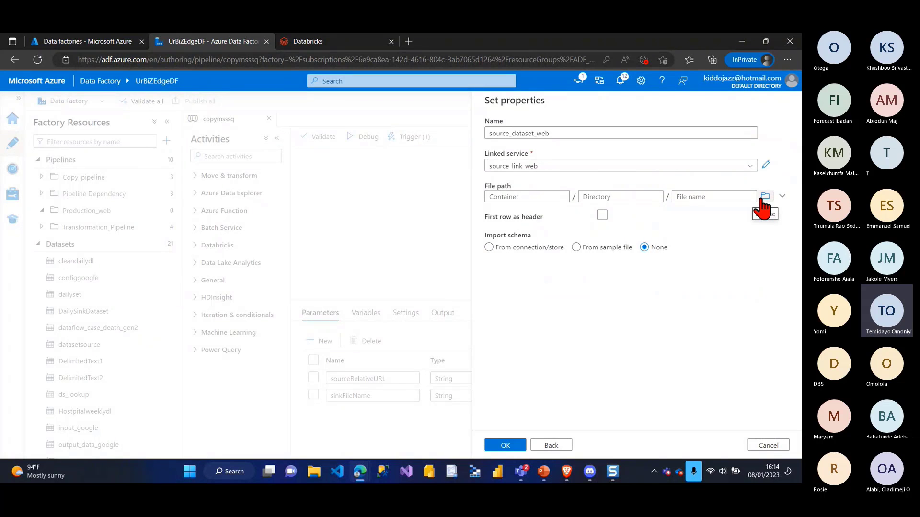
- Switch to the Azure portal and examine the rawcontainerweb blob container in the most recently viewed storage account
click(101, 43)
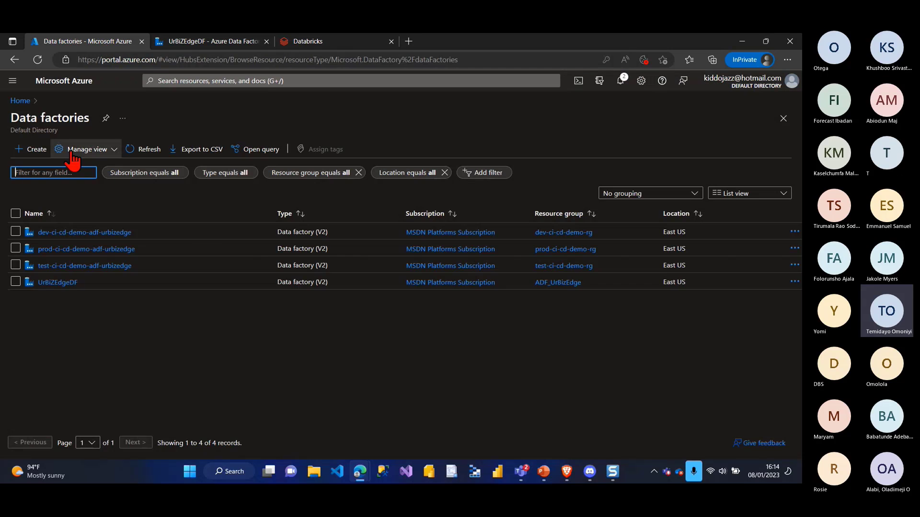
click(21, 102)
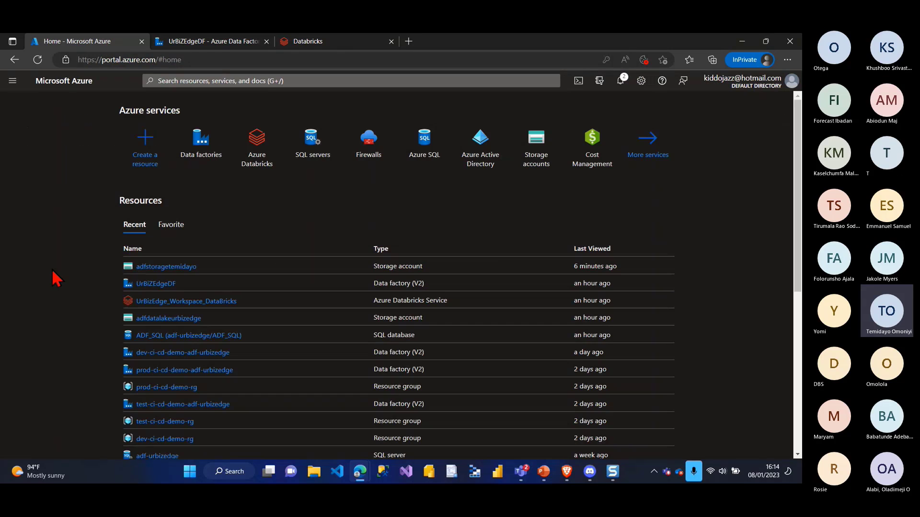
click(153, 274)
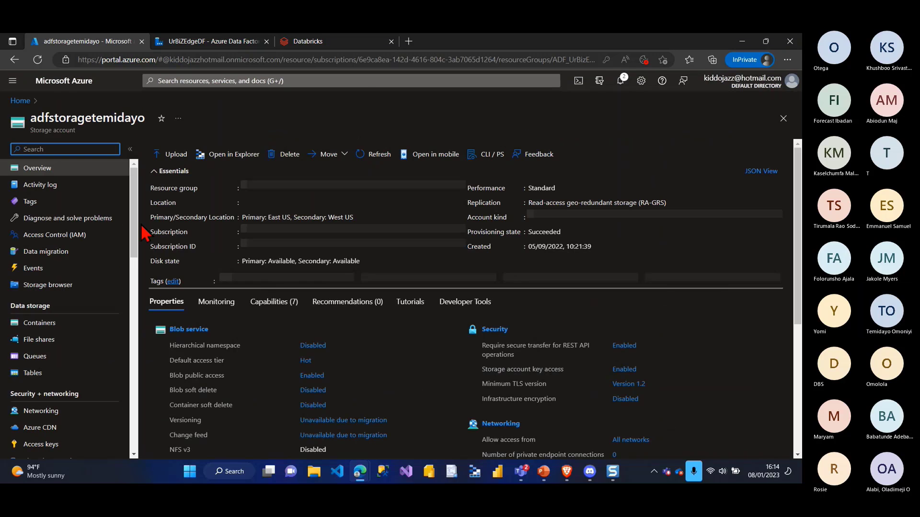
click(48, 286)
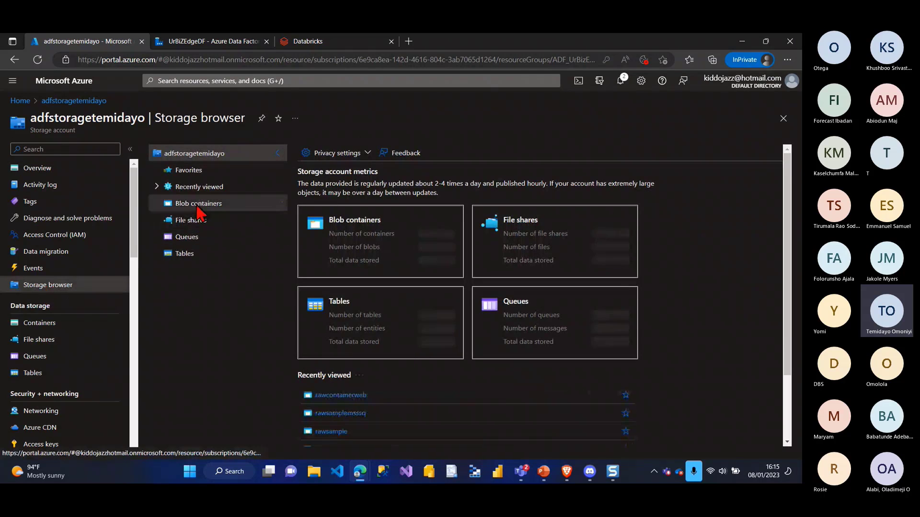
click(195, 204)
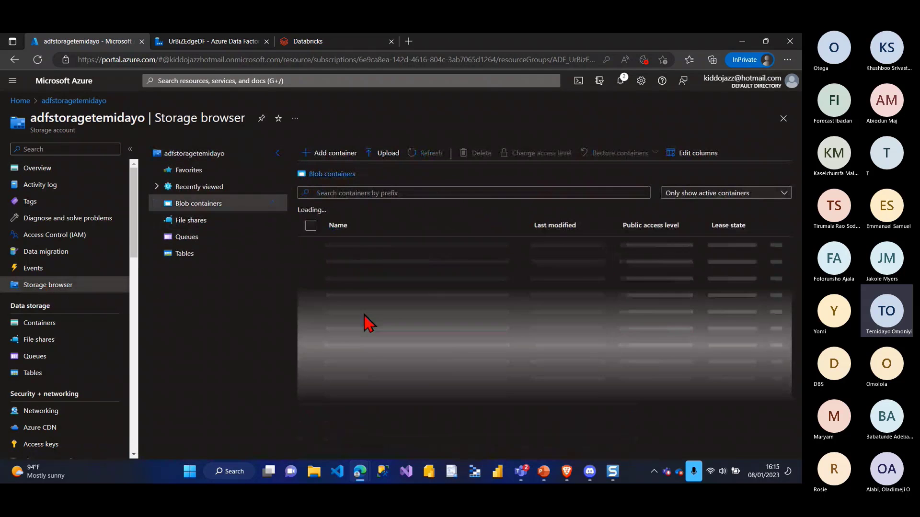
scroll(383, 336, down, 3)
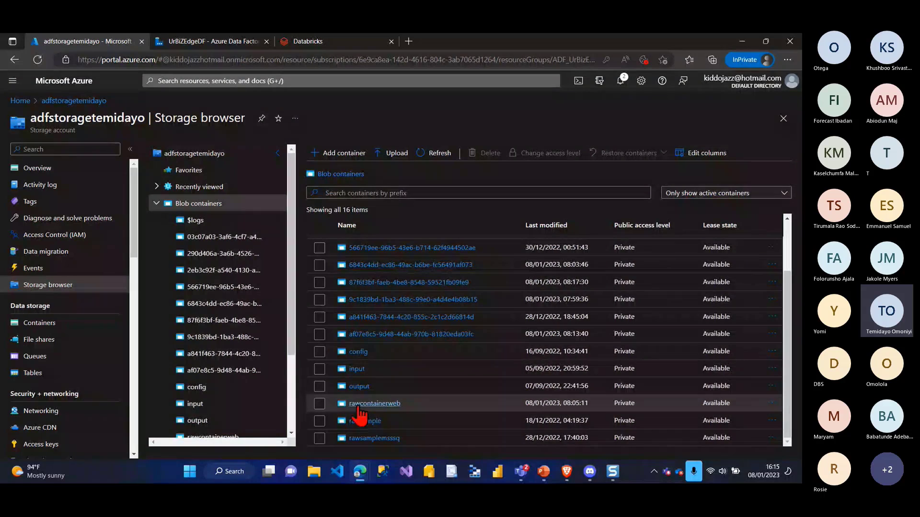
click(373, 404)
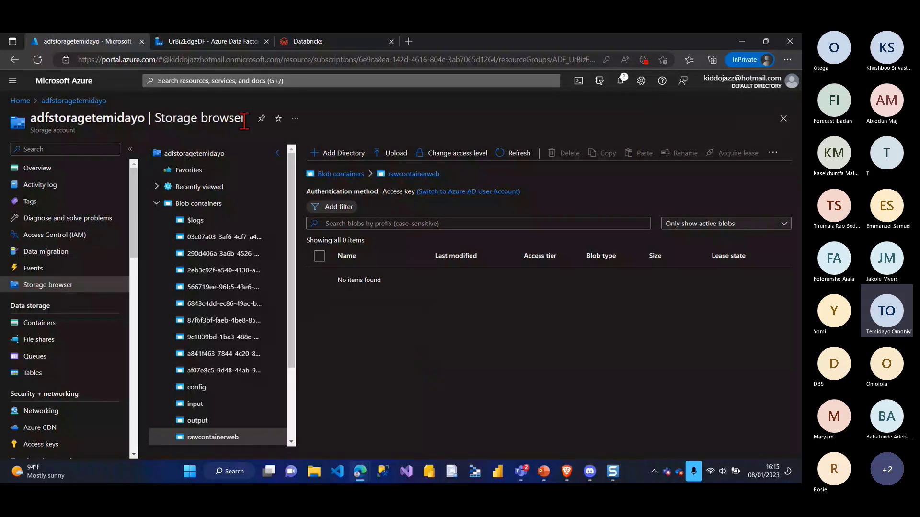
- Return to the data factory, set the dataset's file path to the rawcontainerweb container and create the dataset
click(180, 43)
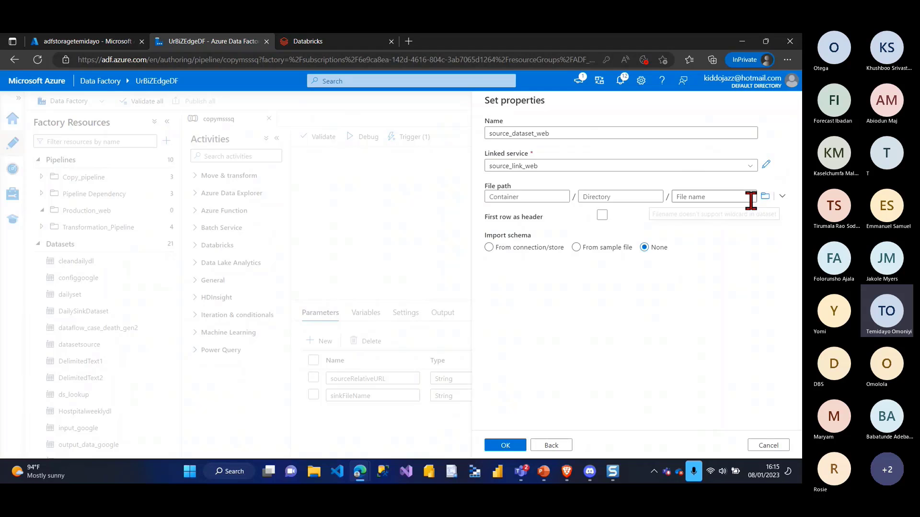
click(765, 197)
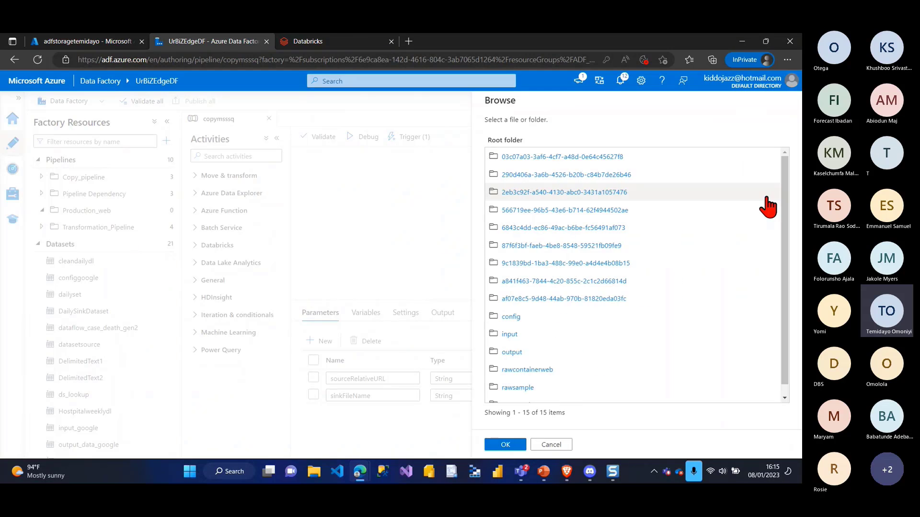
scroll(585, 319, down, 1)
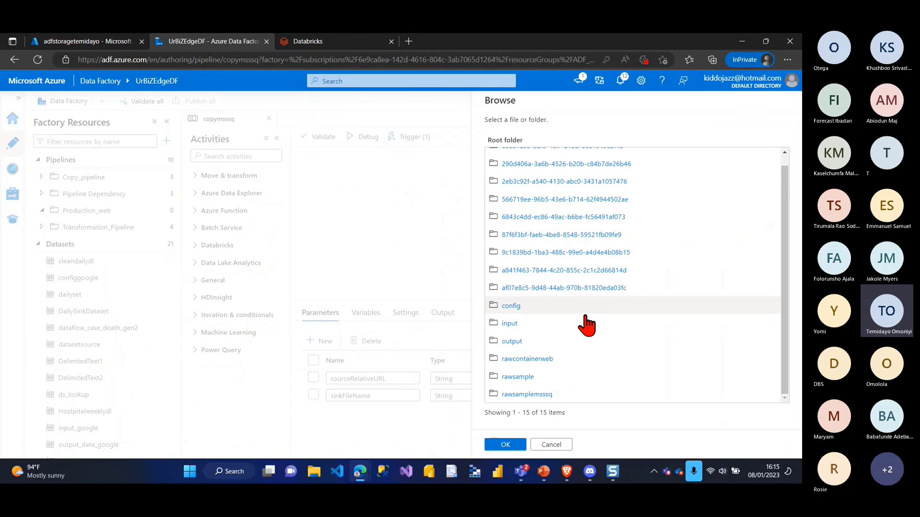
click(538, 359)
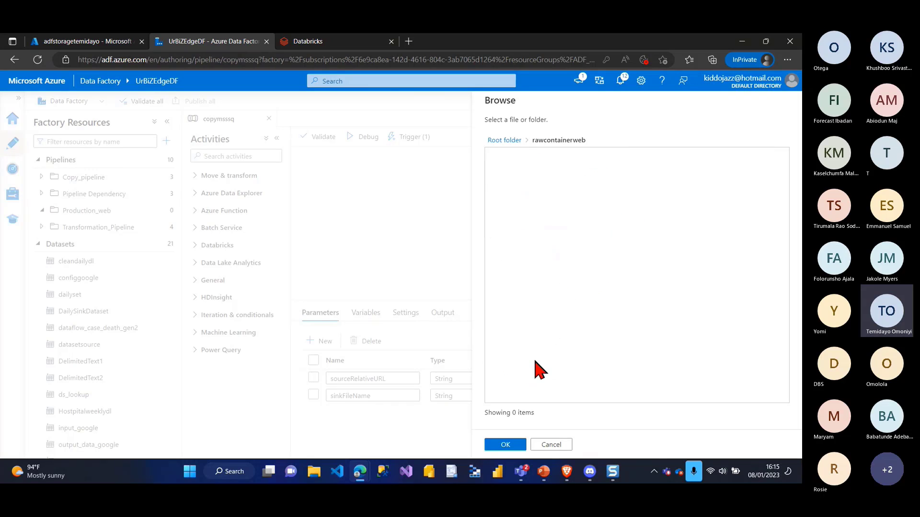
click(505, 450)
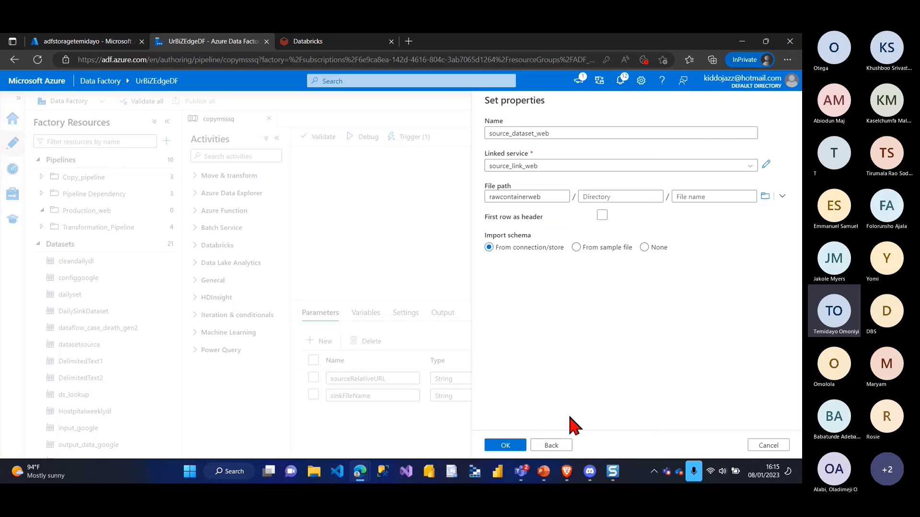
click(511, 450)
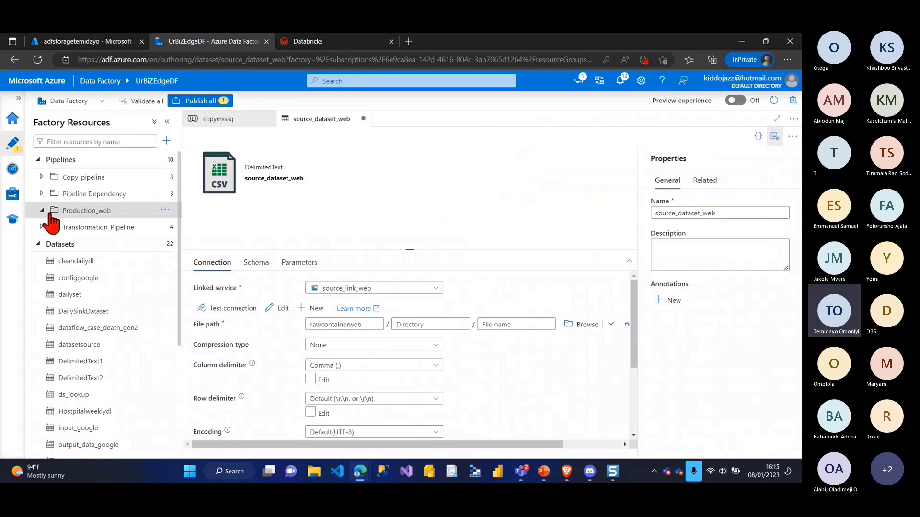
- Start a new dataset in the production_web_dataset folder using Azure Data Lake Storage Gen2 and the DelimitedText format
scroll(100, 330, down, 4)
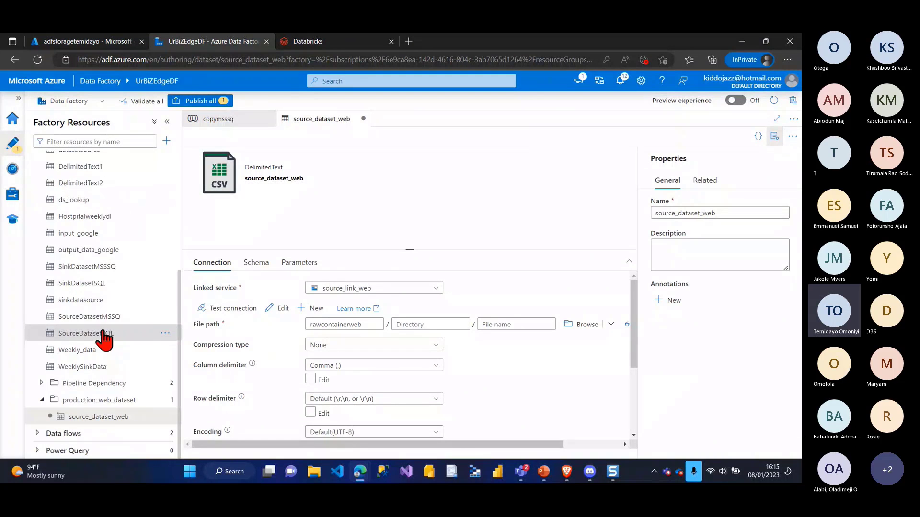
click(165, 399)
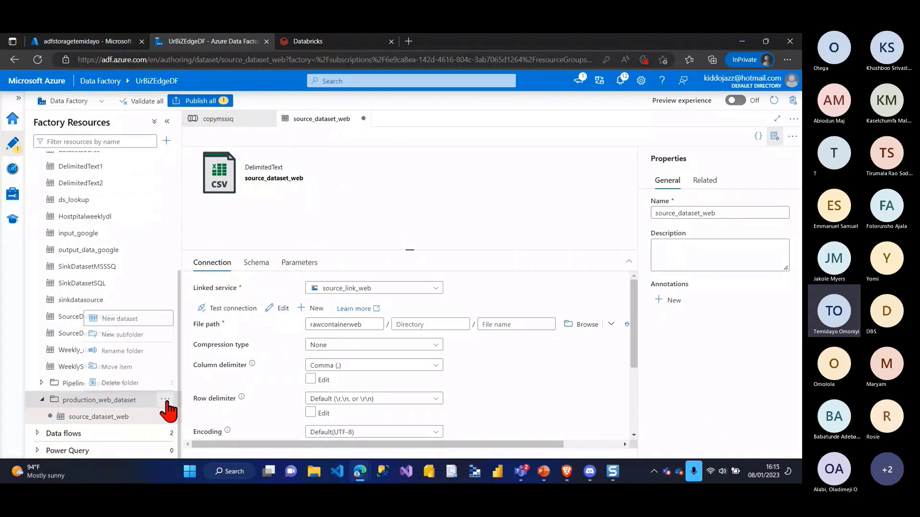
click(117, 316)
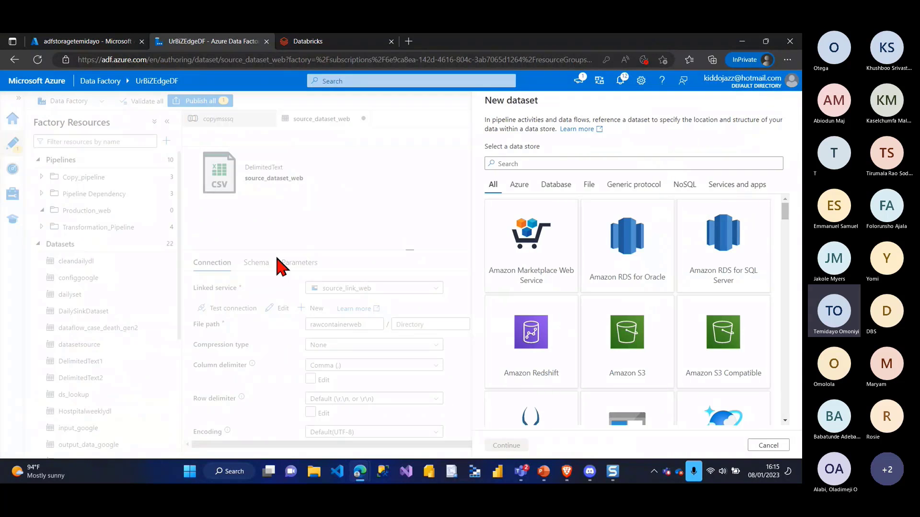
text(Azure)
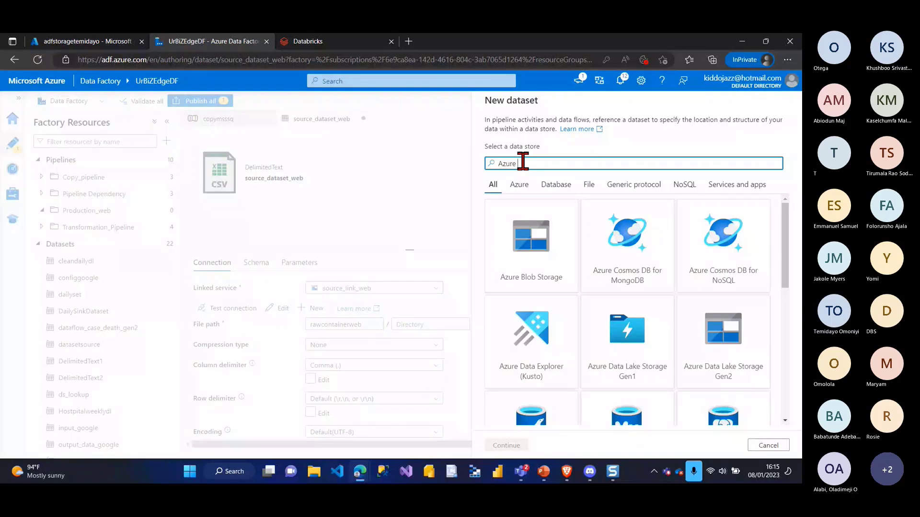
click(727, 346)
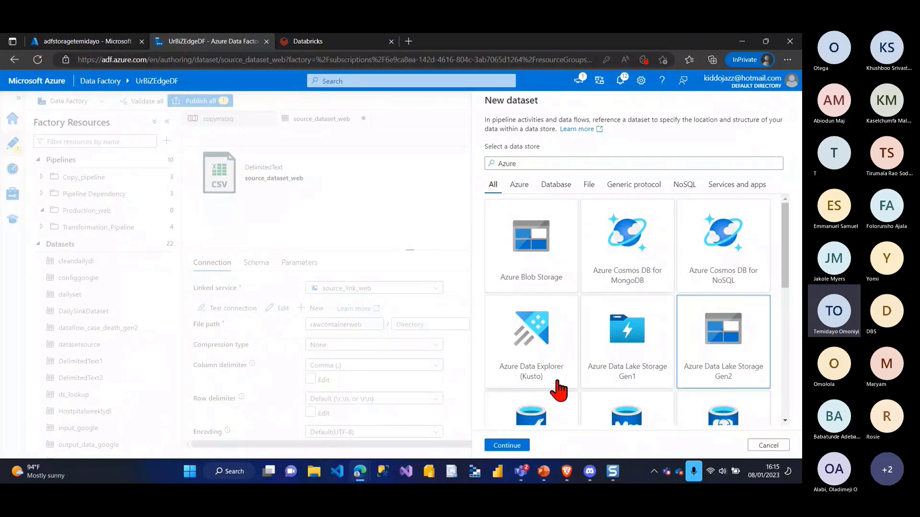
click(512, 444)
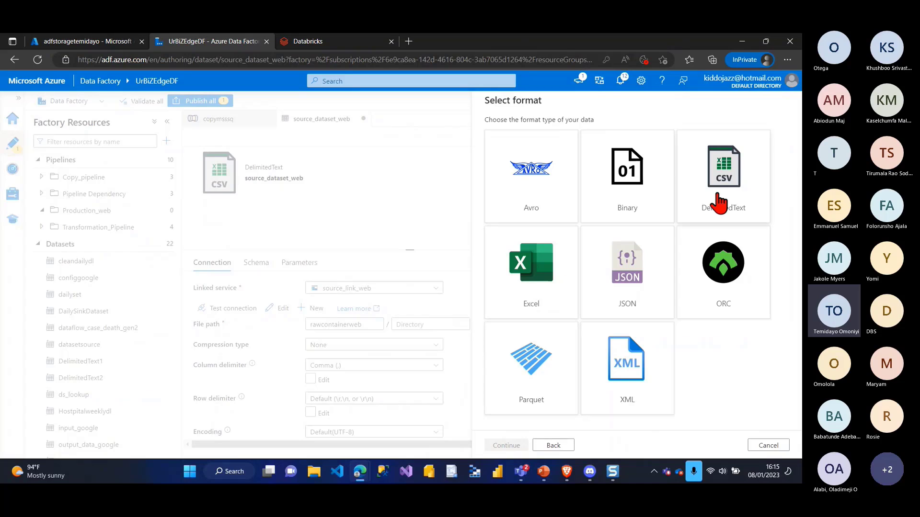
click(719, 202)
click(508, 446)
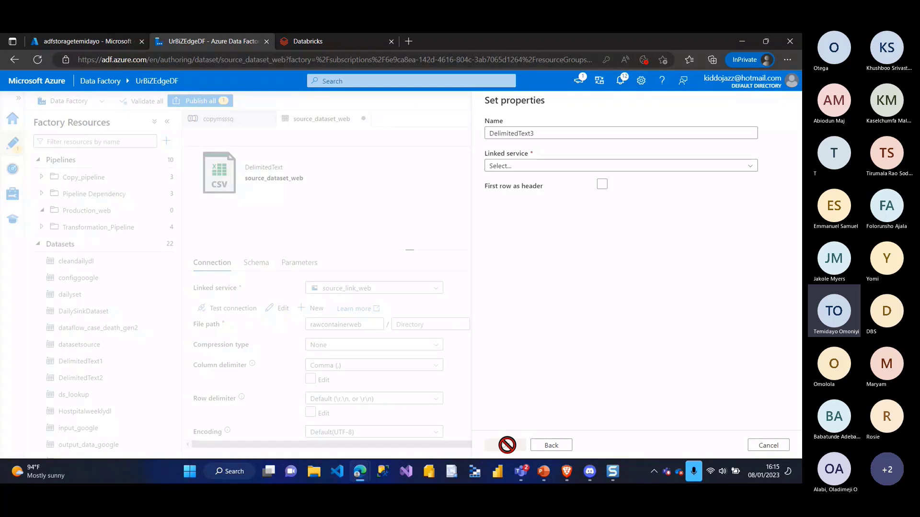
- Name the dataset sink_dataset_web and assign it the sink_Link_web2 linked service
click(591, 137)
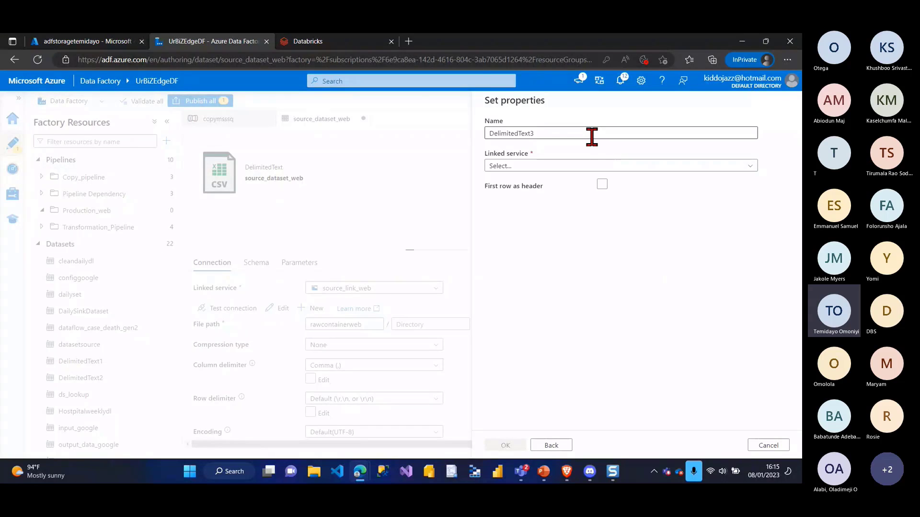
key(BackSpace)
key(BackSpace)
key(BackSpace)
key(BackSpace)
key(BackSpace)
key(BackSpace)
key(BackSpace)
key(BackSpace)
key(BackSpace)
key(BackSpace)
key(BackSpace)
key(BackSpace)
key(BackSpace)
key(BackSpace)
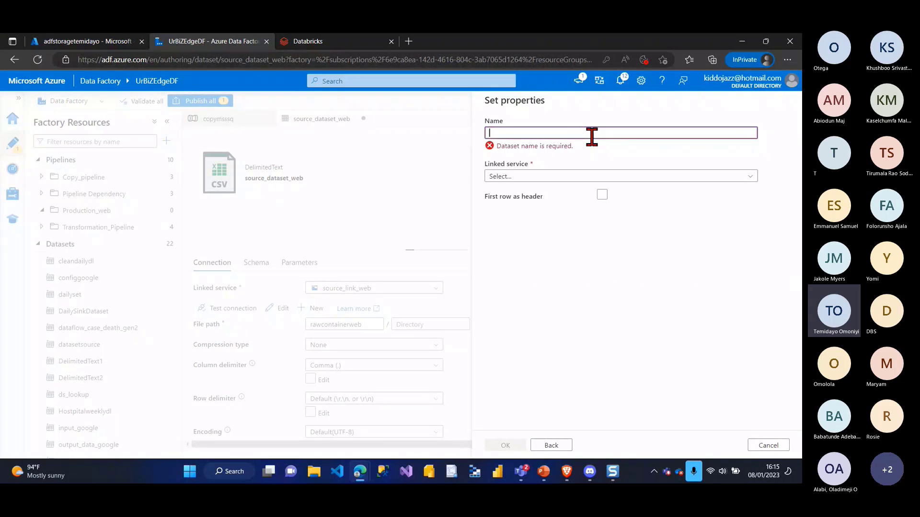
text(sourec)
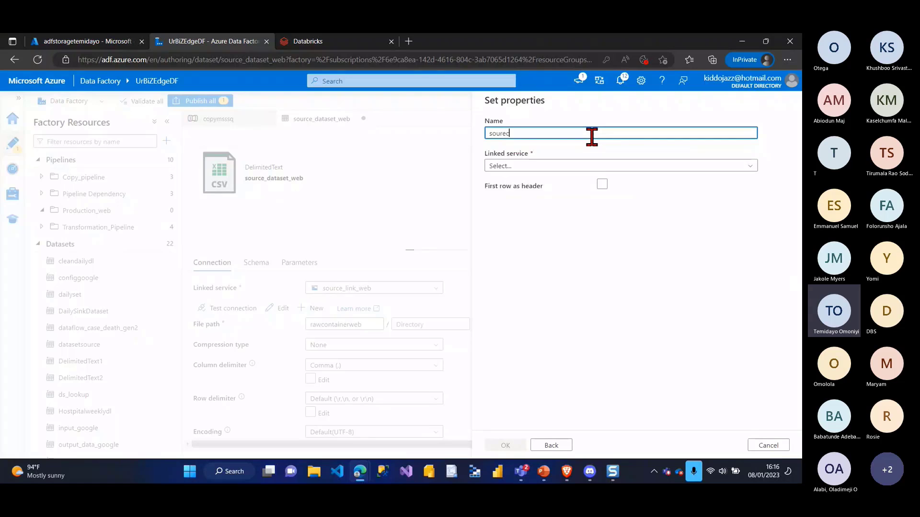
text(_dat)
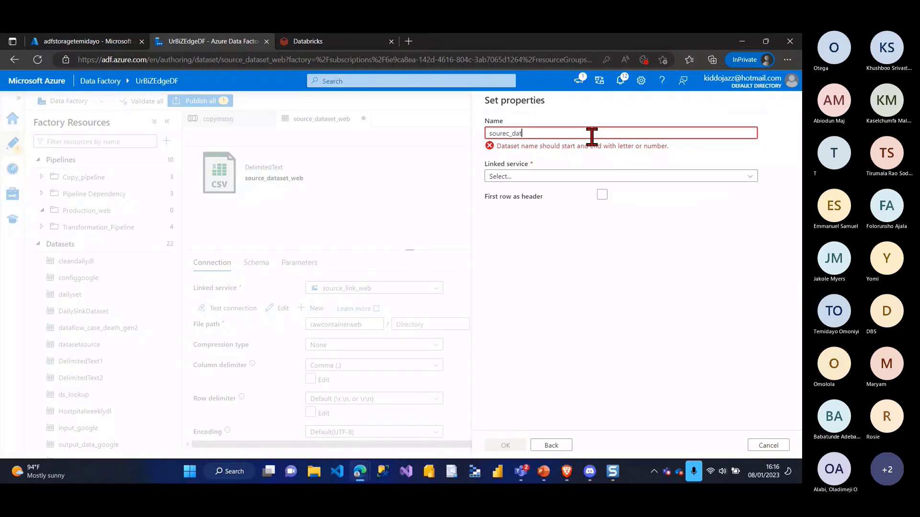
text(aset)
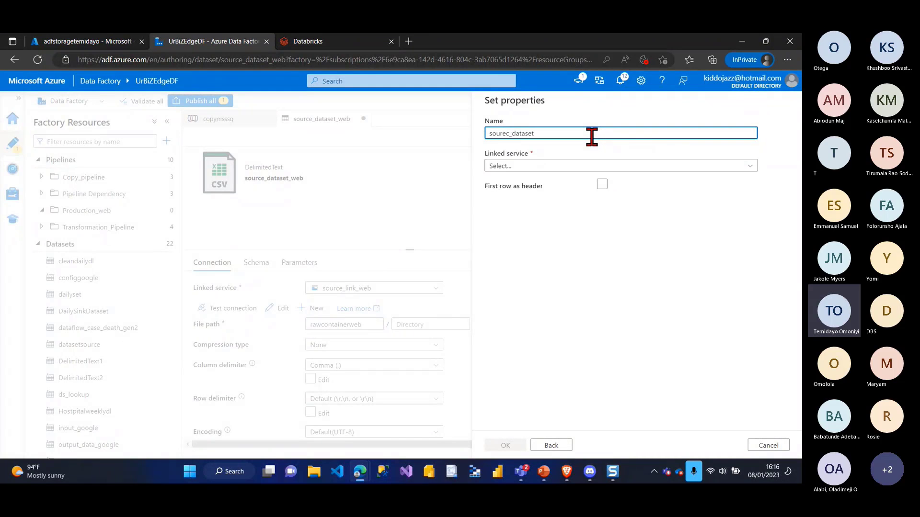
text(_web)
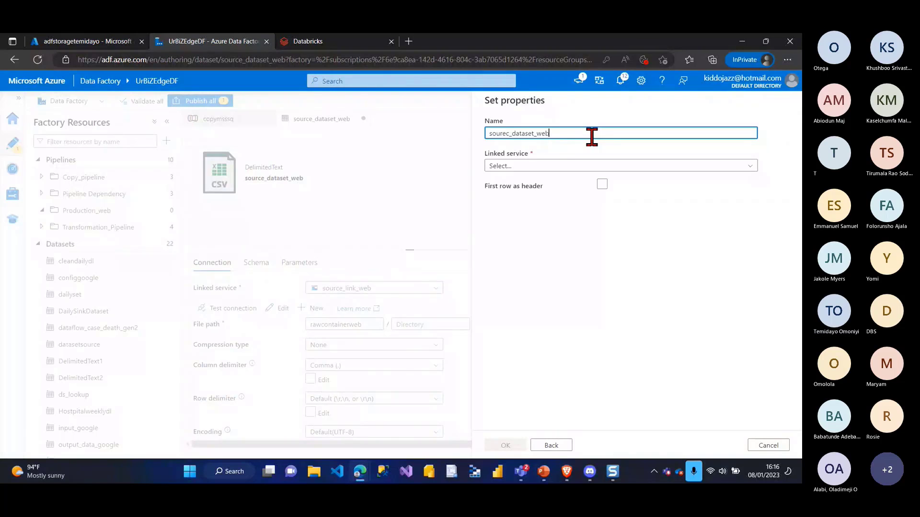
click(511, 136)
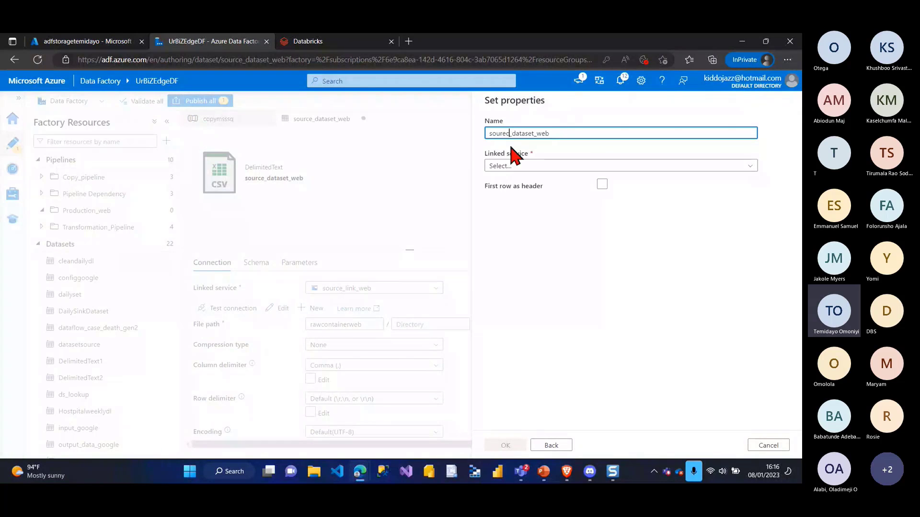
key(BackSpace)
key(BackSpace)
key(BackSpace)
key(BackSpace)
key(BackSpace)
key(BackSpace)
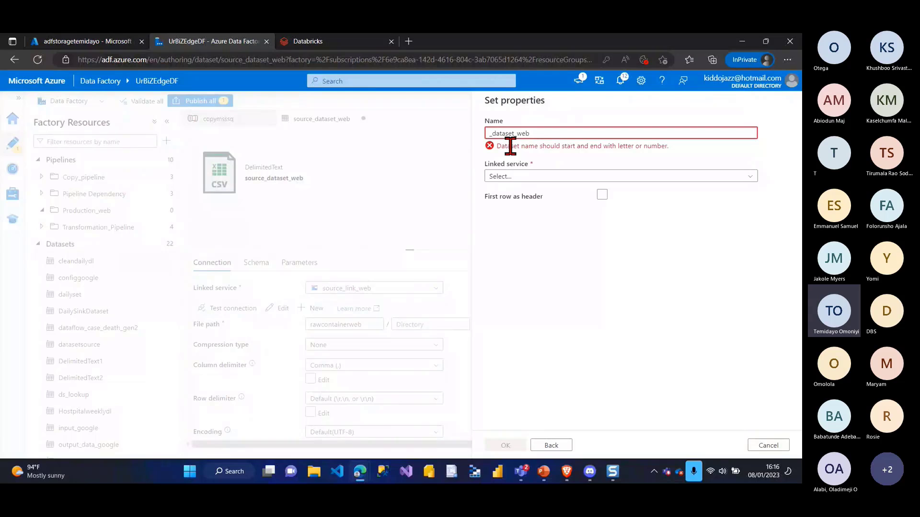
text(sink)
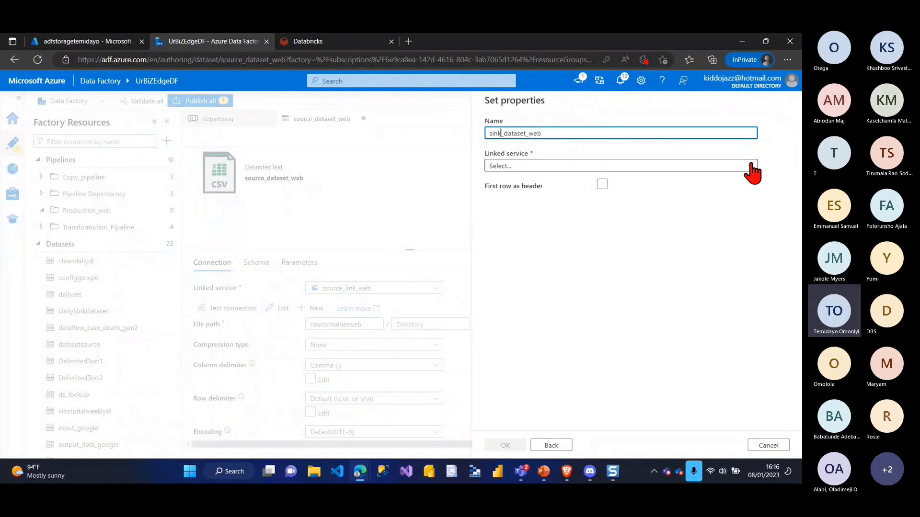
click(751, 166)
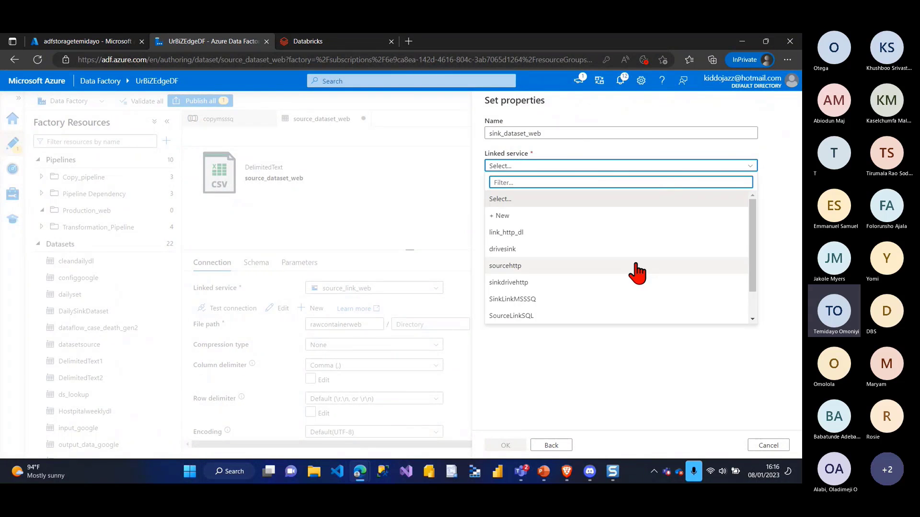
scroll(637, 273, down, 1)
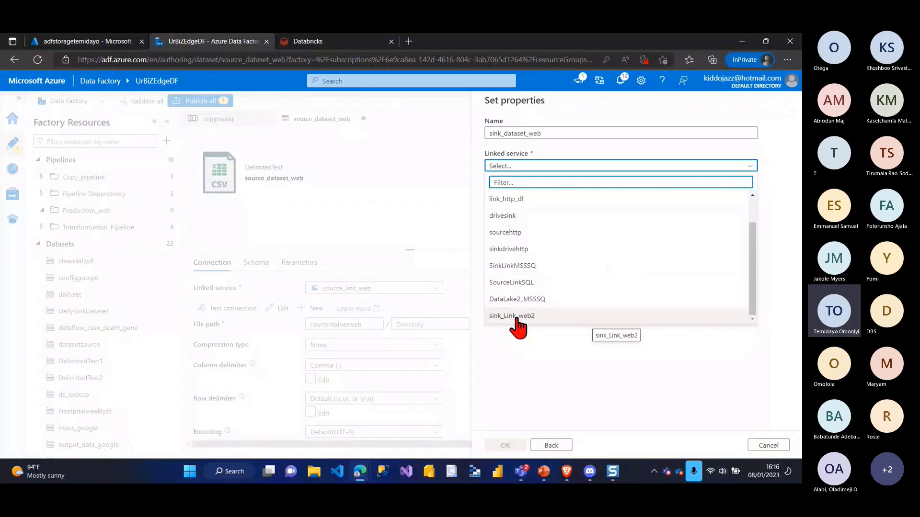
click(527, 316)
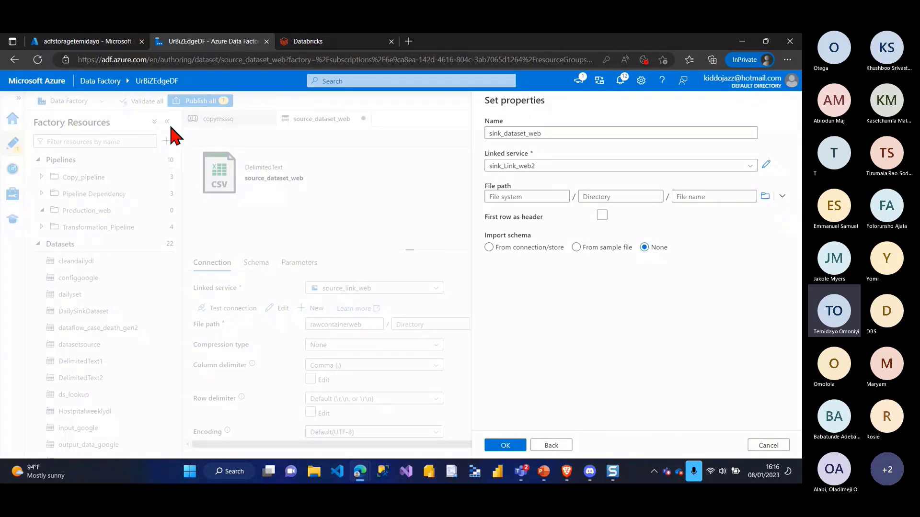
- Switch to the Azure portal and examine the cleanfile blob container in the adfdatalakeurbizedge storage account
click(74, 42)
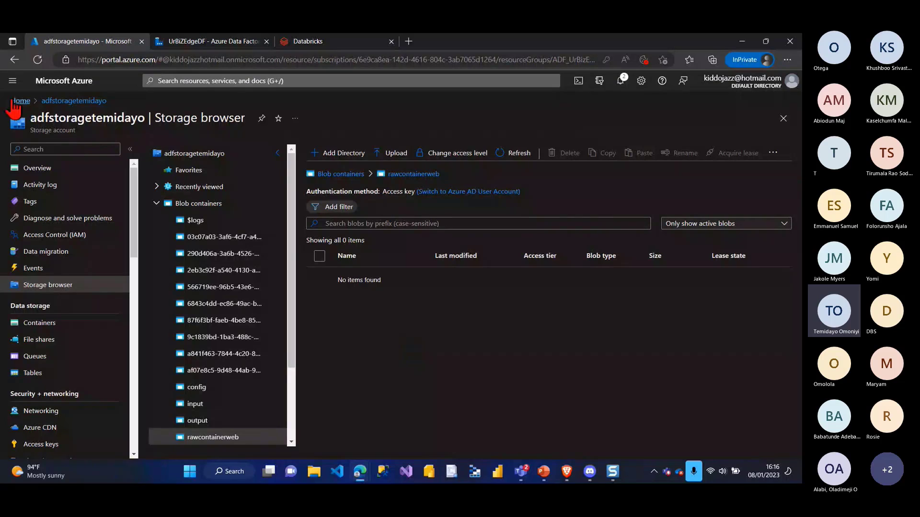
click(16, 101)
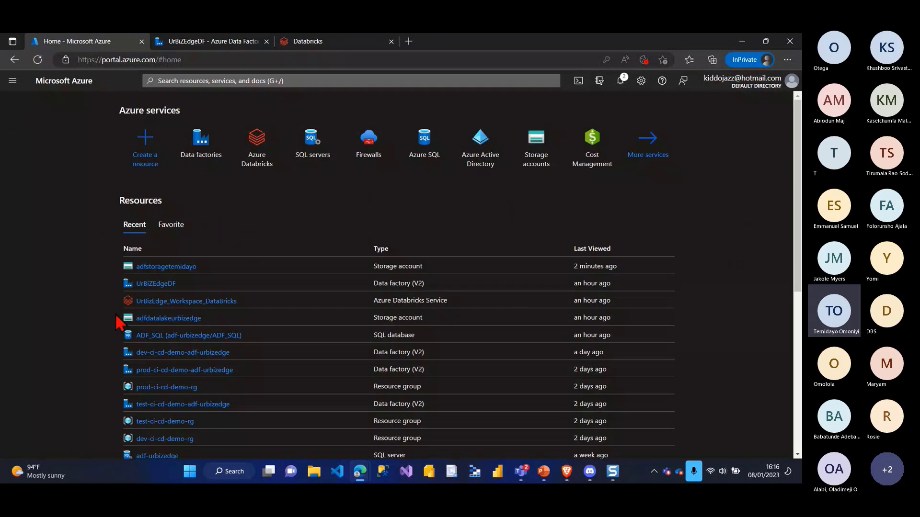
click(168, 319)
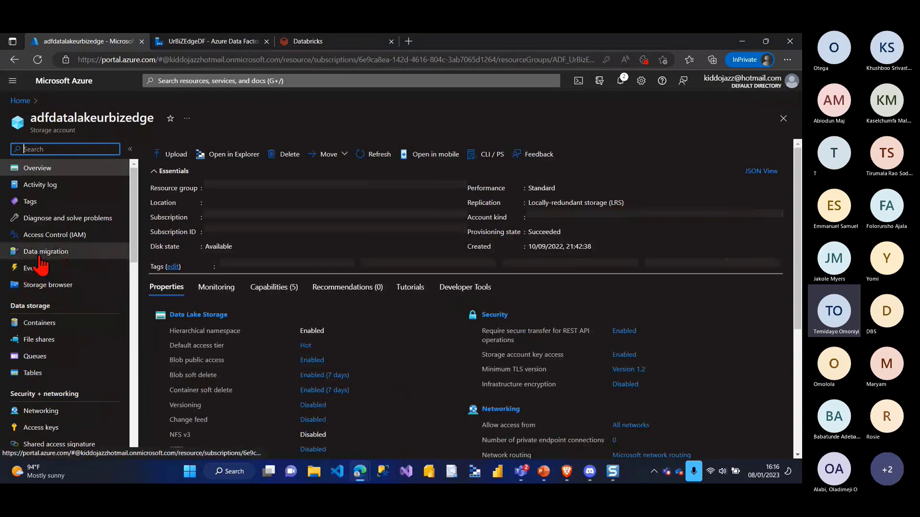
click(56, 286)
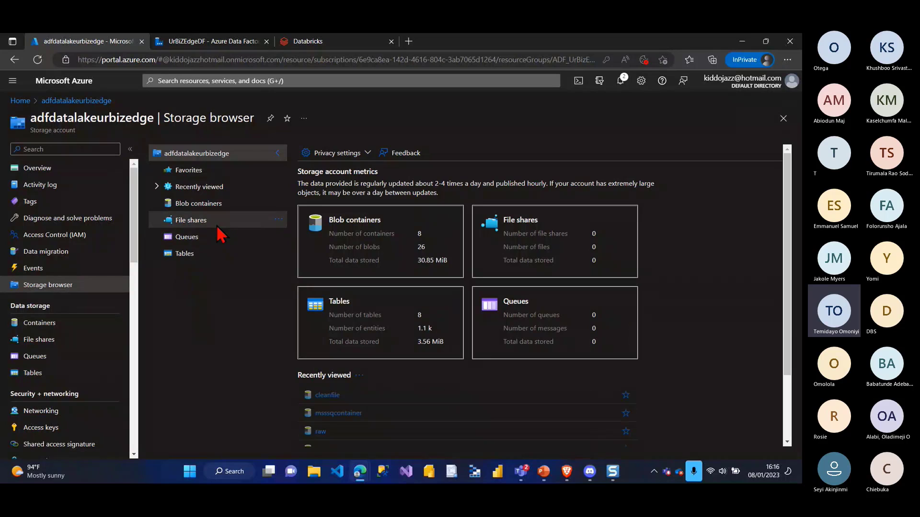
click(207, 207)
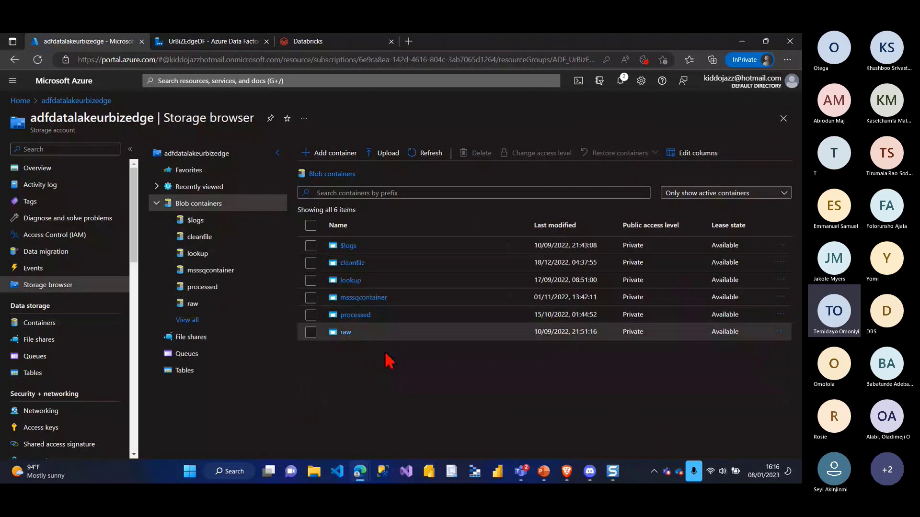
click(355, 264)
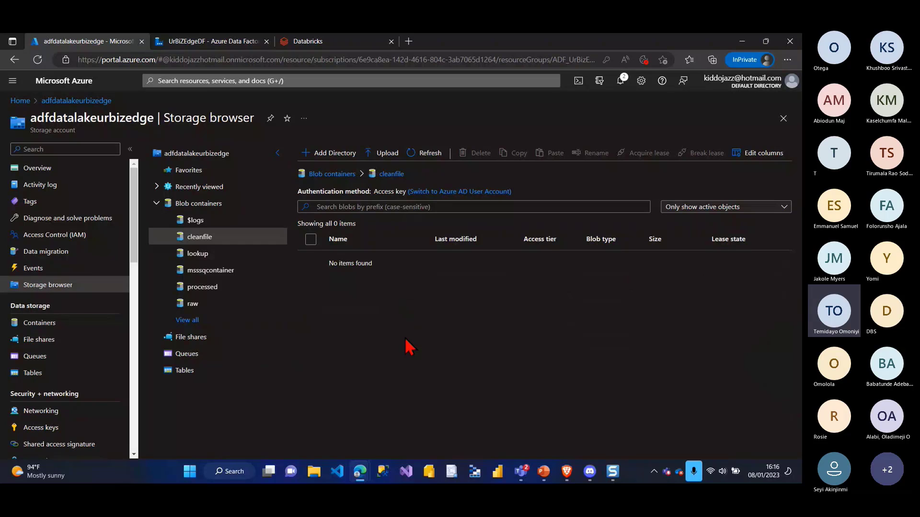
- Return to the data factory, set the sink dataset's file path to the cleanfile container and create the dataset
click(174, 44)
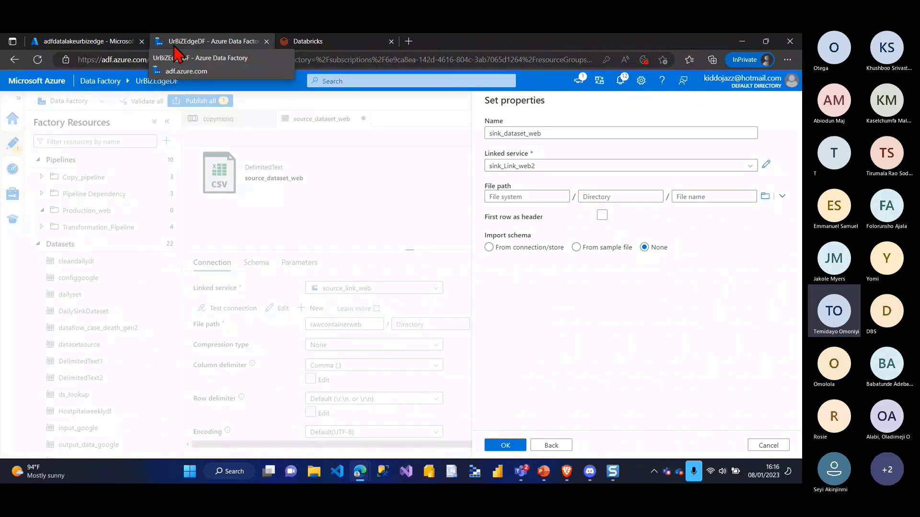
click(765, 197)
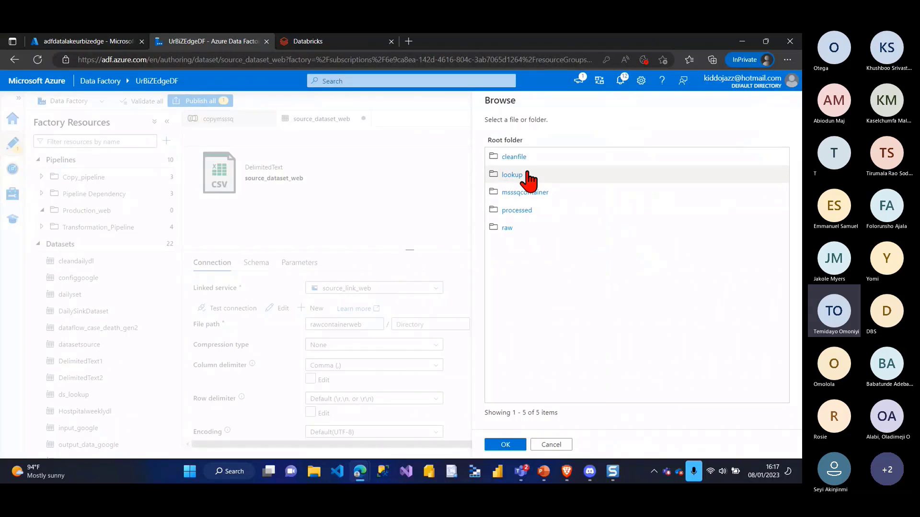
click(516, 158)
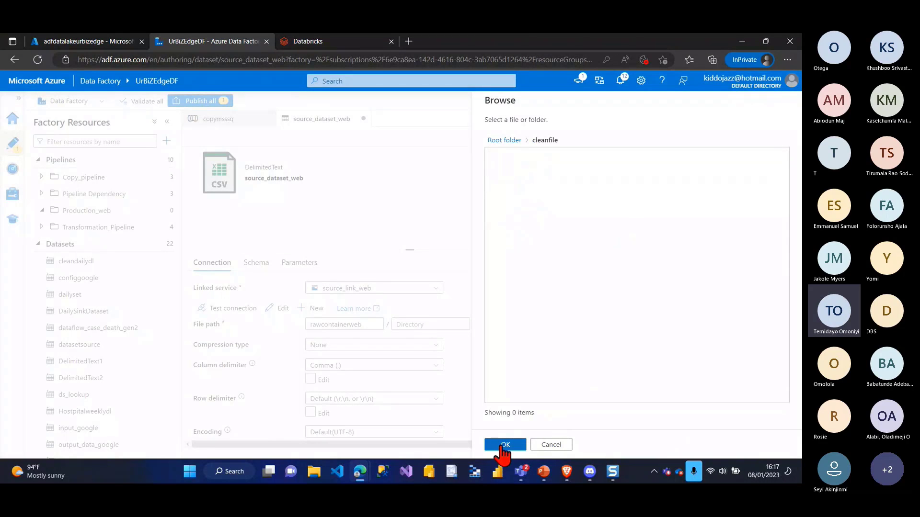
click(502, 446)
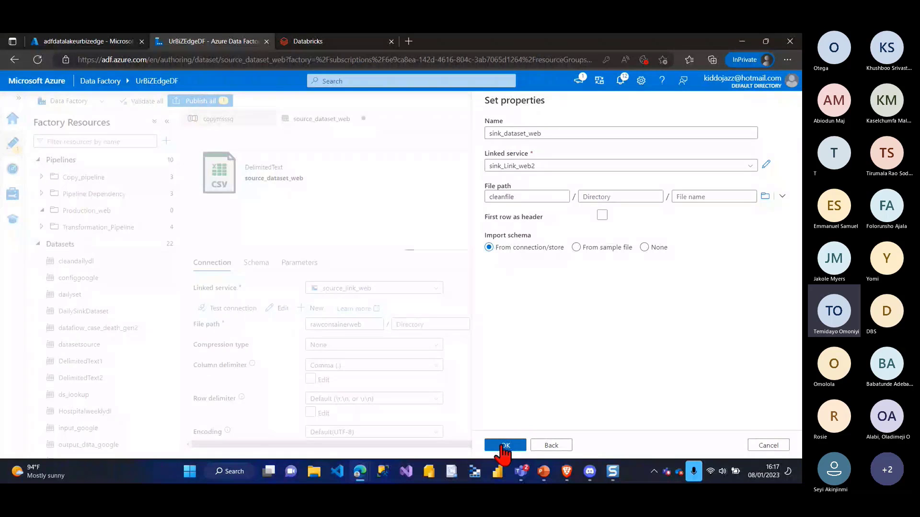
click(502, 447)
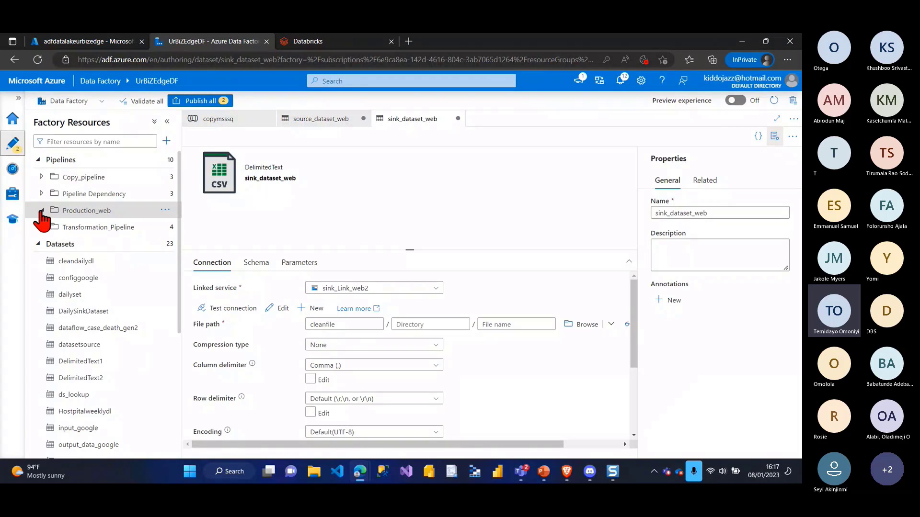
- Create a new pipeline in the Production_web folder and add a Copy data activity to its canvas
click(163, 211)
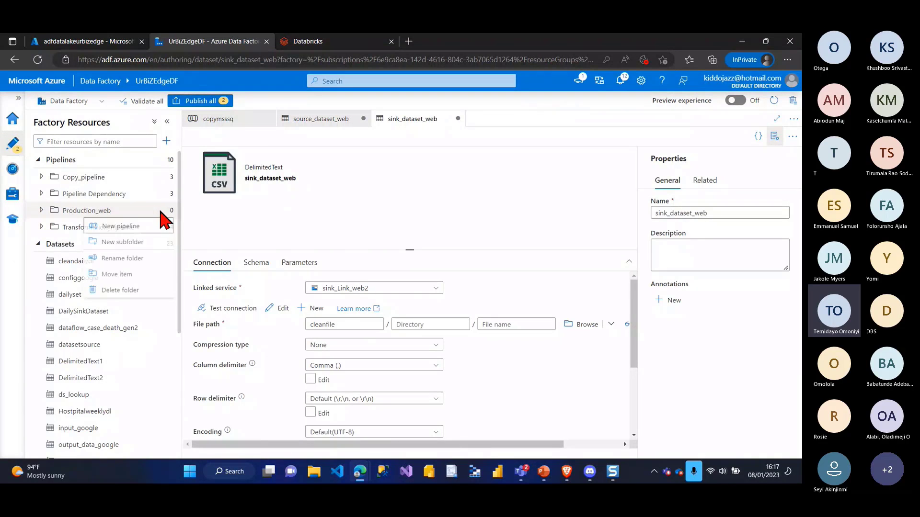
click(104, 226)
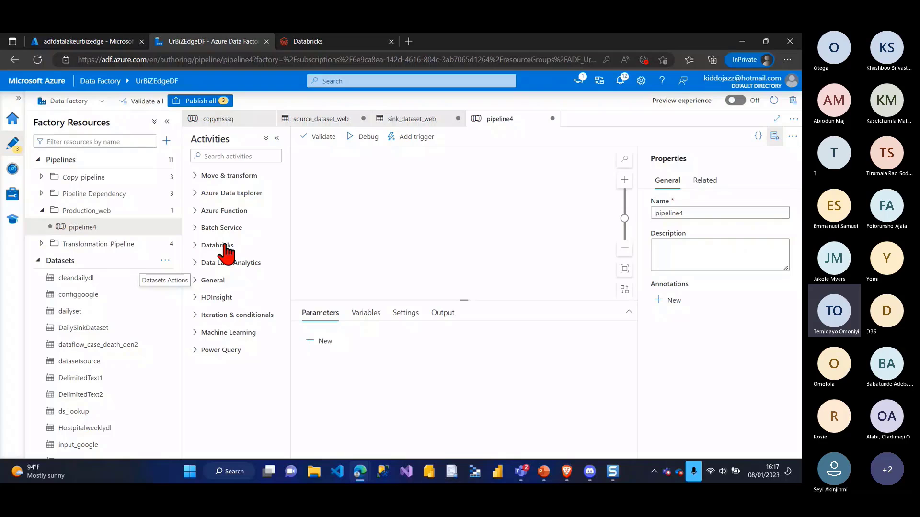
click(226, 159)
text(cop)
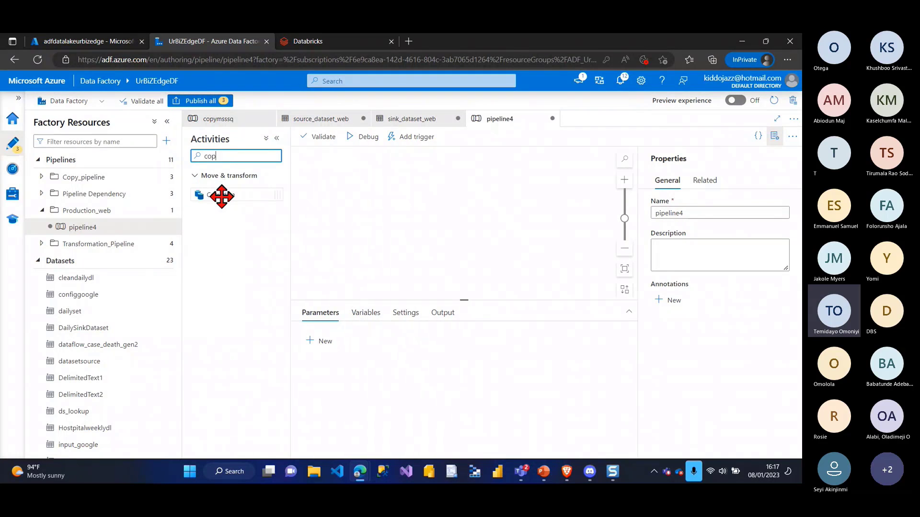
drag(222, 195, 408, 197)
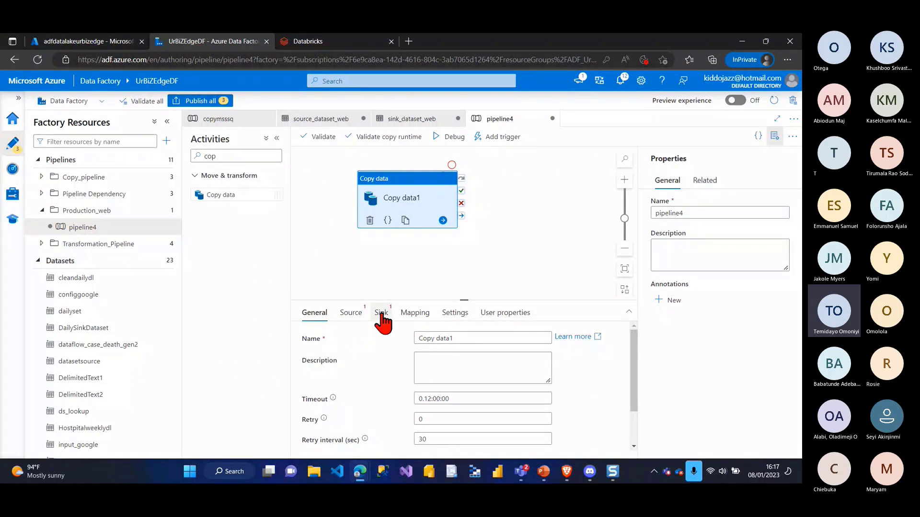
- Rename the Copy data activity as Copyblob_lakegen2
click(477, 342)
key(BackSpace)
key(BackSpace)
key(BackSpace)
key(BackSpace)
key(BackSpace)
key(BackSpace)
key(BackSpace)
key(BackSpace)
key(BackSpace)
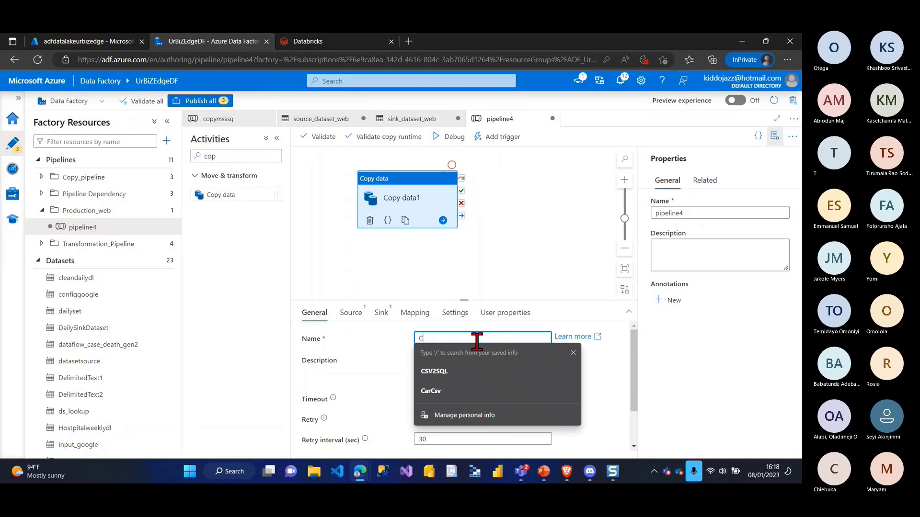
text(Copy)
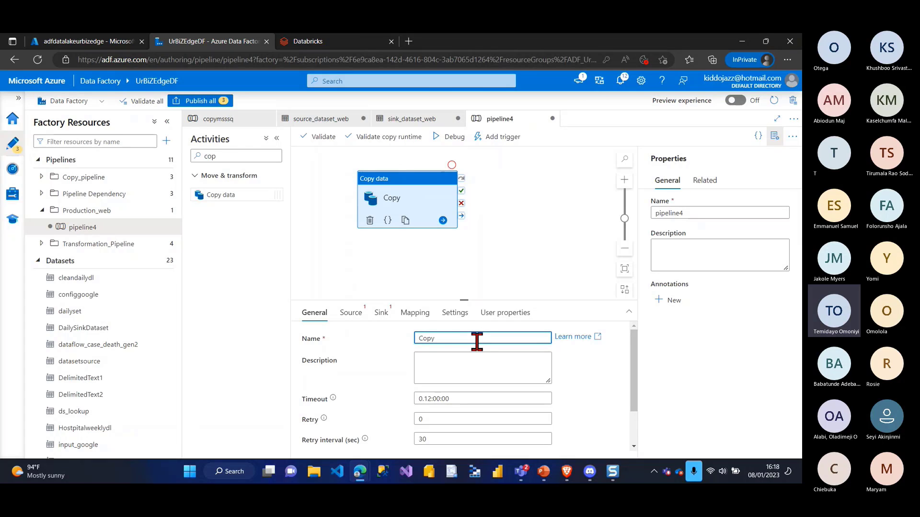
text(blob_)
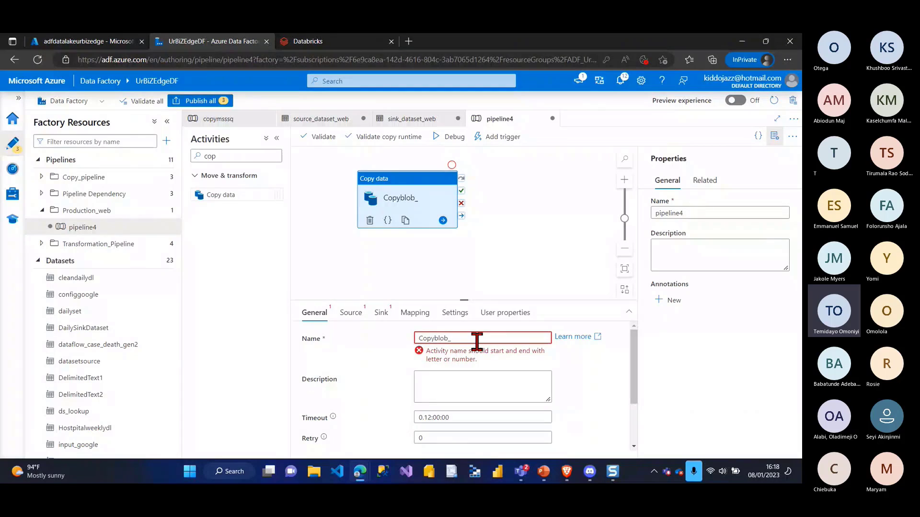
text(ca)
key(BackSpace)
key(BackSpace)
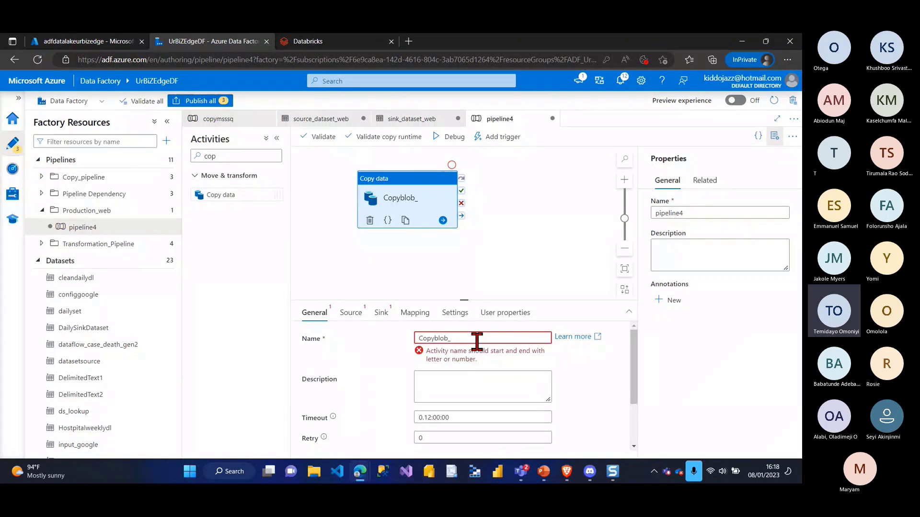
text(lakegen2)
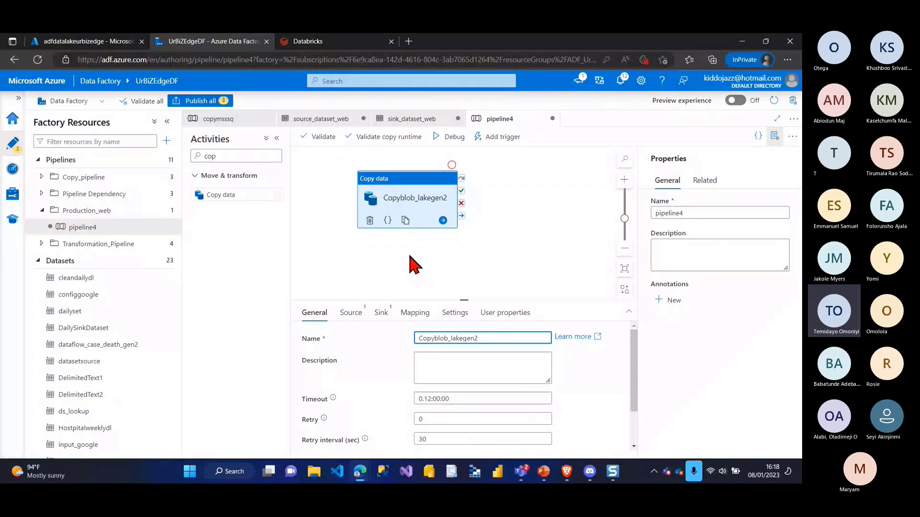
- Rename the pipeline as Movedatafromblob_lake in its properties
double_click(689, 215)
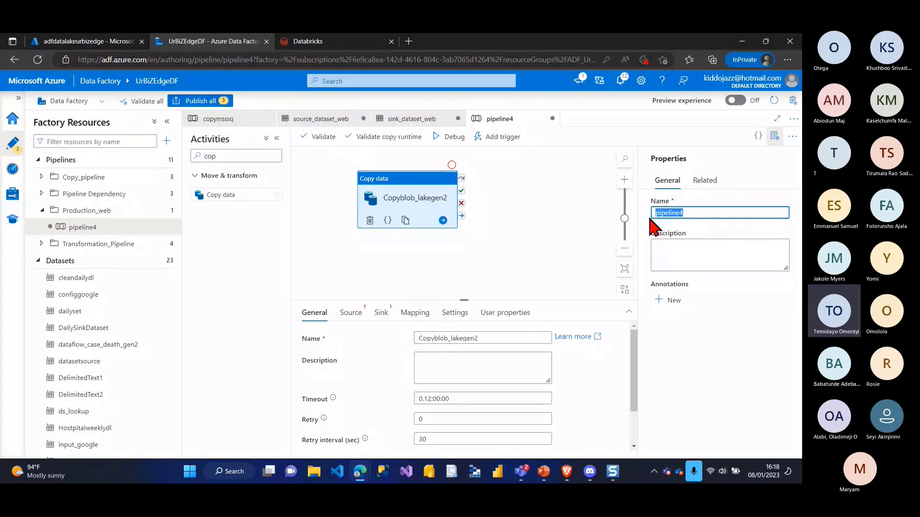
key(BackSpace)
text(Move)
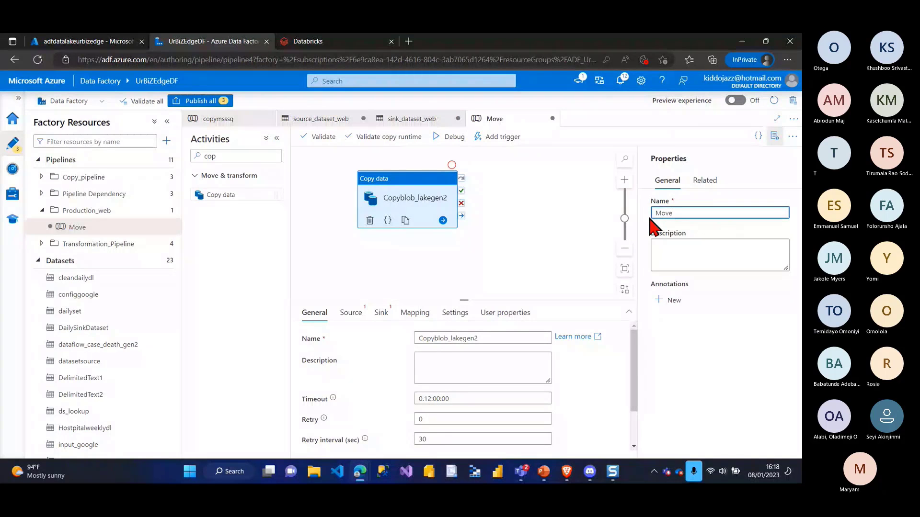
text(dataf)
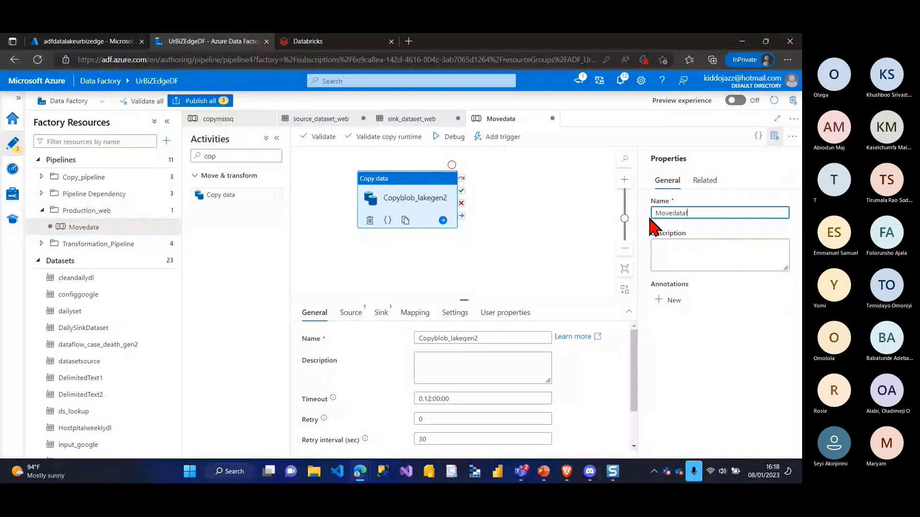
text(romblob)
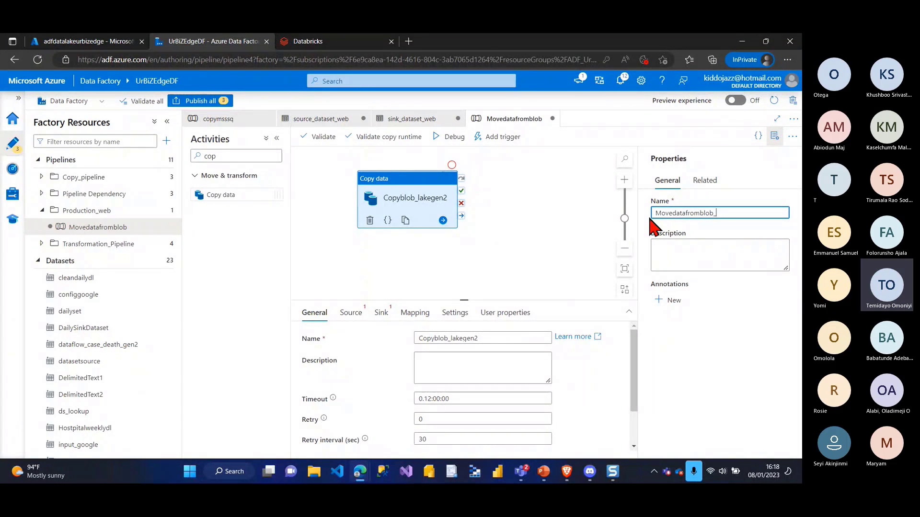
text(_lake)
- Assign sink_dataset_web as the source dataset of the Copyblob_lakegen2 activity
click(350, 321)
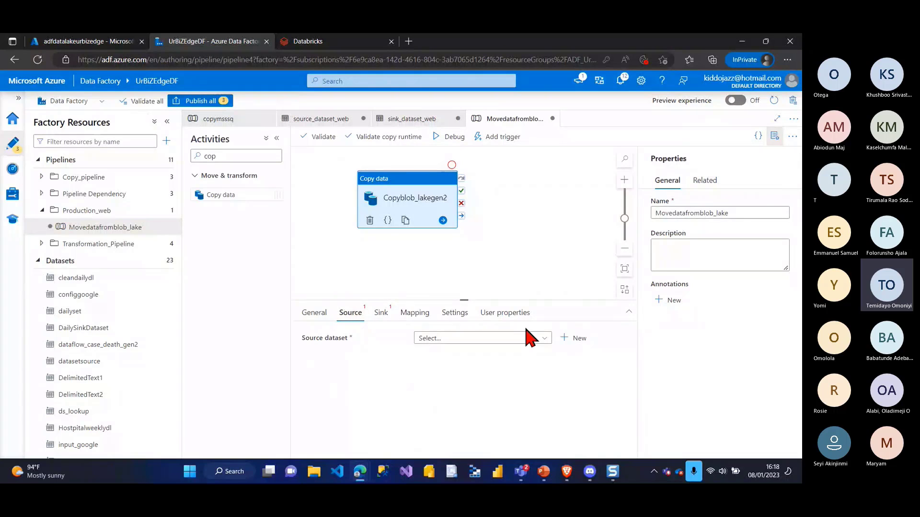
click(545, 339)
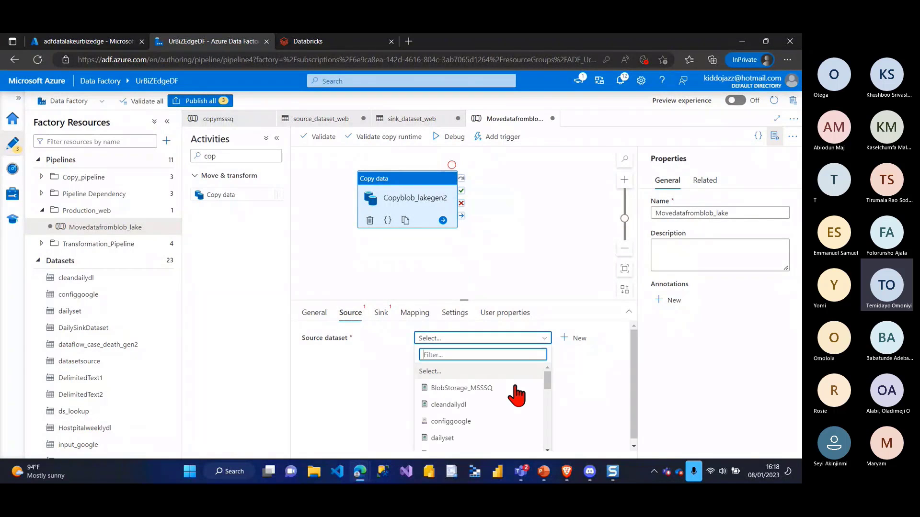
scroll(513, 392, down, 3)
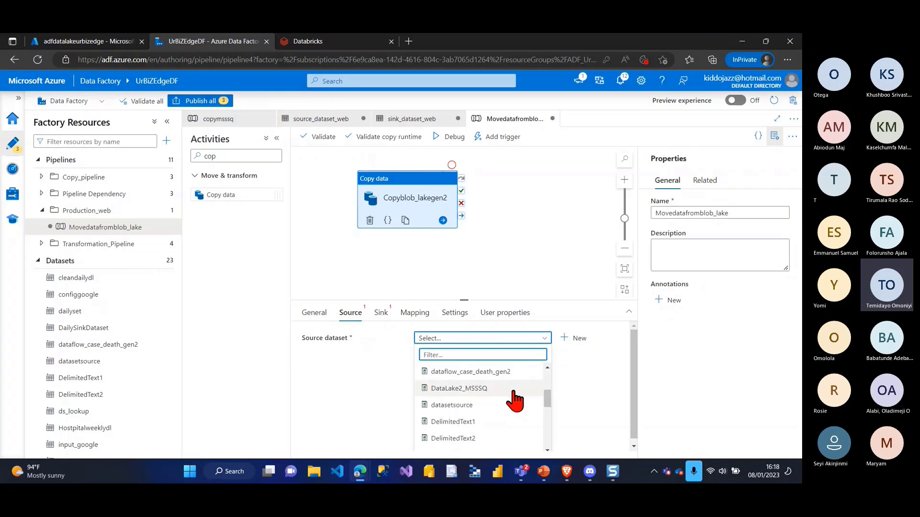
scroll(515, 401, down, 3)
scroll(513, 393, down, 1)
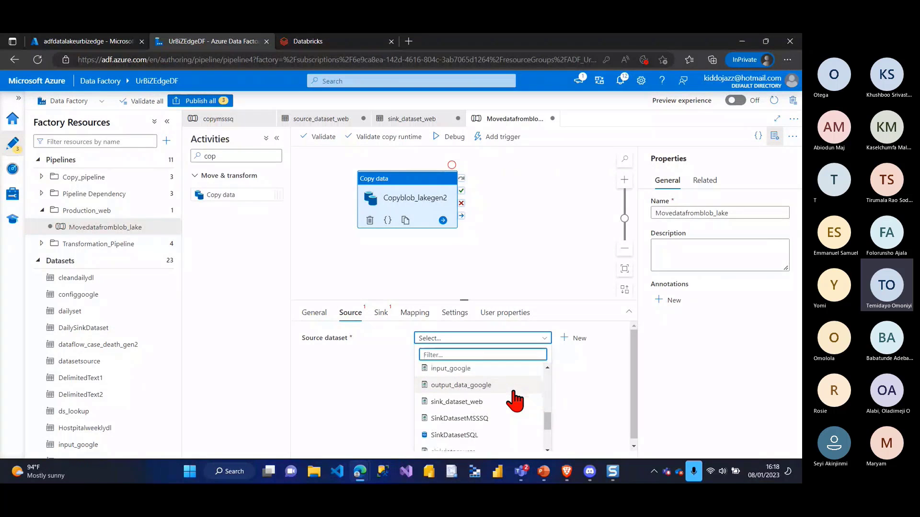
click(478, 402)
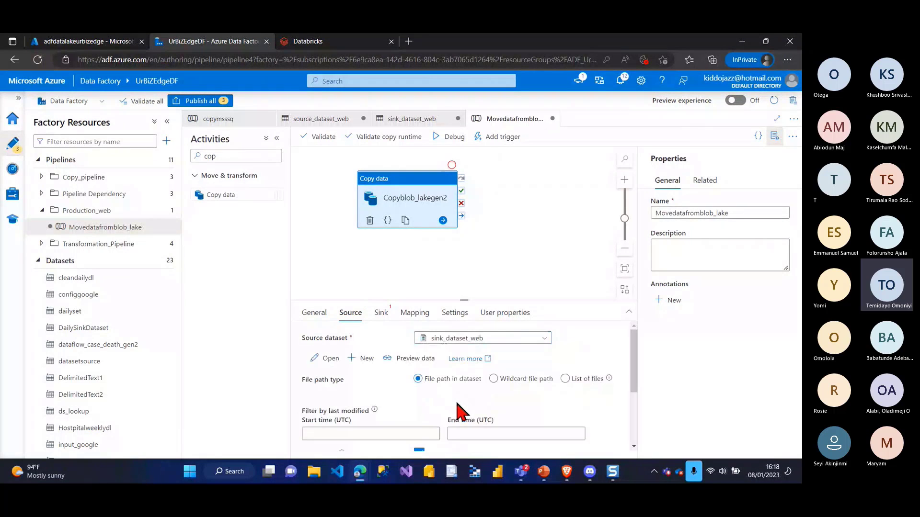
- Set the sink dataset of the Copyblob_lakegen2 activity to sink_dataset_web
click(381, 313)
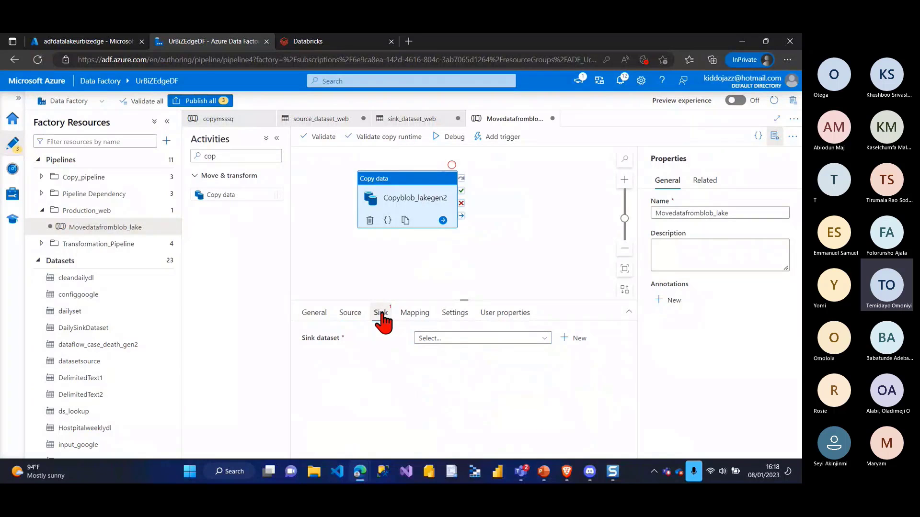
click(544, 340)
scroll(512, 424, down, 1)
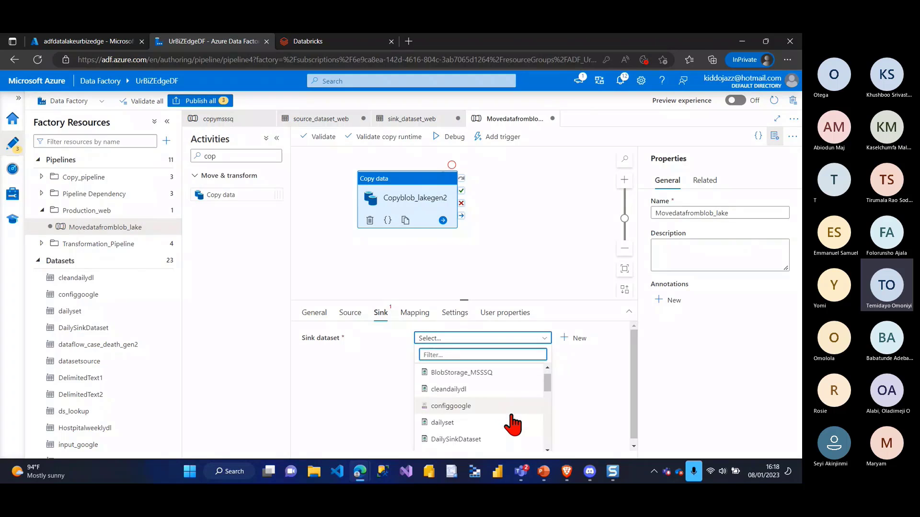
scroll(512, 424, down, 6)
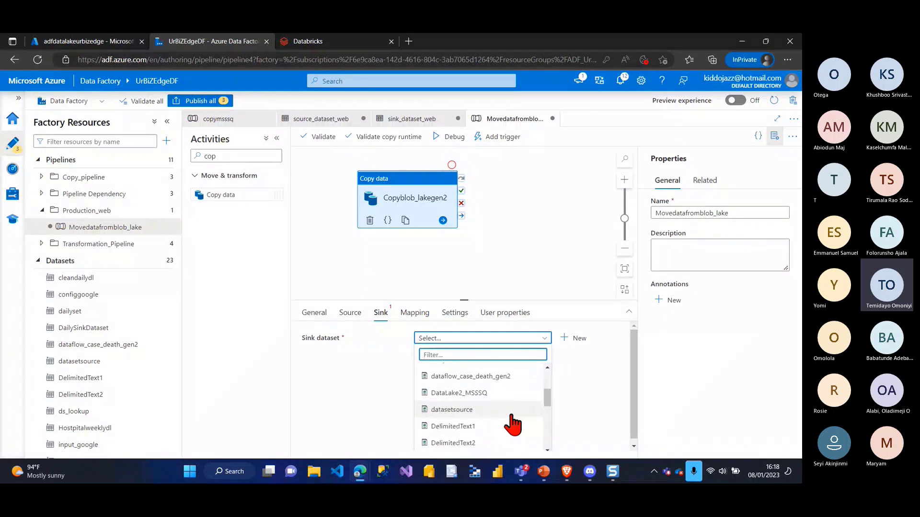
scroll(512, 424, down, 6)
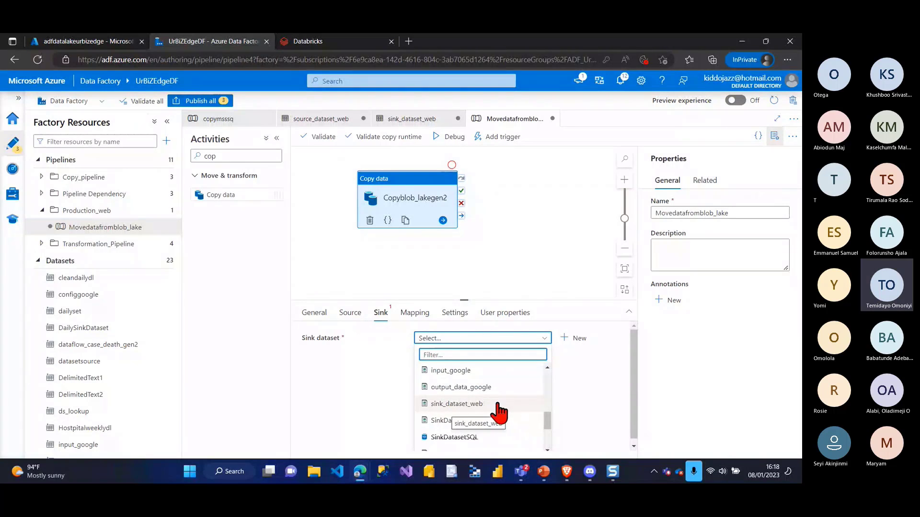
click(497, 405)
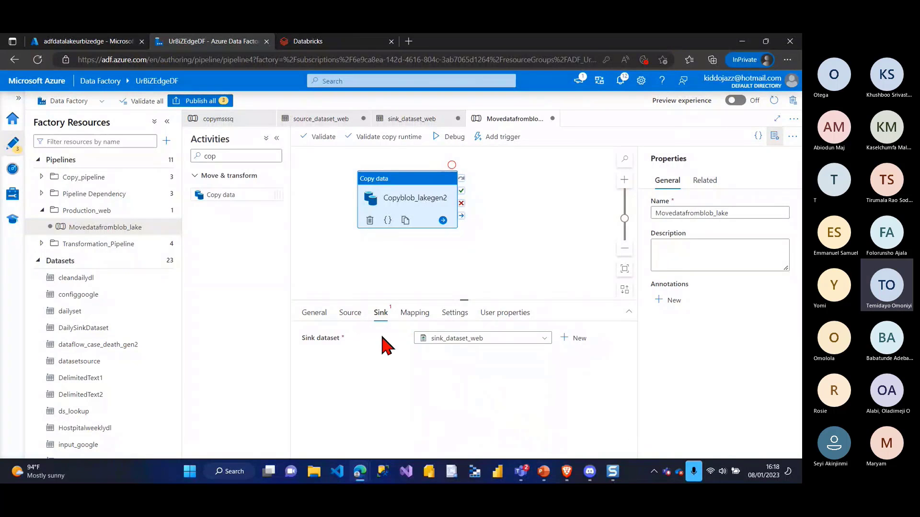
- Change the activity's source dataset to source_dataset_web and preview its data
click(351, 315)
click(543, 341)
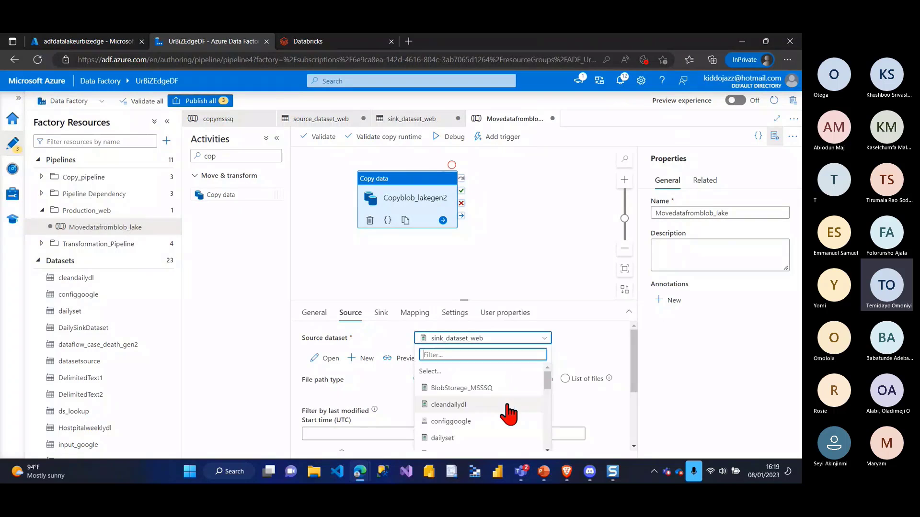
click(479, 354)
text(sour)
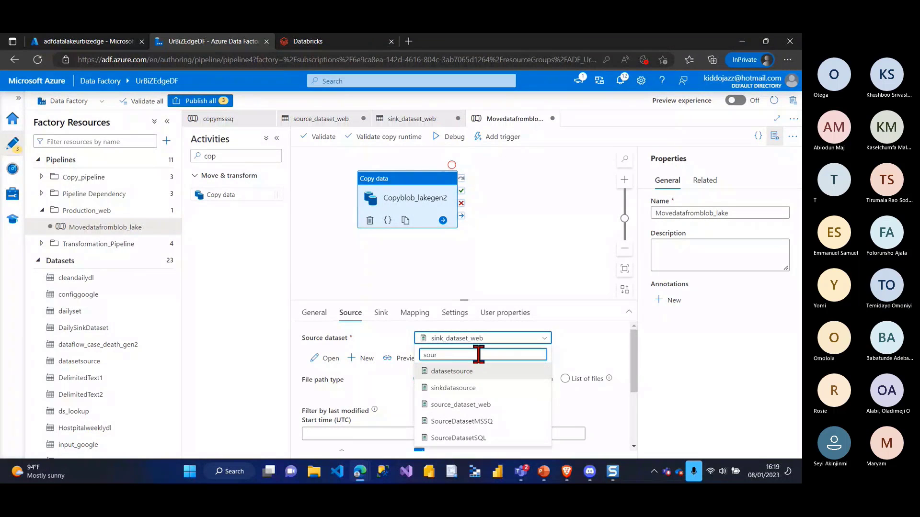
click(477, 404)
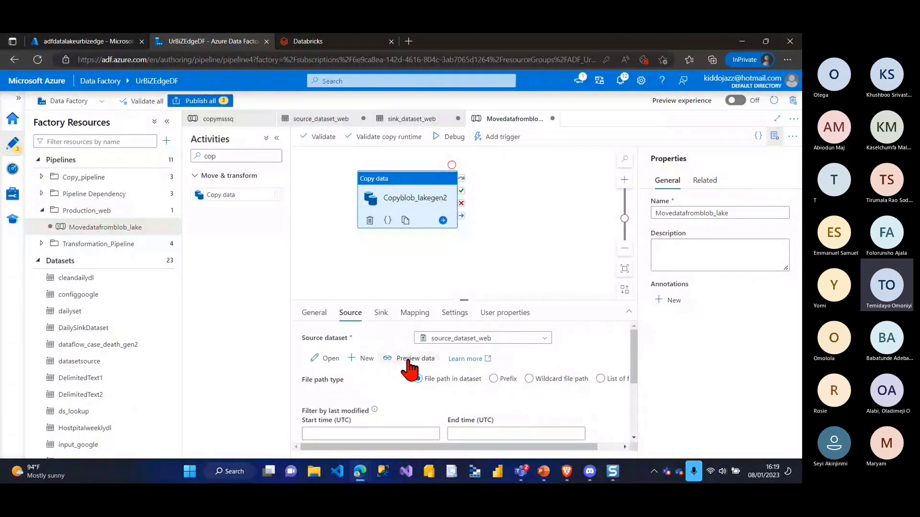
click(408, 359)
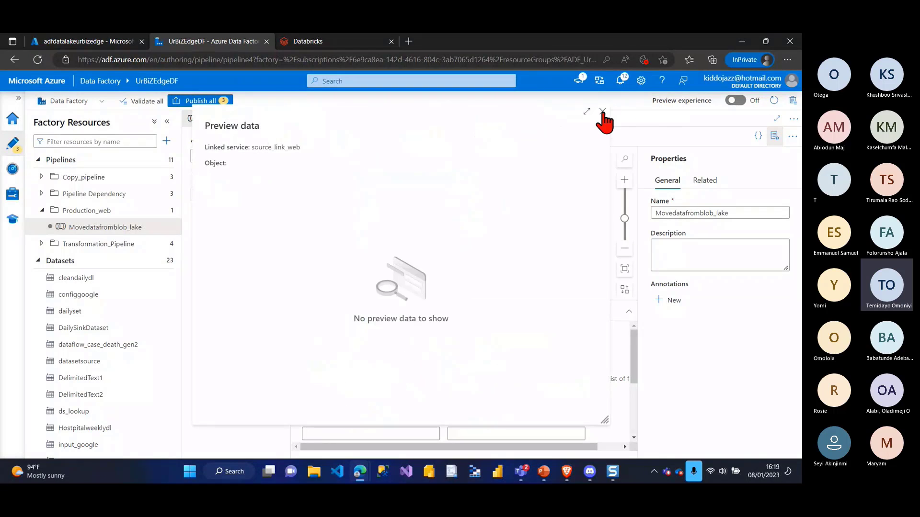
click(602, 111)
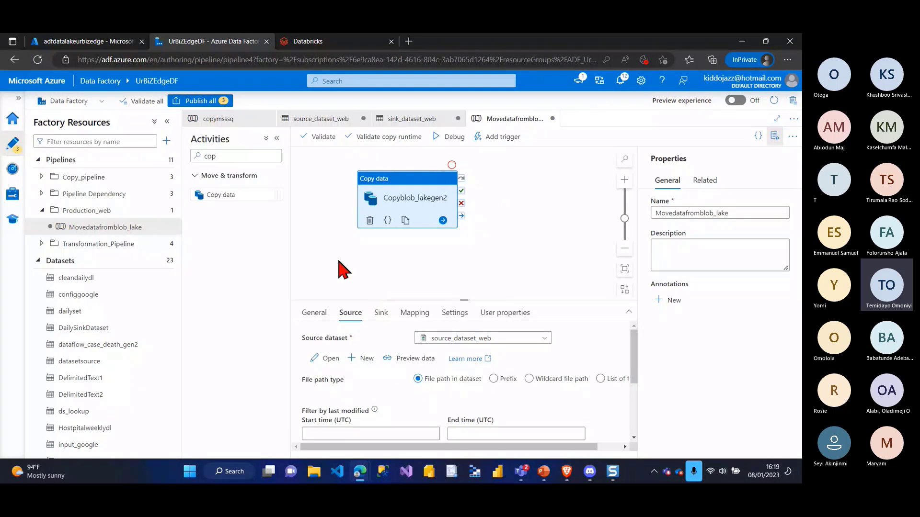
- Try to publish all pending data factory changes and close the factory validation output
drag(390, 182, 407, 192)
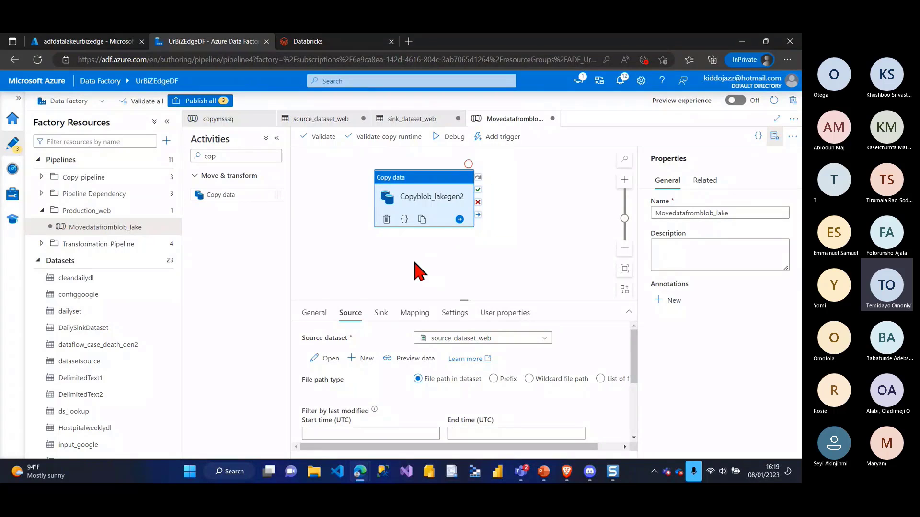
click(194, 101)
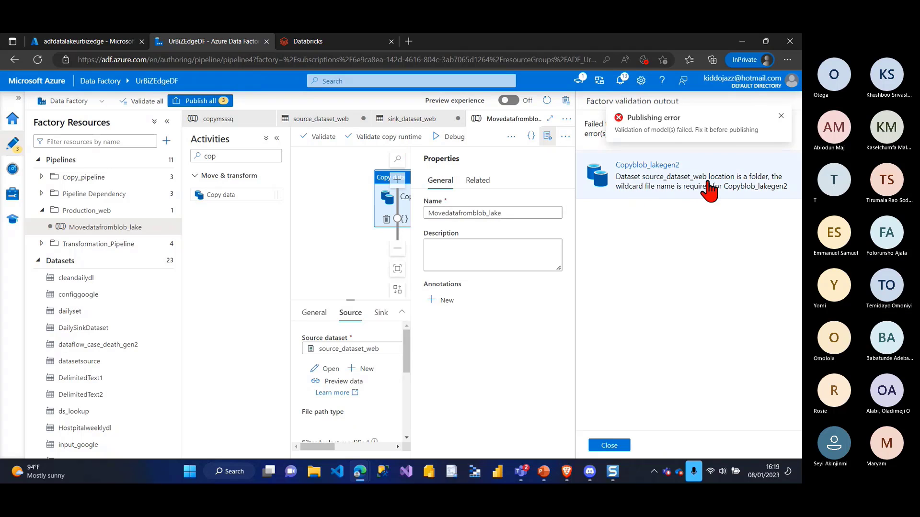
click(781, 116)
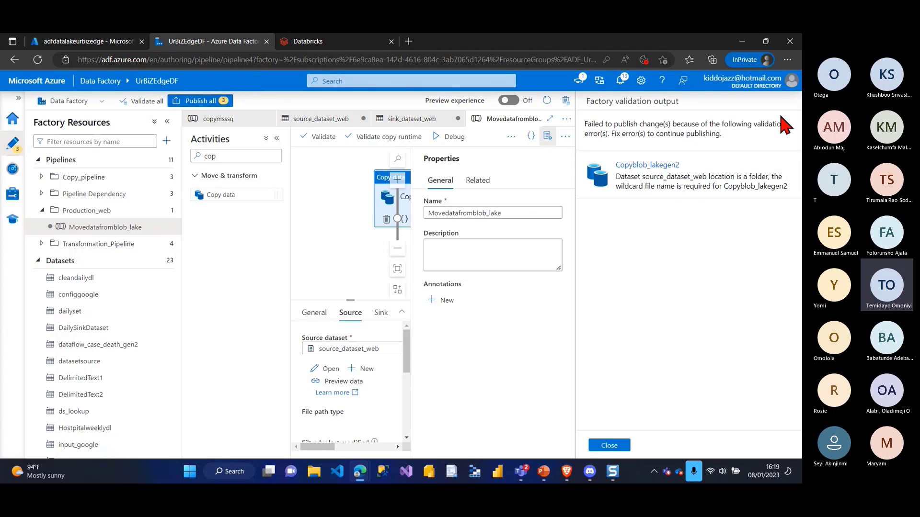
click(609, 446)
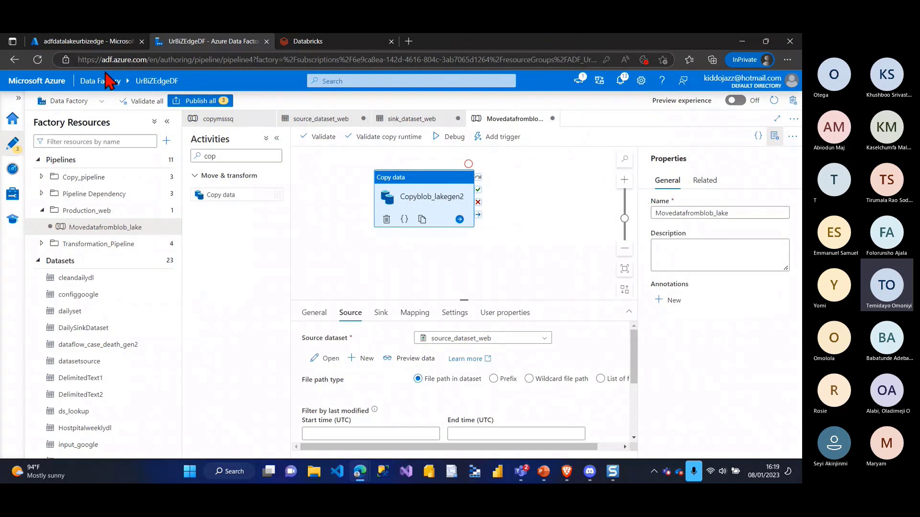
- Switch to the Azure portal and open the rawcontainerweb blob container in the source storage account's storage browser
click(74, 42)
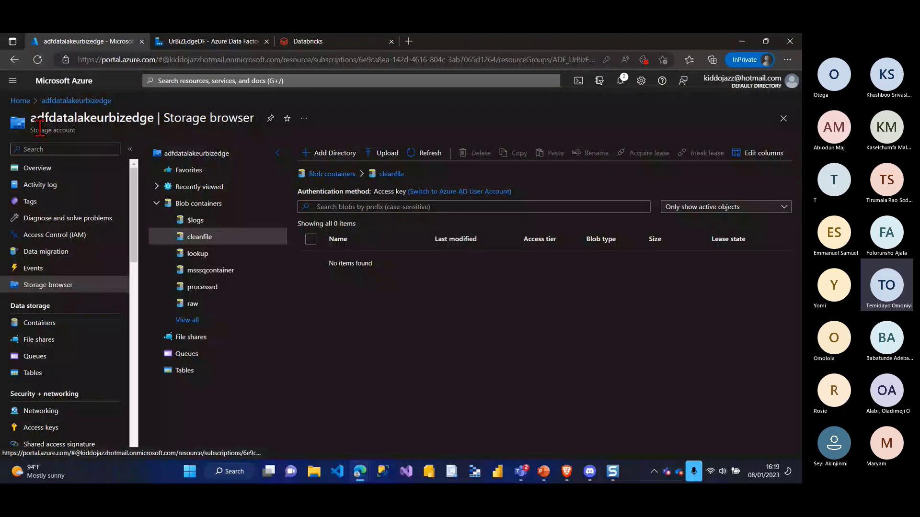
click(21, 101)
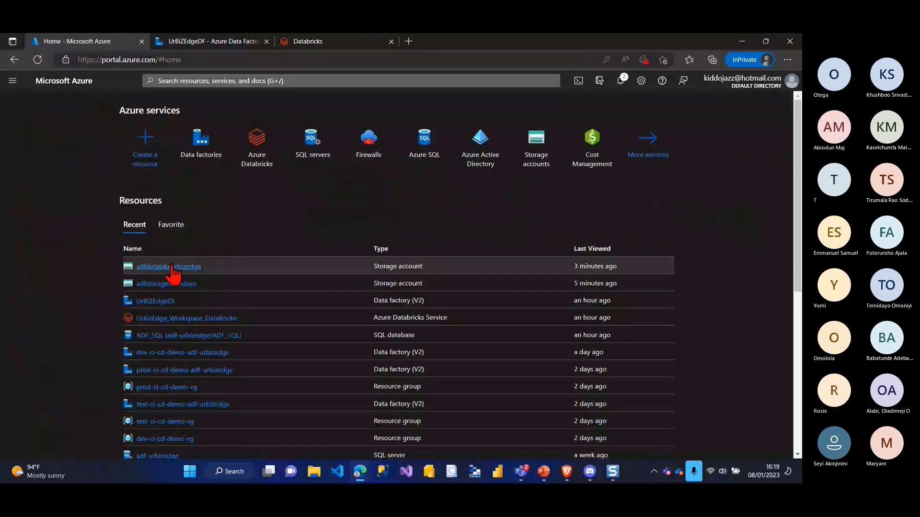
click(165, 284)
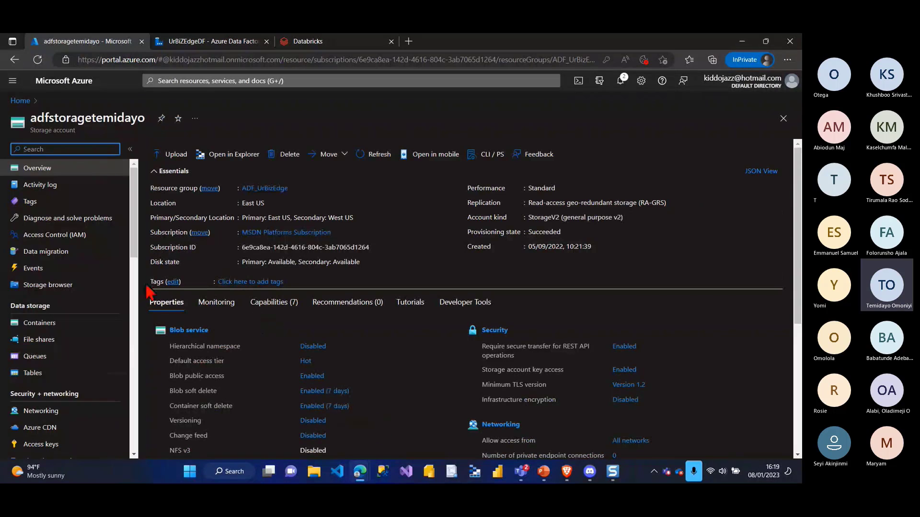
click(122, 287)
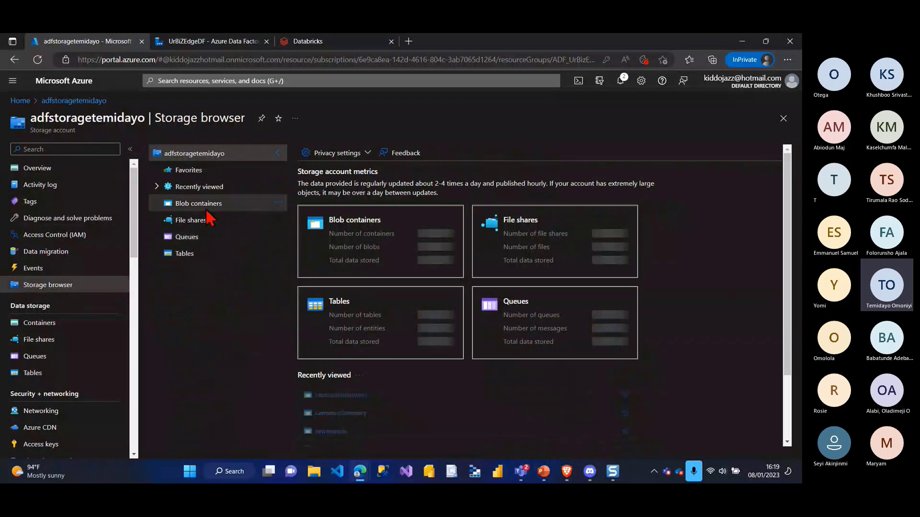
click(208, 205)
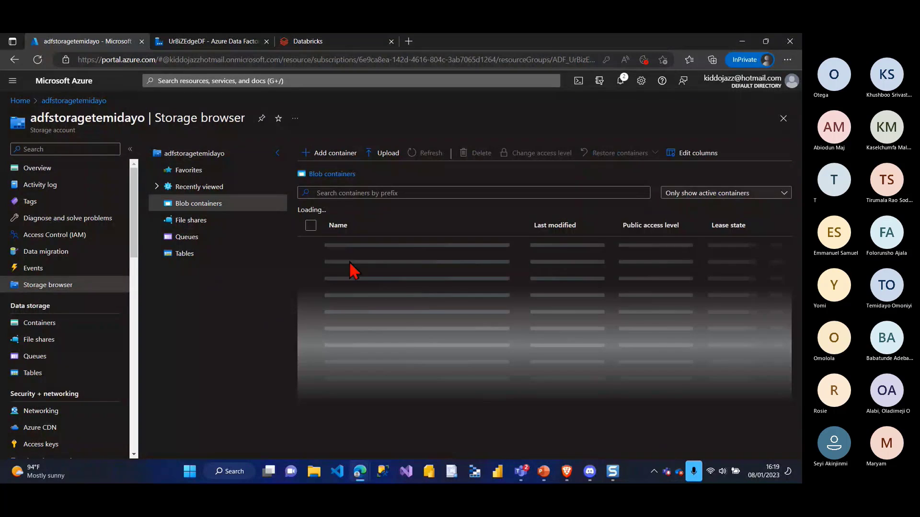
scroll(390, 386, down, 2)
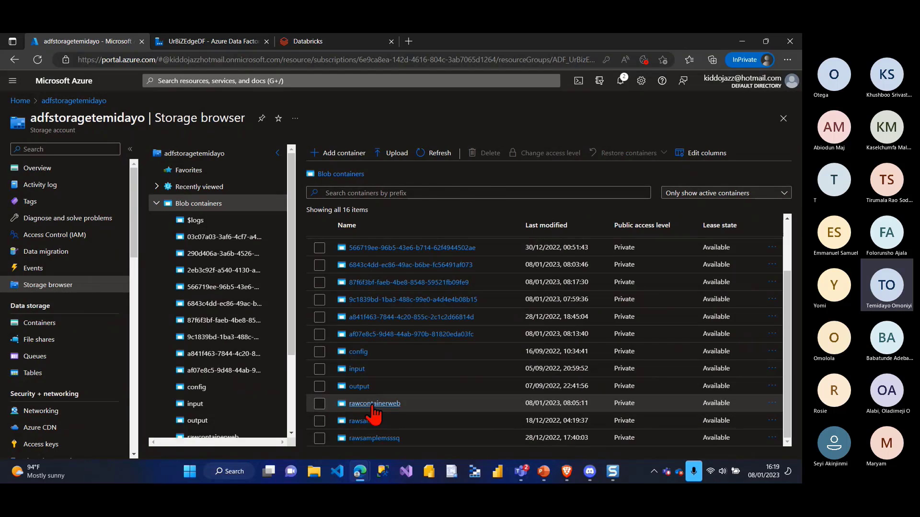
click(373, 404)
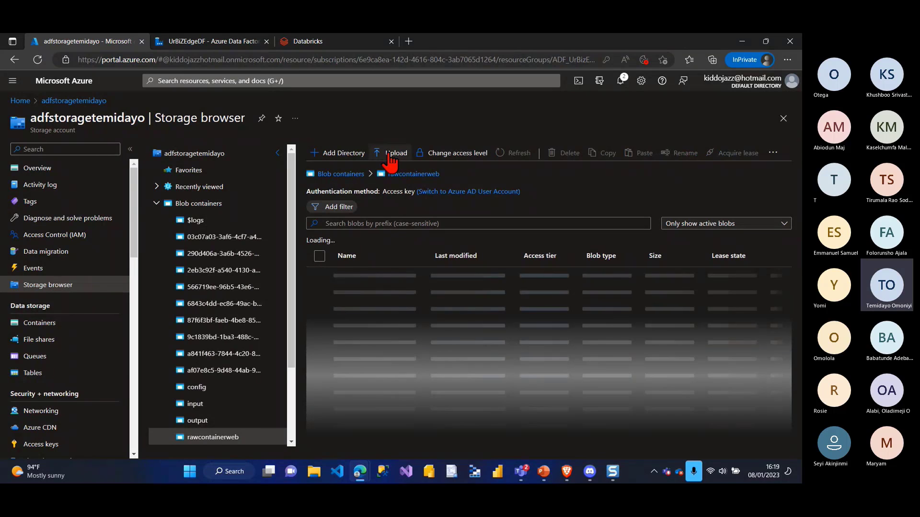
- Upload sales_data.csv from the PySPark Data_set folder to the rawcontainerweb container
click(393, 153)
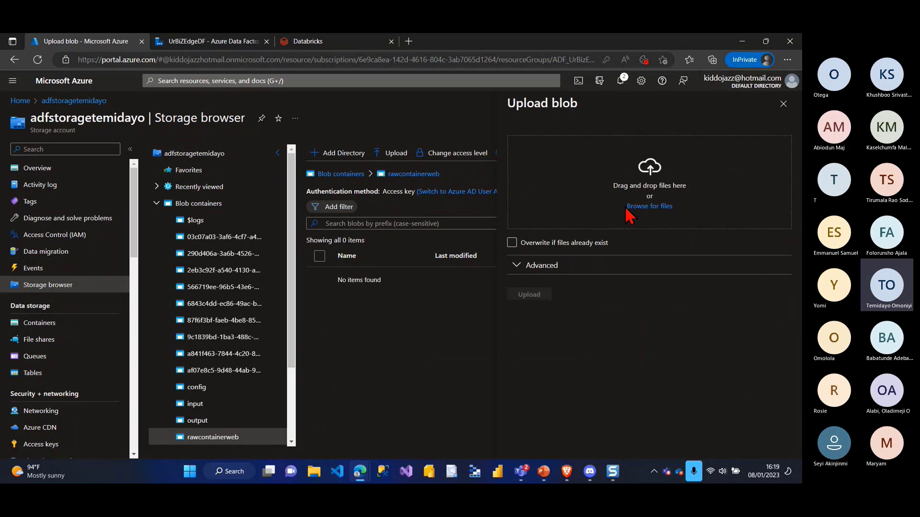
click(630, 207)
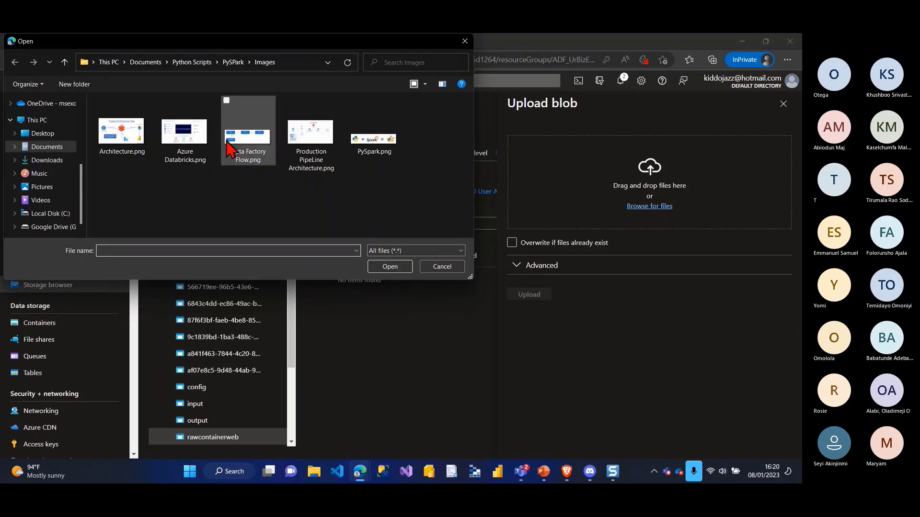
click(64, 61)
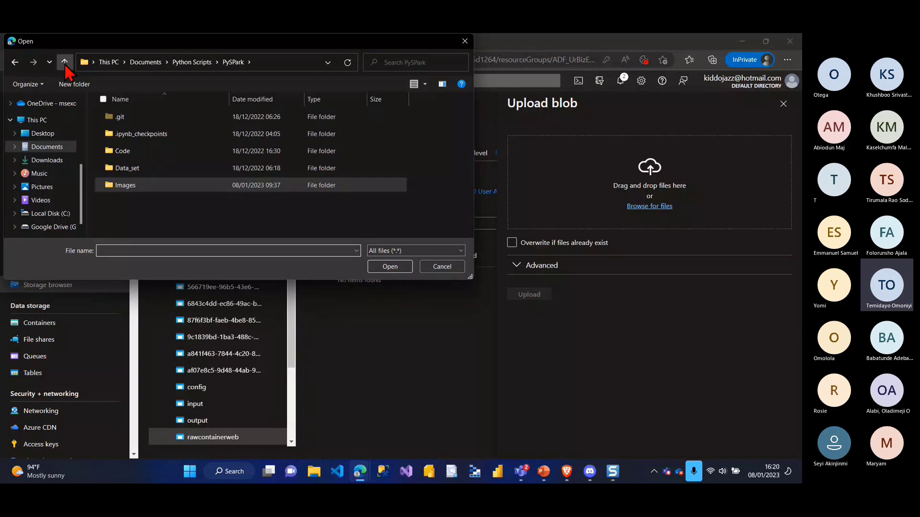
double_click(142, 169)
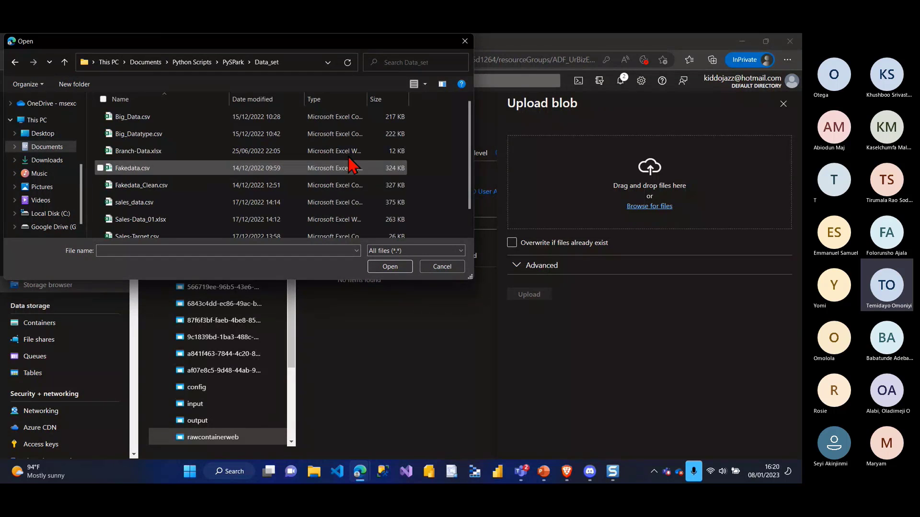
click(150, 205)
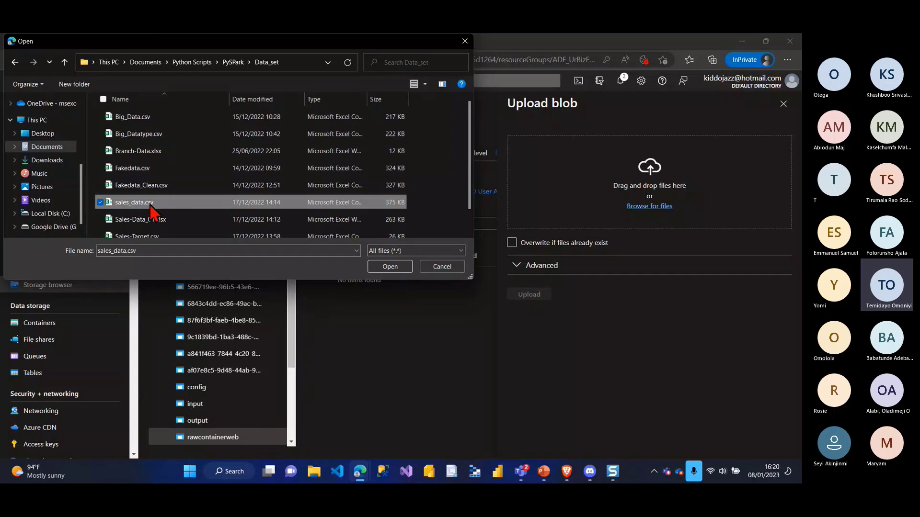
click(389, 267)
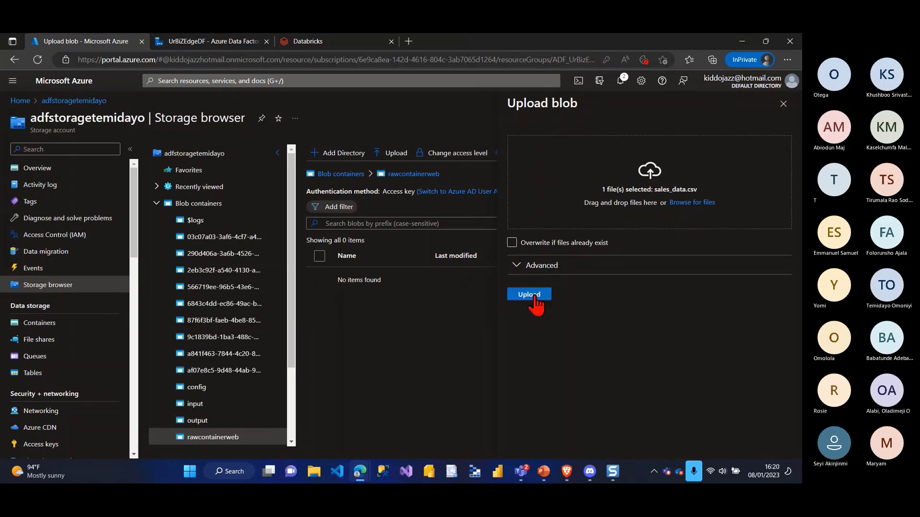
click(535, 299)
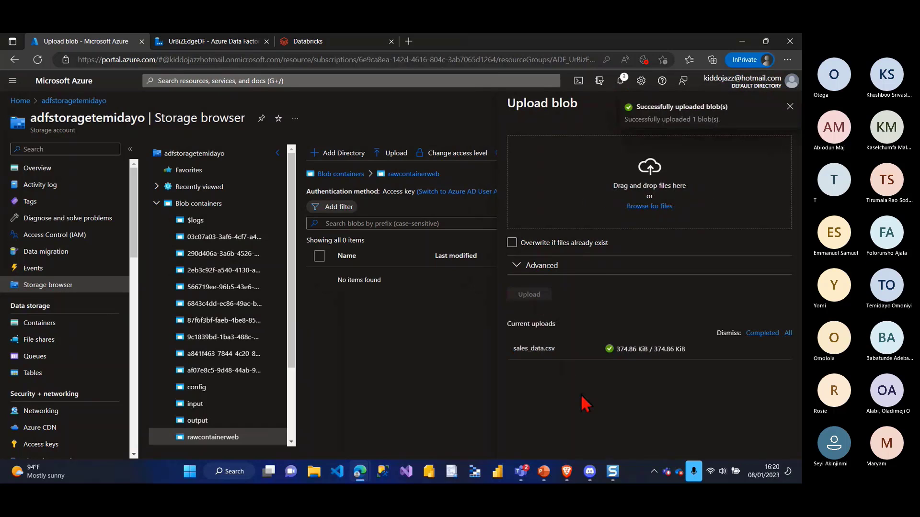
- Switch back to the data factory and set the file path of source_dataset_web to sales_data.csv in rawcontainerweb
click(177, 44)
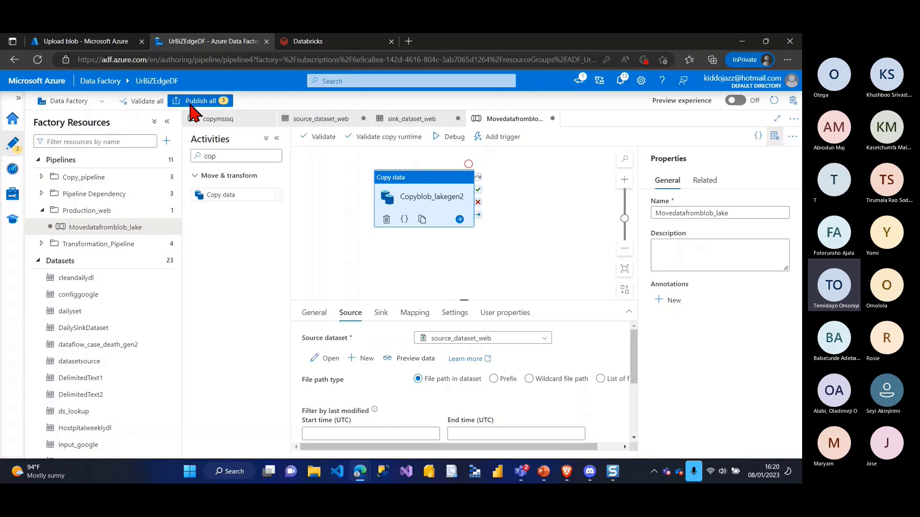
click(419, 261)
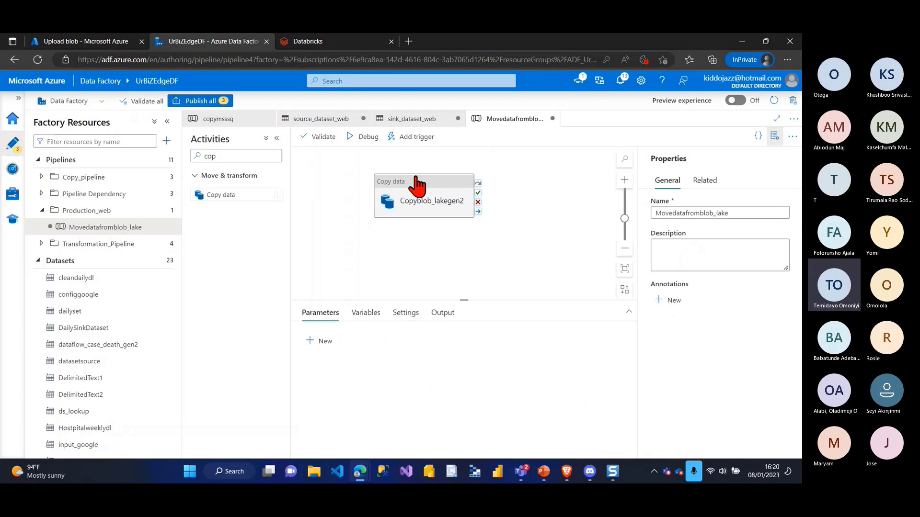
click(416, 184)
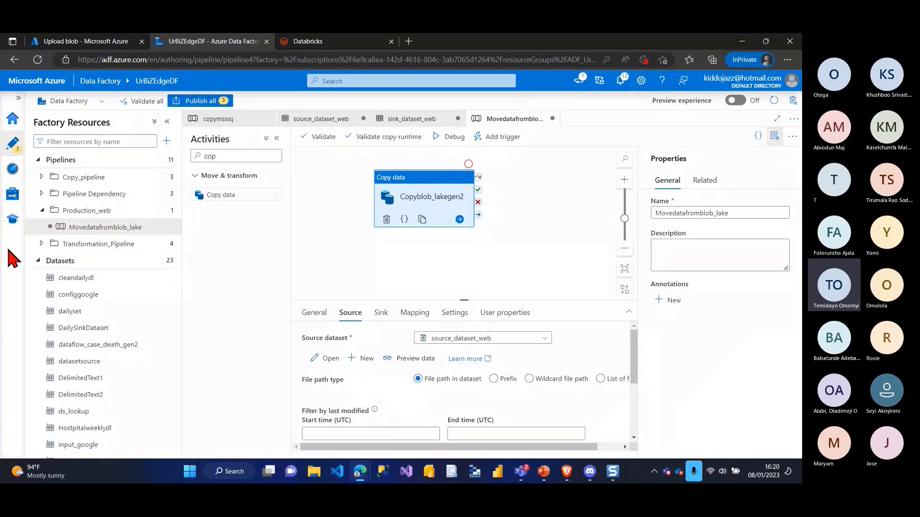
click(41, 210)
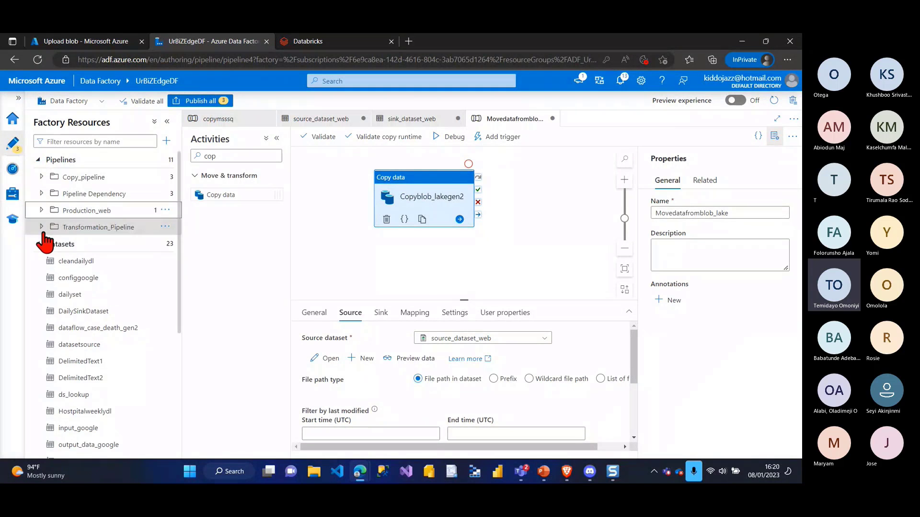
scroll(91, 316, down, 5)
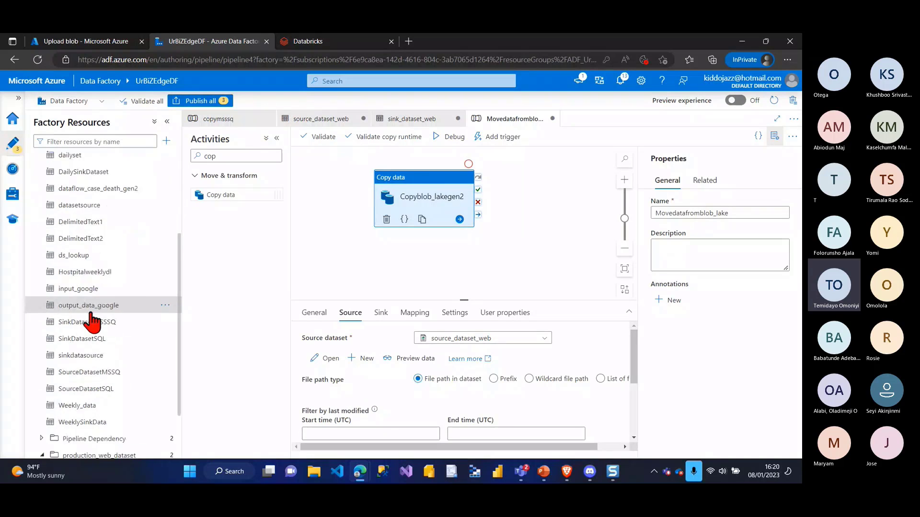
click(84, 417)
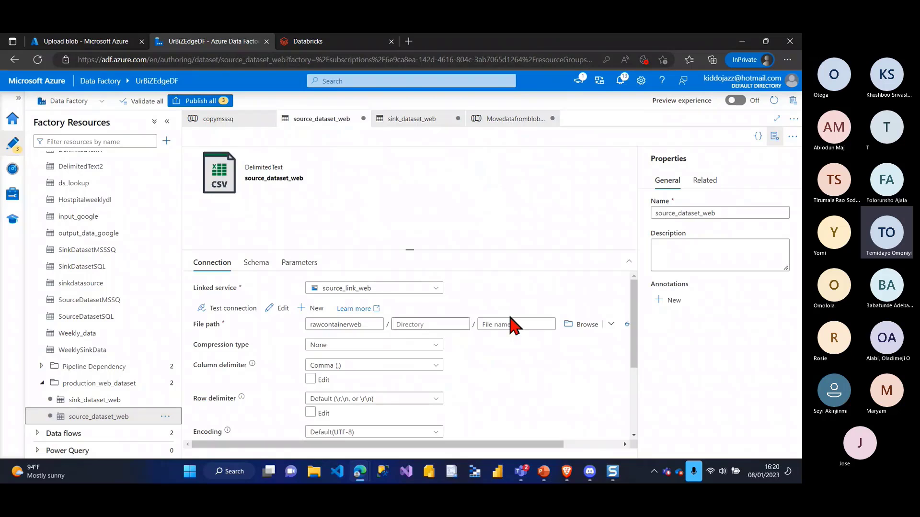
click(581, 324)
scroll(577, 335, down, 1)
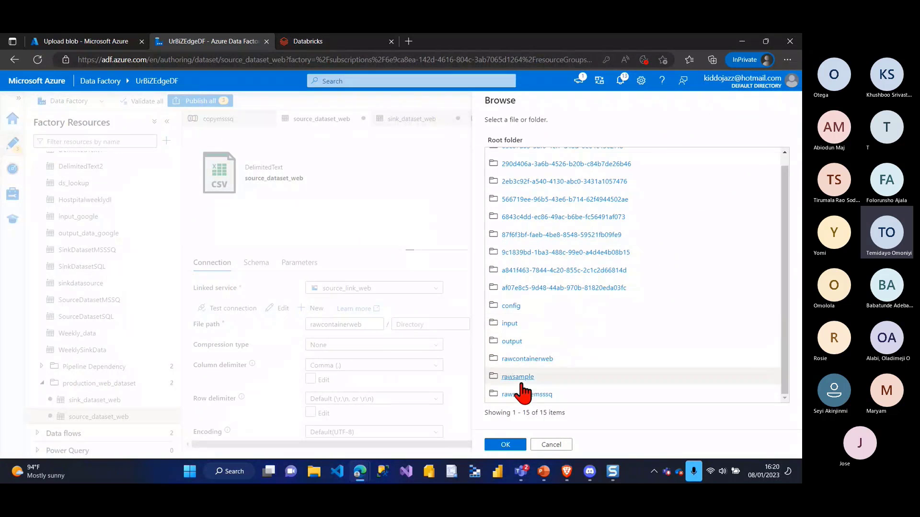
click(526, 359)
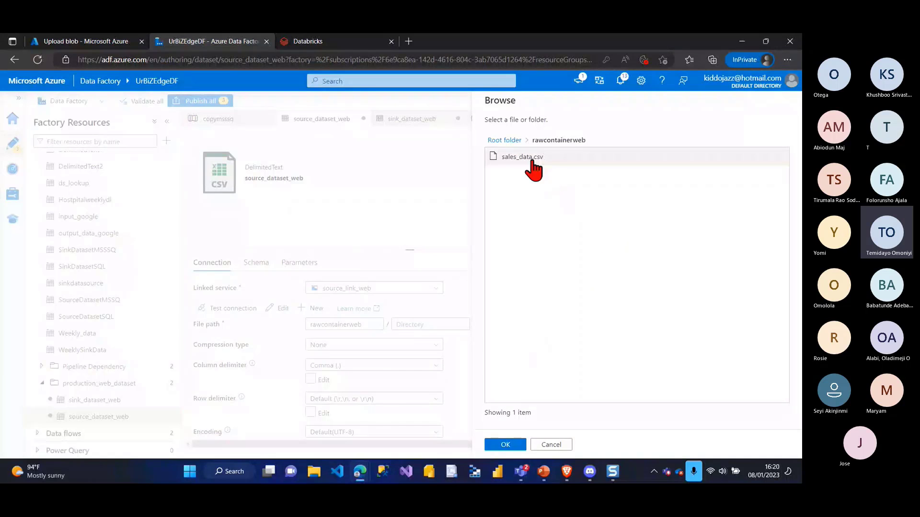
click(532, 162)
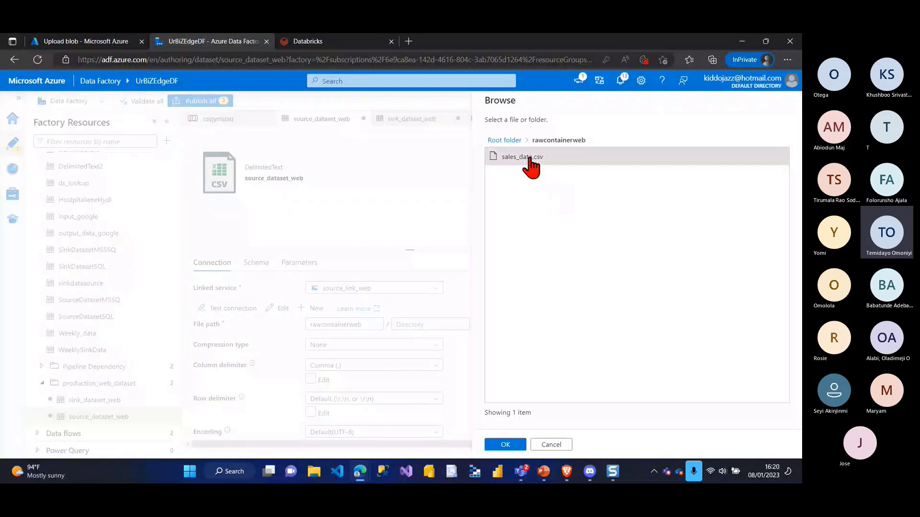
click(506, 445)
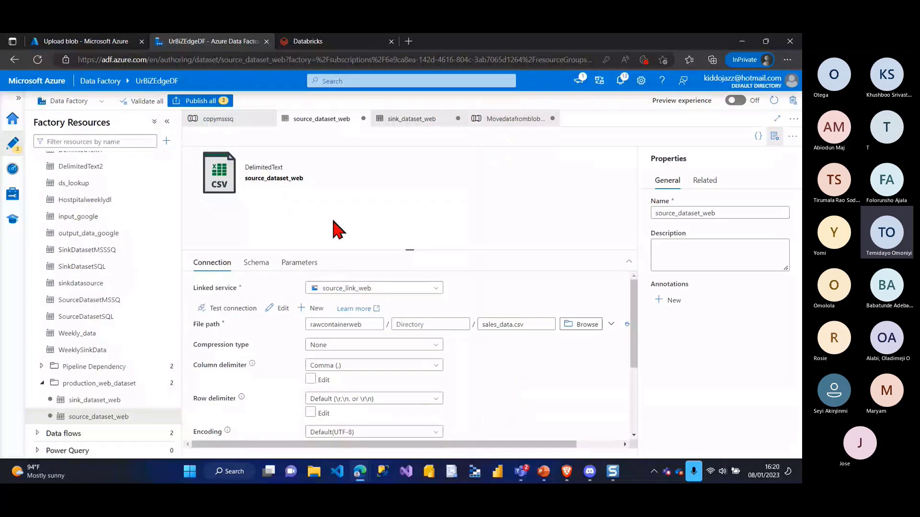
- Publish all pending data factory changes and reopen the Movedatafromblob_lake pipeline from the Production_web folder
click(196, 100)
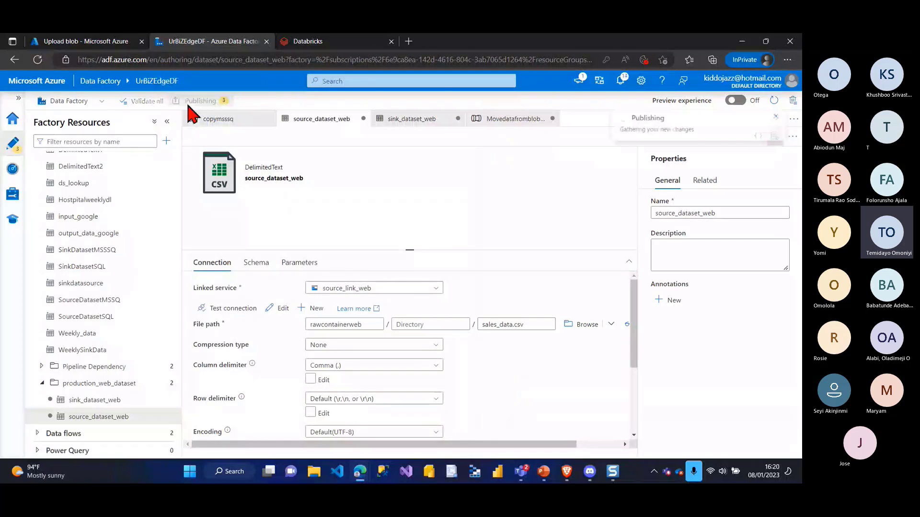
click(504, 445)
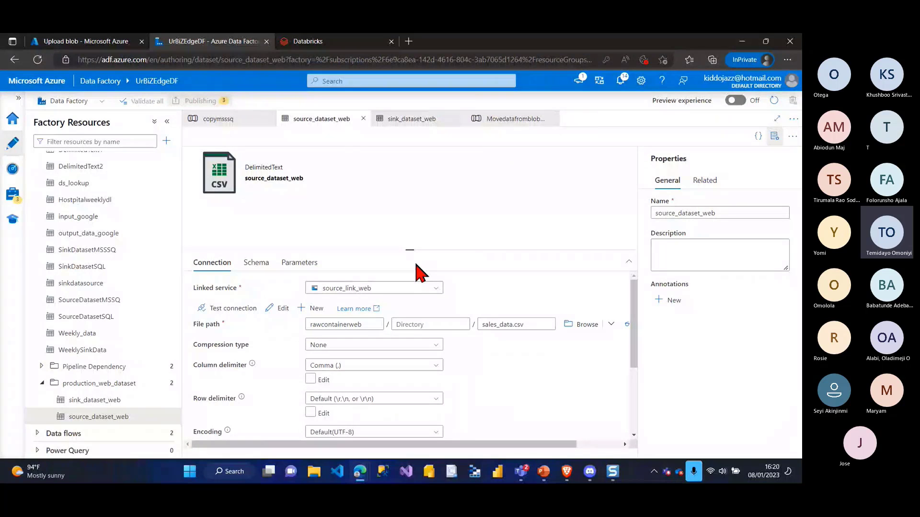
click(10, 148)
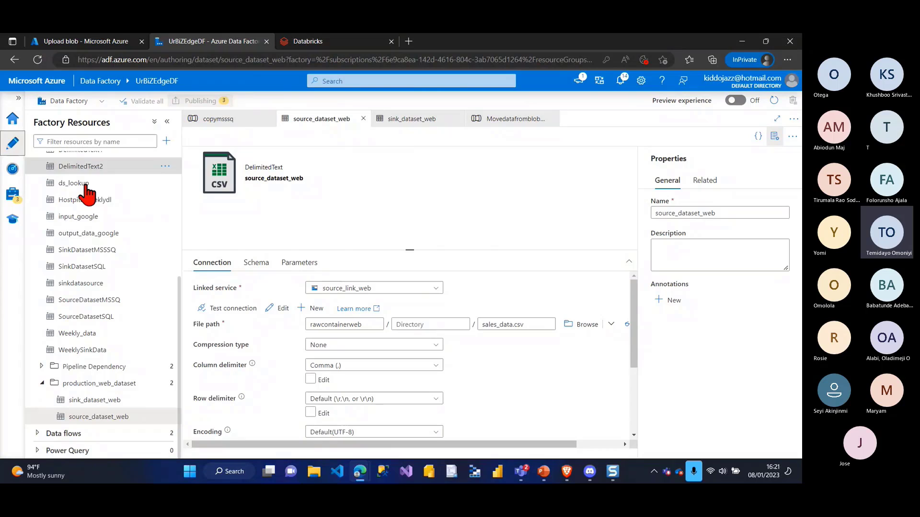
scroll(86, 192, up, 5)
click(38, 245)
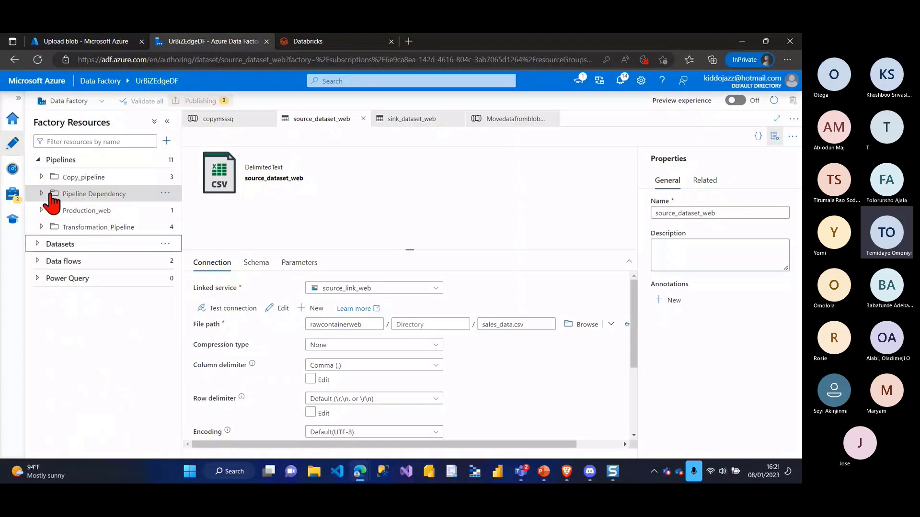
click(44, 210)
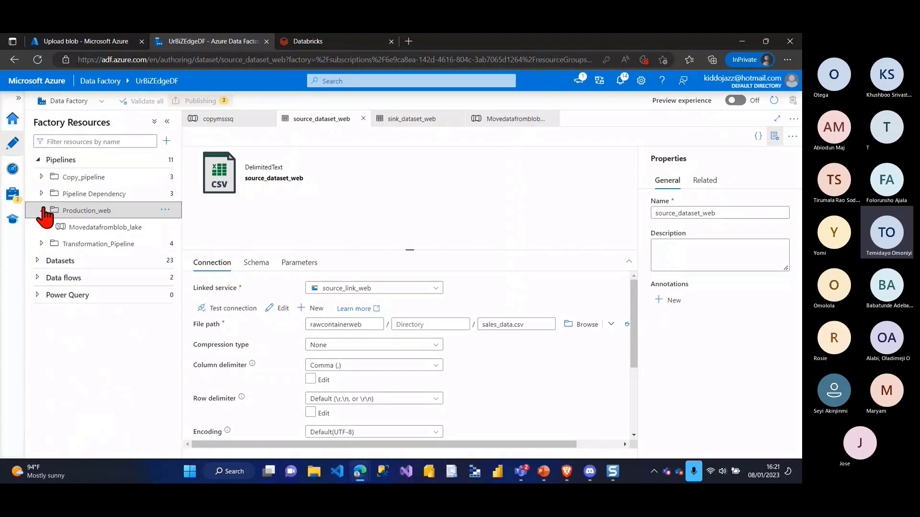
click(79, 227)
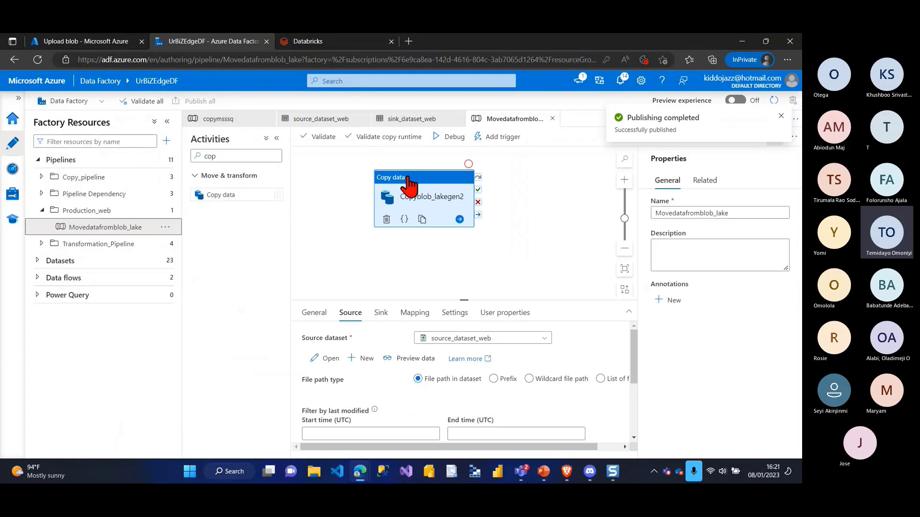
- Reposition the Copyblob_lakegen2 activity on the canvas, start a debug run of the pipeline and check the activity's run status
drag(409, 184, 451, 188)
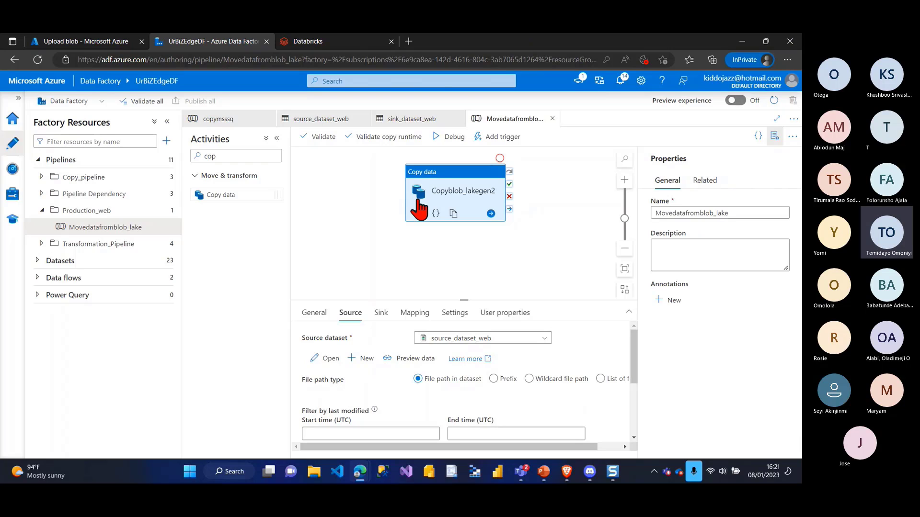
click(443, 139)
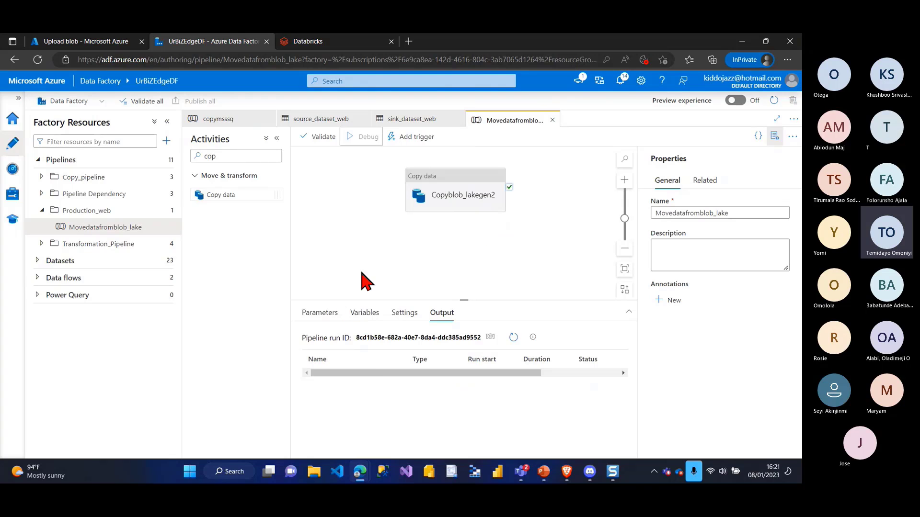
drag(376, 375, 541, 398)
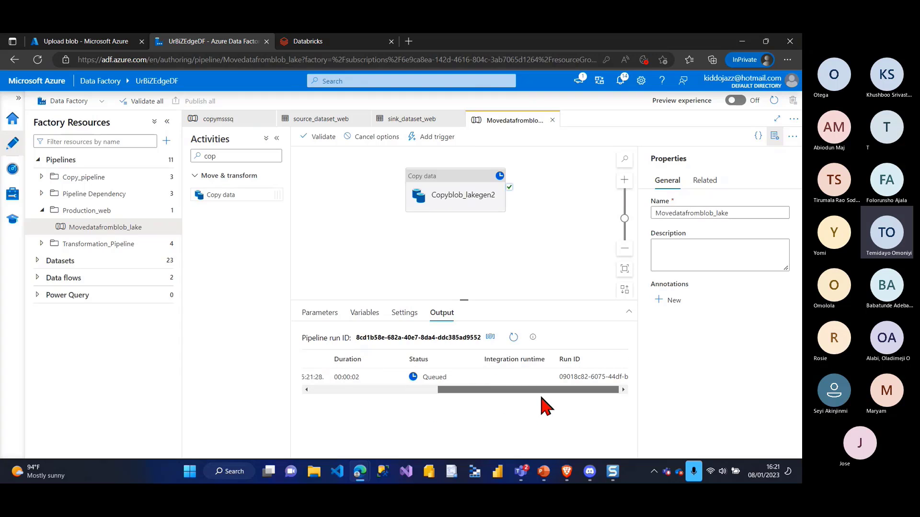
mouse_move(522, 473)
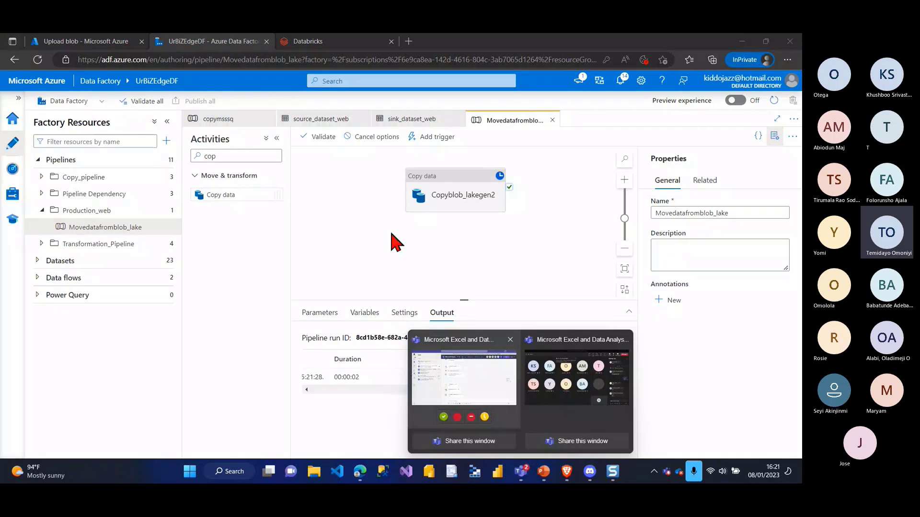
drag(470, 387, 361, 393)
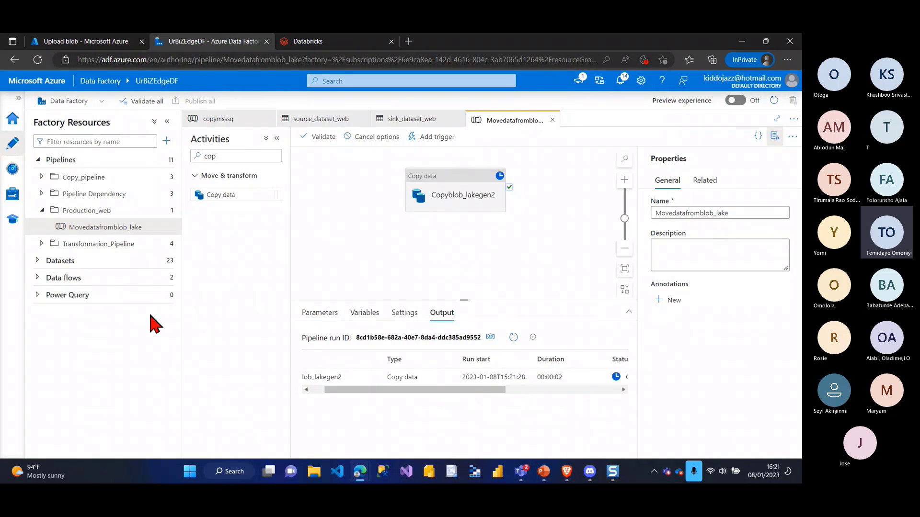
- Check the debug run status of the Movedatafromblob_lake pipeline in the monitoring view, and return to the pipeline authoring canvas
click(11, 169)
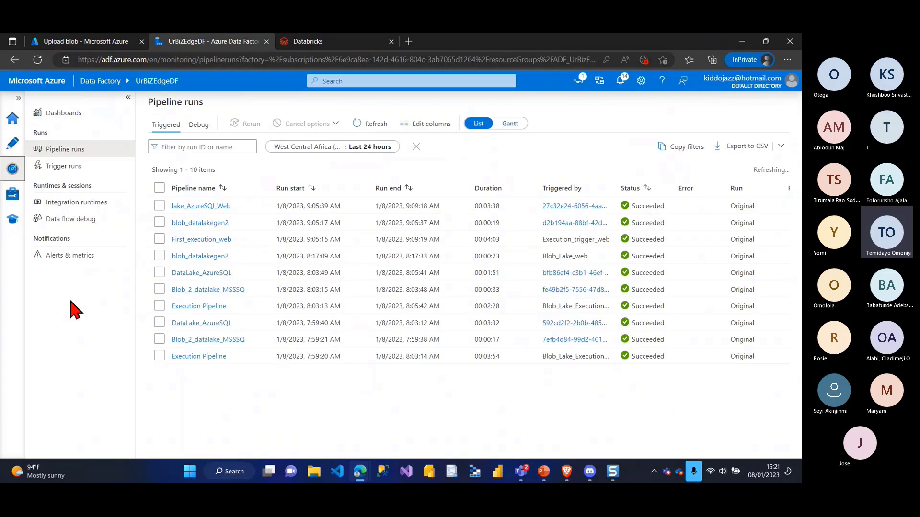
click(198, 124)
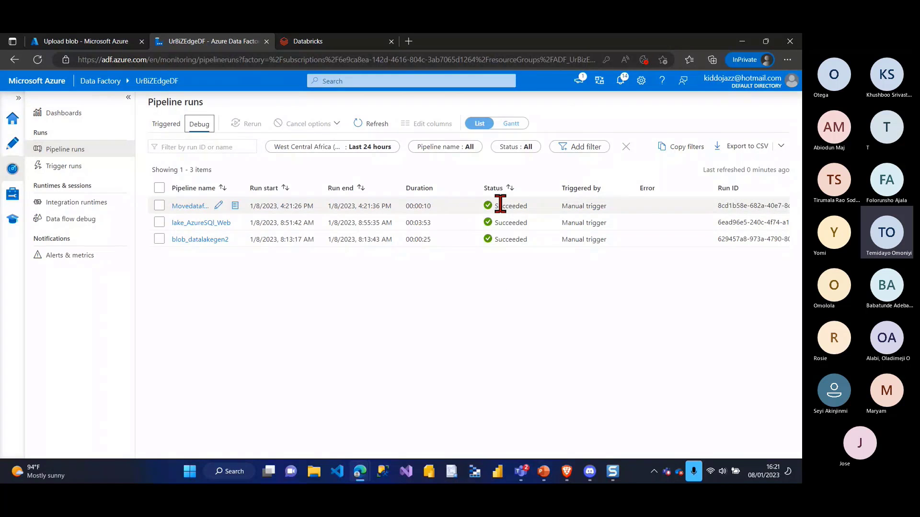
click(12, 143)
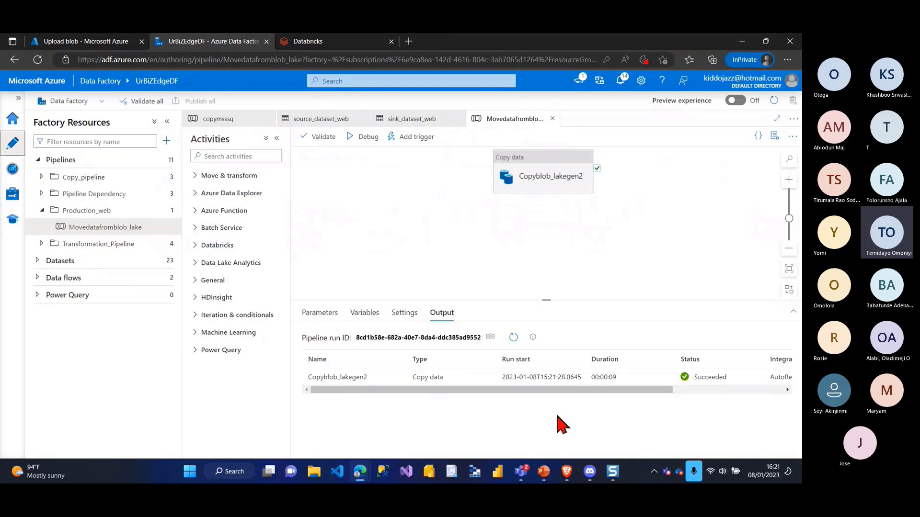
- Switch to the Azure portal and open the cleanfile blob container of the adfdatalakeurbizedge storage account in the storage browser
click(95, 46)
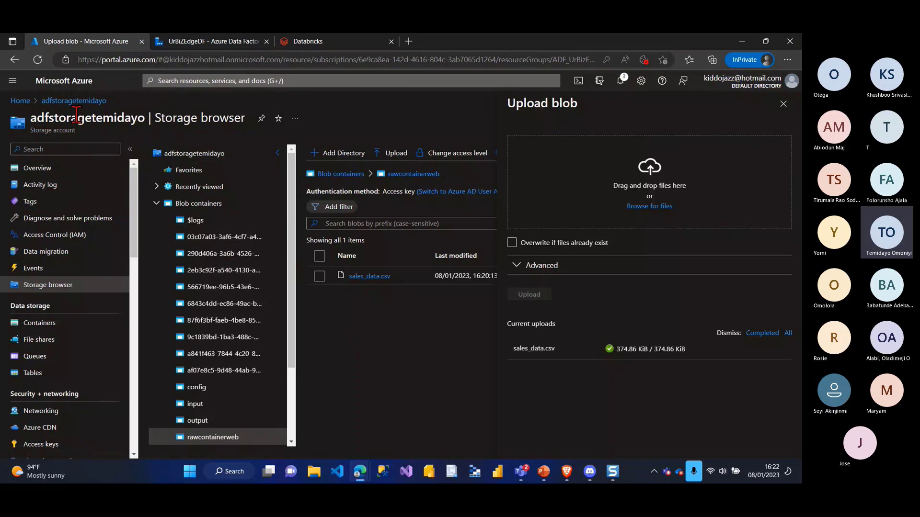
click(23, 103)
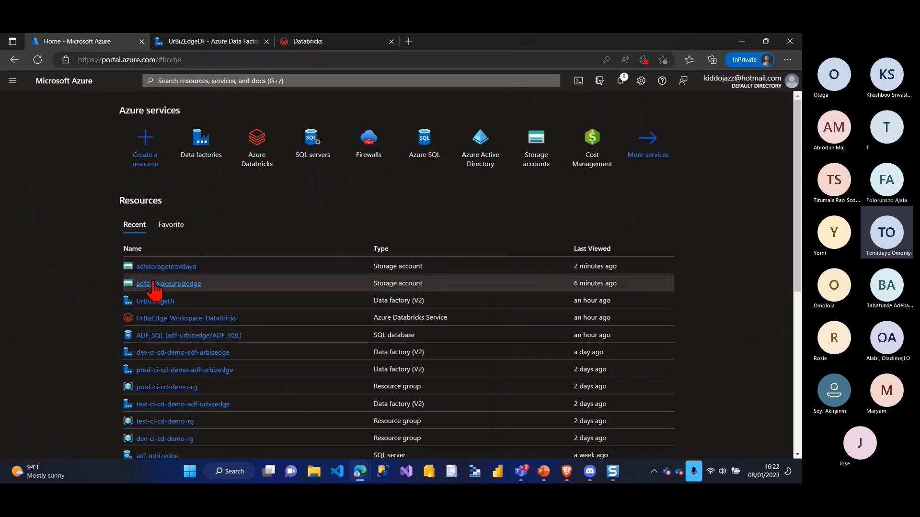
click(153, 284)
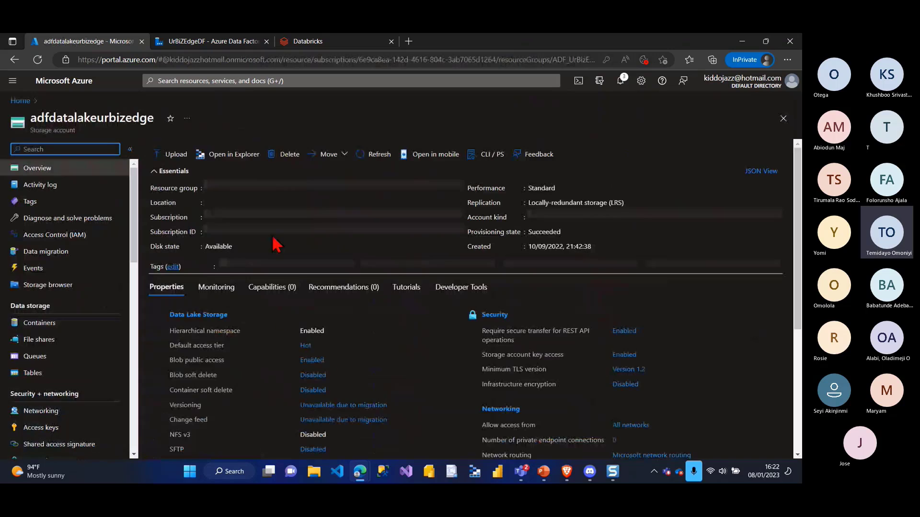
click(19, 286)
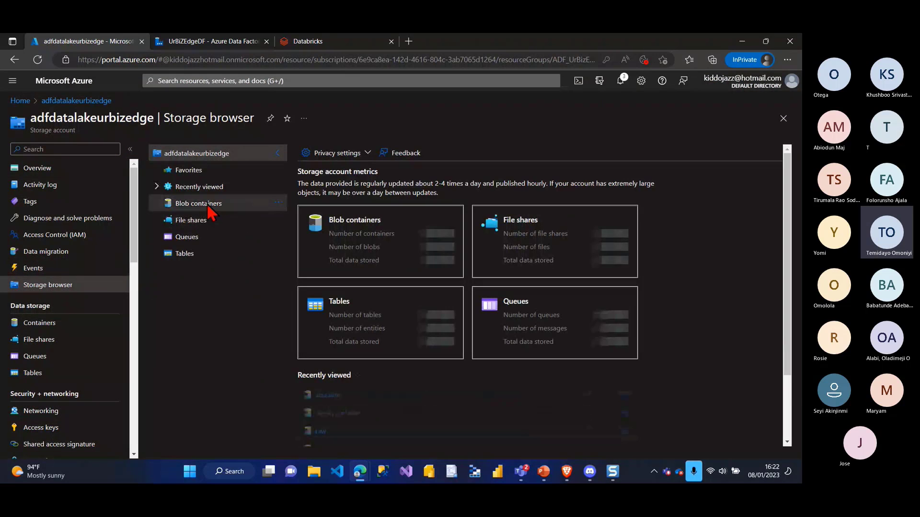
click(202, 204)
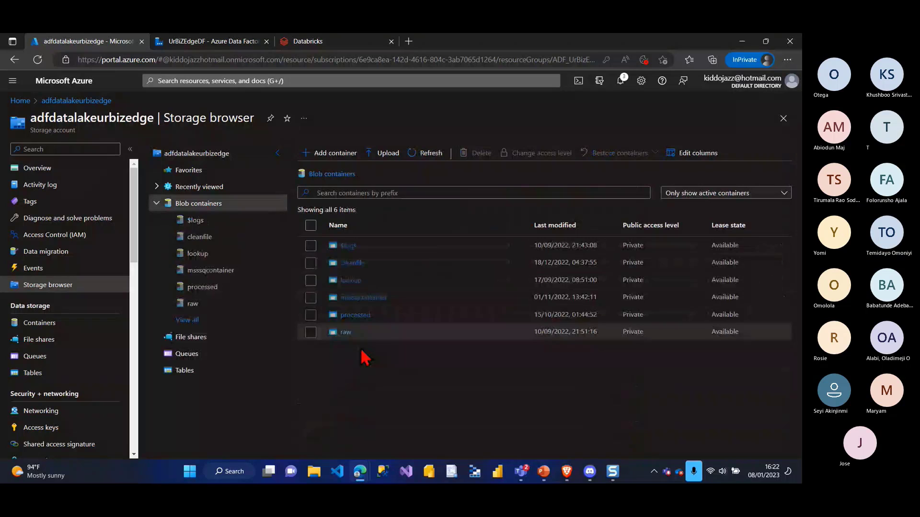
click(352, 263)
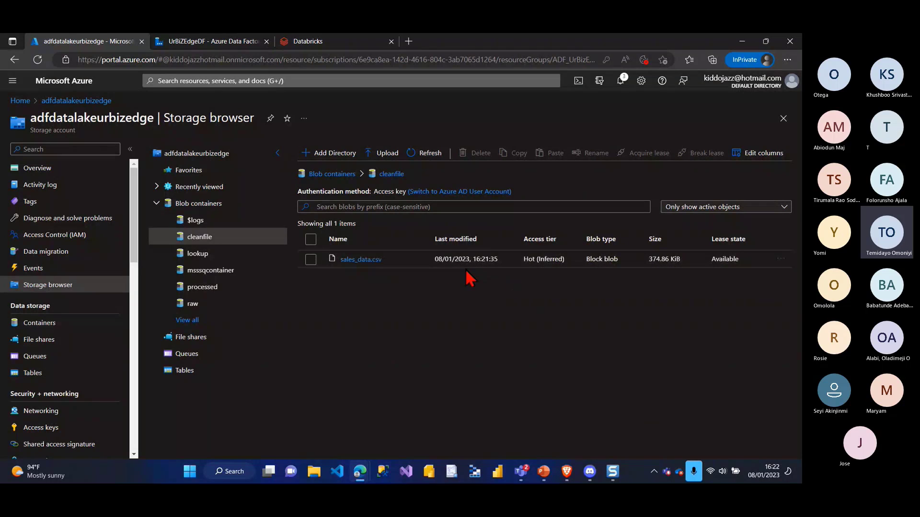
- Delete sales_data.csv from the cleanfile container, check that the container is empty, and return to the data factory
click(311, 259)
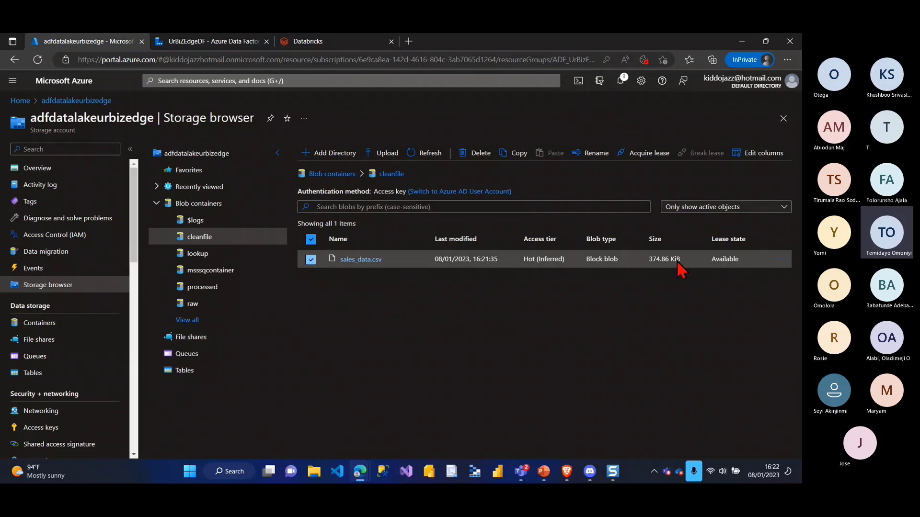
click(474, 154)
click(344, 222)
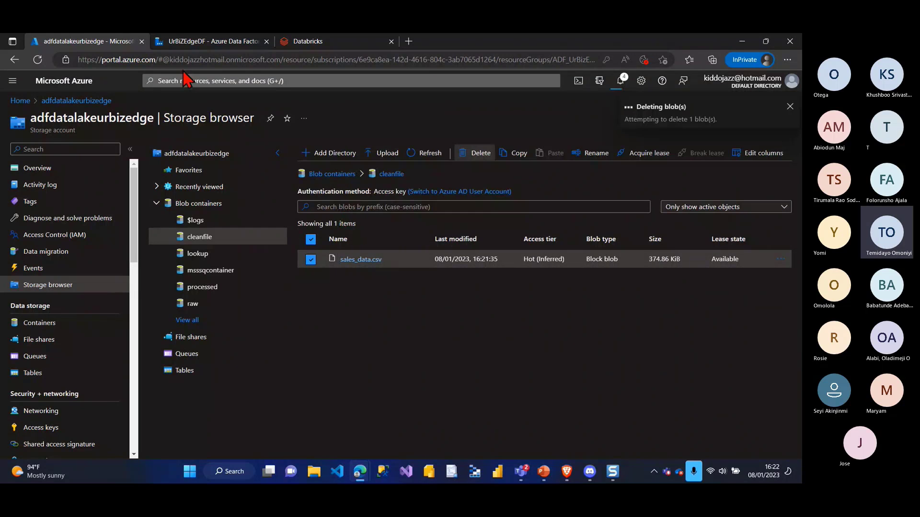
click(171, 46)
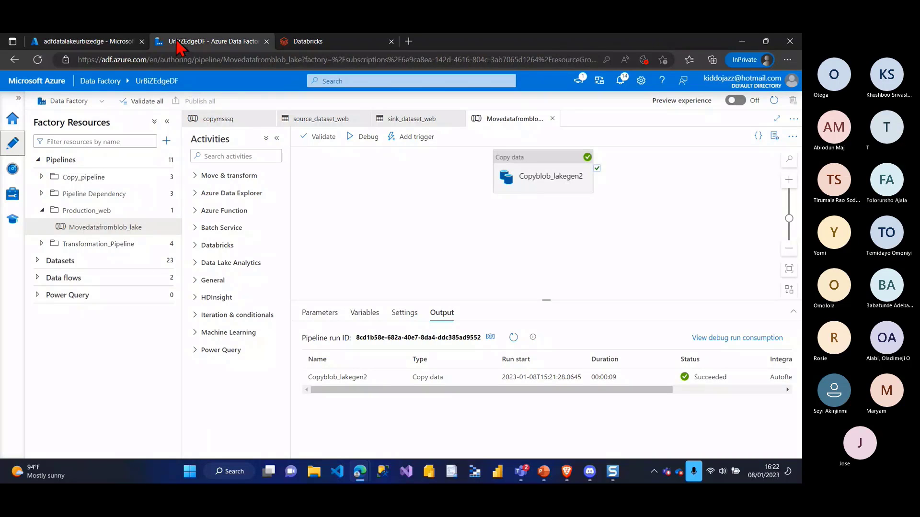
click(96, 41)
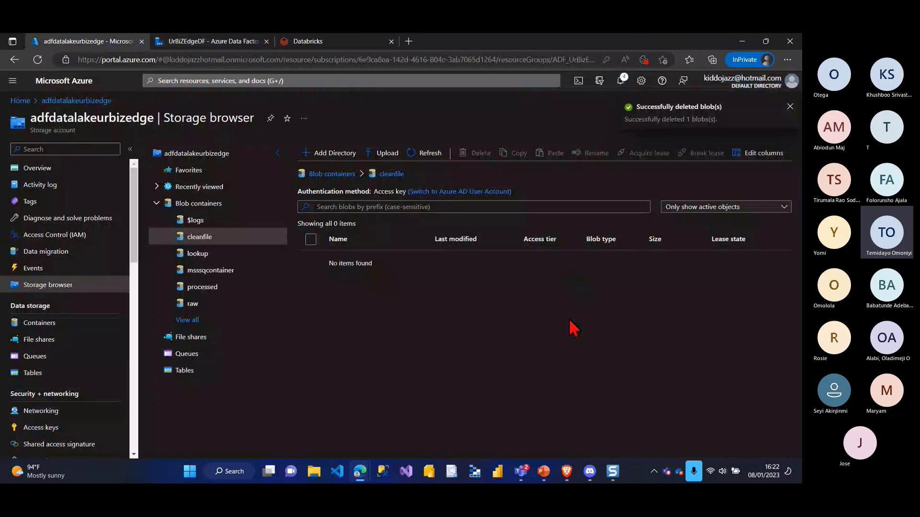
click(196, 44)
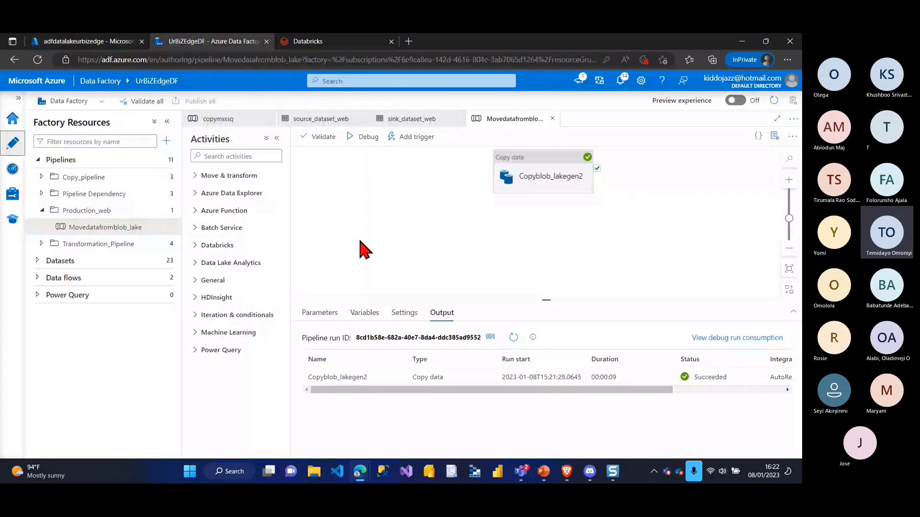
- Shift the Copyblob_lakegen2 activity on the canvas and add a Validation activity in front of it
drag(546, 187, 488, 184)
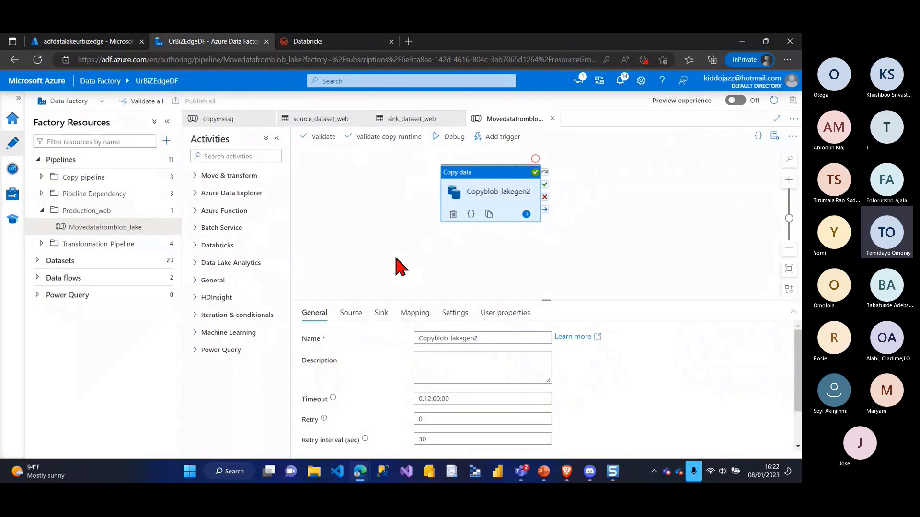
click(213, 158)
text(va)
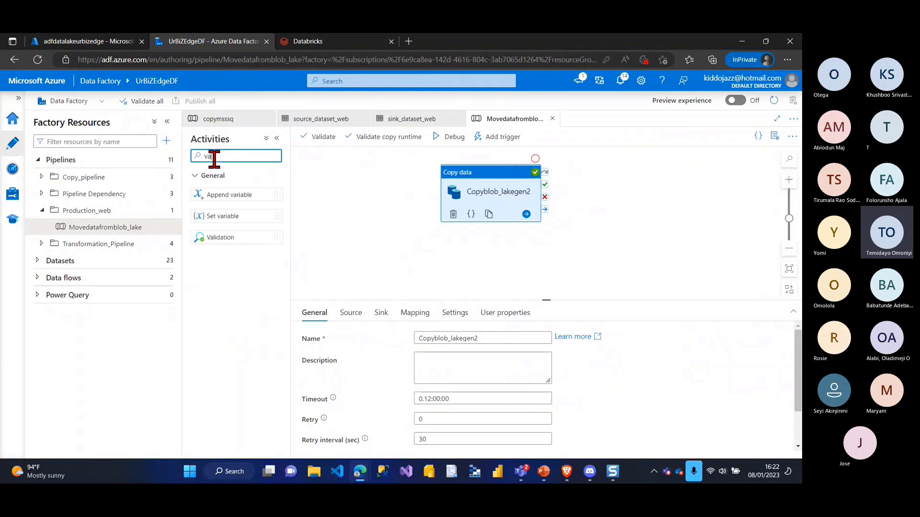
text(l)
drag(220, 196, 362, 184)
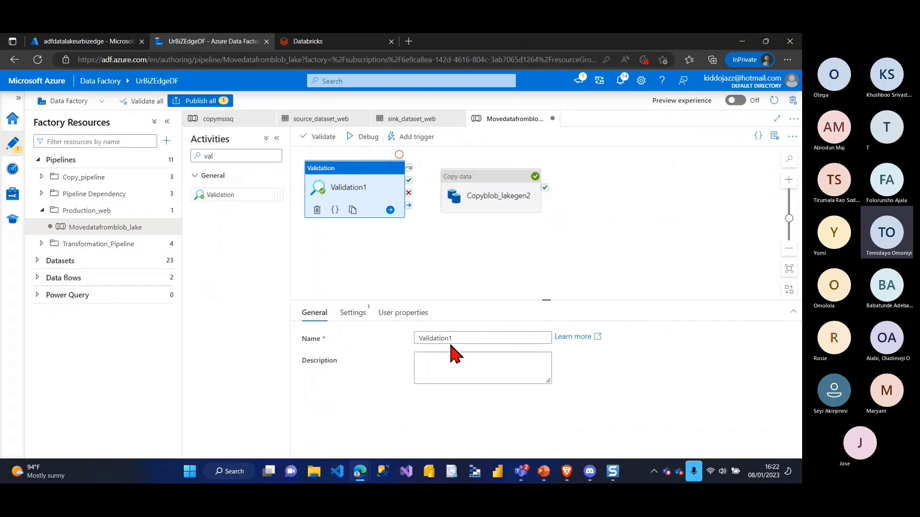
- Rename the new Validation activity as checkvalidationweb
click(461, 337)
drag(460, 337, 413, 336)
text(c)
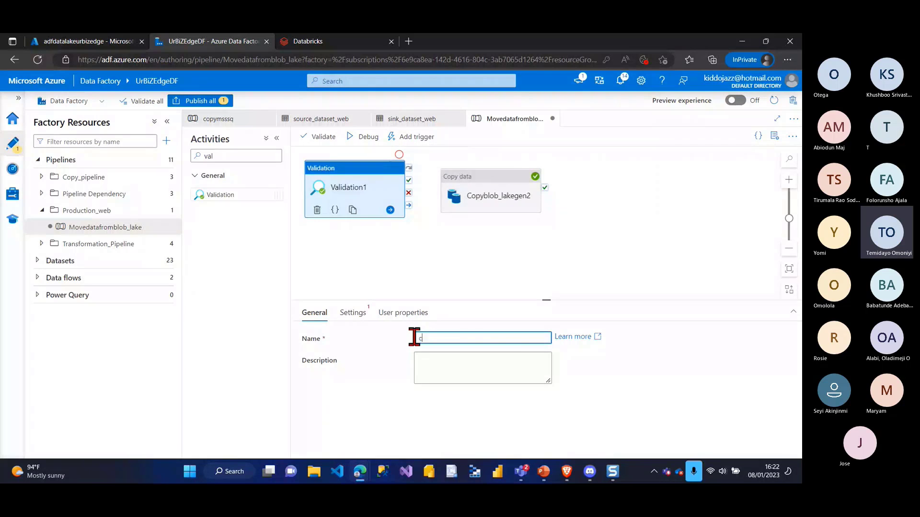
text(heck_if)
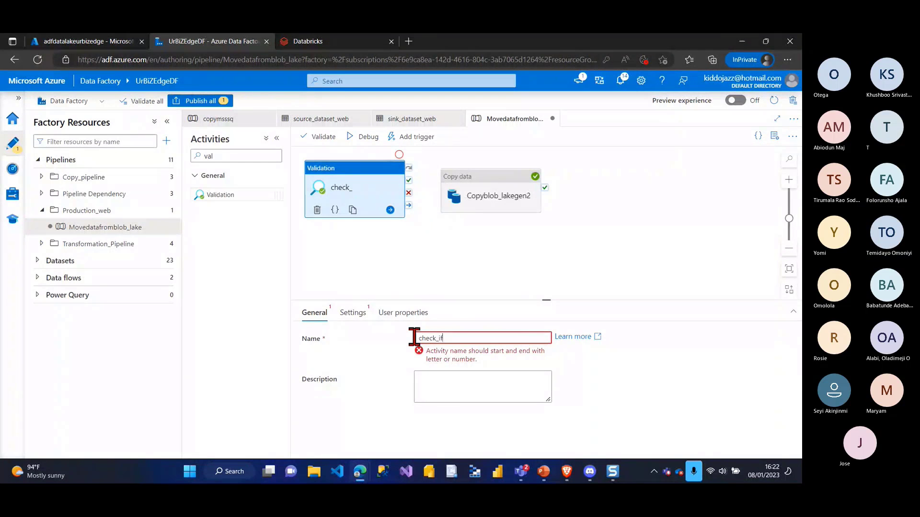
key(BackSpace)
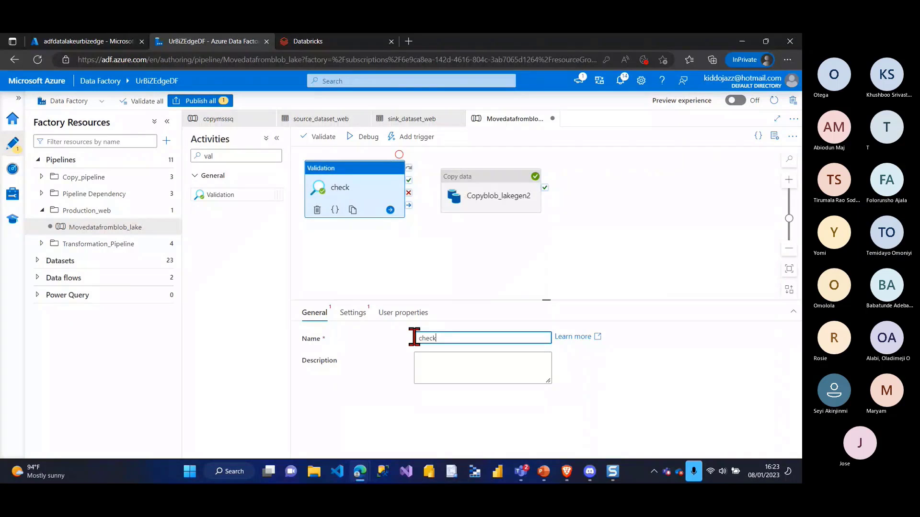
text(valid)
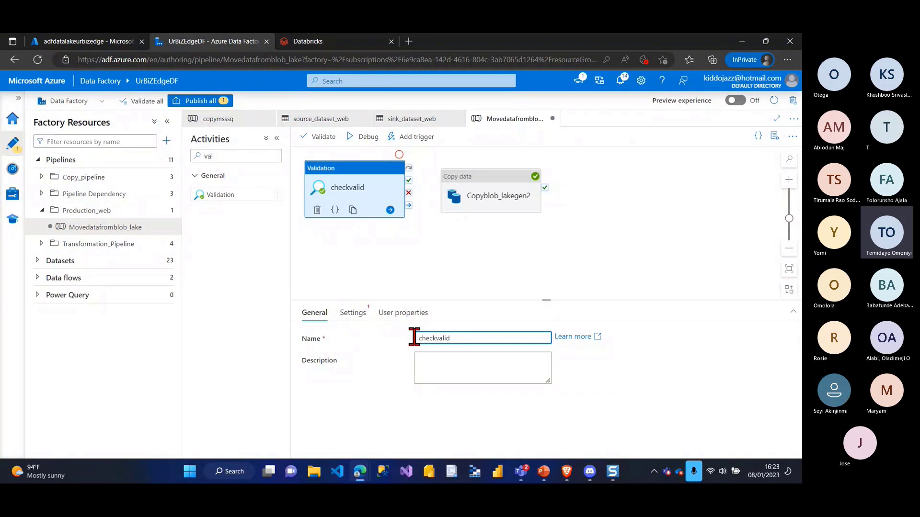
text(ationweb)
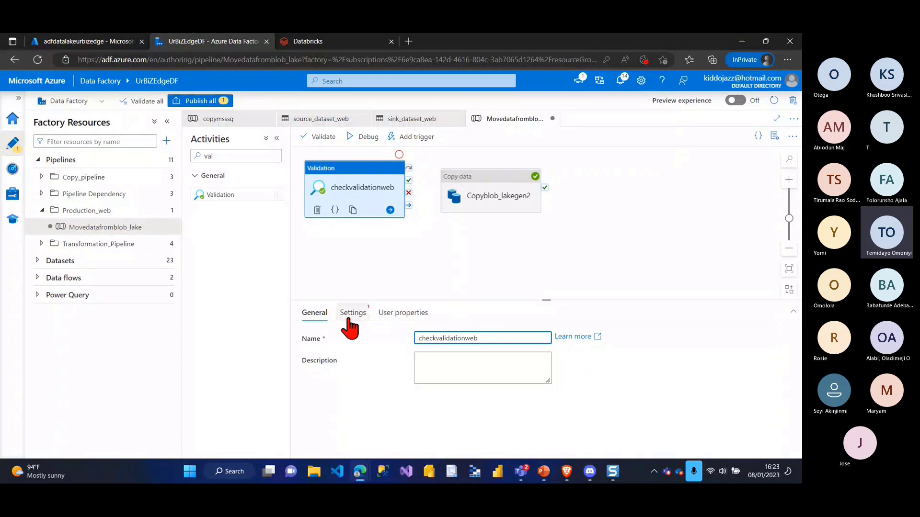
- Set the dataset of the checkvalidationweb activity to source_dataset_web
click(350, 316)
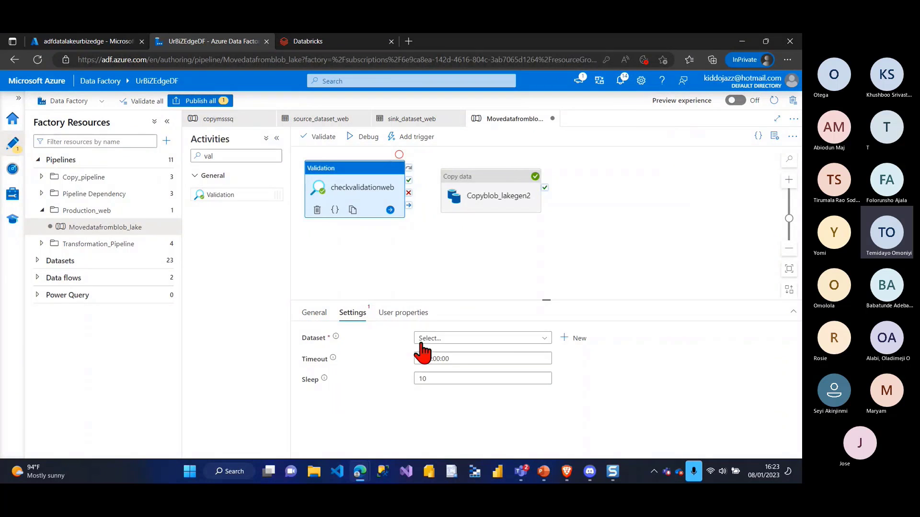
click(543, 337)
scroll(494, 407, down, 3)
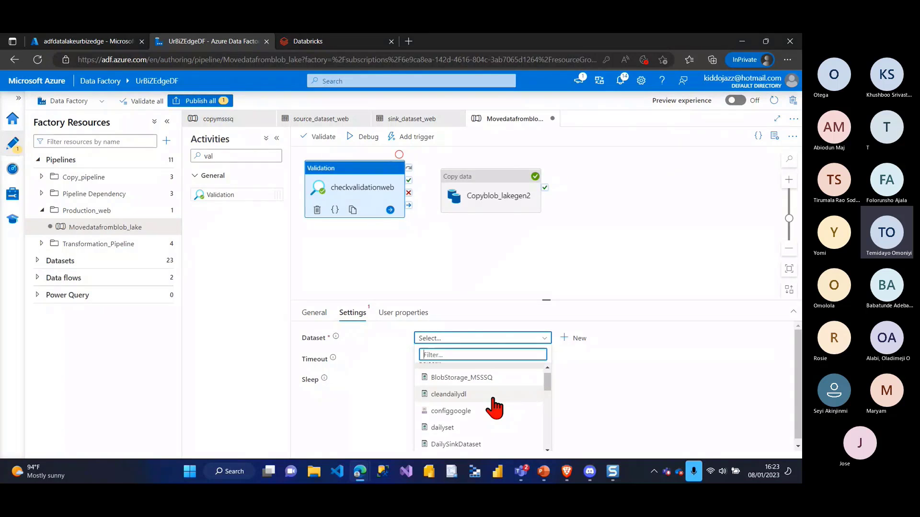
scroll(495, 408, down, 1)
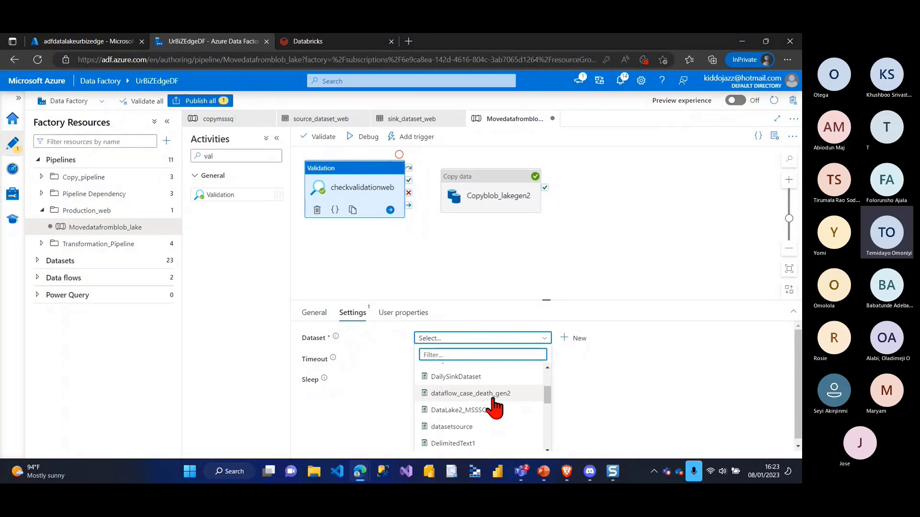
scroll(494, 408, down, 2)
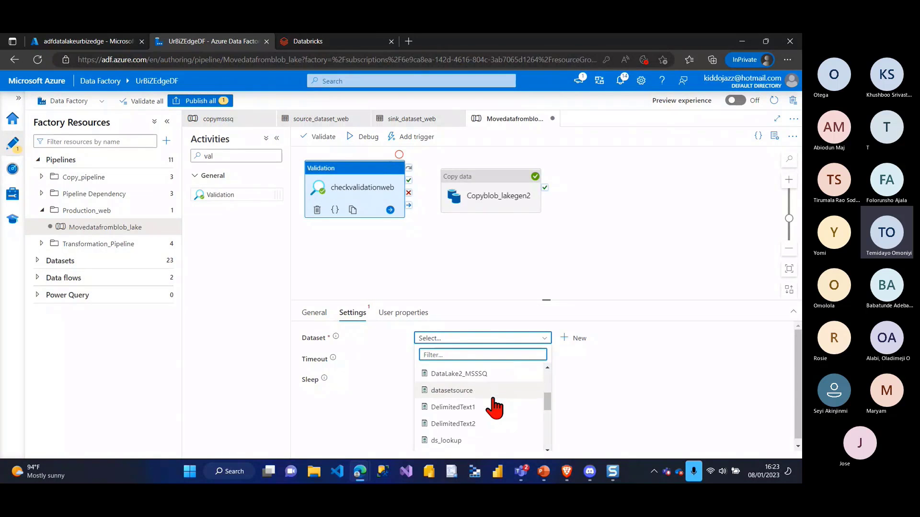
scroll(495, 408, down, 2)
scroll(495, 408, up, 2)
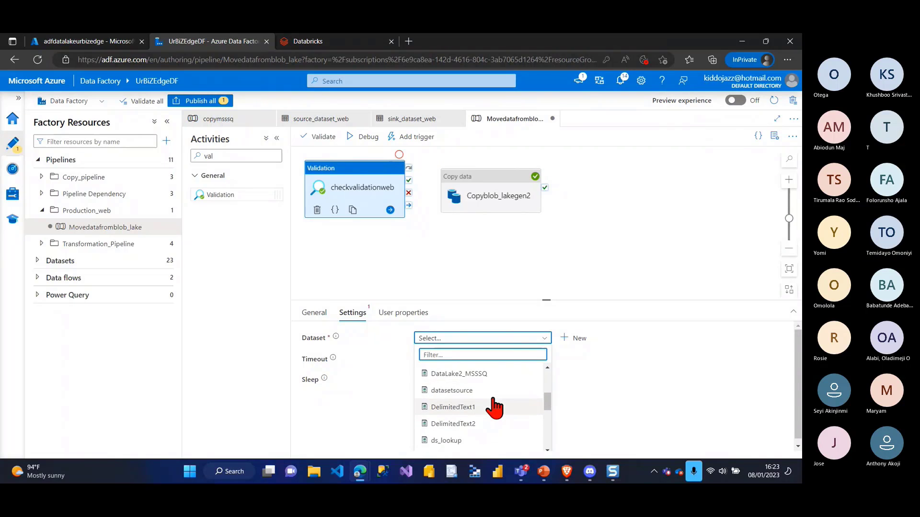
scroll(494, 407, up, 5)
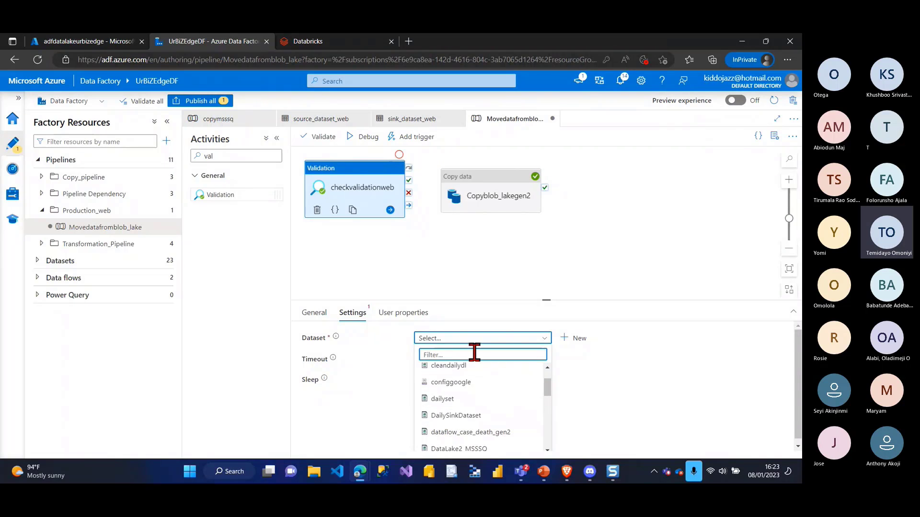
text(sour)
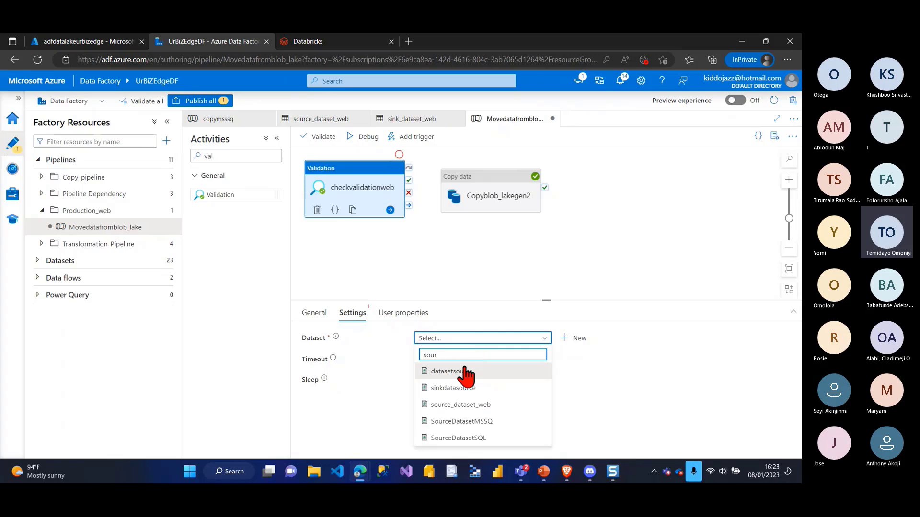
click(473, 406)
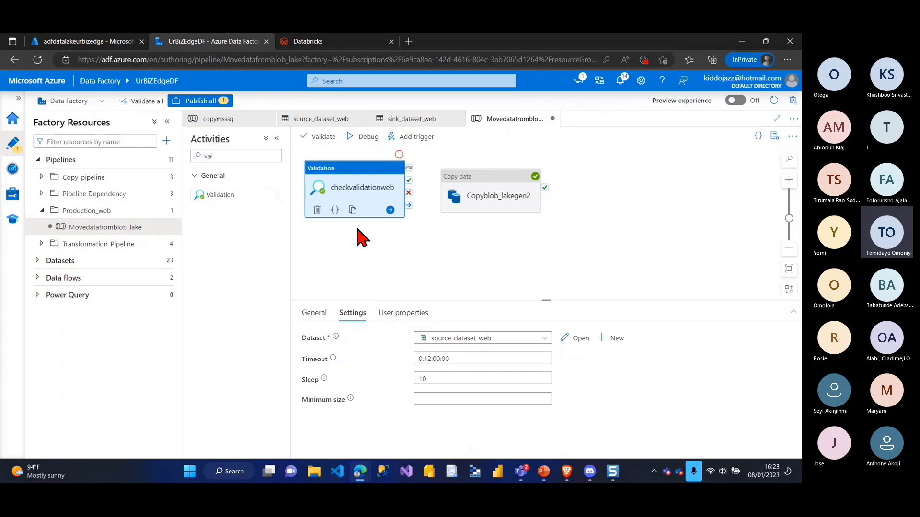
- Connect the success output of checkvalidationweb to the Copyblob_lakegen2 activity, and reopen the validation activity's settings
drag(468, 181, 479, 182)
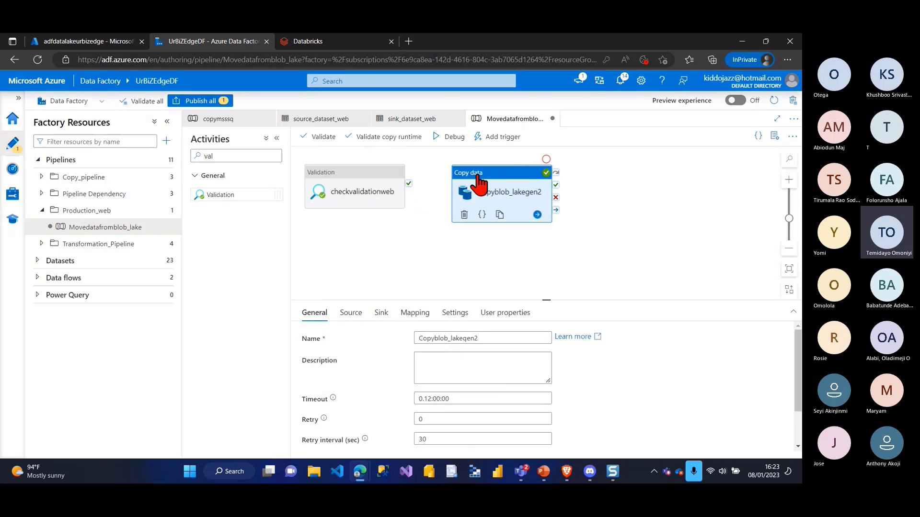
click(344, 179)
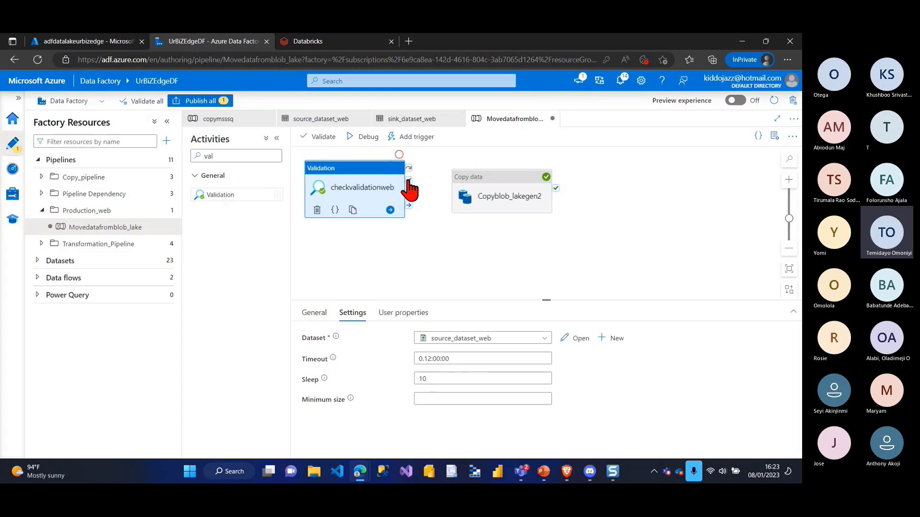
drag(409, 180, 455, 204)
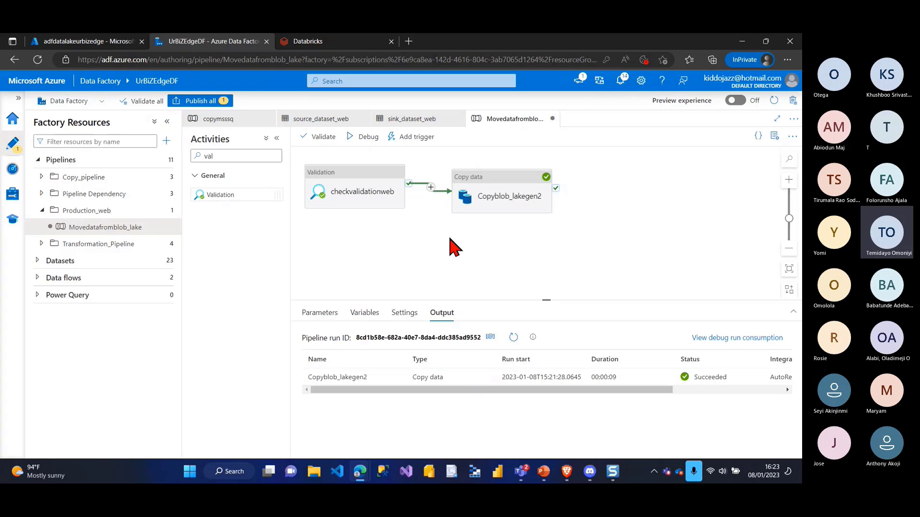
mouse_move(365, 198)
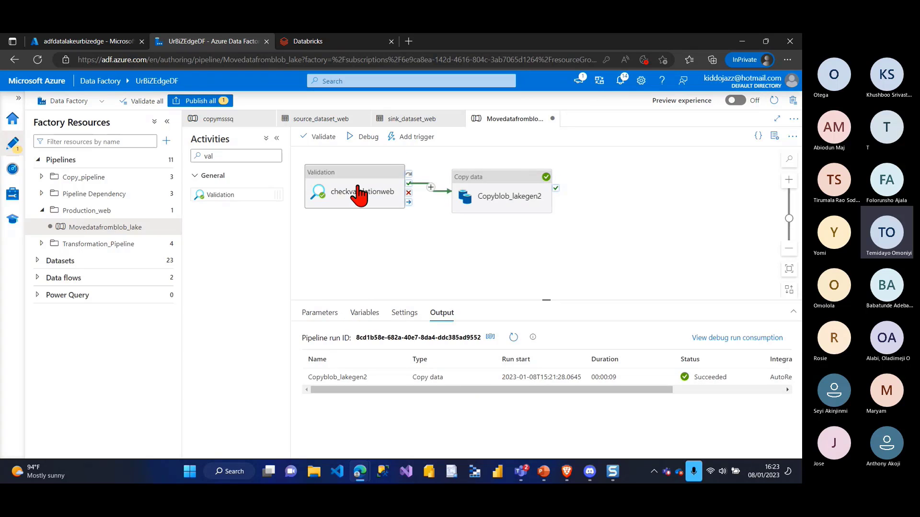
click(355, 184)
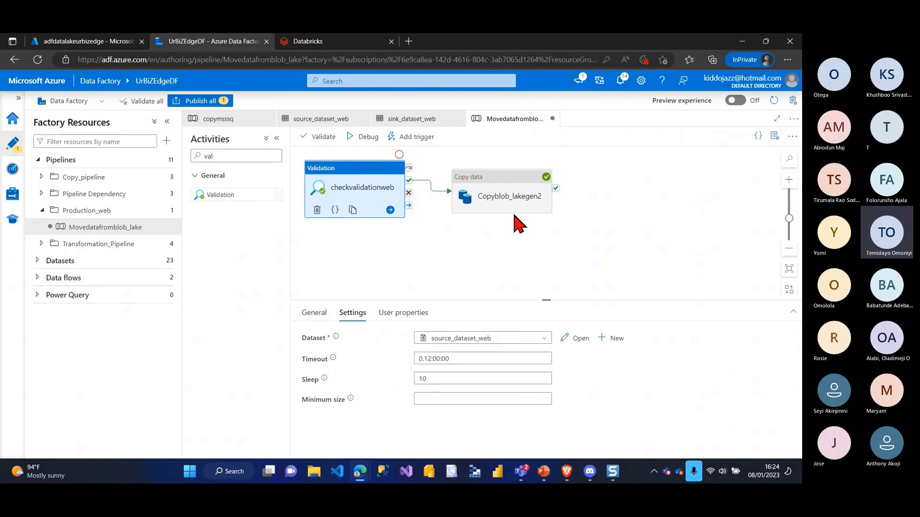
- Find the Delete activity and add it to the canvas after Copyblob_lakegen2
click(225, 154)
key(BackSpace)
key(BackSpace)
key(BackSpace)
text(de)
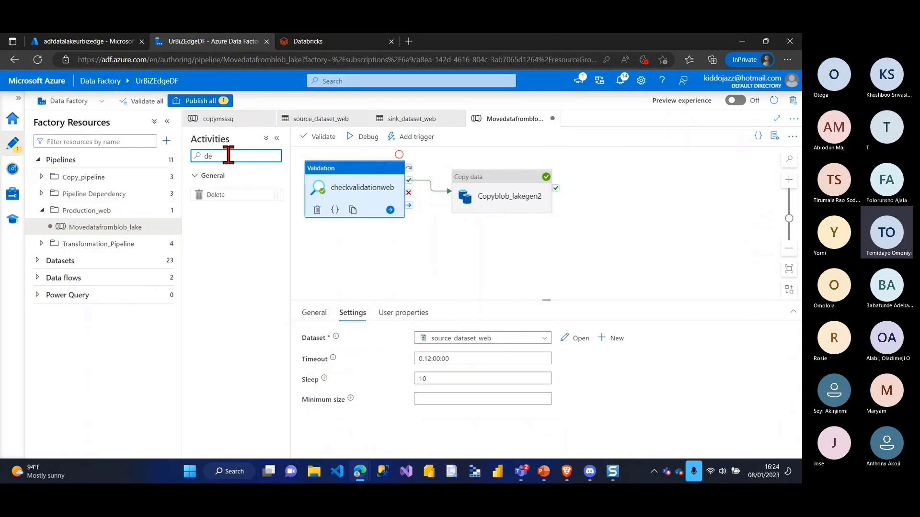
text(le)
drag(215, 194, 616, 190)
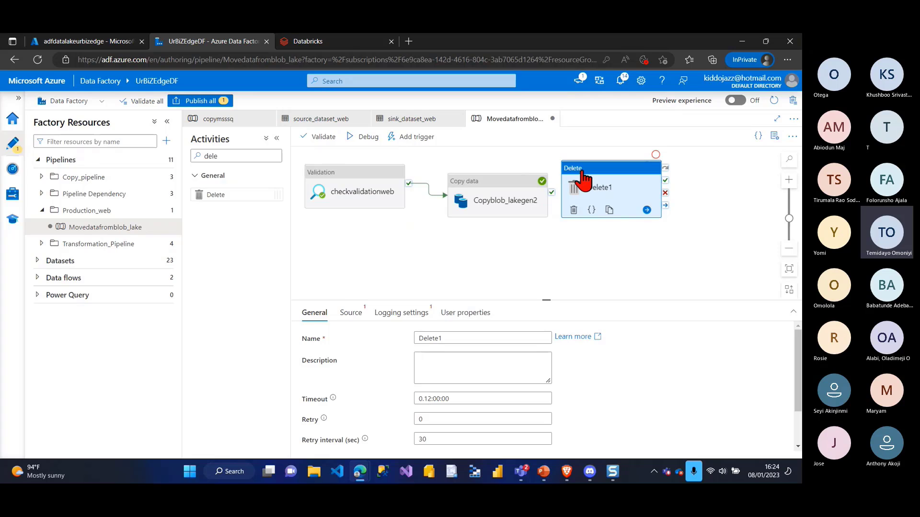
- Rename the new Delete activity as Deletesourceweb
click(447, 337)
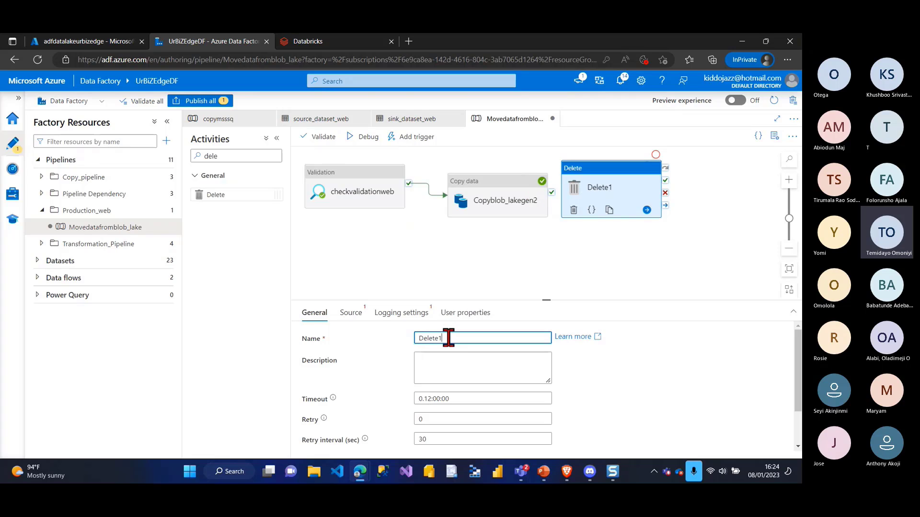
key(BackSpace)
text(sourceweb)
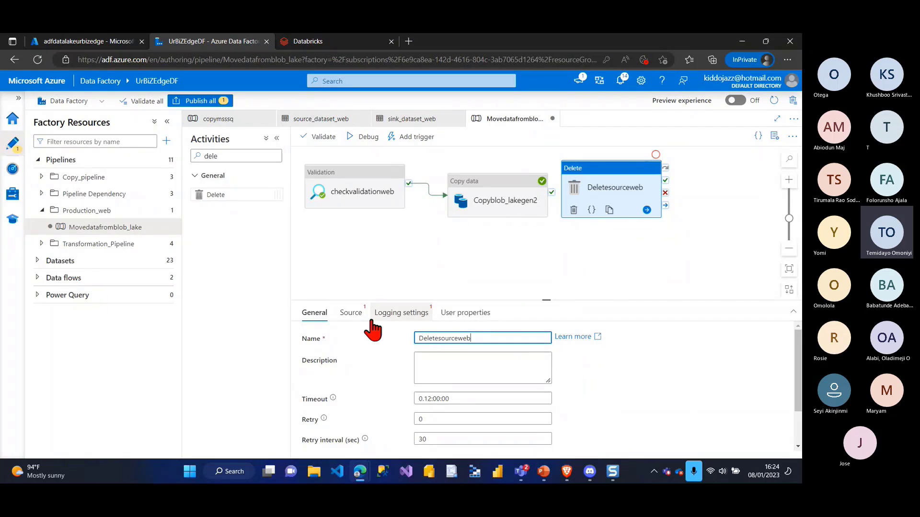
- Set the source dataset of the Deletesourceweb activity to source_dataset_web
click(351, 314)
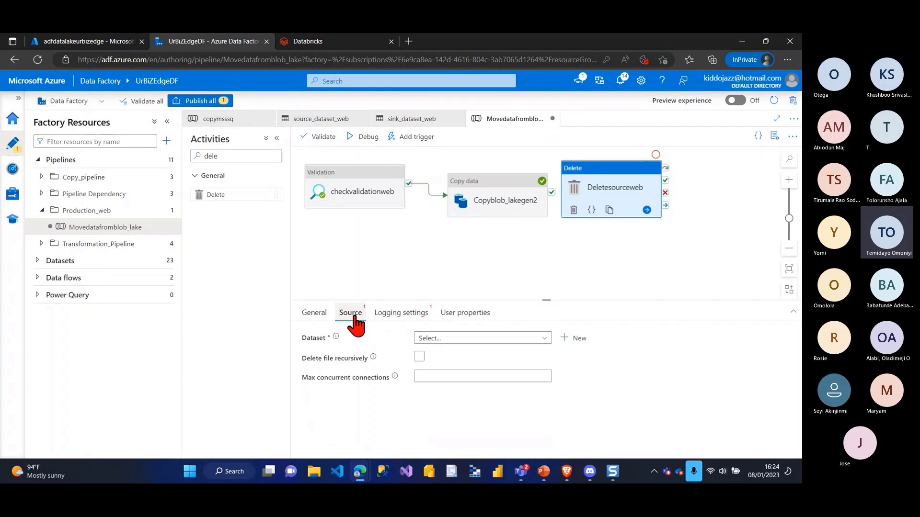
click(535, 339)
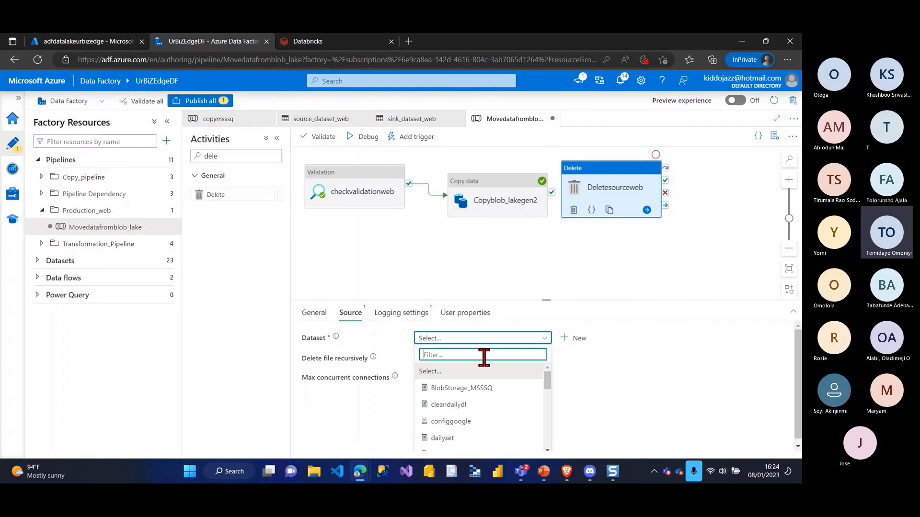
text(sour)
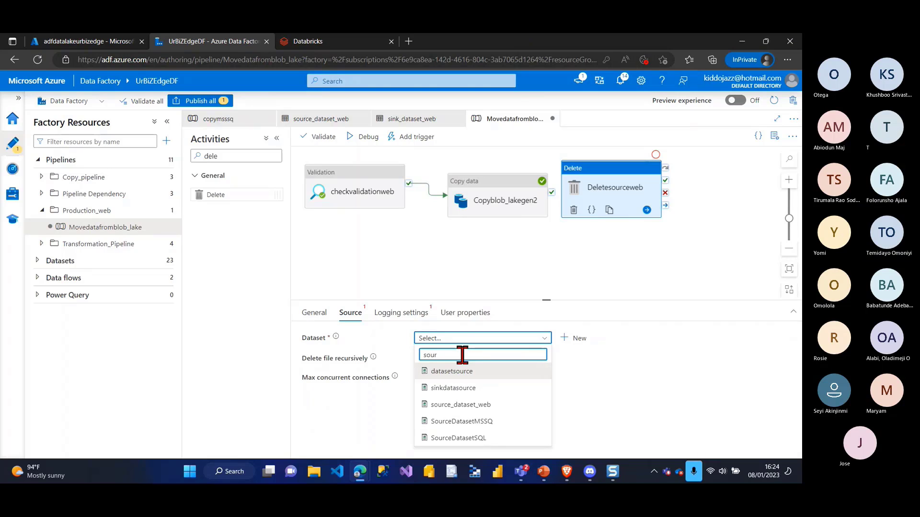
click(461, 406)
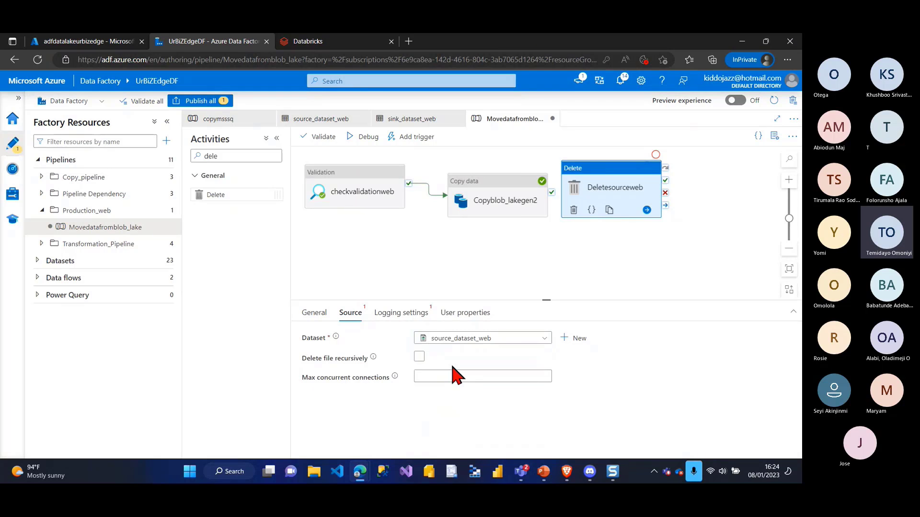
- Set the logging account linked service of the Deletesourceweb activity to source_link_web
click(409, 316)
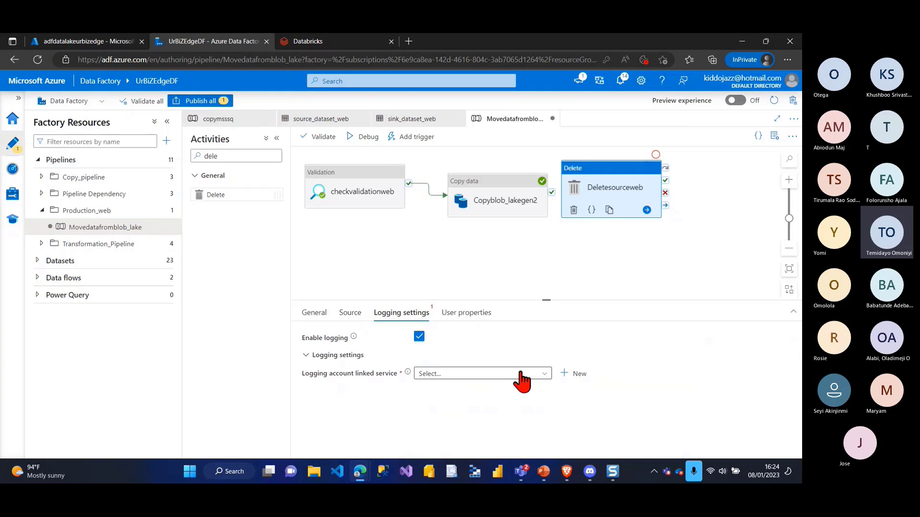
click(520, 374)
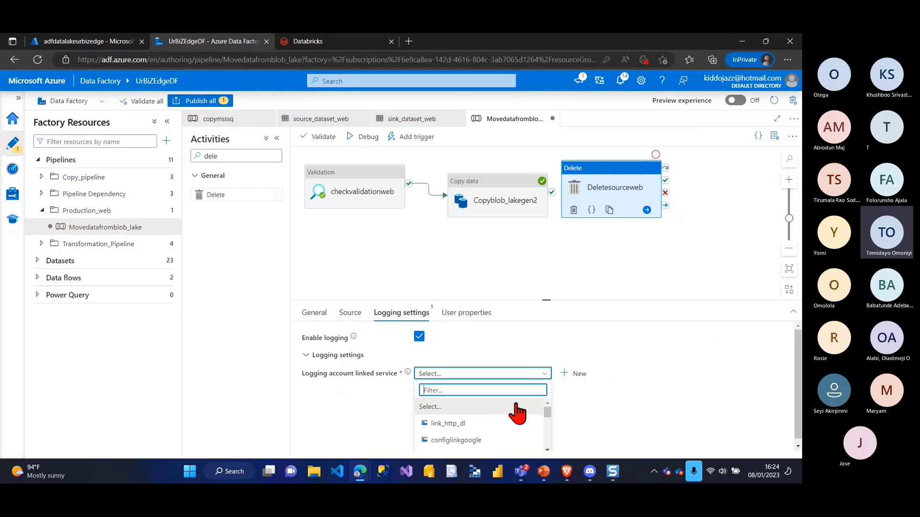
text(sour)
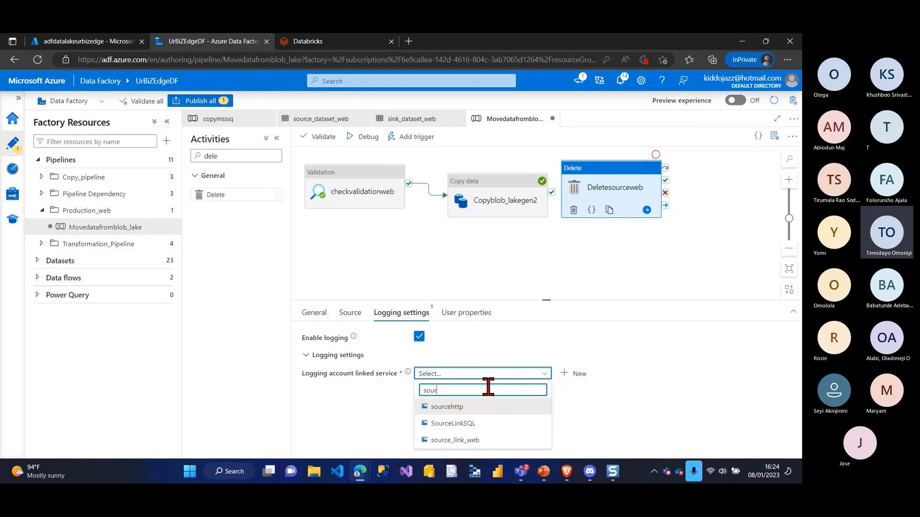
click(461, 440)
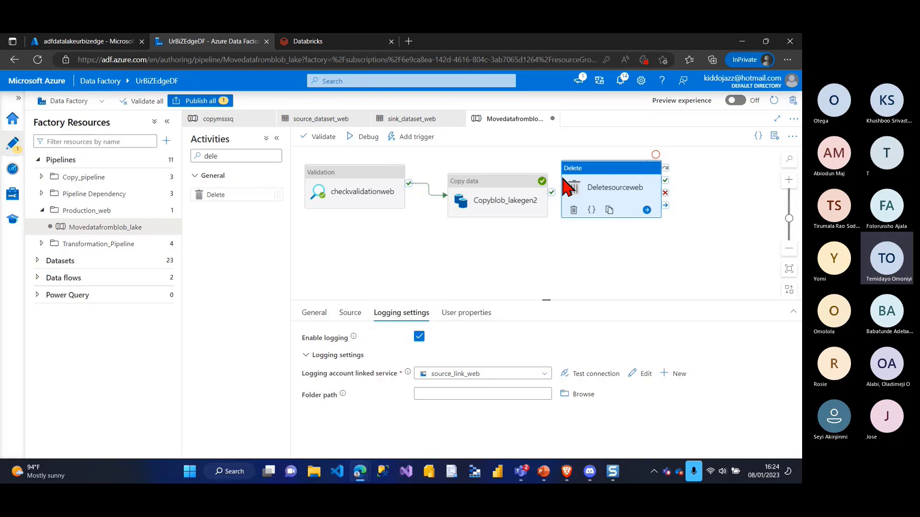
- Connect the success output of Copyblob_lakegen2 to Deletesourceweb and space the activities out in a row on the canvas
drag(567, 185, 583, 199)
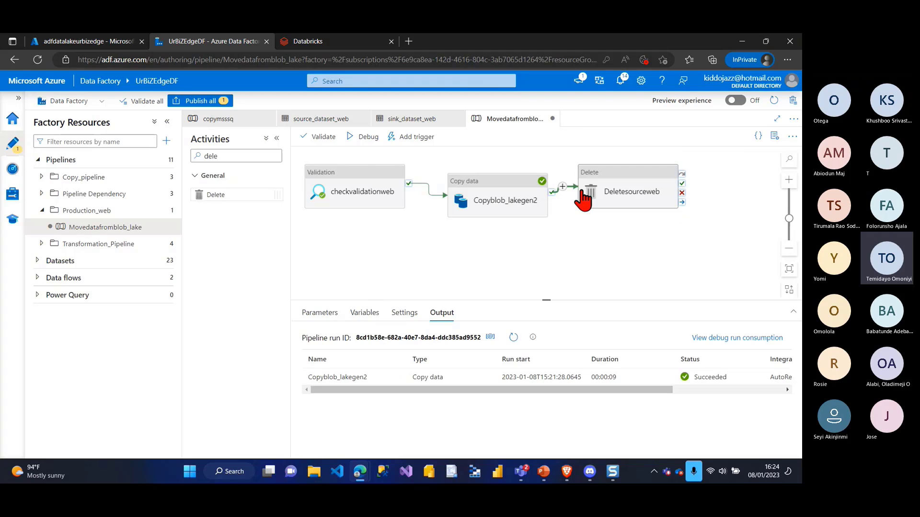
click(361, 181)
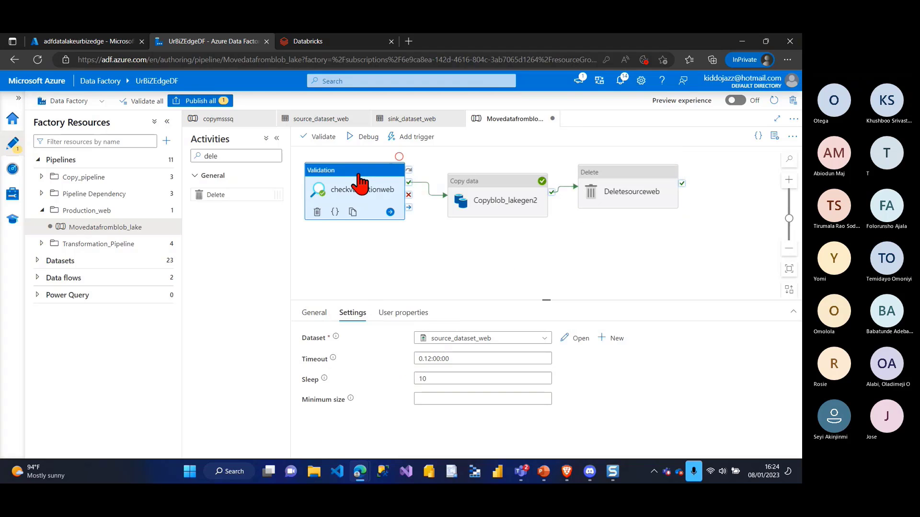
click(509, 191)
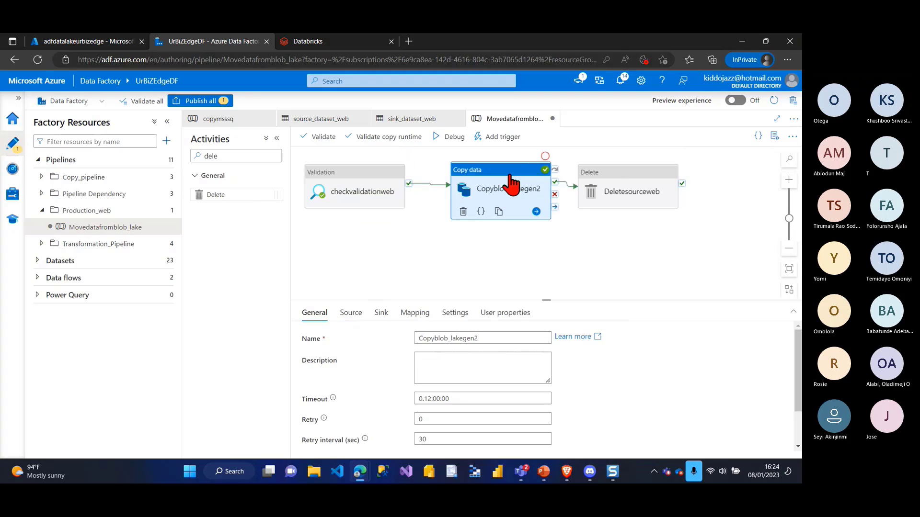
click(615, 181)
click(492, 278)
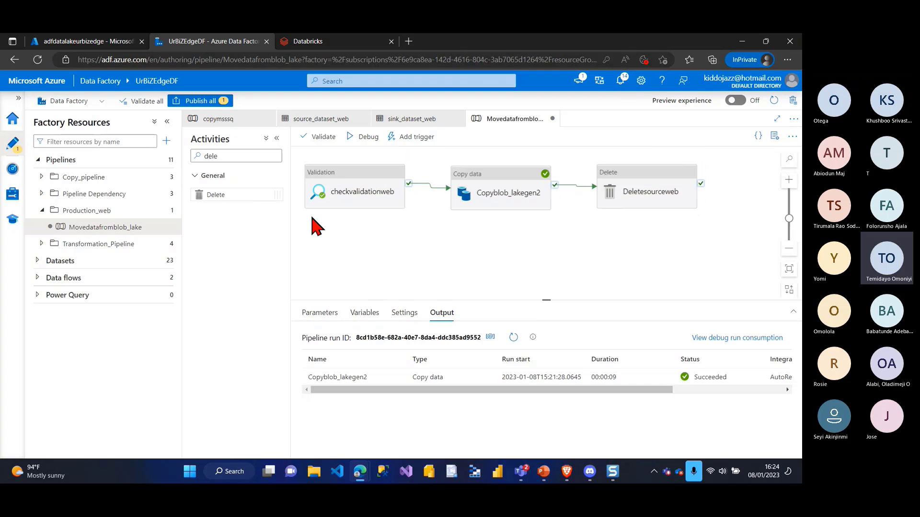
- Publish the pending changes to the Movedatafromblob_lake pipeline
click(204, 102)
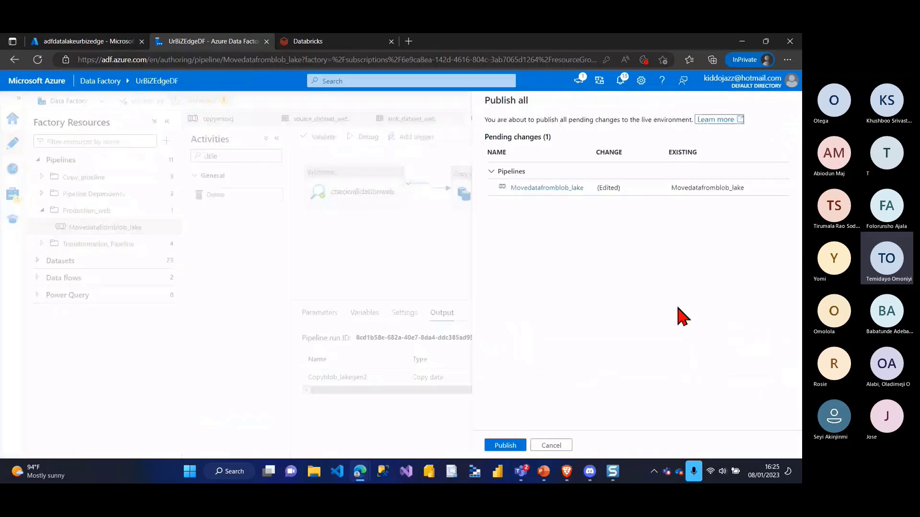
click(510, 446)
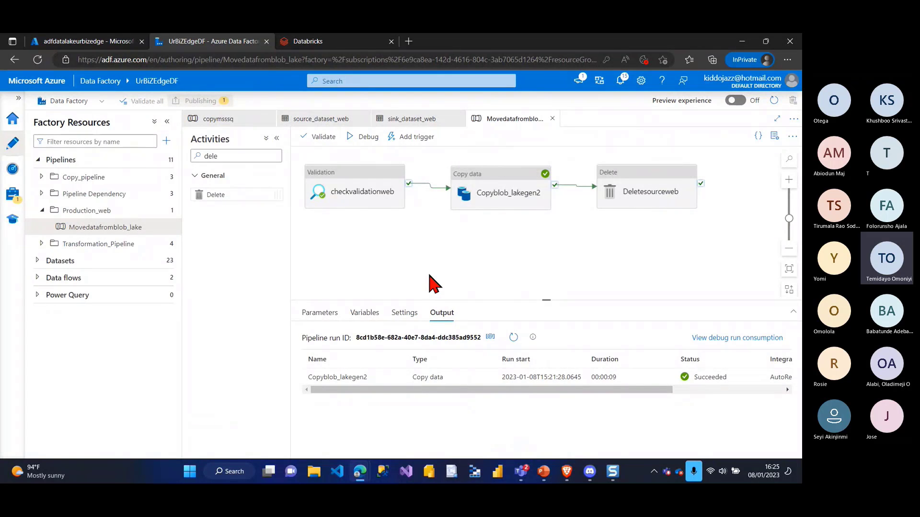
- Switch to the Azure portal and open the rawcontainerweb blob container in the source storage account's storage browser
click(79, 44)
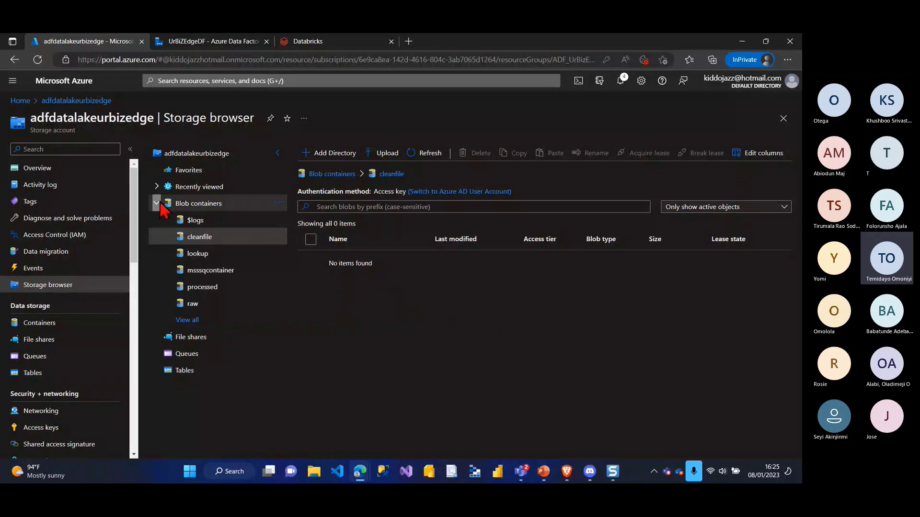
click(17, 101)
click(190, 288)
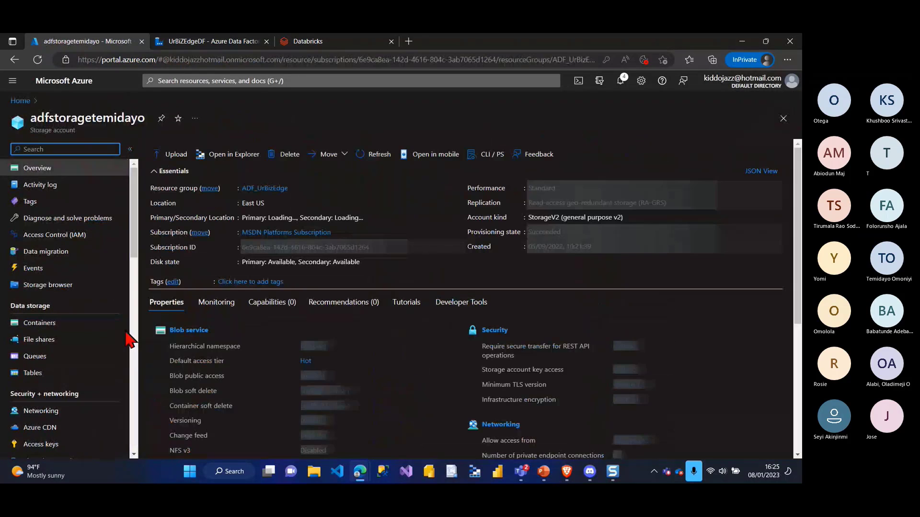
click(62, 288)
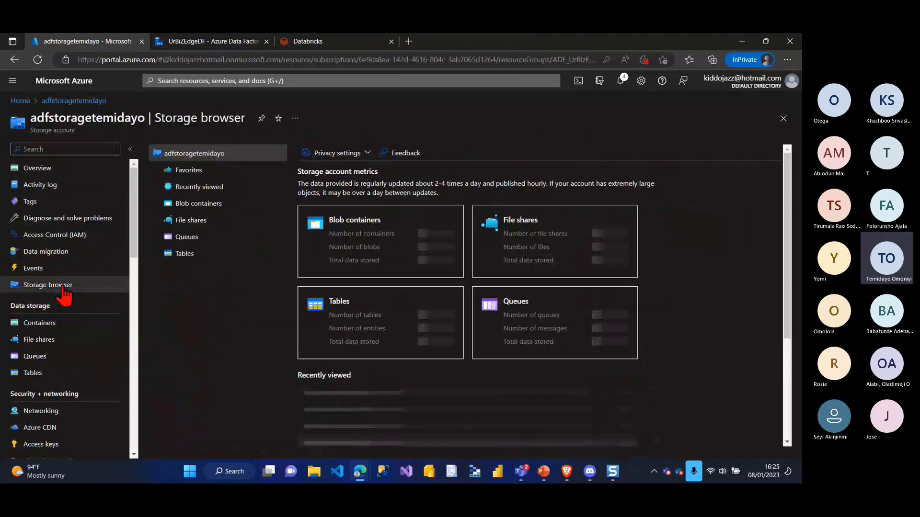
click(198, 203)
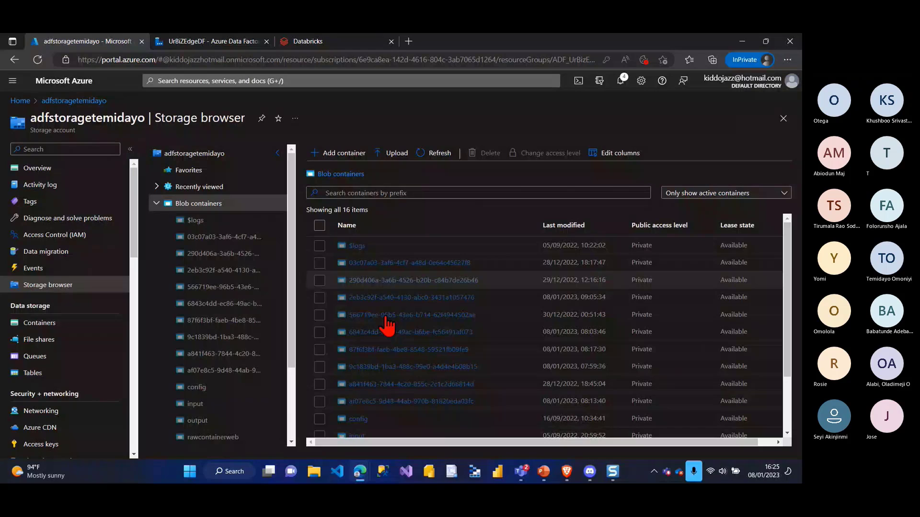
scroll(373, 383, down, 3)
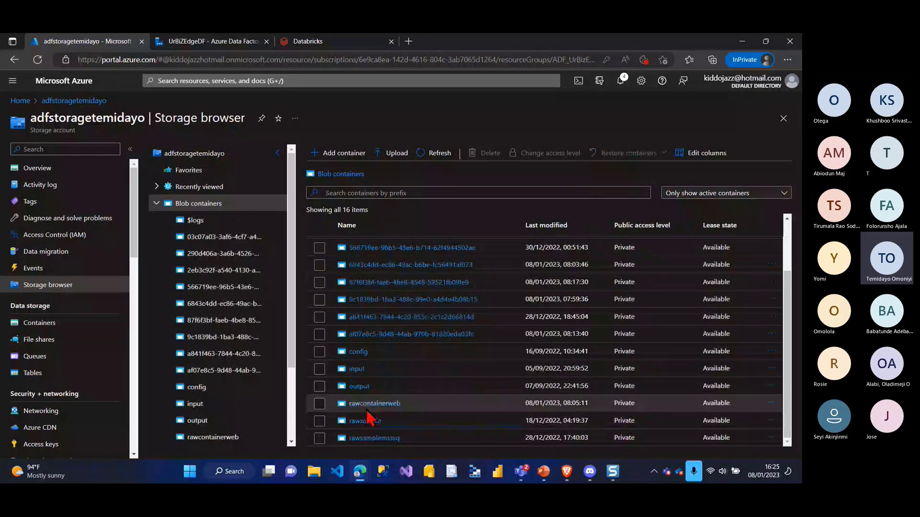
click(369, 405)
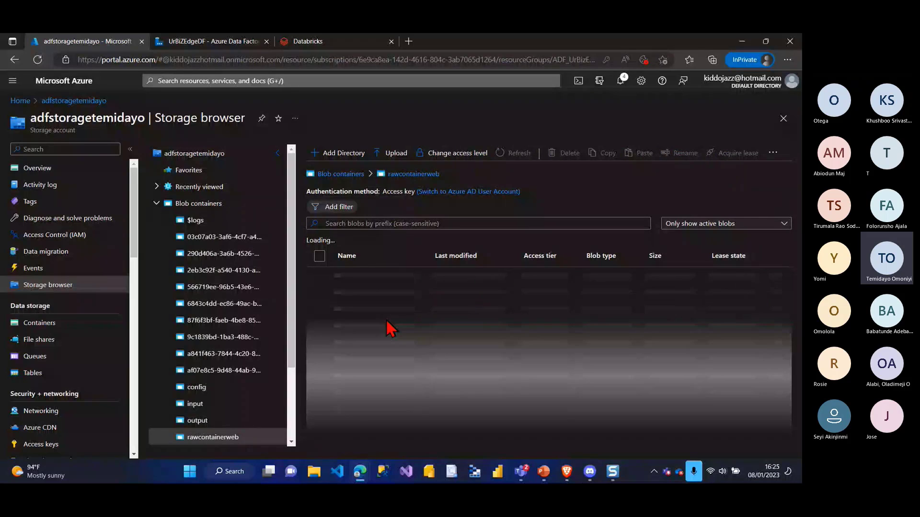
- Delete sales_data.csv from the rawcontainerweb container
click(319, 276)
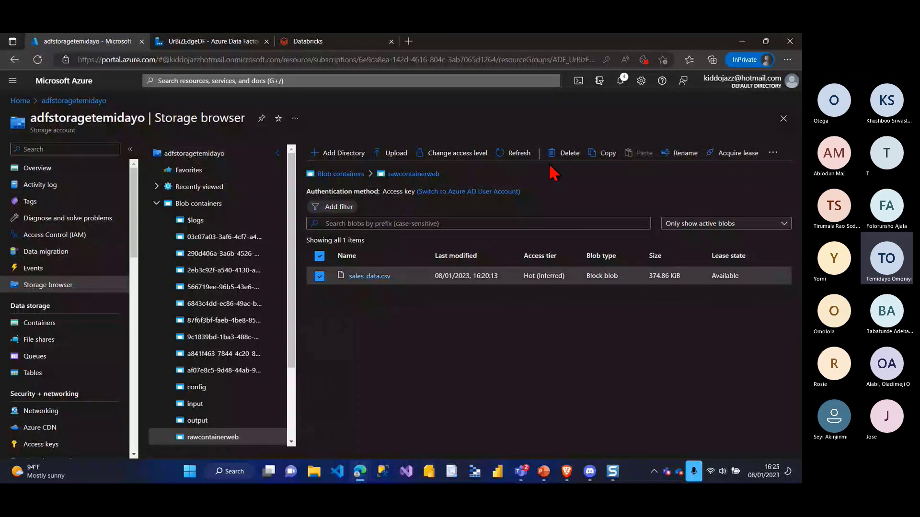
click(566, 153)
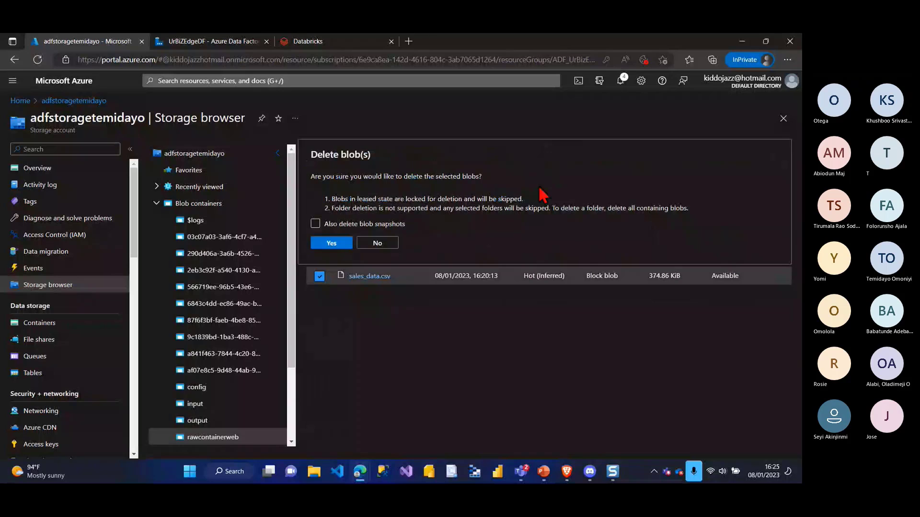
click(331, 243)
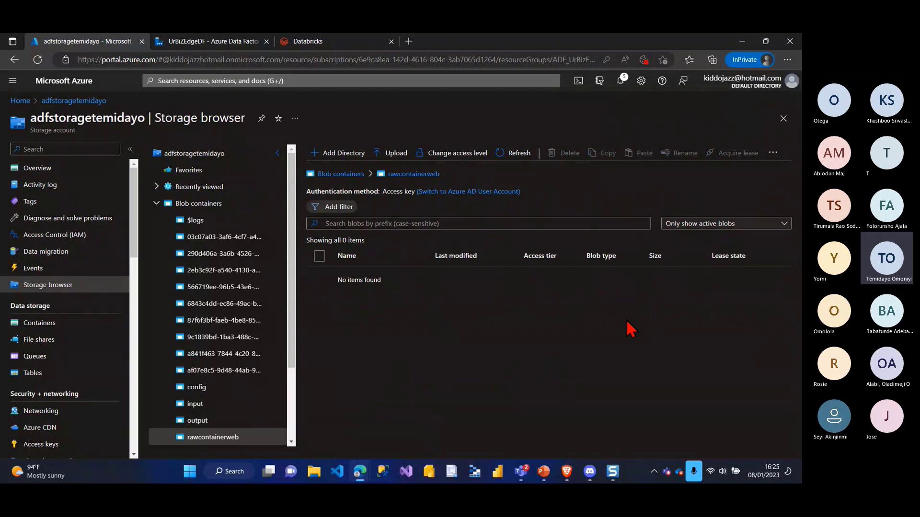
- Upload sales_data.csv from the local Data_set folder to the rawcontainerweb container and close the upload pane
click(383, 154)
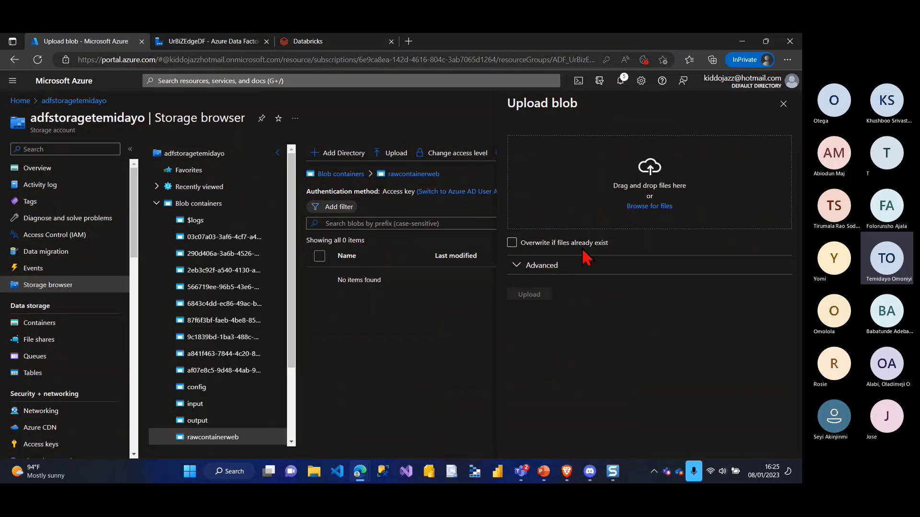
click(646, 207)
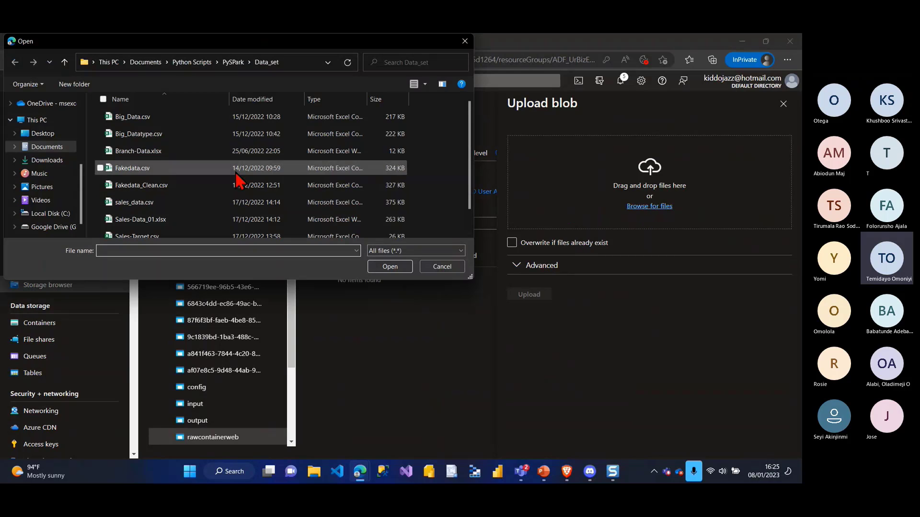
click(133, 205)
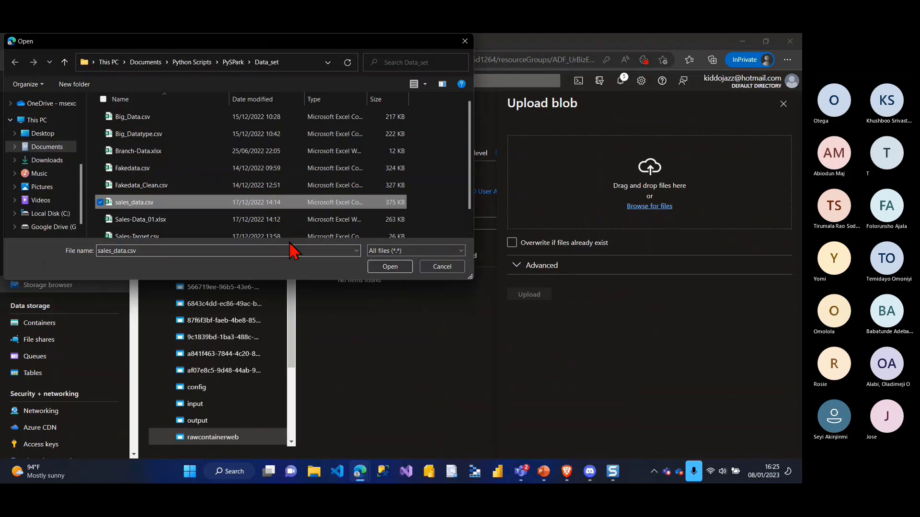
click(390, 266)
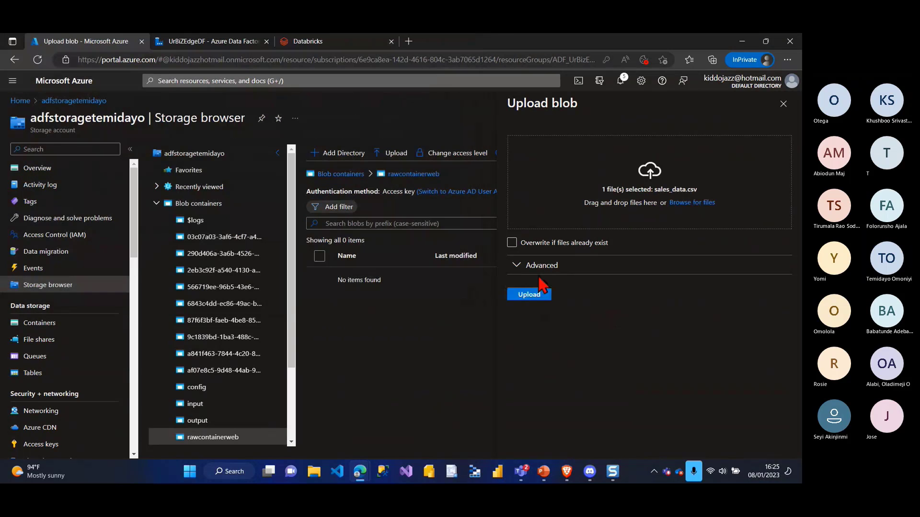
click(532, 296)
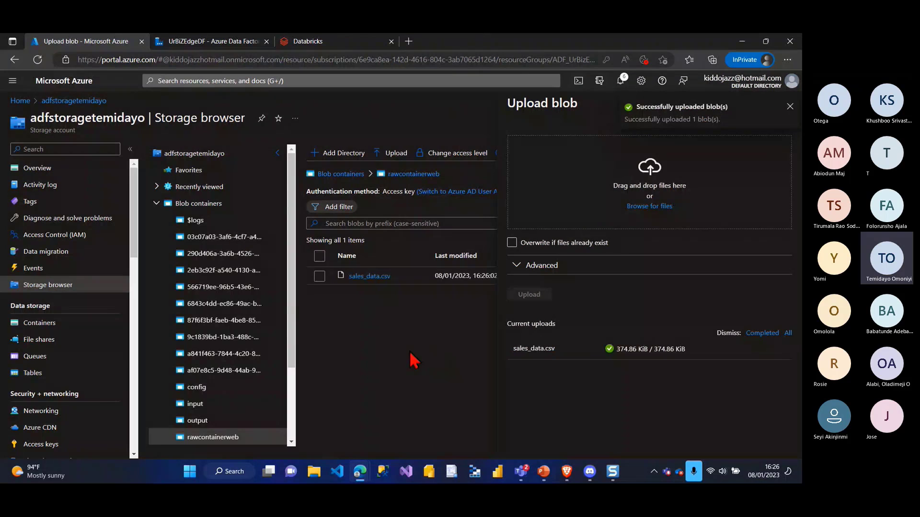
click(789, 106)
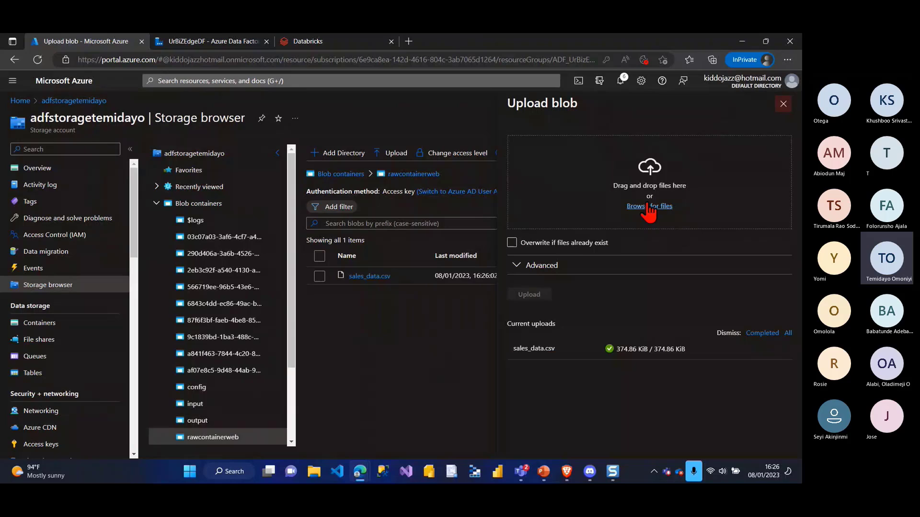
click(783, 104)
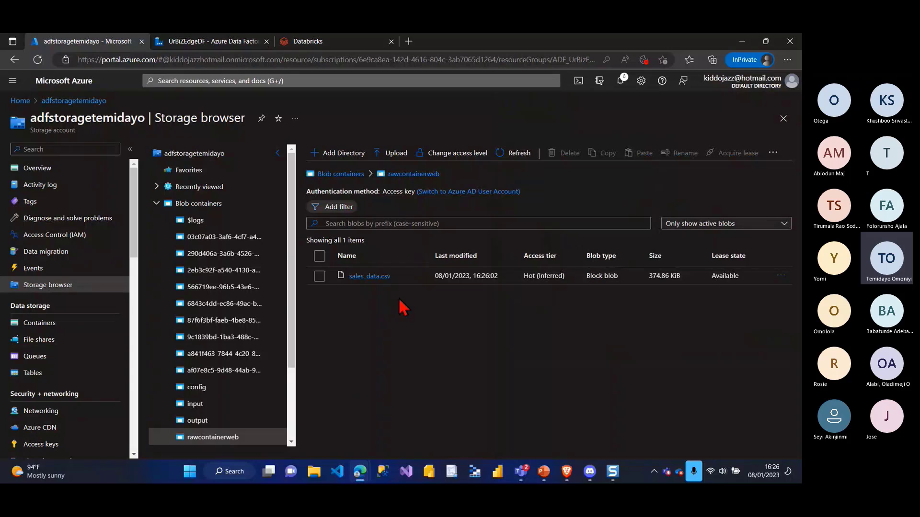
- Switch to the UrBiZEdgeDF data factory and start a debug run of the Movedatafromblob_lake pipeline
click(181, 43)
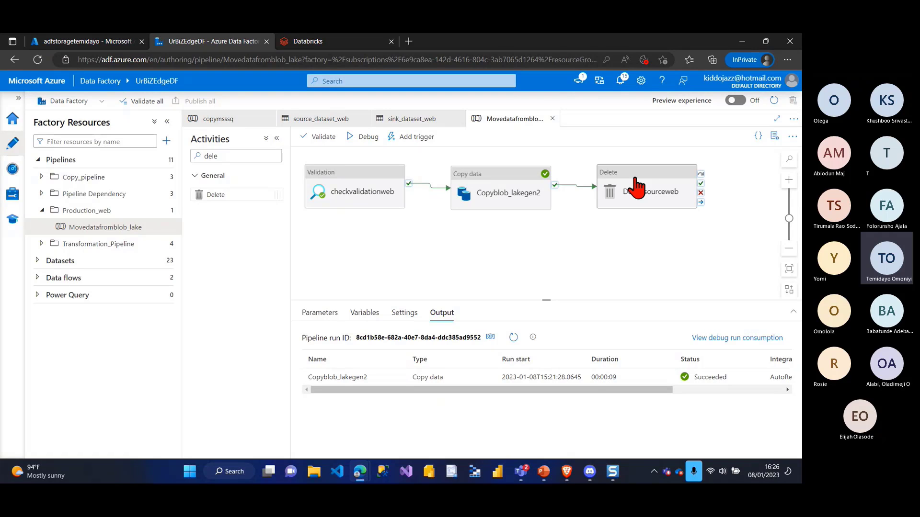
click(357, 142)
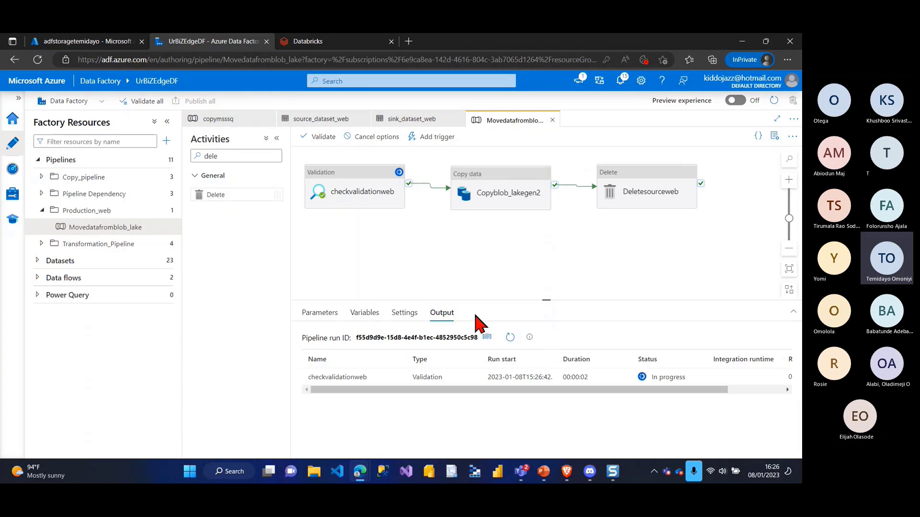
- Check the status of the Movedatafromblob_lake debug run among the monitored pipeline runs, refreshing until it finishes, and return to the pipeline editor
click(13, 173)
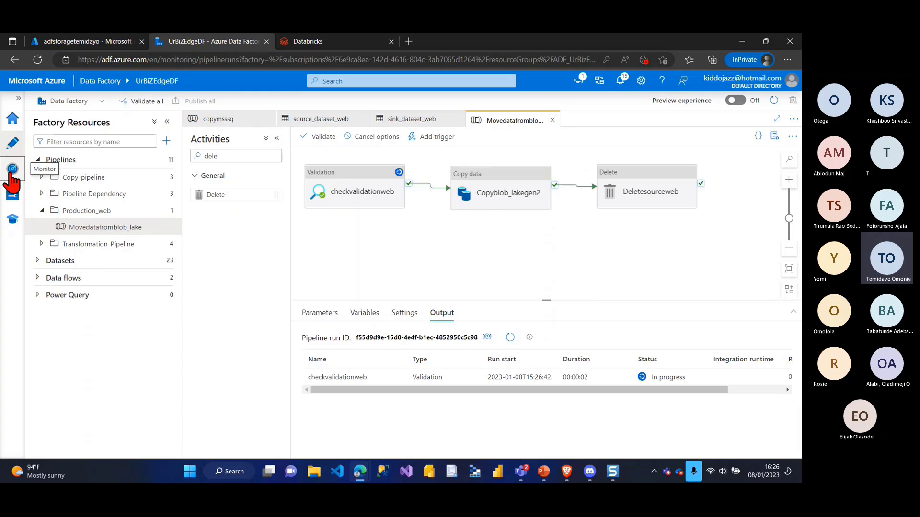
click(198, 124)
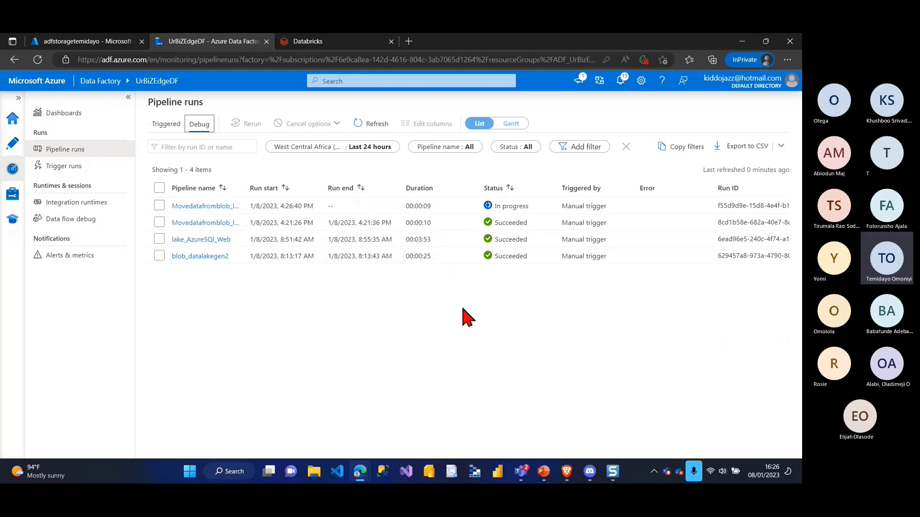
click(370, 125)
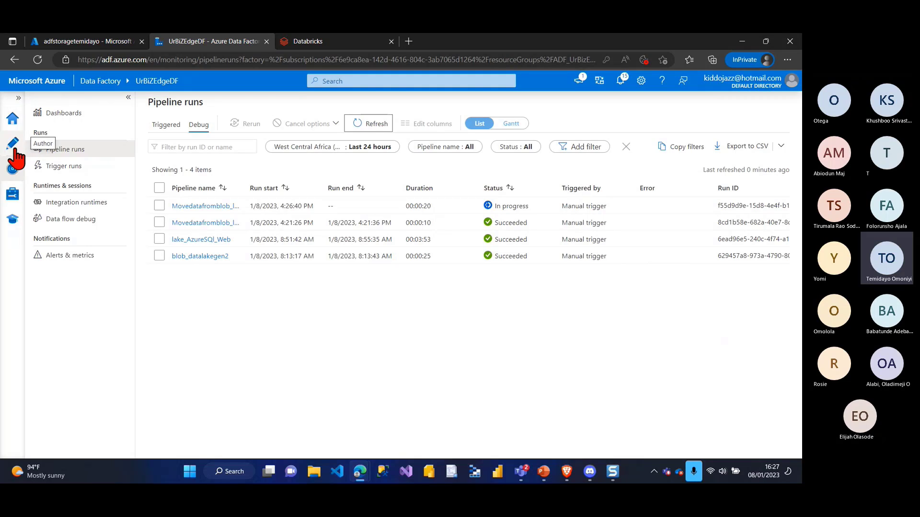
click(371, 123)
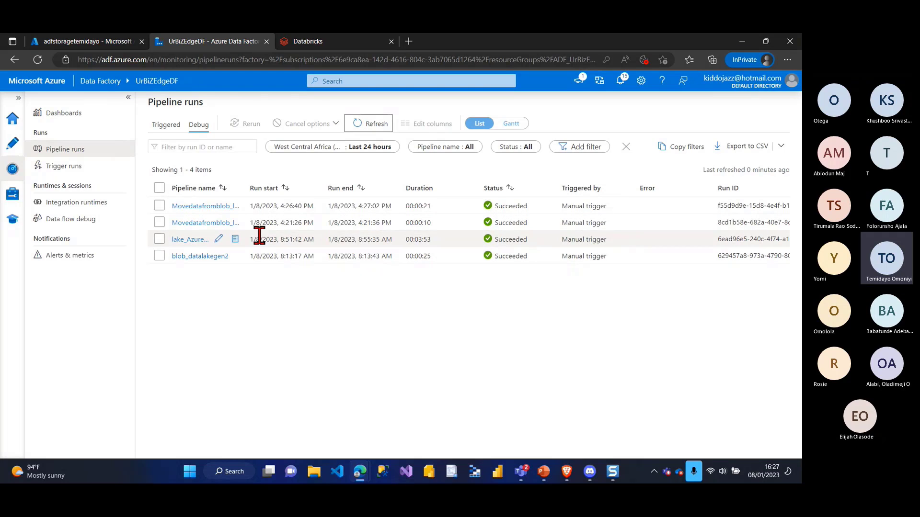
click(12, 149)
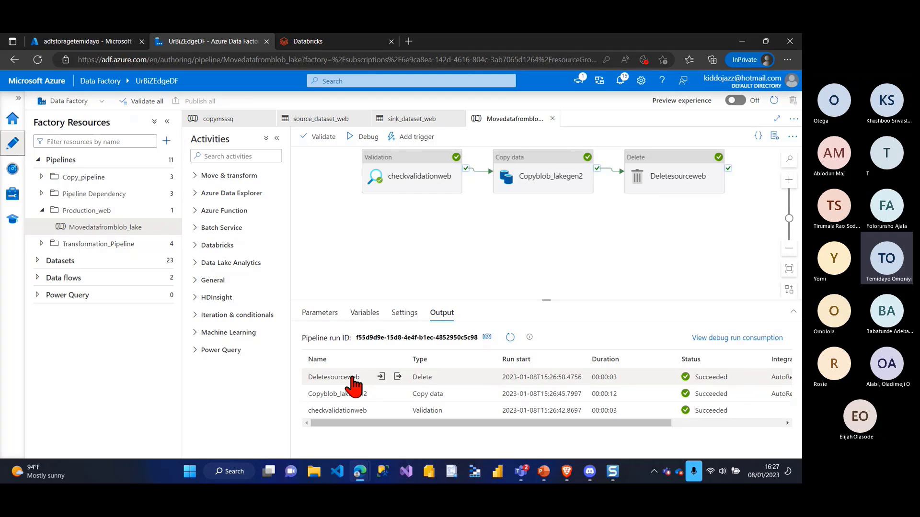
- In the Azure portal, refresh the rawcontainerweb blob list and open the cleanfile container in the adfdatalakeurbizedge account's storage browser
click(75, 40)
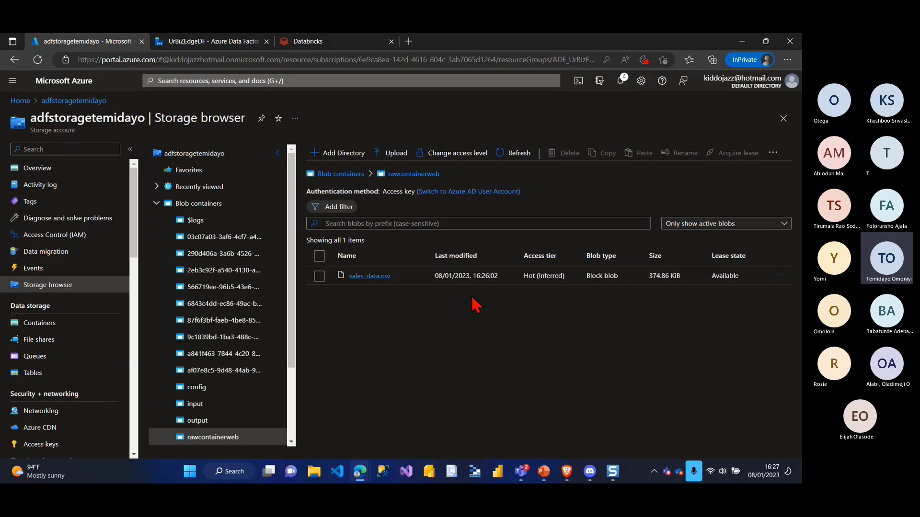
click(510, 158)
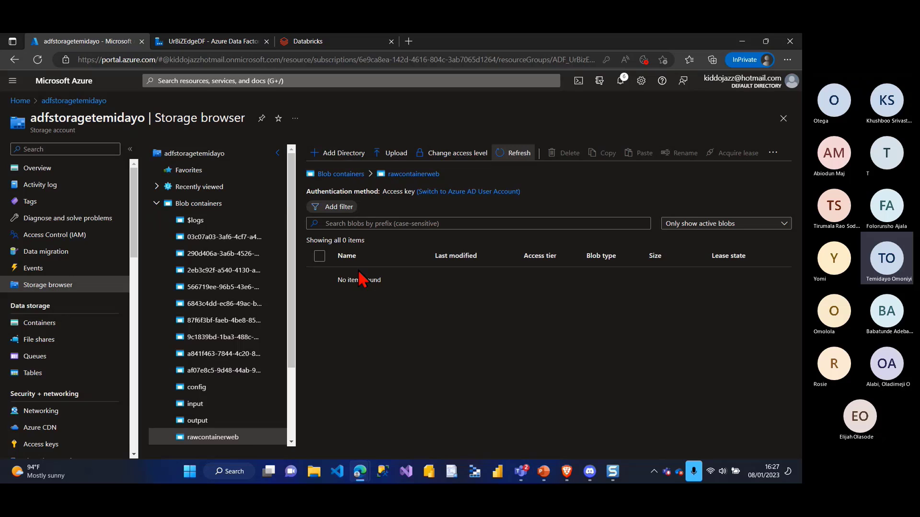
click(20, 100)
click(182, 284)
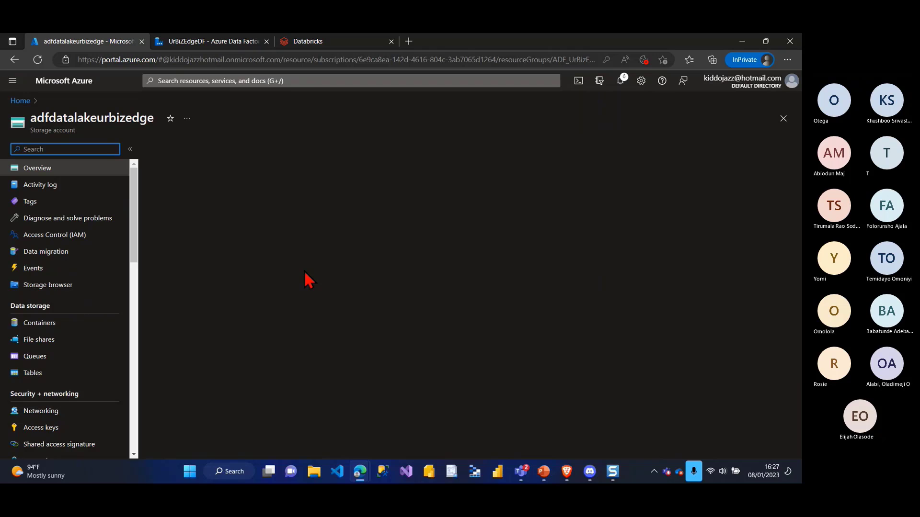
click(43, 250)
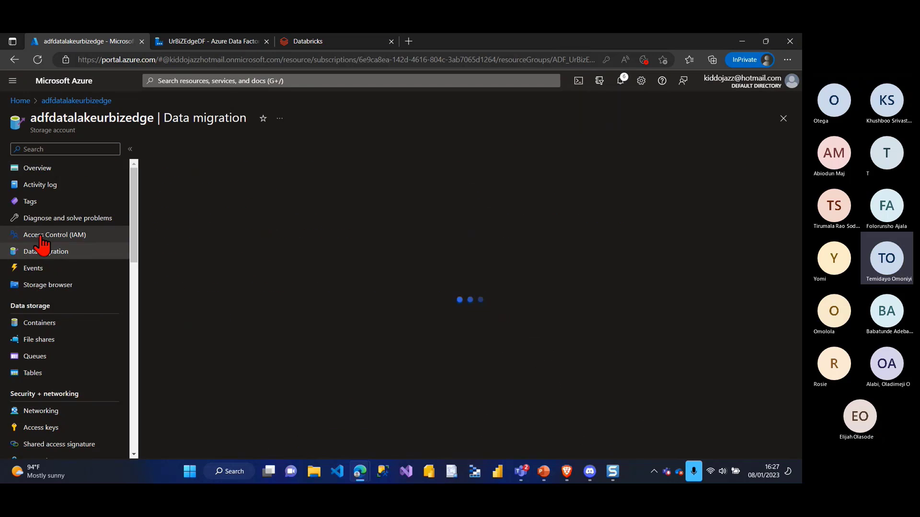
click(44, 286)
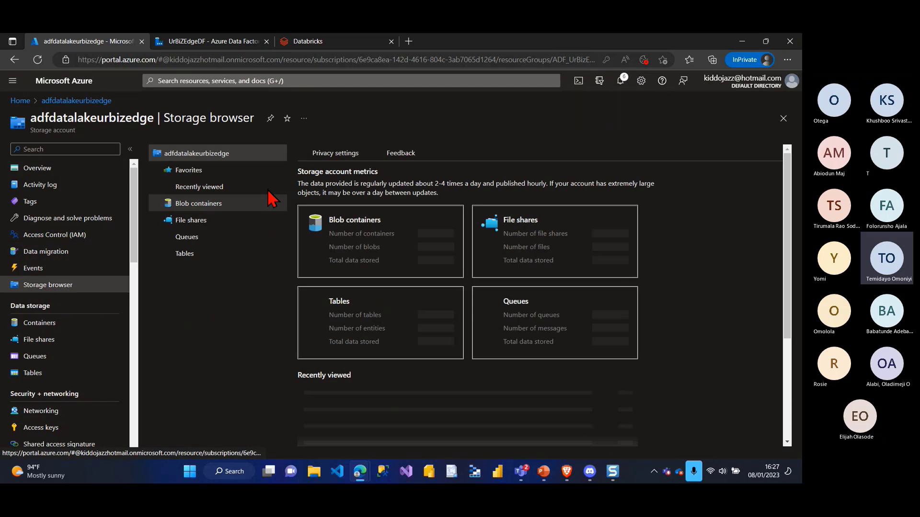
click(184, 204)
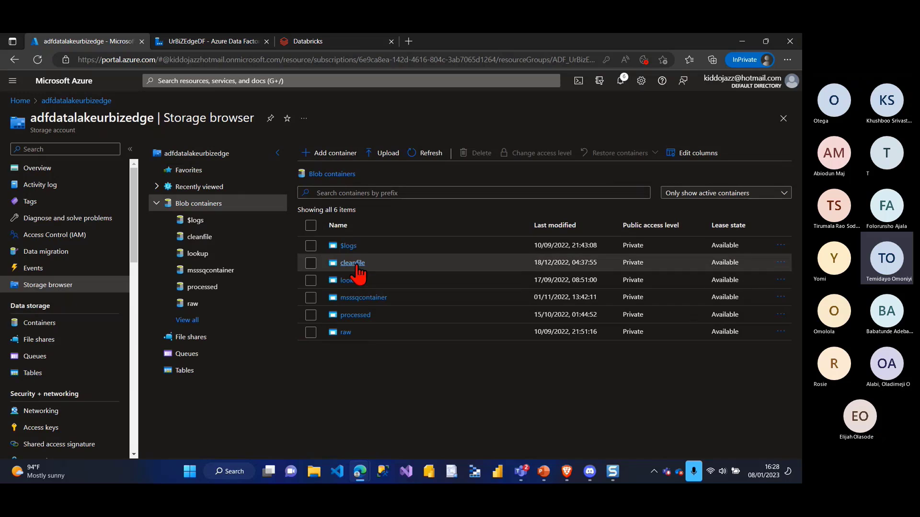
click(353, 263)
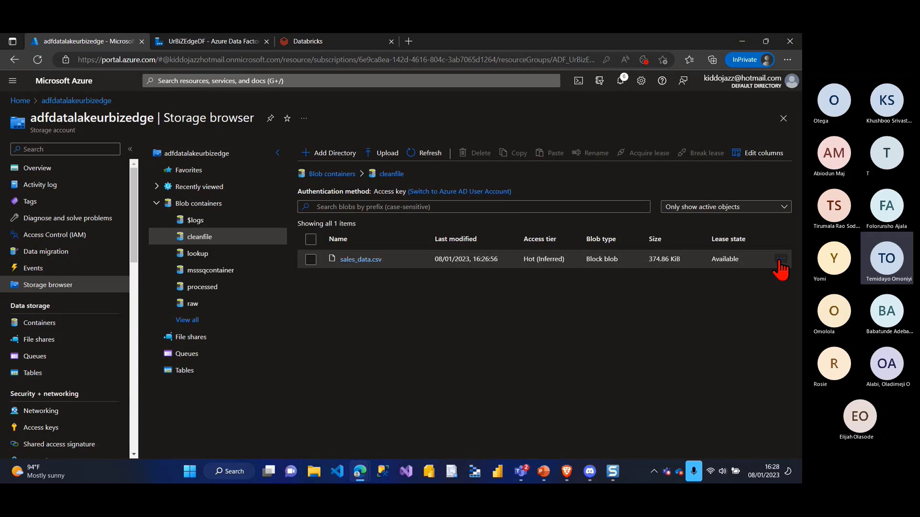
- Delete sales_data.csv from the cleanfile container
click(781, 259)
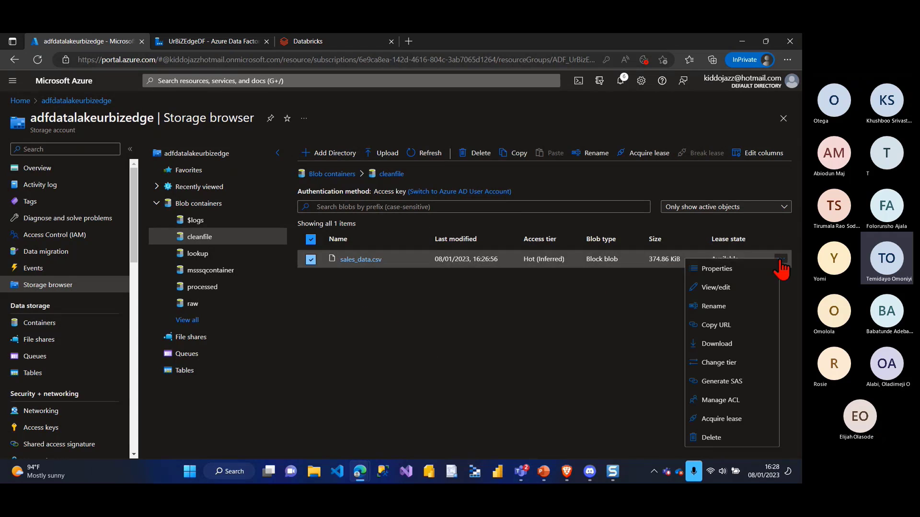
click(704, 437)
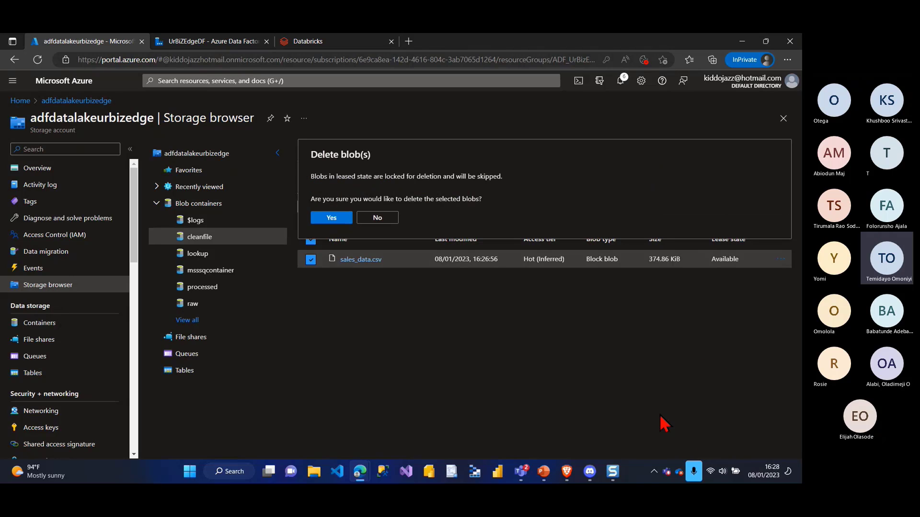
click(330, 218)
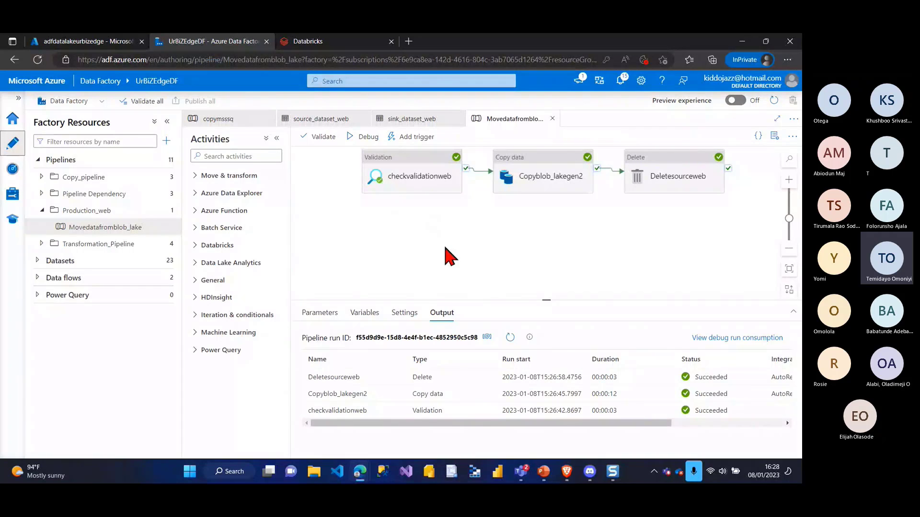
- Switch back to Azure Data Factory and start a new trigger named triggerblob2Gen2 for the Movedatafromblob_lake pipeline
click(409, 139)
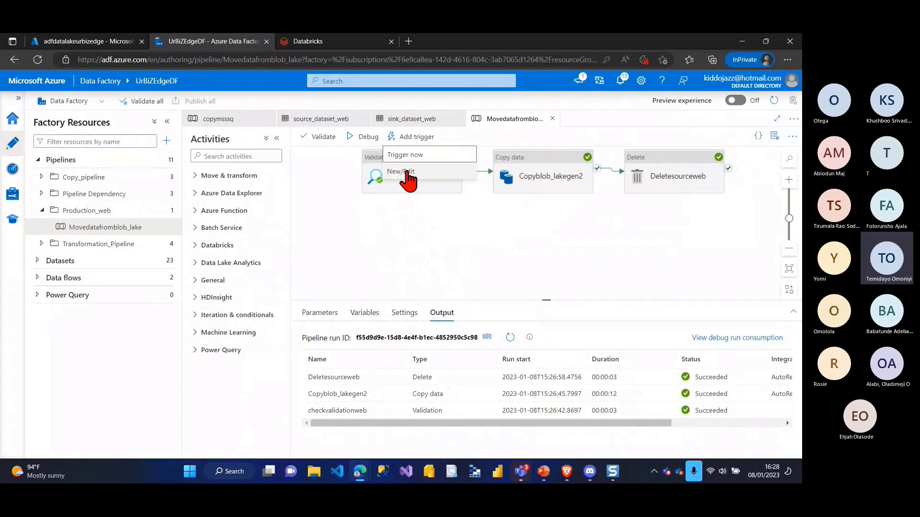
click(408, 178)
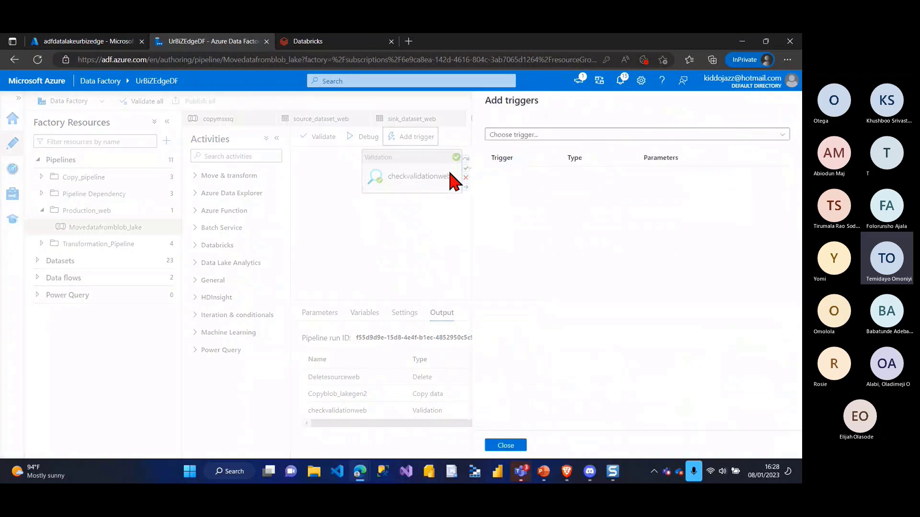
click(542, 138)
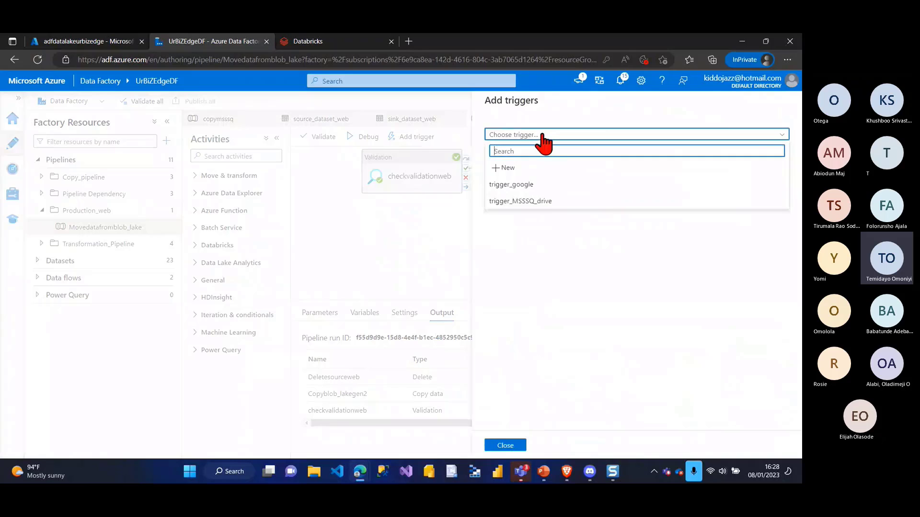
click(513, 171)
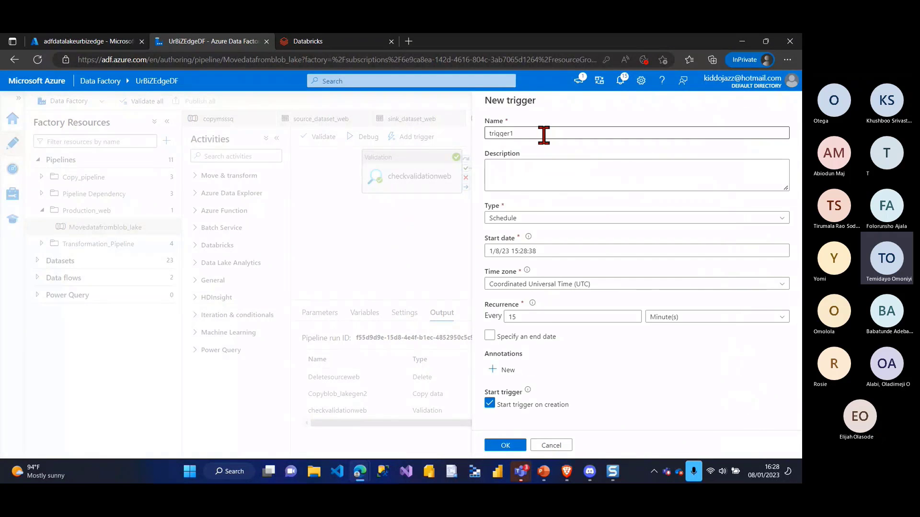
click(544, 135)
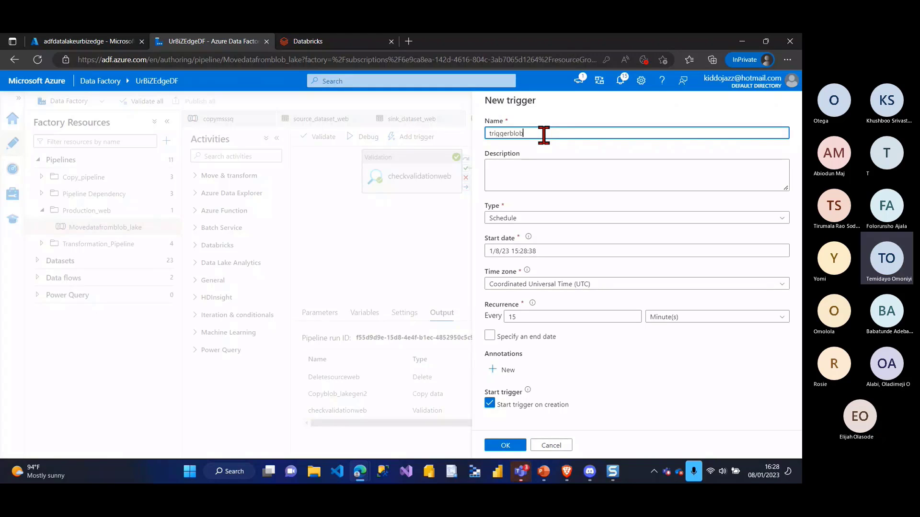
text(Gen2)
- Describe the trigger as "This starts the entire Azure Pipeline" and set its type to Storage events
click(542, 173)
text(This starts the e)
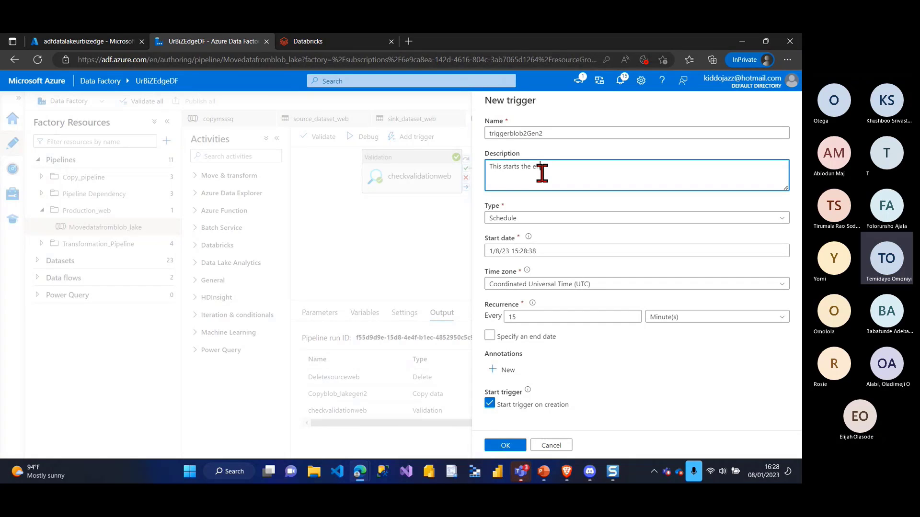
text(Azure P)
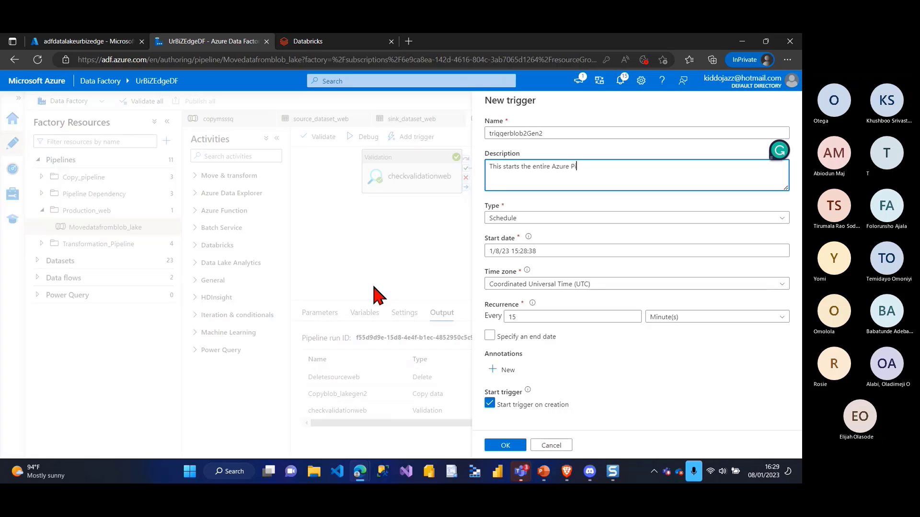
text(ipeline)
click(373, 287)
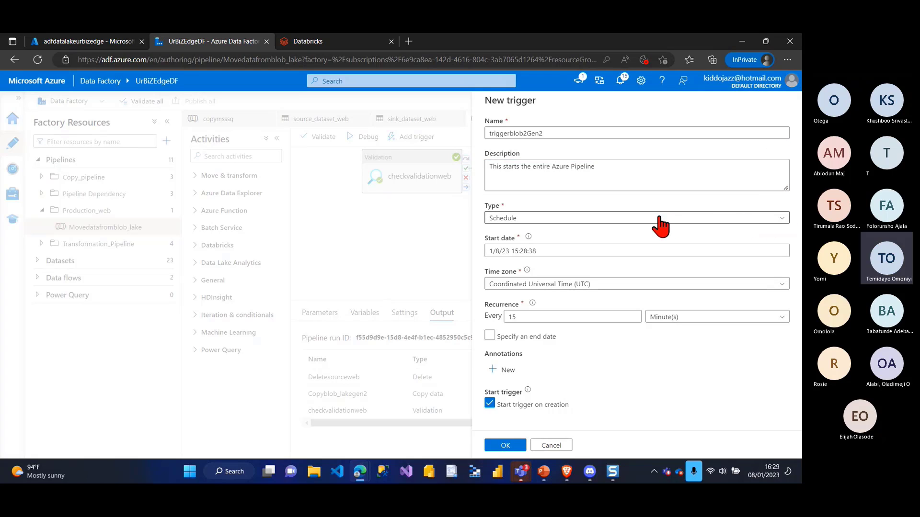
click(775, 219)
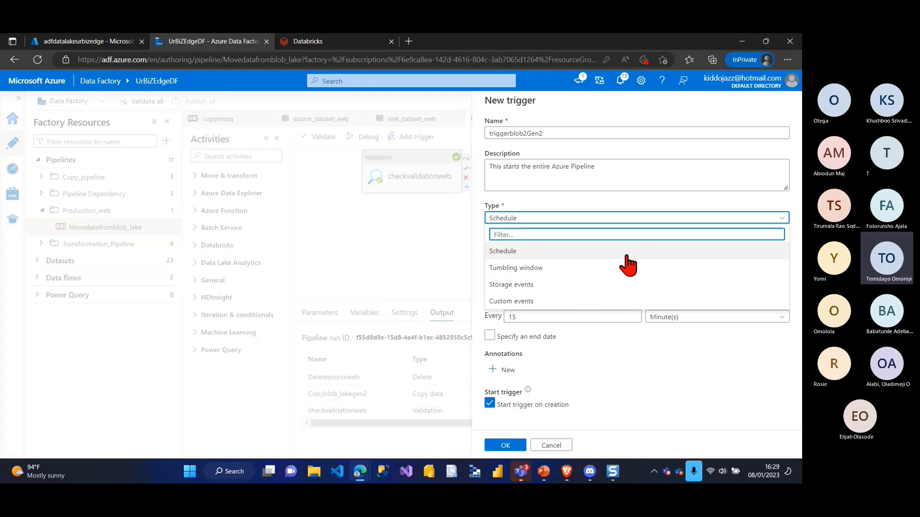
click(577, 285)
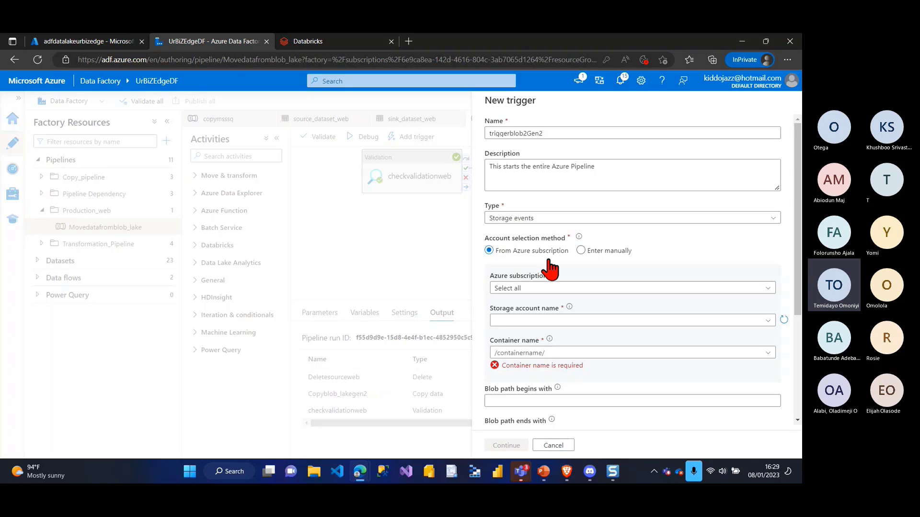
- Set the trigger's Azure subscription to MSDN Platforms Subscription and its storage account to the source blob storage account
scroll(568, 293, down, 1)
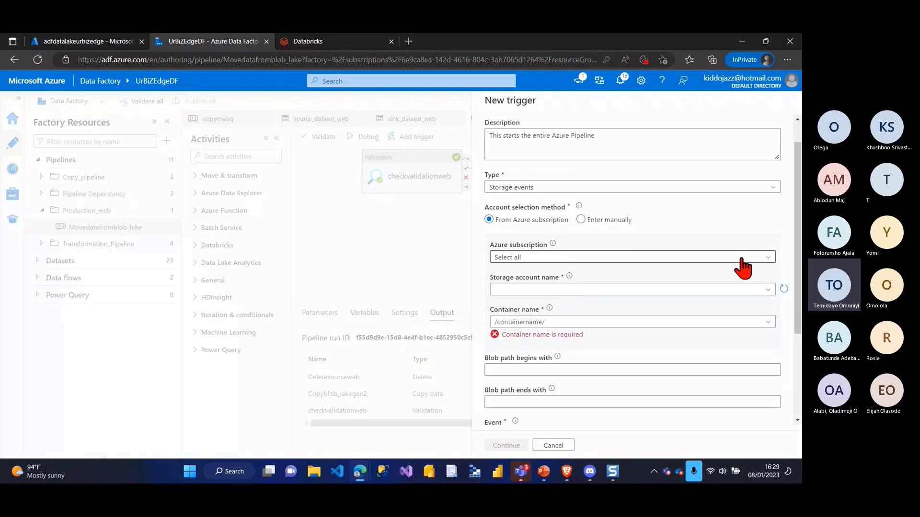
click(772, 258)
click(649, 286)
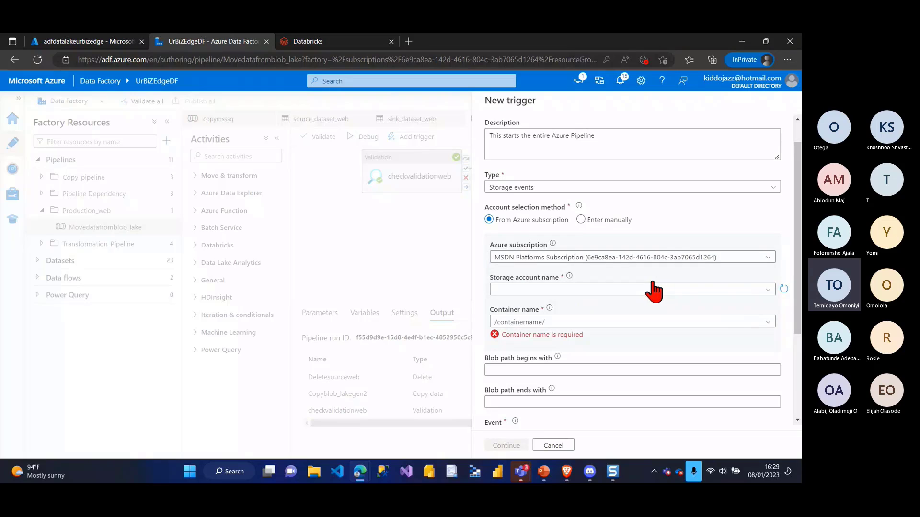
click(770, 289)
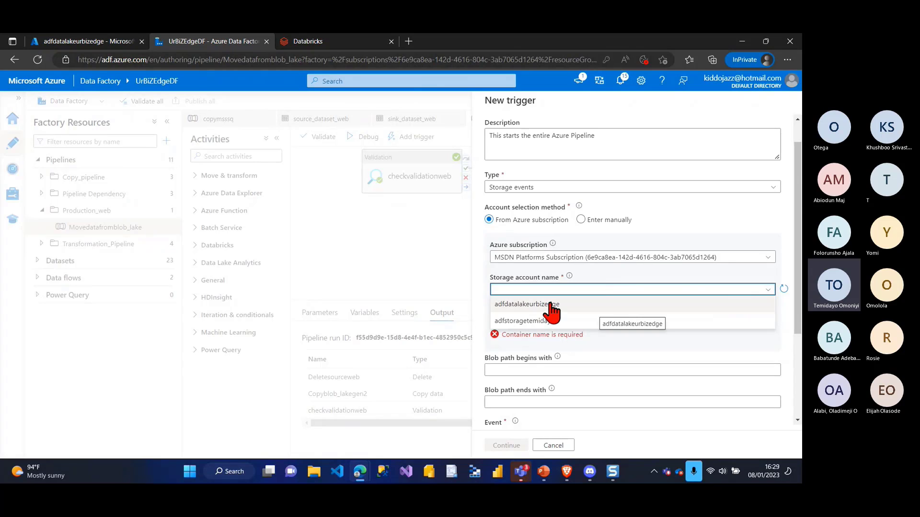
click(551, 321)
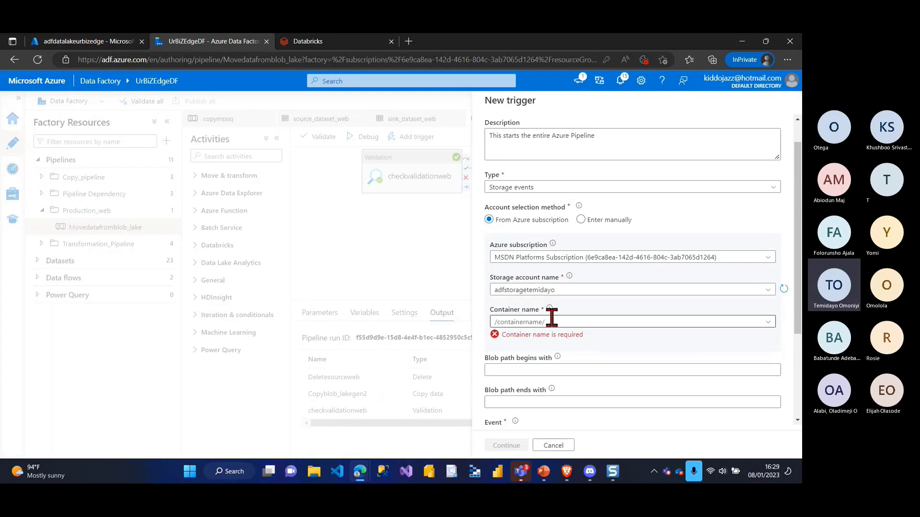
- Set the trigger's container name to rawcontainerweb
click(768, 322)
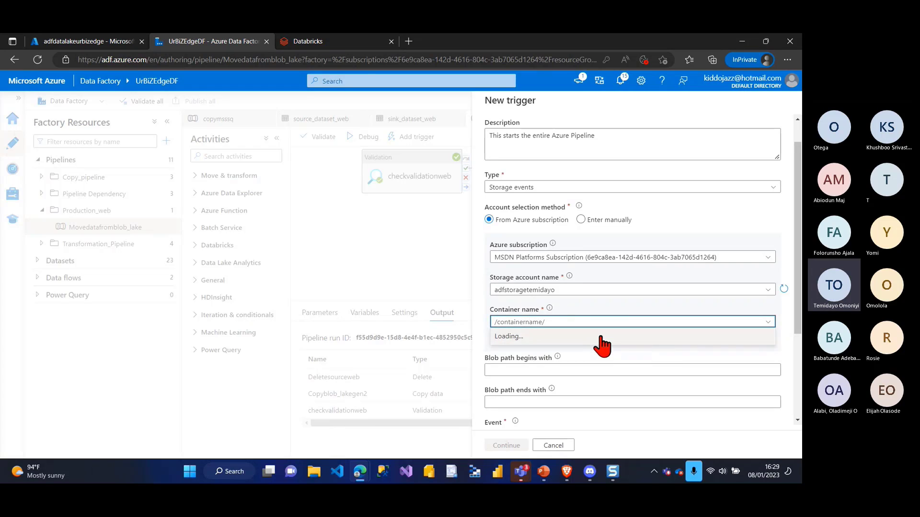
scroll(644, 321, down, 5)
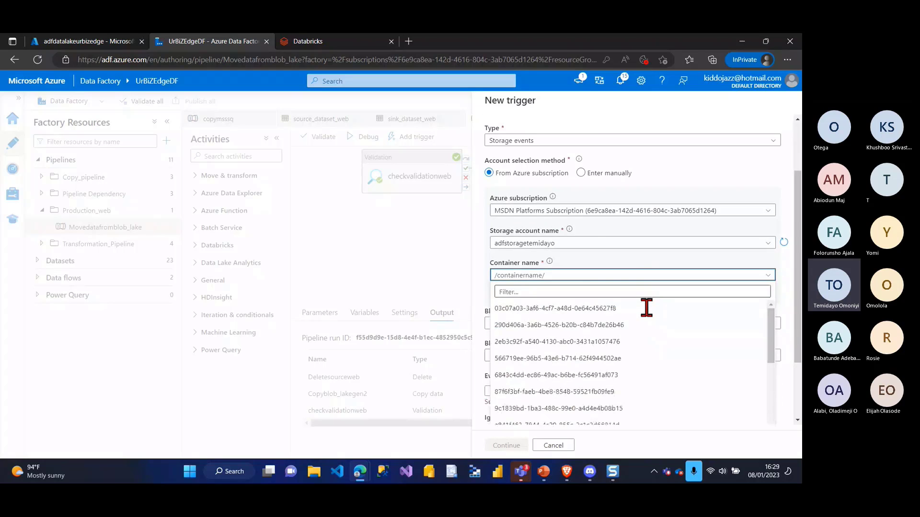
scroll(623, 301, down, 3)
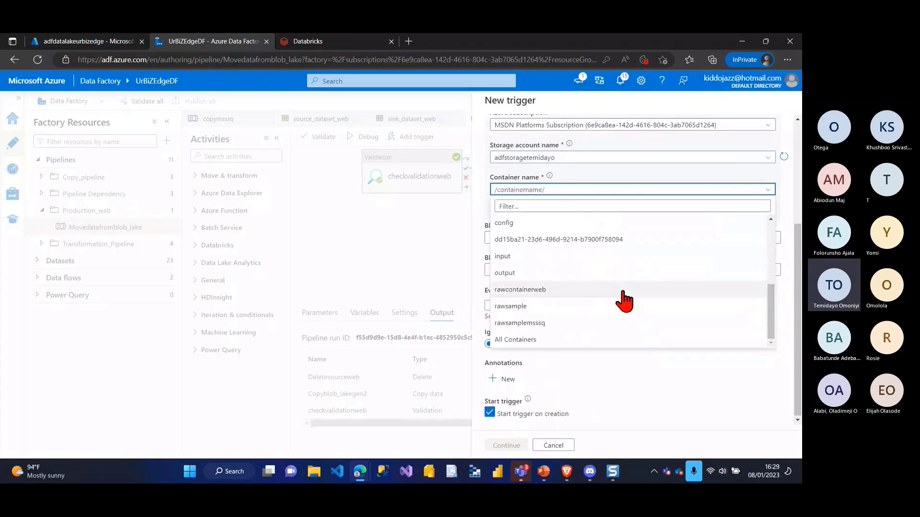
click(527, 291)
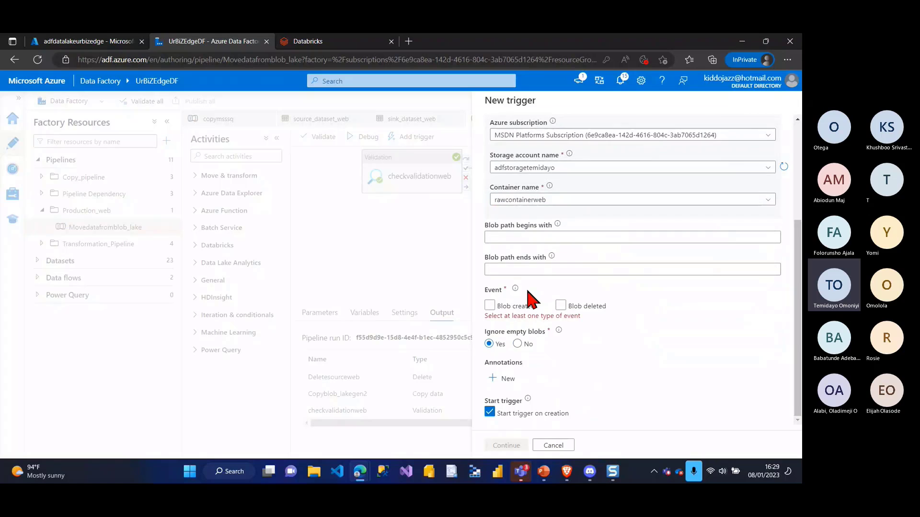
- Switch to File Explorer and open the Data_set folder at Documents > Python Scripts > PySPark
click(517, 237)
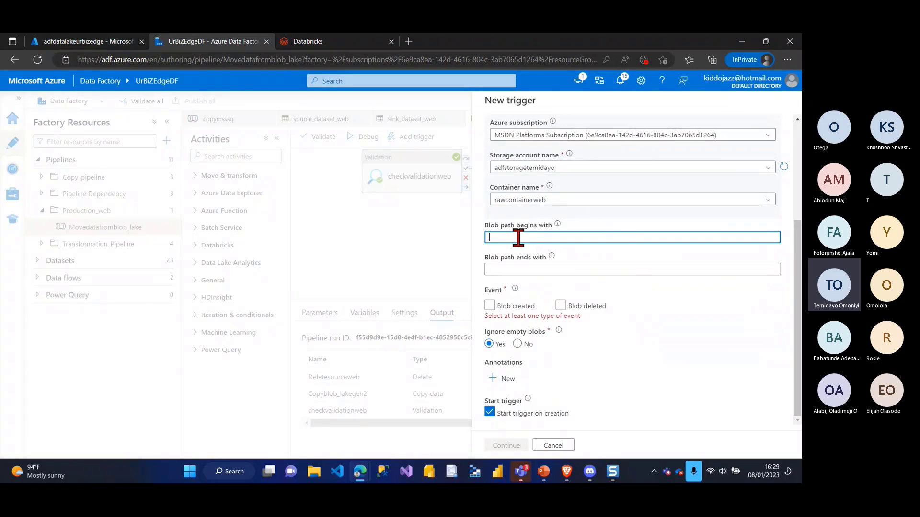
click(313, 472)
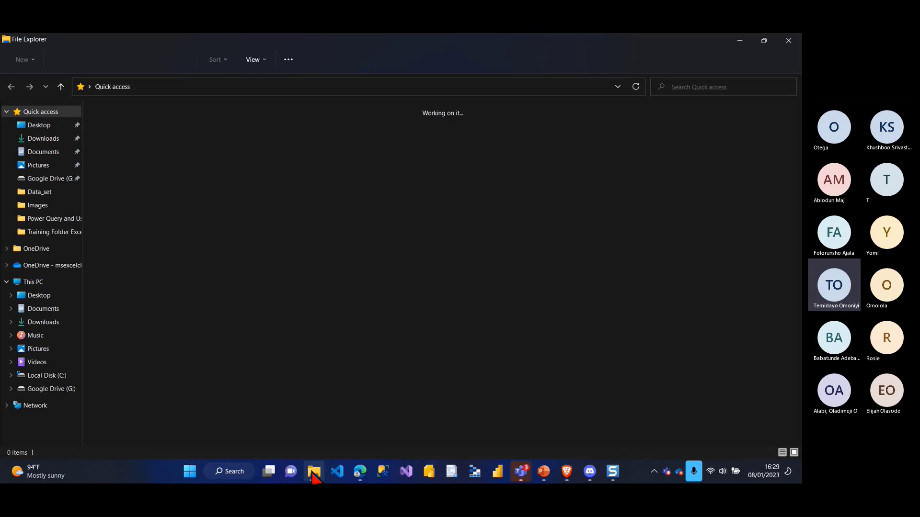
click(38, 296)
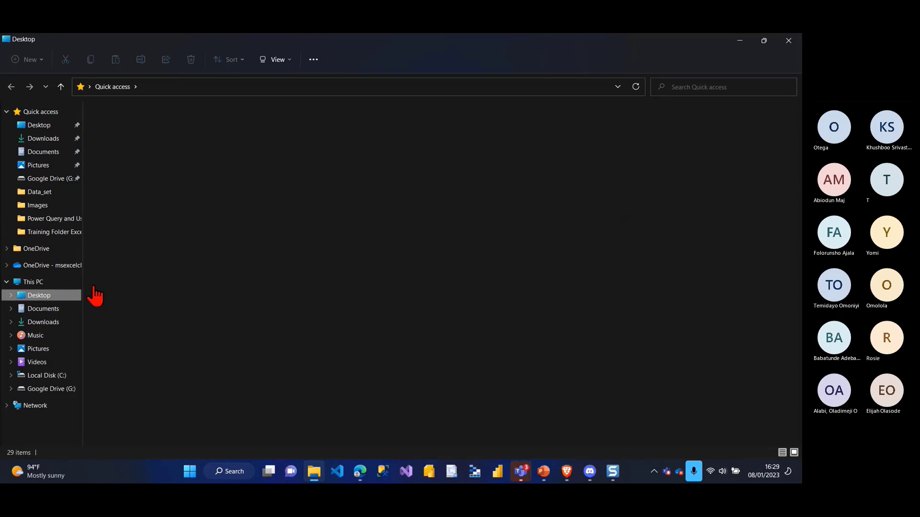
click(48, 309)
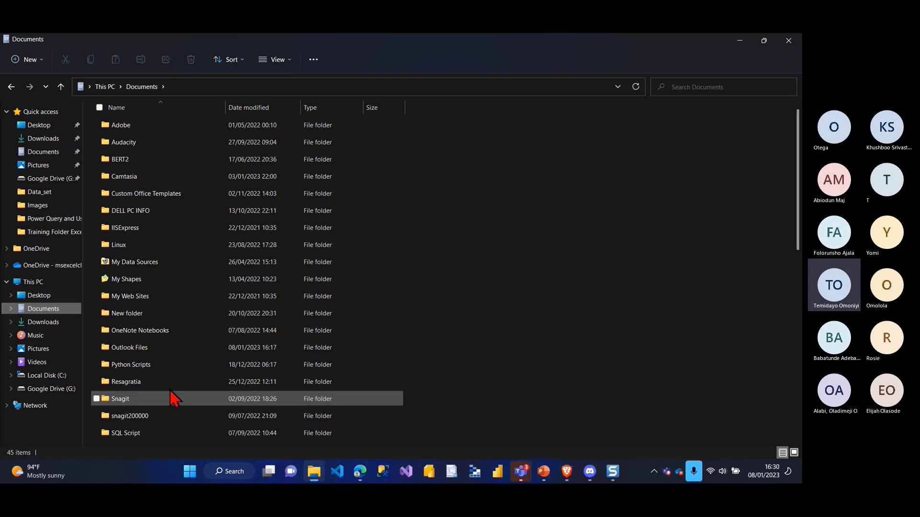
double_click(155, 370)
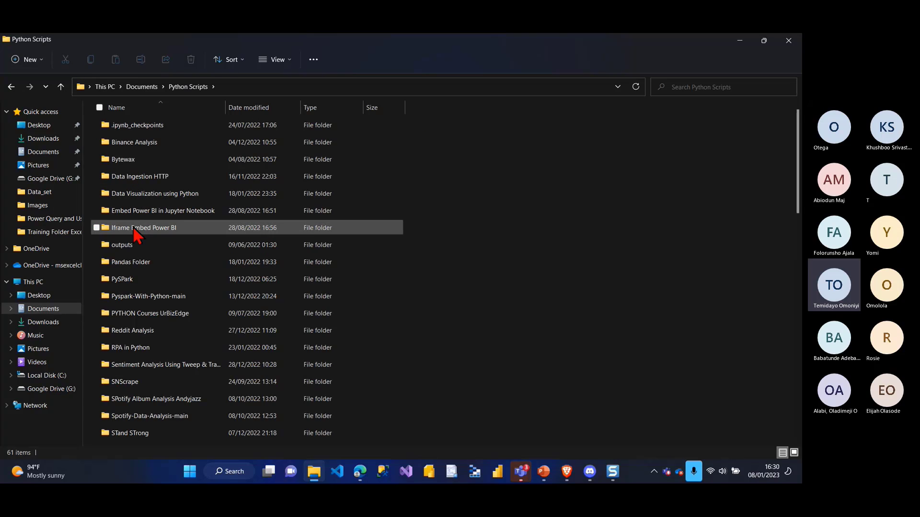
double_click(141, 279)
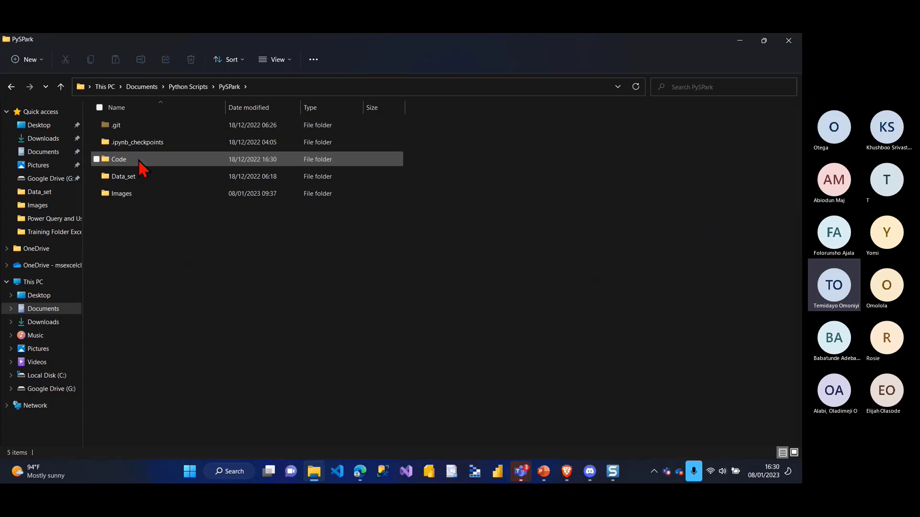
double_click(127, 177)
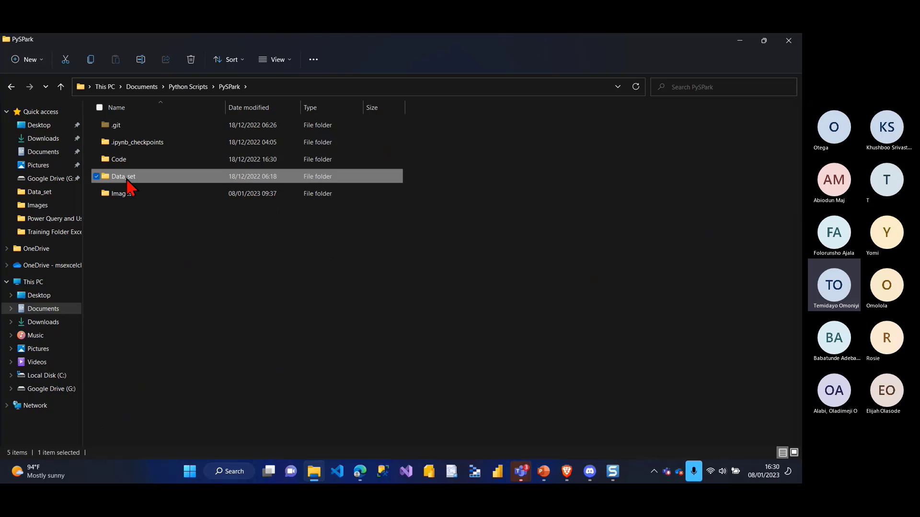
- Copy the full file name of sales_data.csv, including its extension, without renaming the file
right_click(145, 212)
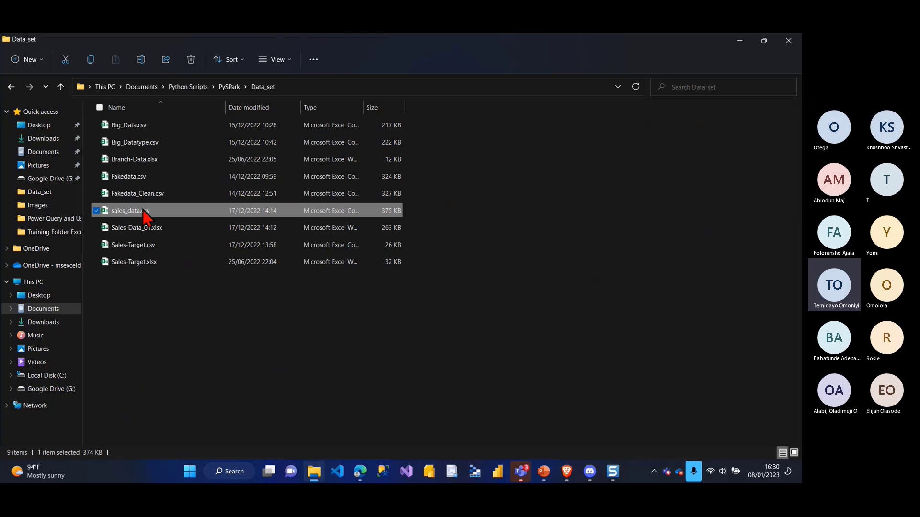
click(198, 218)
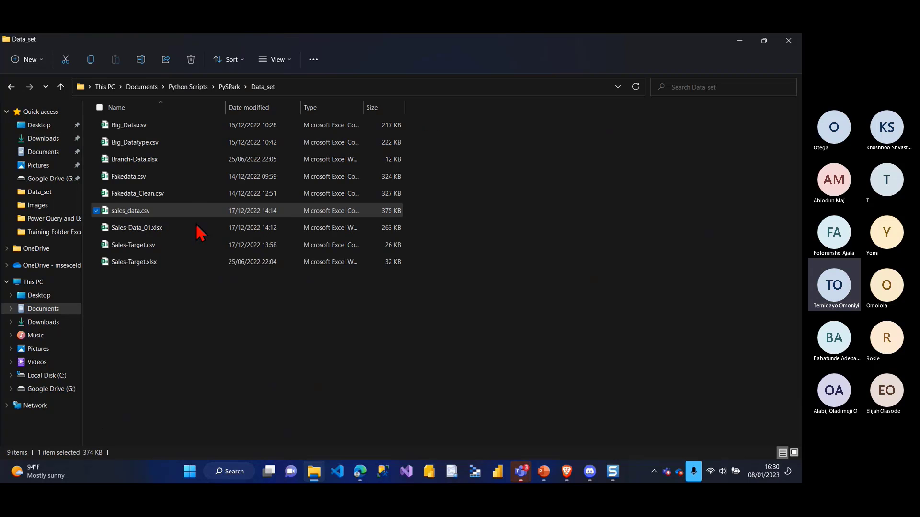
key(shift+Right)
key(shift+Right)
key(shift+Right)
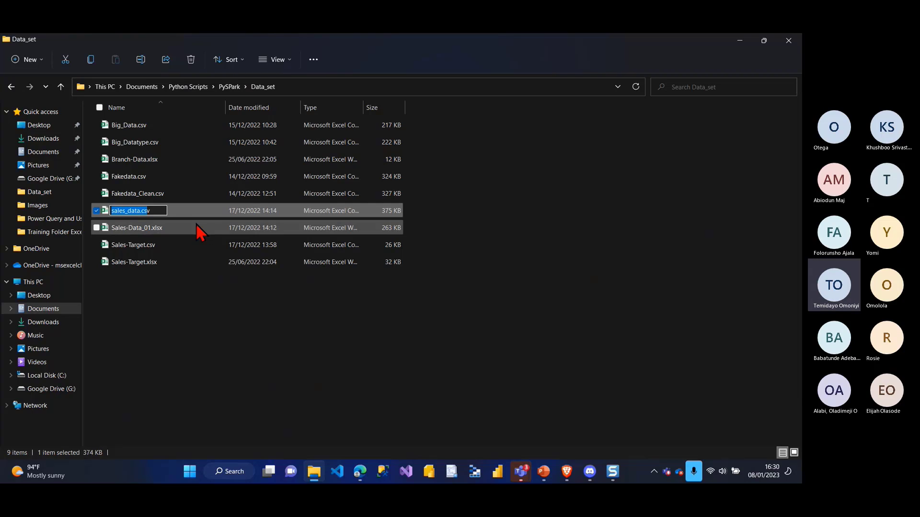
key(Return)
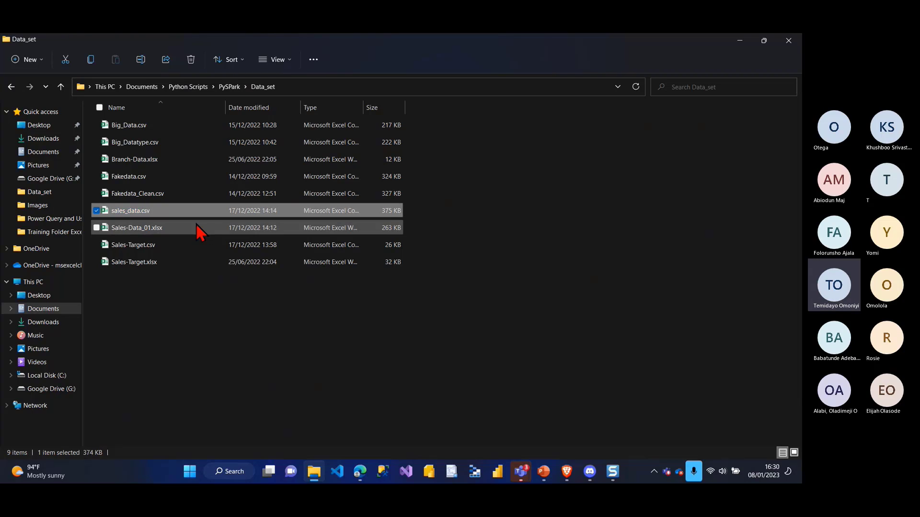
- Switch back to Azure Data Factory, set the trigger's blob path to begin with sales_data.csv and enable the Blob created event
key(alt+Tab)
key(alt+Tab)
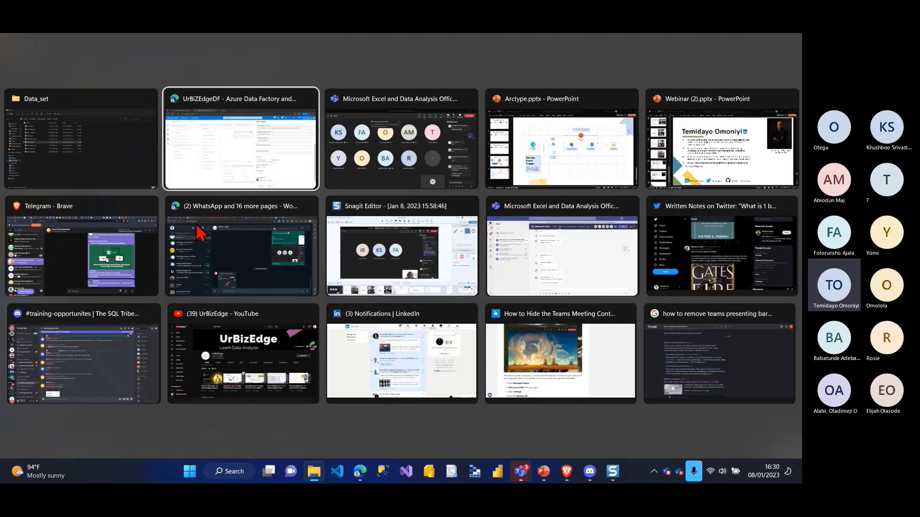
click(538, 236)
text(sales_data.csv)
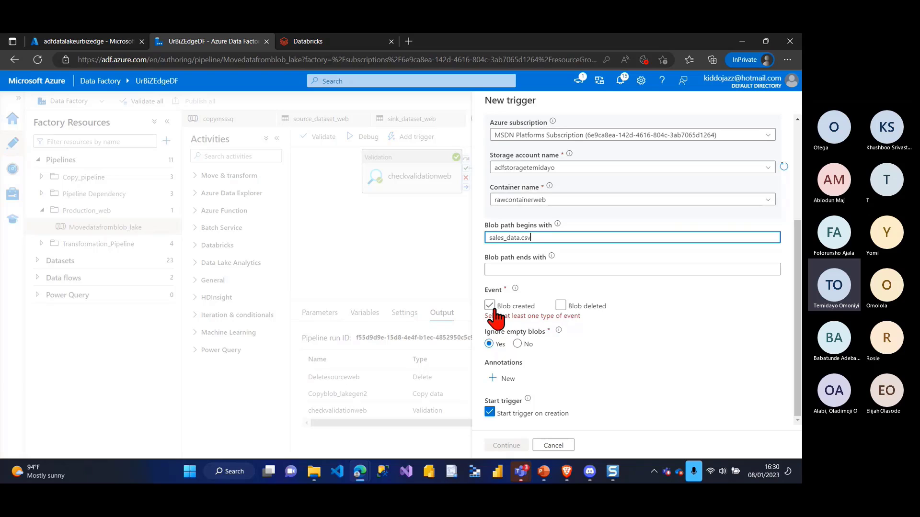
click(489, 306)
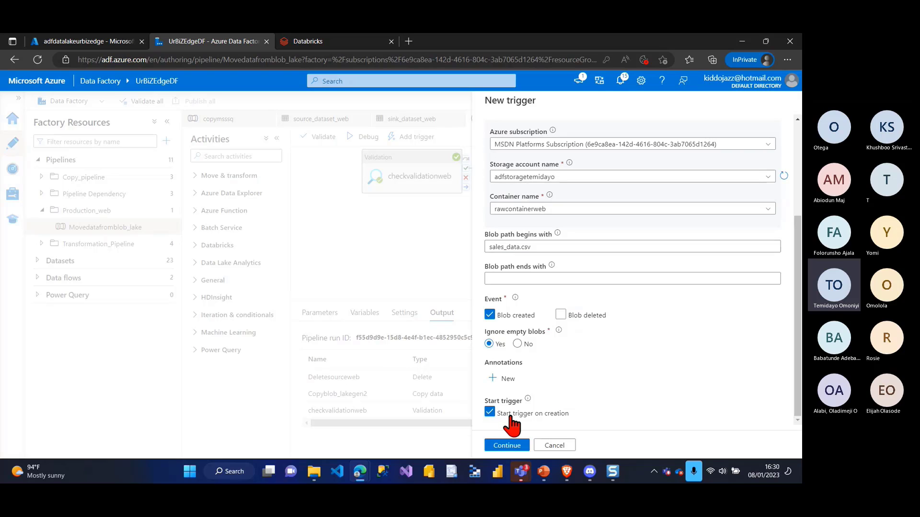
- Finish creating the trigger with no run parameters and publish triggerblob2Gen2 to the live environment
click(502, 445)
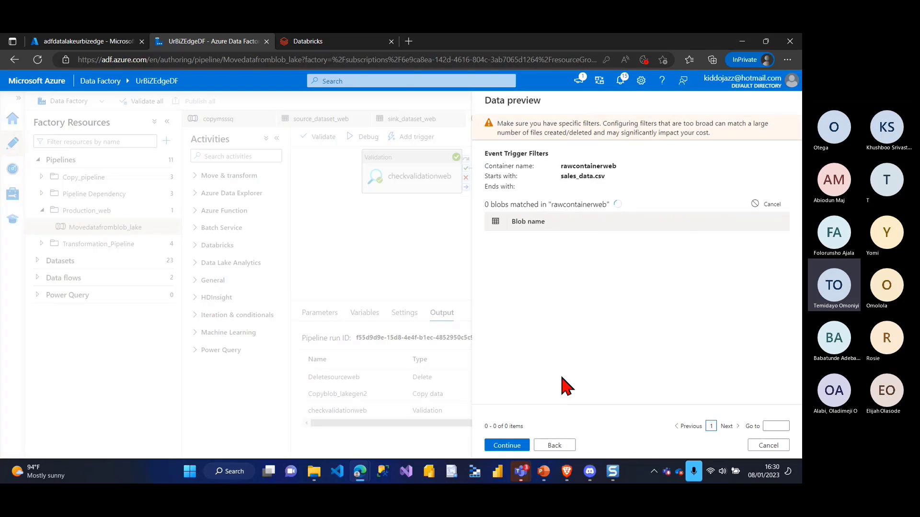
click(504, 446)
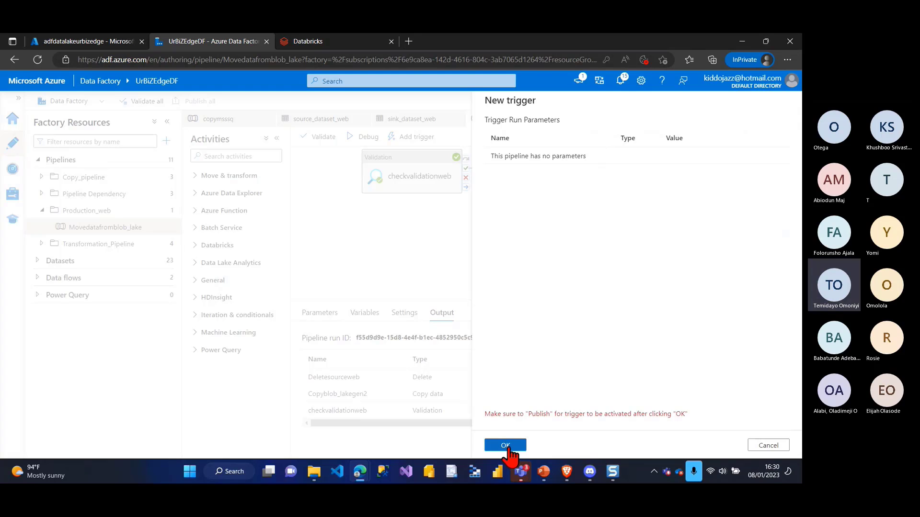
click(507, 446)
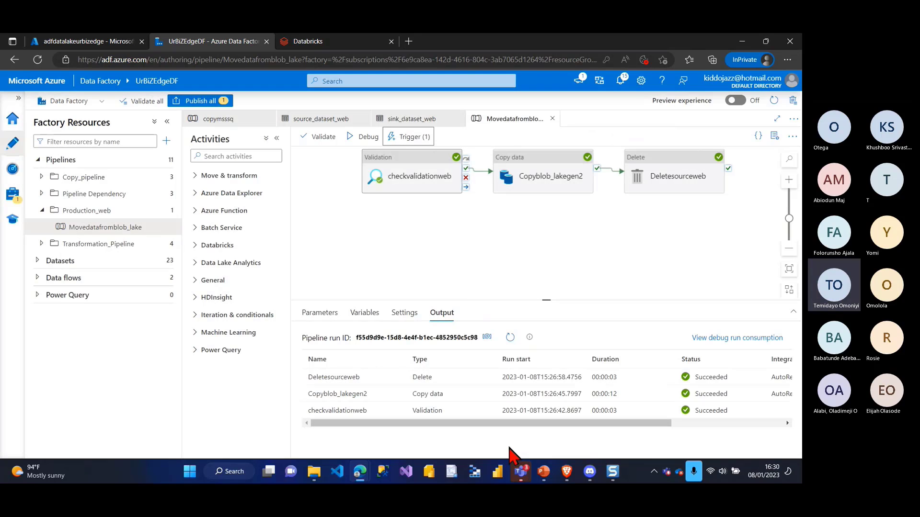
click(187, 100)
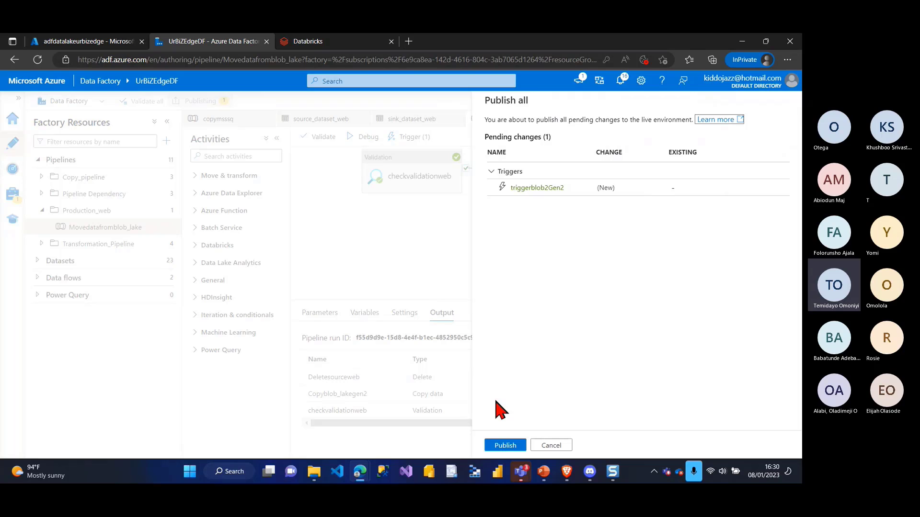
click(507, 444)
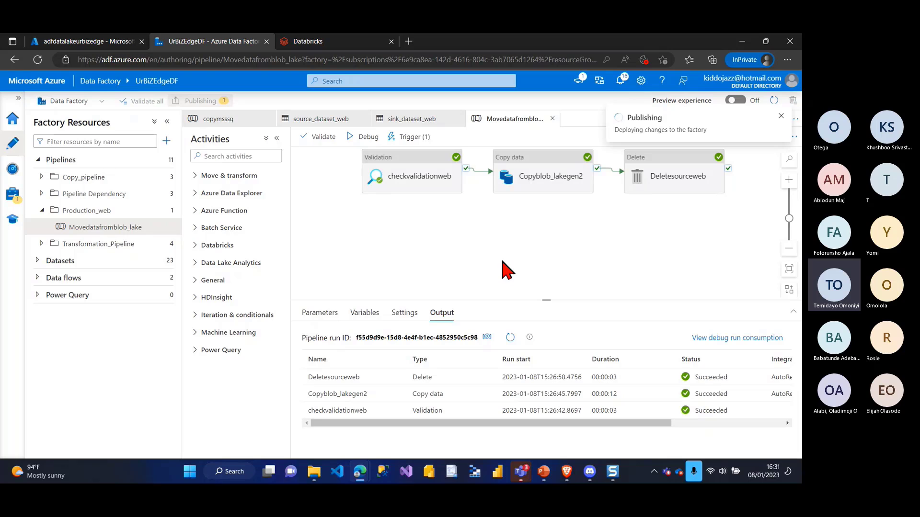
- Switch to Microsoft Teams to read the latest questions in the meeting chat
click(521, 471)
mouse_move(564, 390)
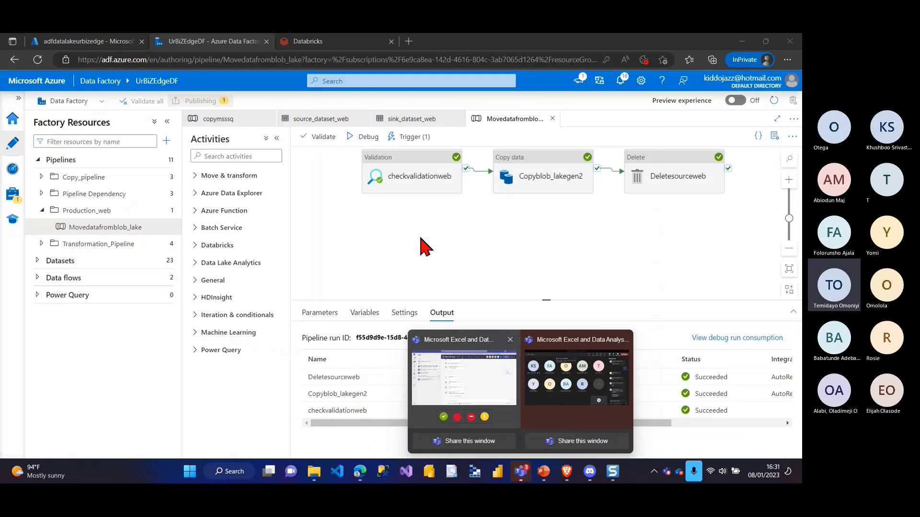
click(420, 241)
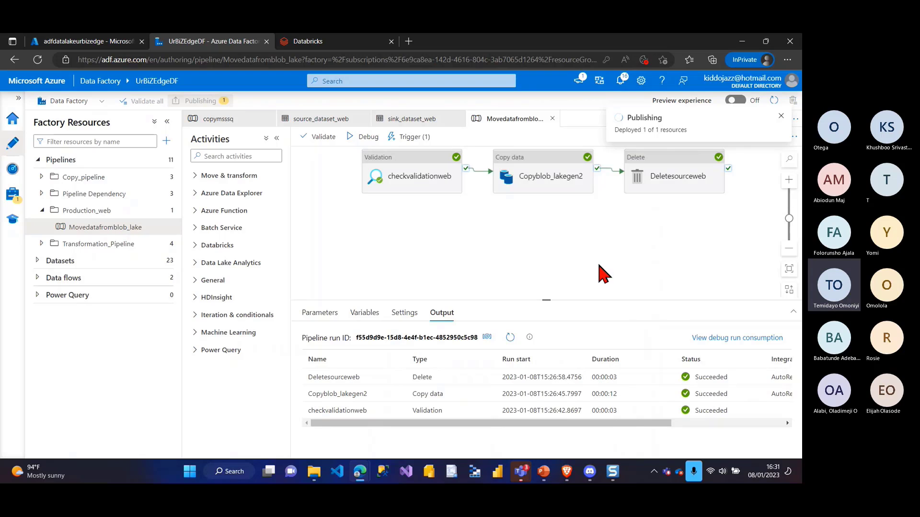
- Switch to the Azure portal and open the rawcontainerweb container in the source blob storage account's storage browser
click(70, 44)
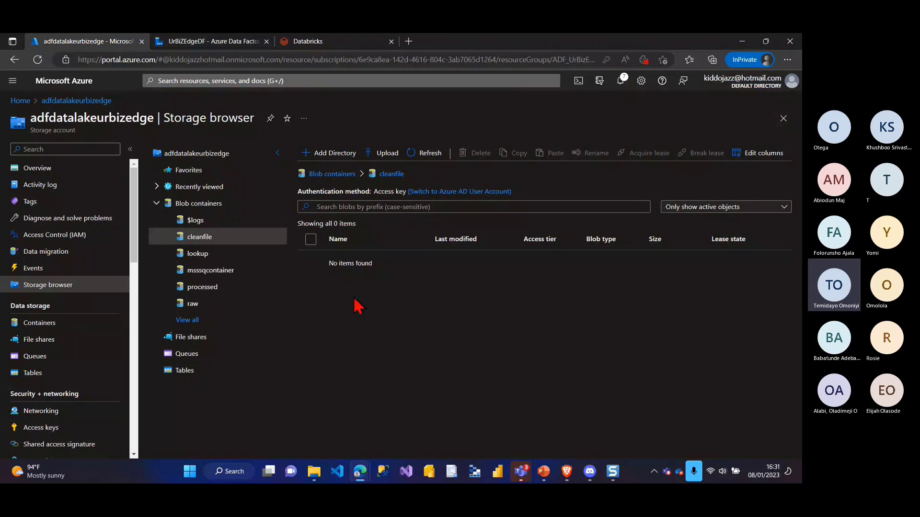
click(20, 101)
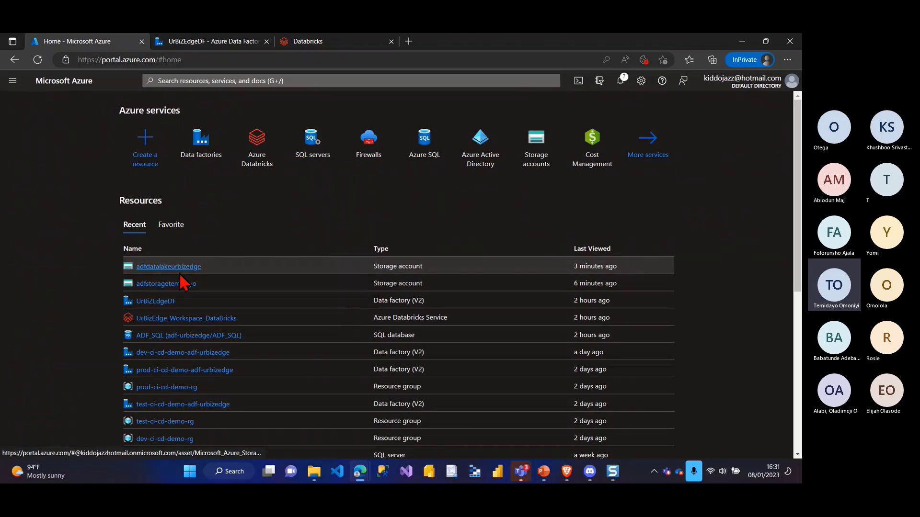
click(179, 286)
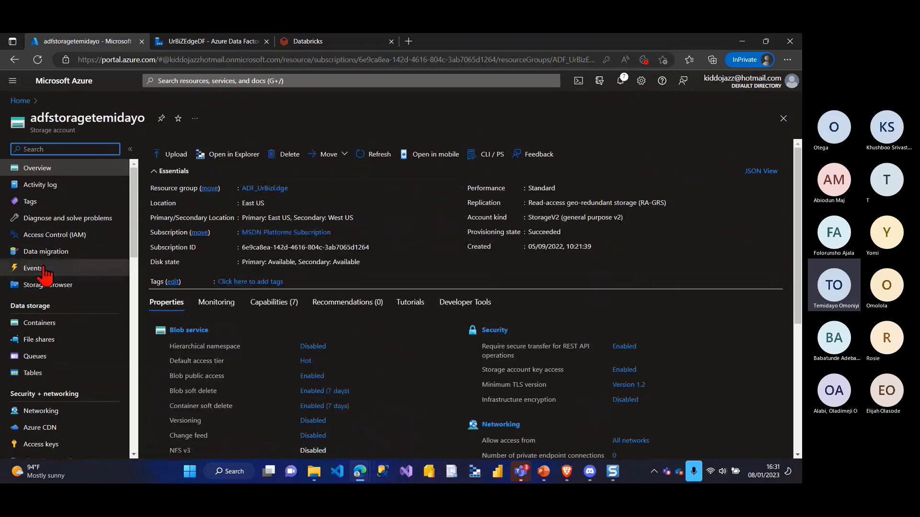
click(47, 284)
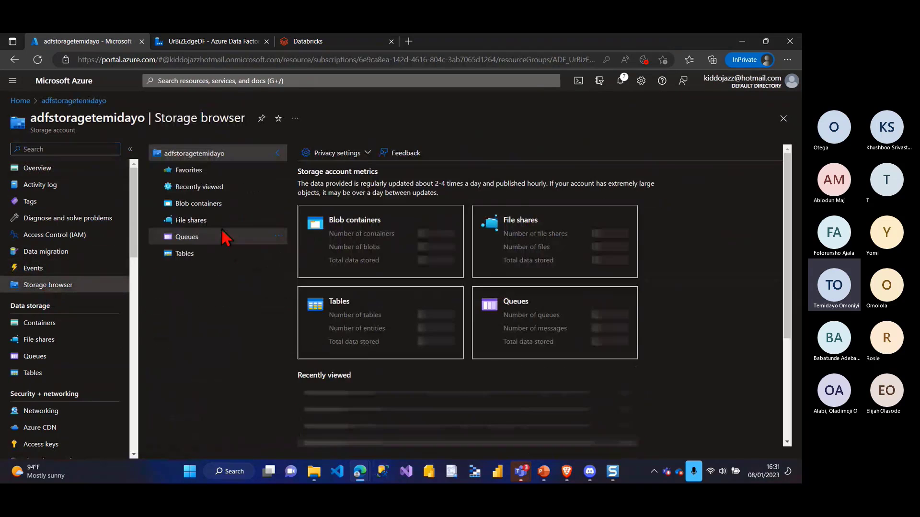
click(203, 205)
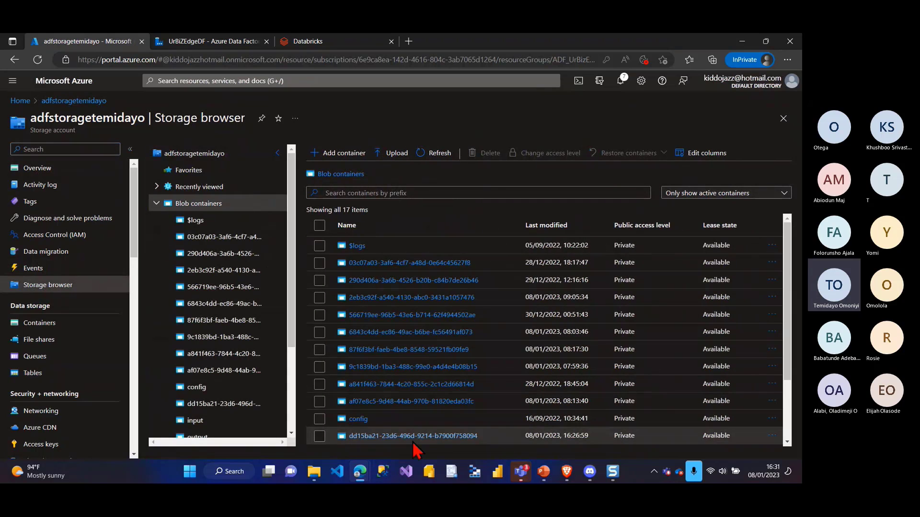
scroll(419, 426, down, 3)
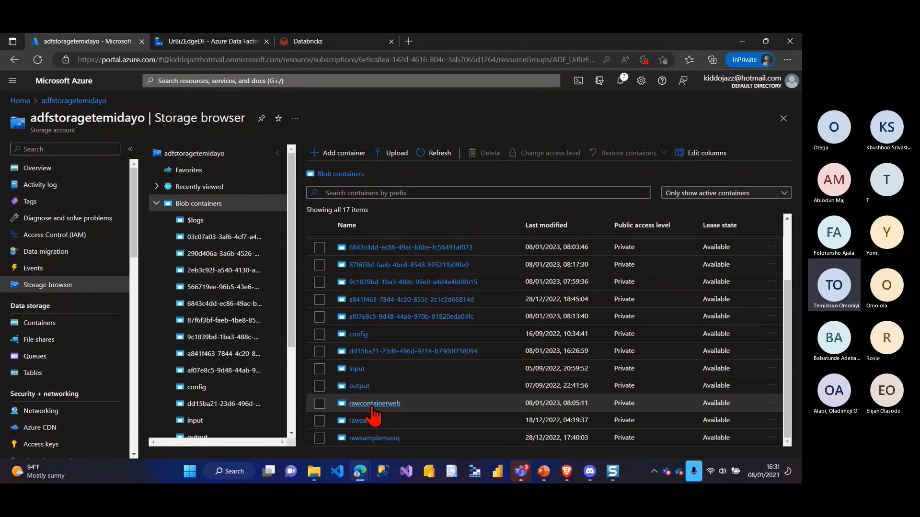
click(374, 404)
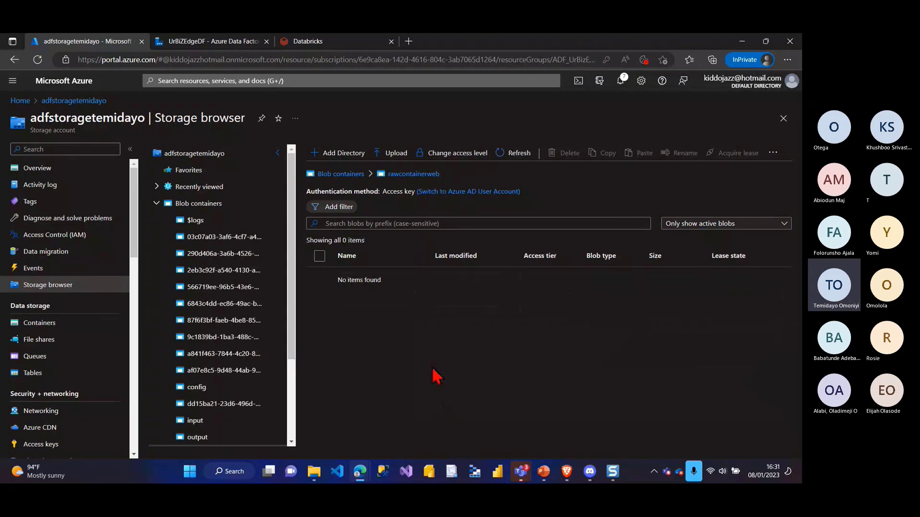
- Upload sales_data.csv from the Data_set folder to the rawcontainerweb container and refresh the container's blob list
click(180, 44)
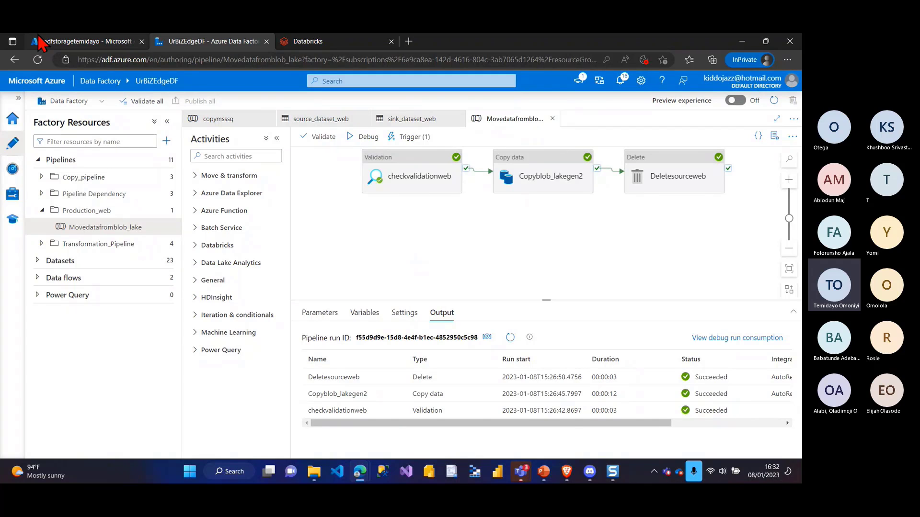
click(64, 43)
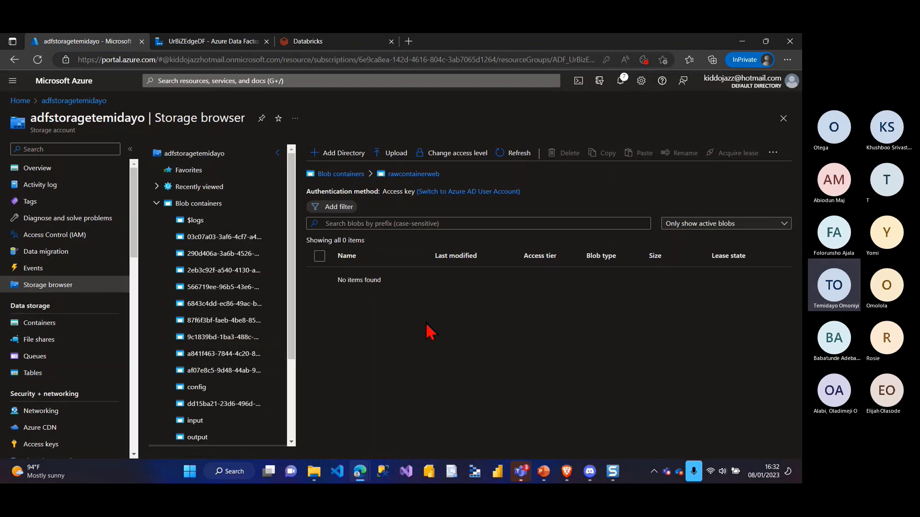
click(390, 156)
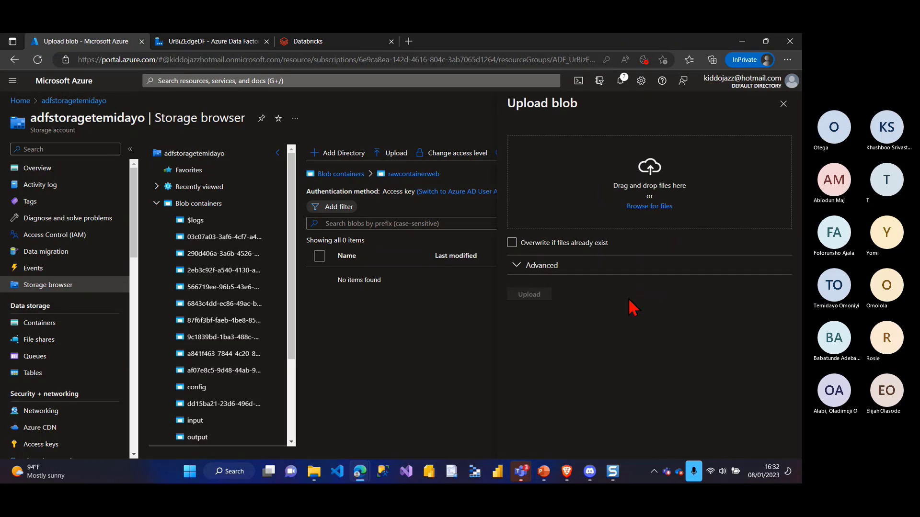
click(658, 212)
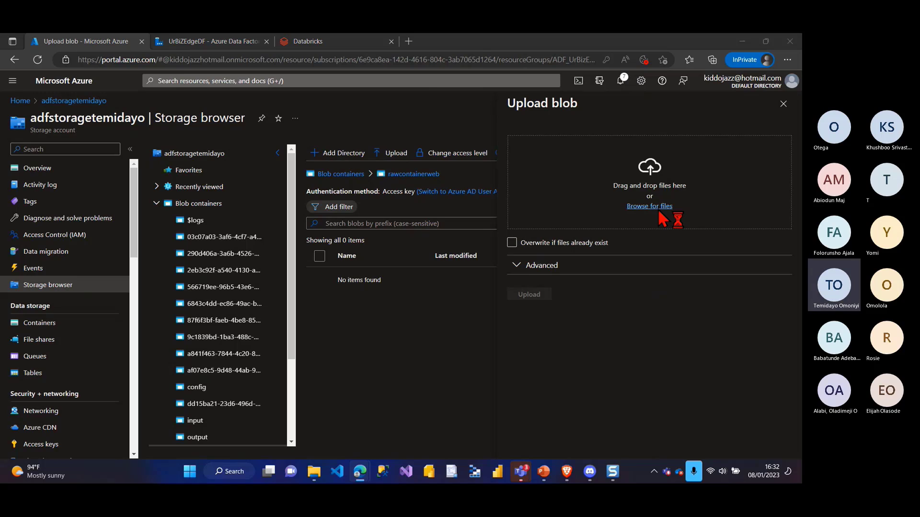
click(149, 203)
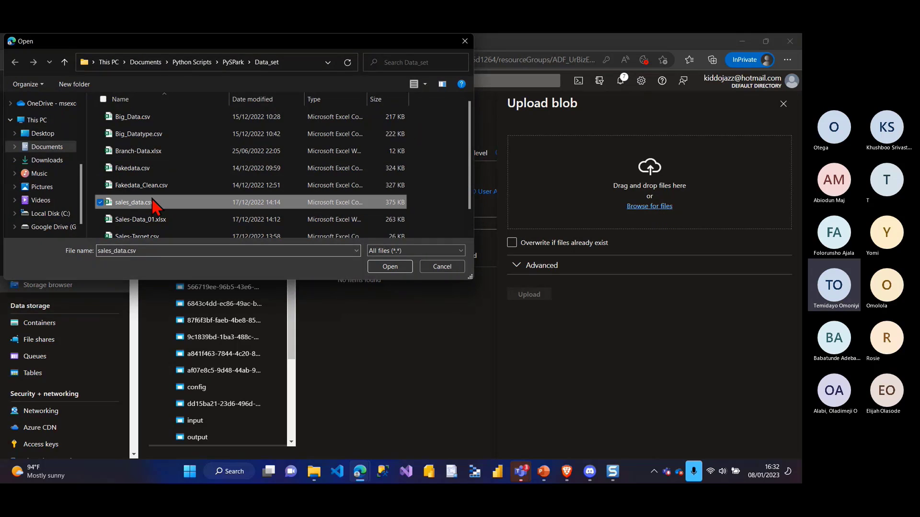
click(407, 271)
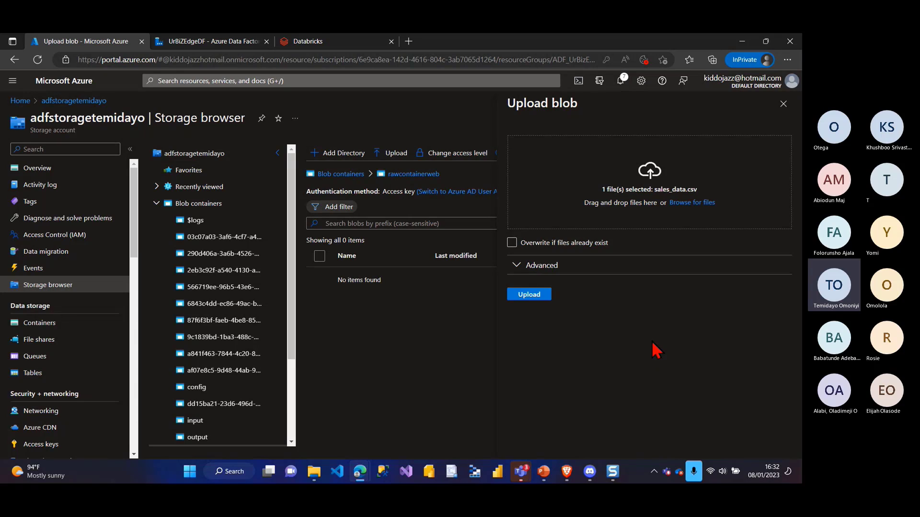
click(536, 297)
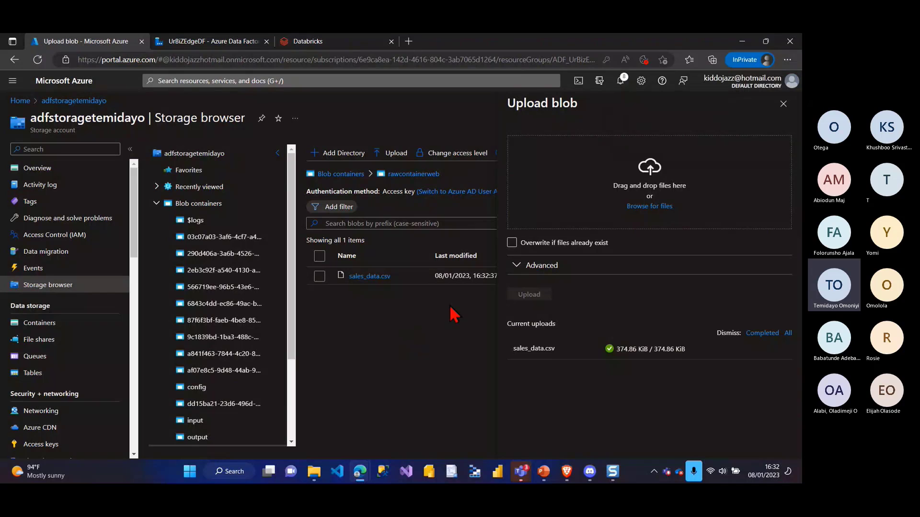
click(785, 107)
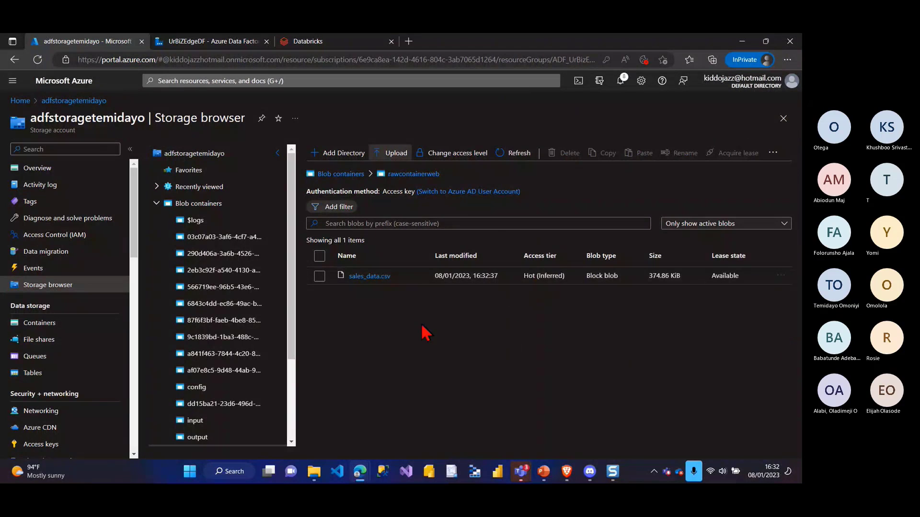
click(434, 175)
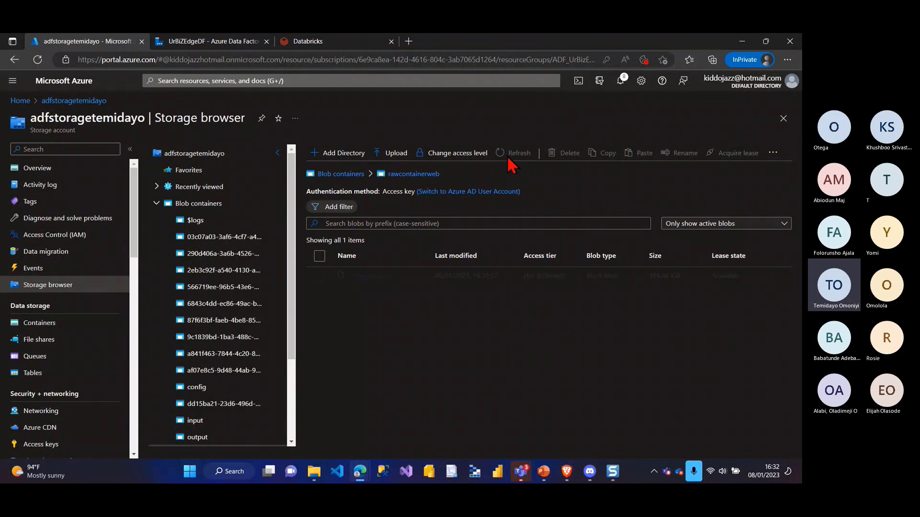
click(510, 156)
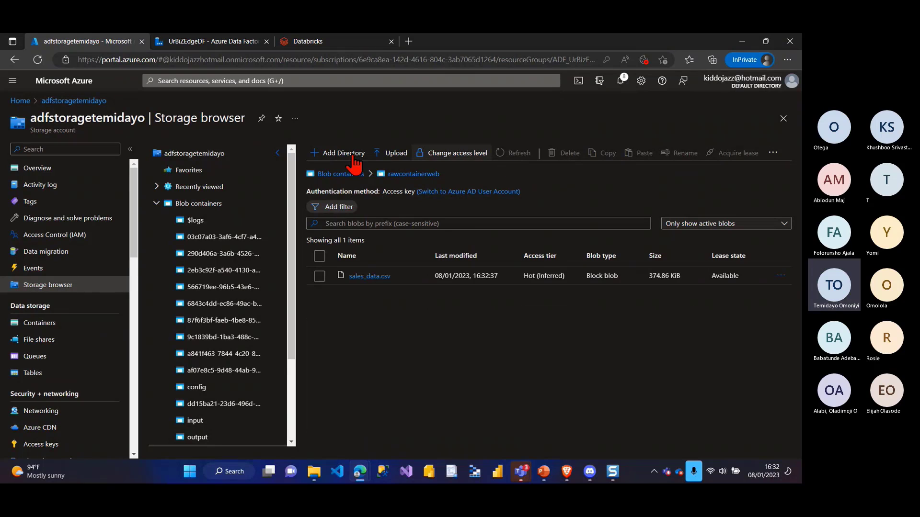
- Switch to Azure Data Factory and check the triggered pipeline runs in monitoring, refreshing the list for the Movedatafromblob_lake run's status
click(182, 42)
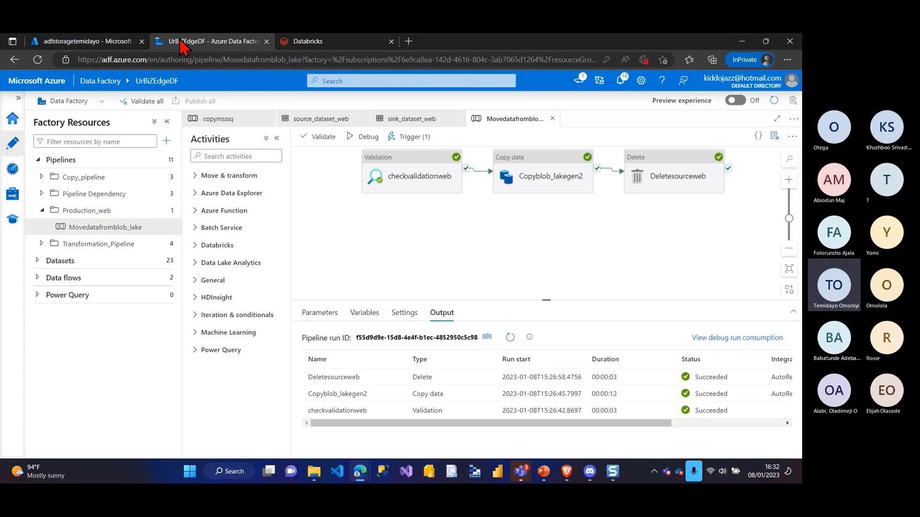
click(13, 172)
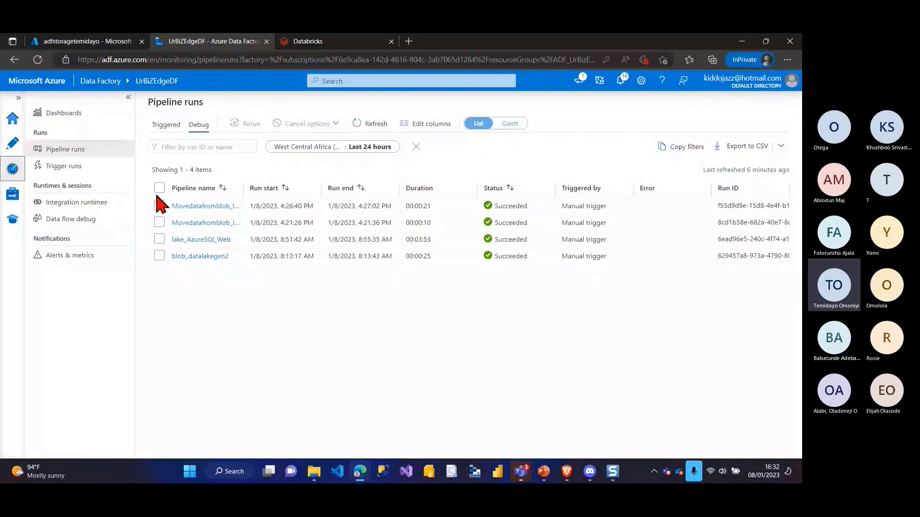
click(165, 124)
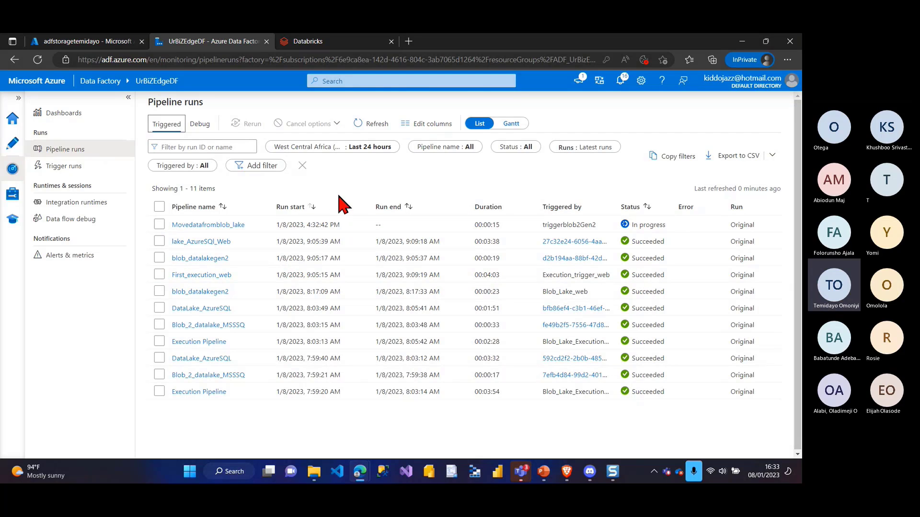
click(369, 124)
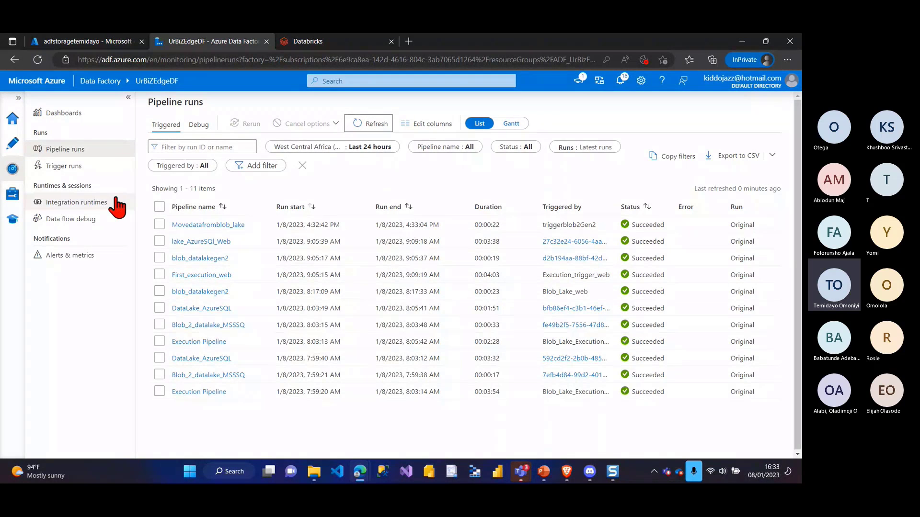
- Return to the Movedatafromblob_lake pipeline and examine the Copyblob_lakegen2 activity's copy details from the debug output
click(15, 153)
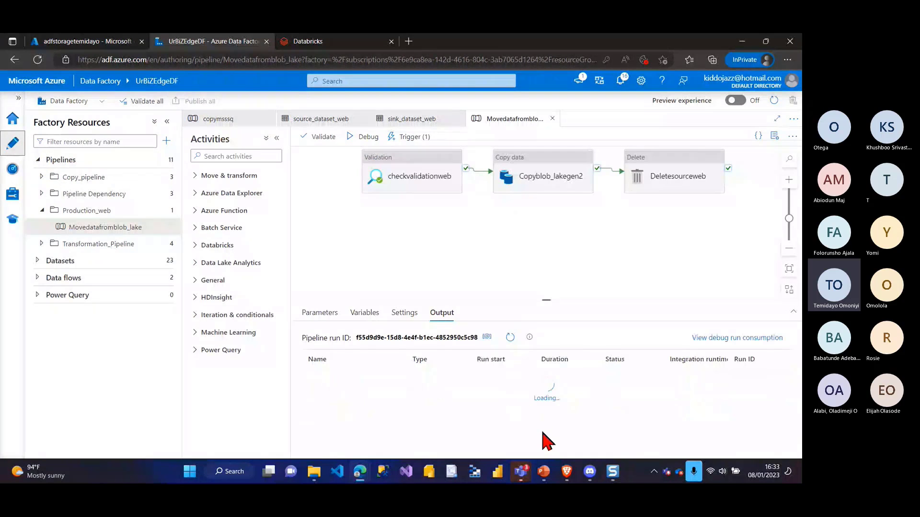
drag(517, 422, 547, 424)
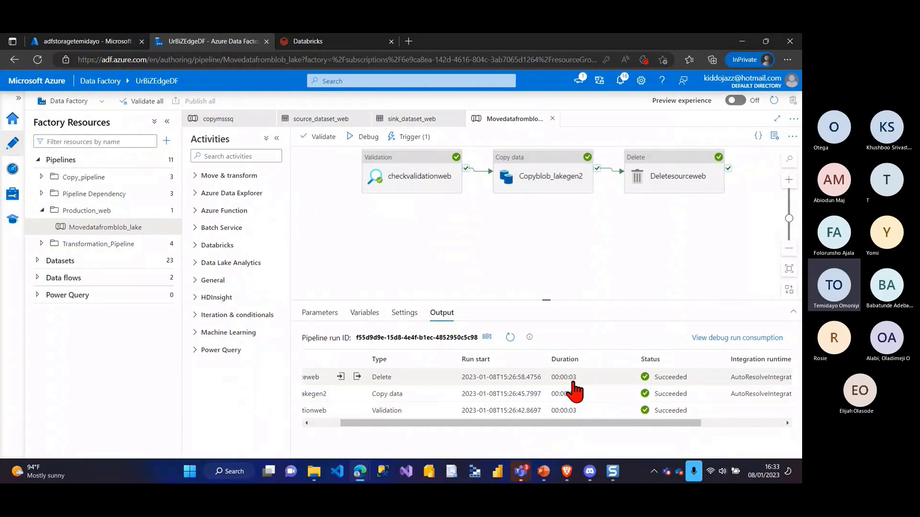
drag(537, 424, 501, 426)
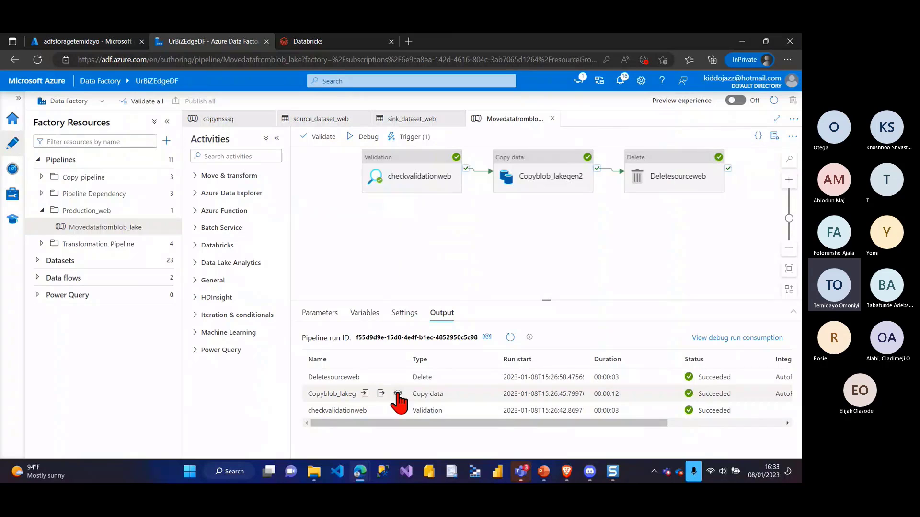
click(397, 393)
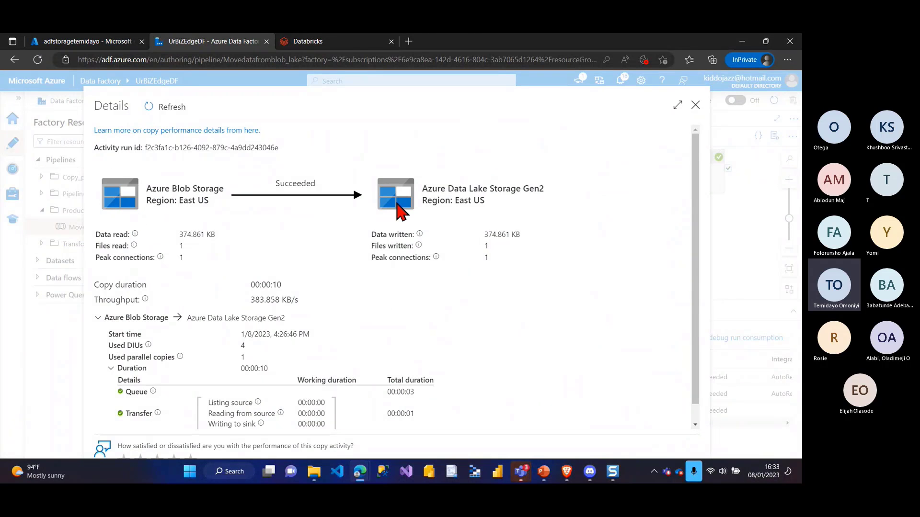
scroll(469, 249, down, 1)
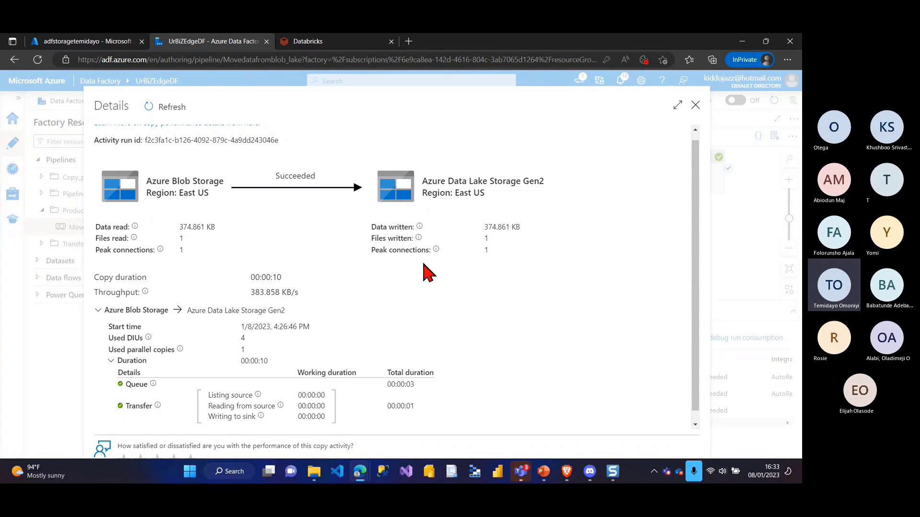
click(695, 106)
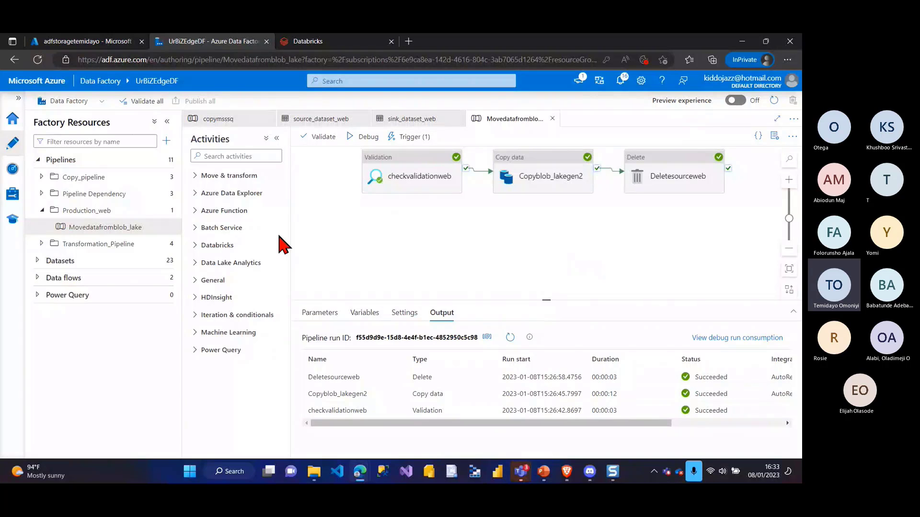
- Switch to the Azure portal and reopen rawcontainerweb in the source storage account's storage browser to check for the uploaded file
click(60, 43)
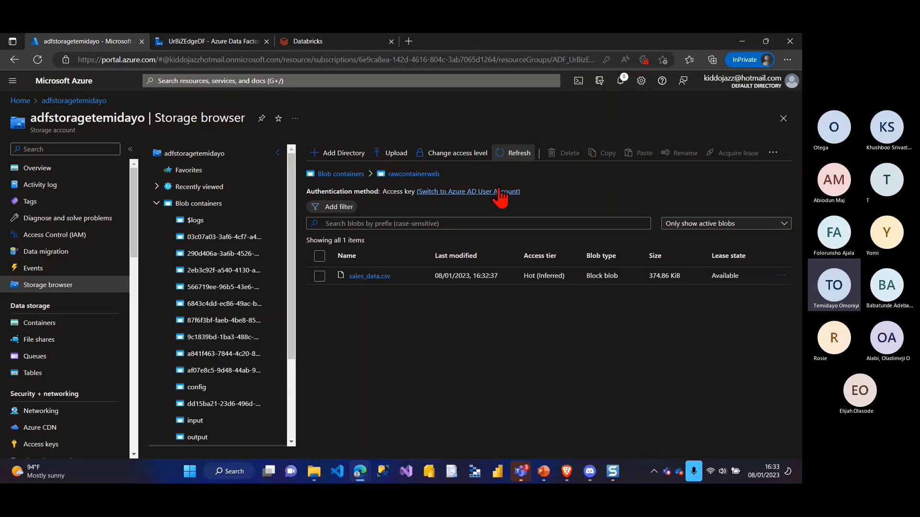
click(510, 155)
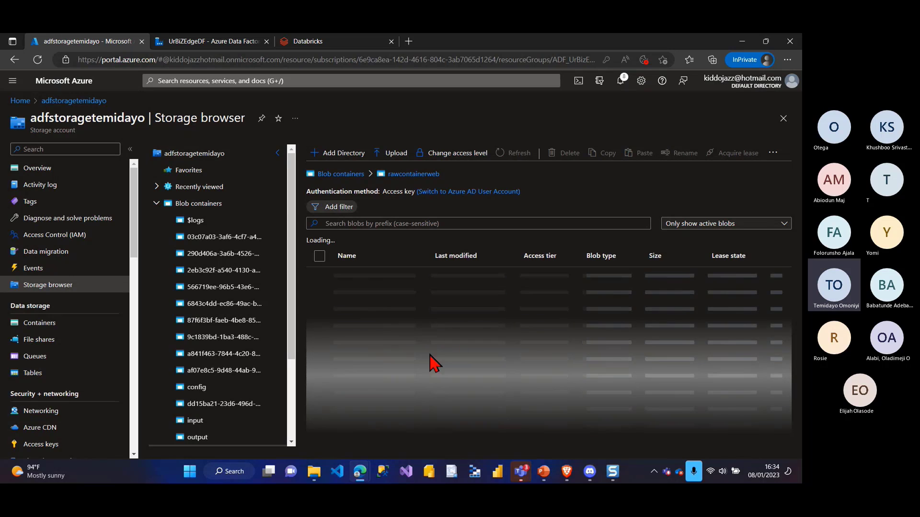
click(20, 101)
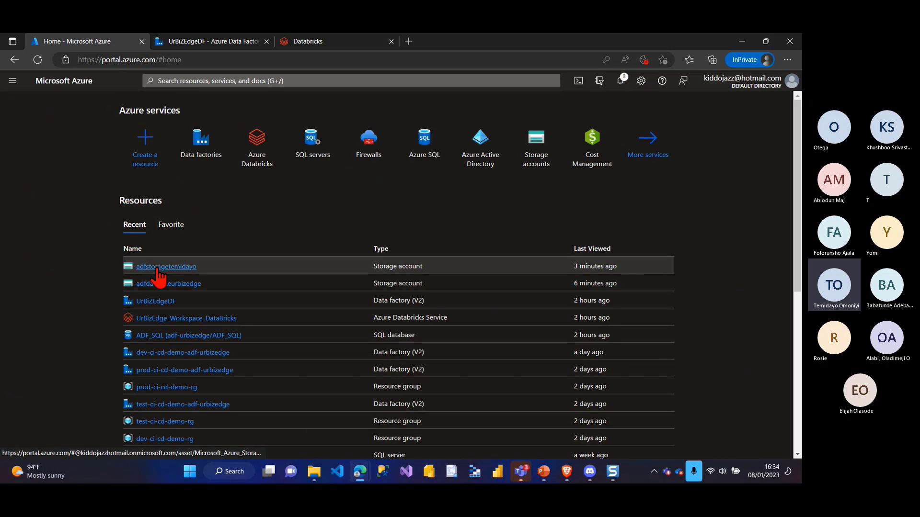
click(162, 277)
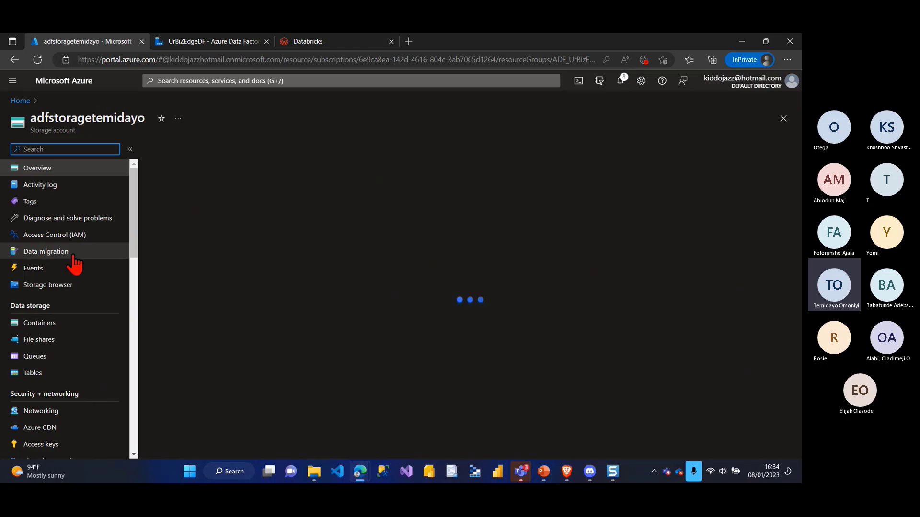
click(50, 286)
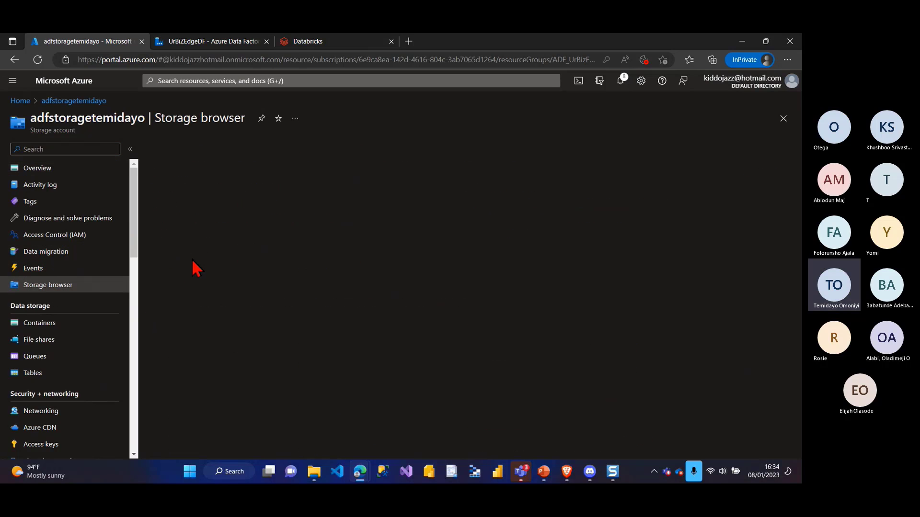
click(191, 209)
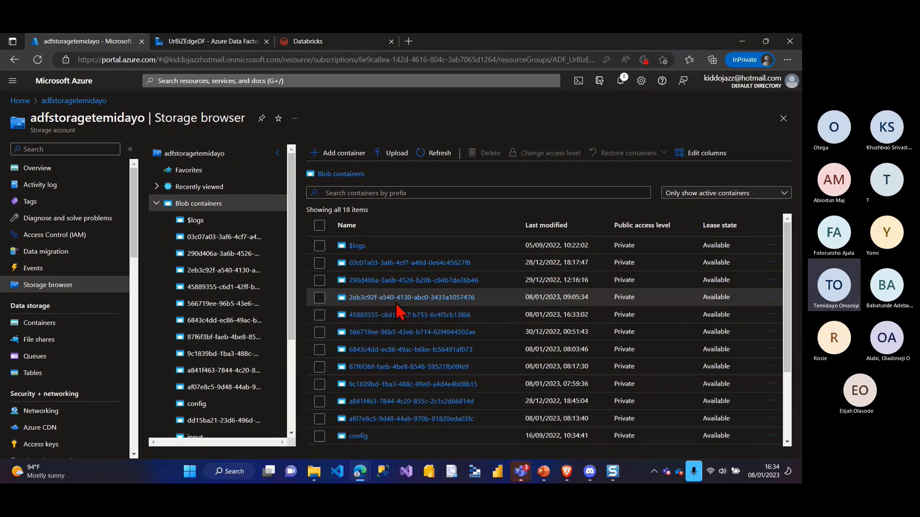
scroll(402, 316, down, 3)
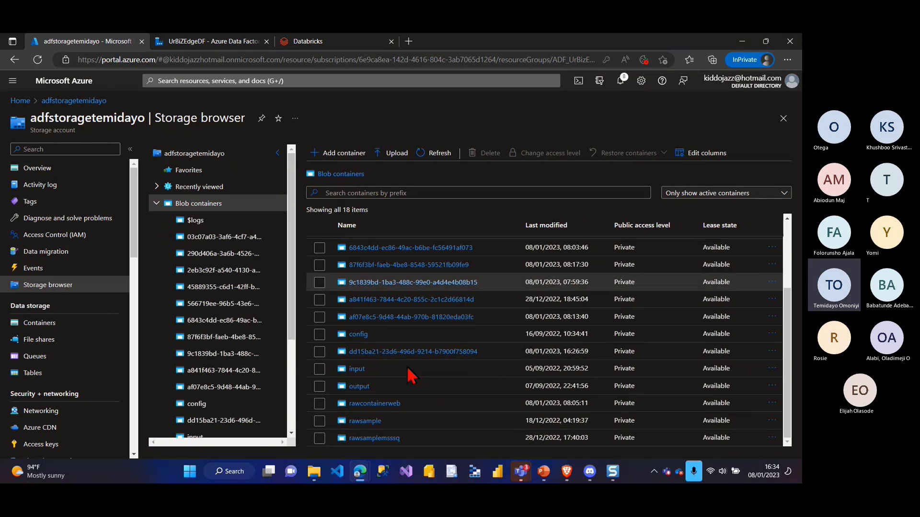
click(373, 405)
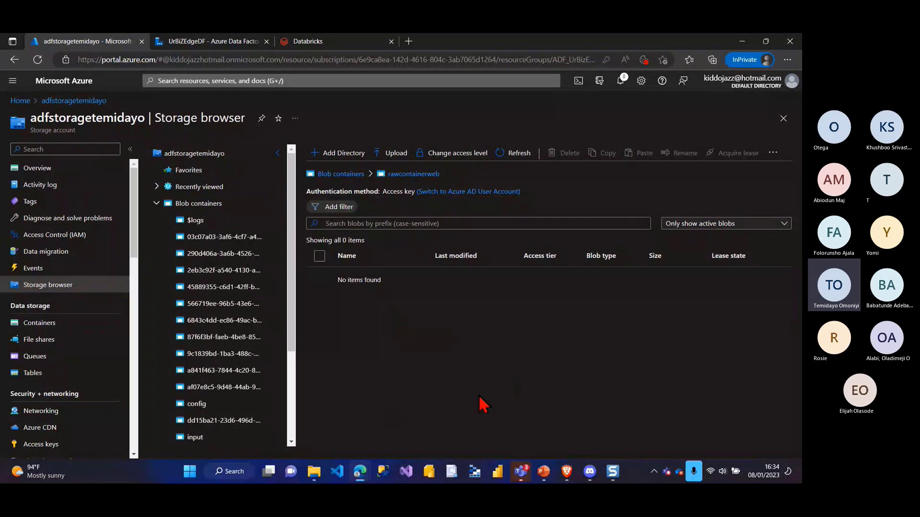
- Switch to the Arctype.pptx presentation in PowerPoint to review the storage event trigger architecture diagram
mouse_move(544, 471)
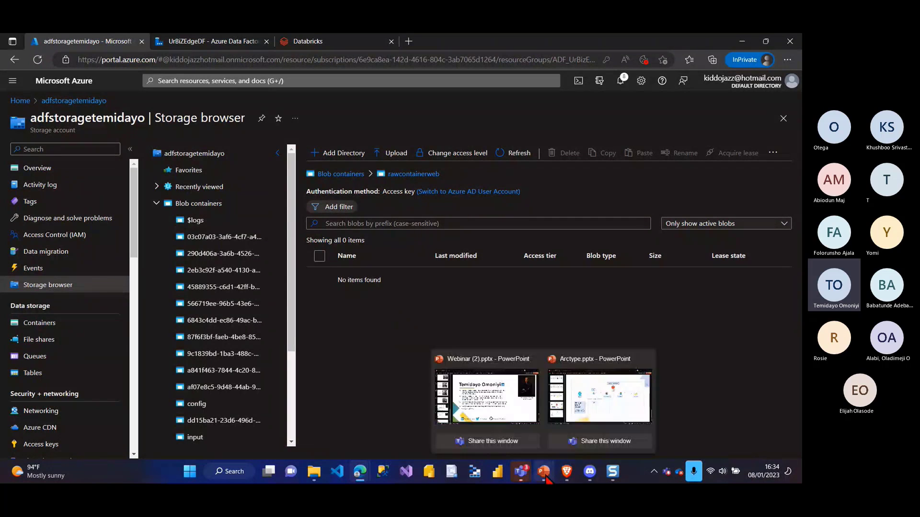
click(574, 419)
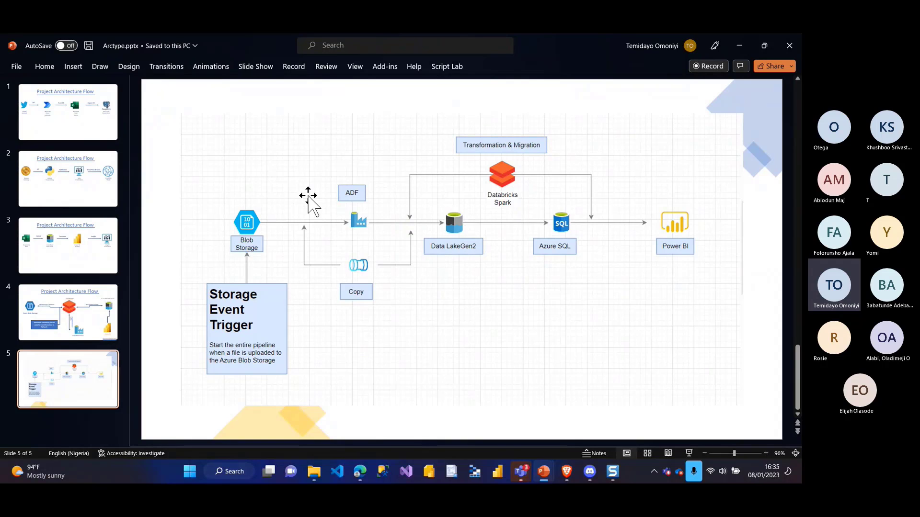
- Switch to the Azure portal, search all services for "databri" from the home page, and view the Azure Databricks workspace list
key(alt+Tab)
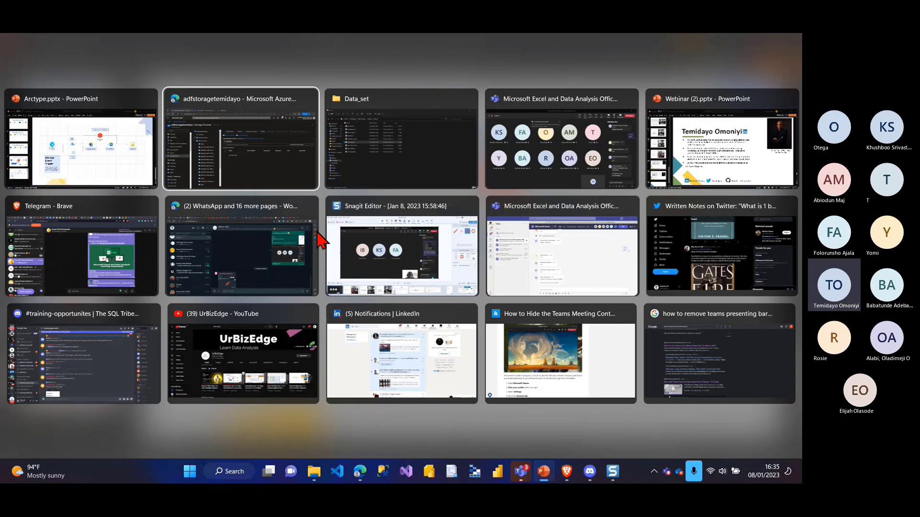
click(173, 44)
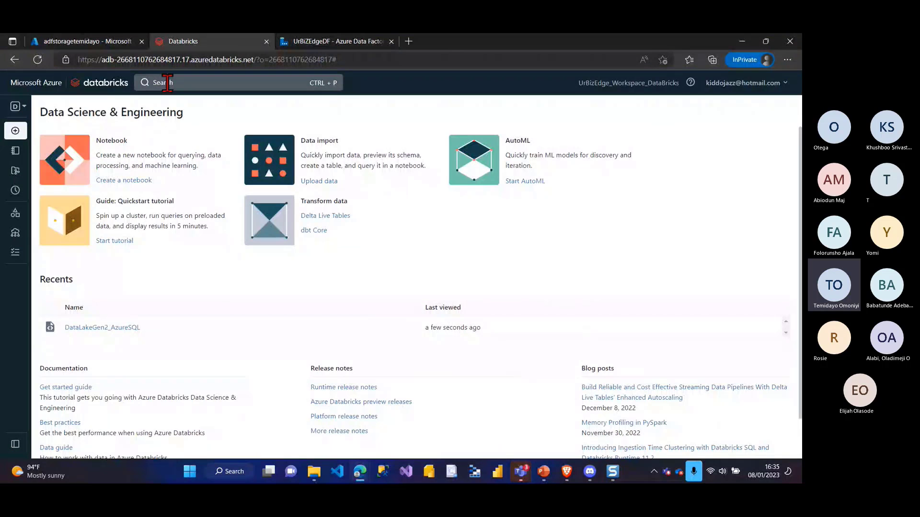
click(73, 40)
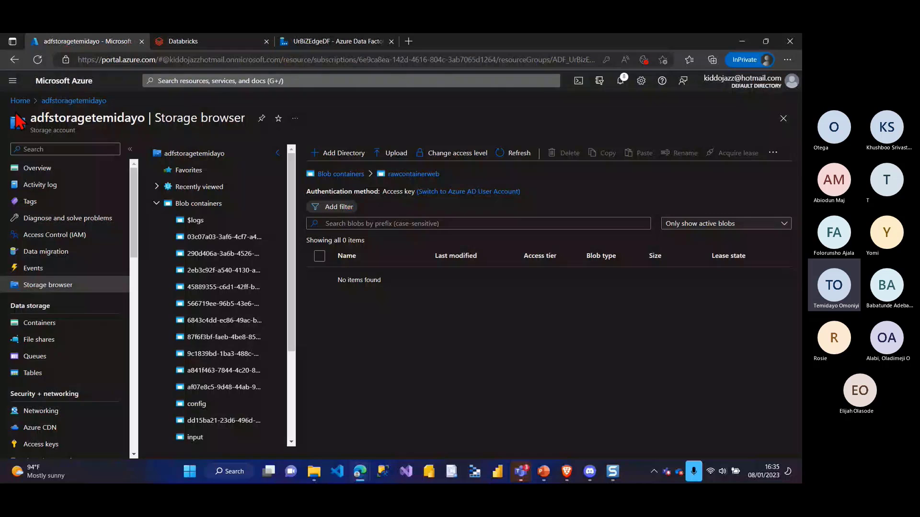
click(20, 101)
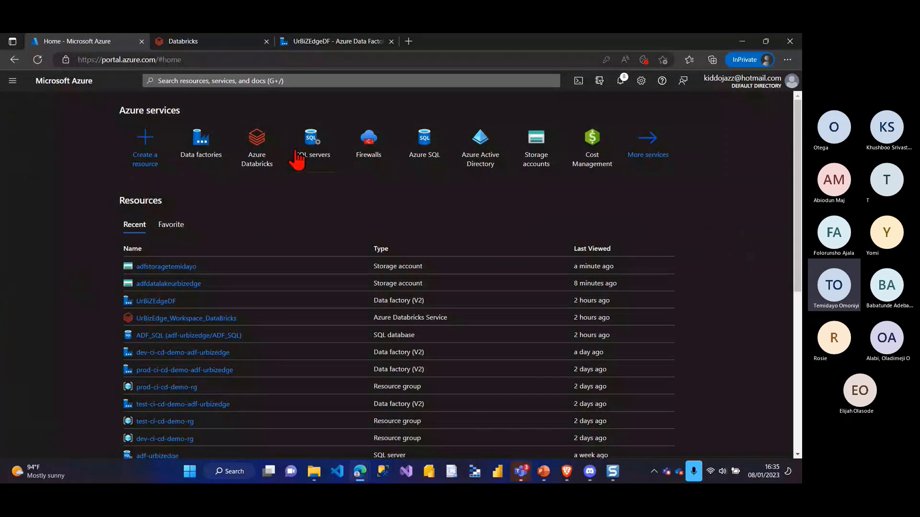
click(221, 81)
text(d)
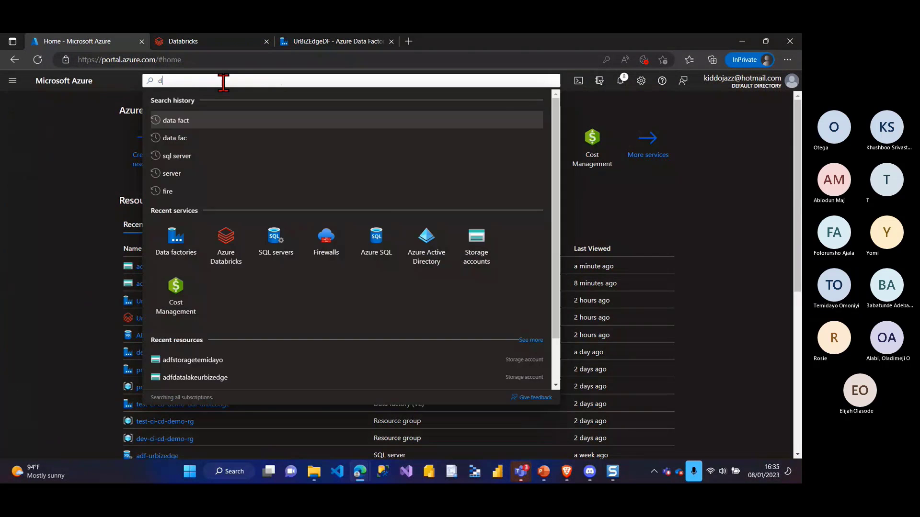
text(atabri)
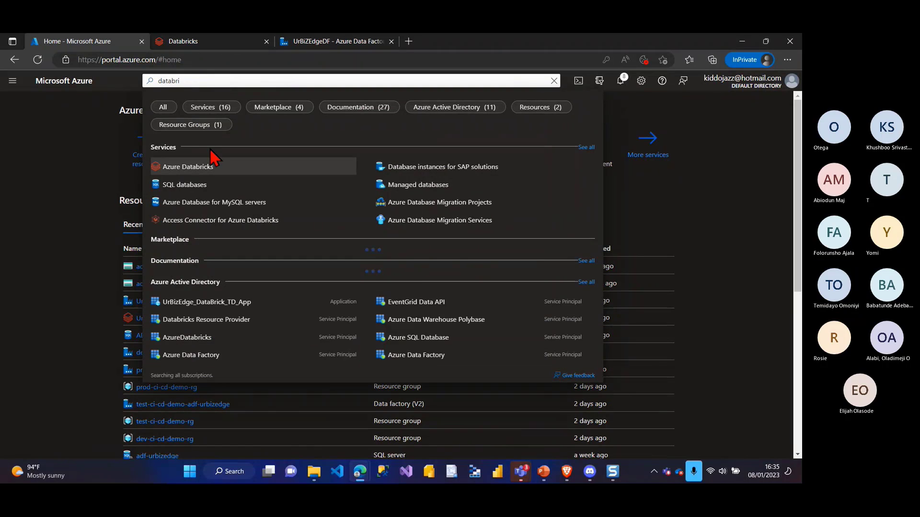
click(196, 167)
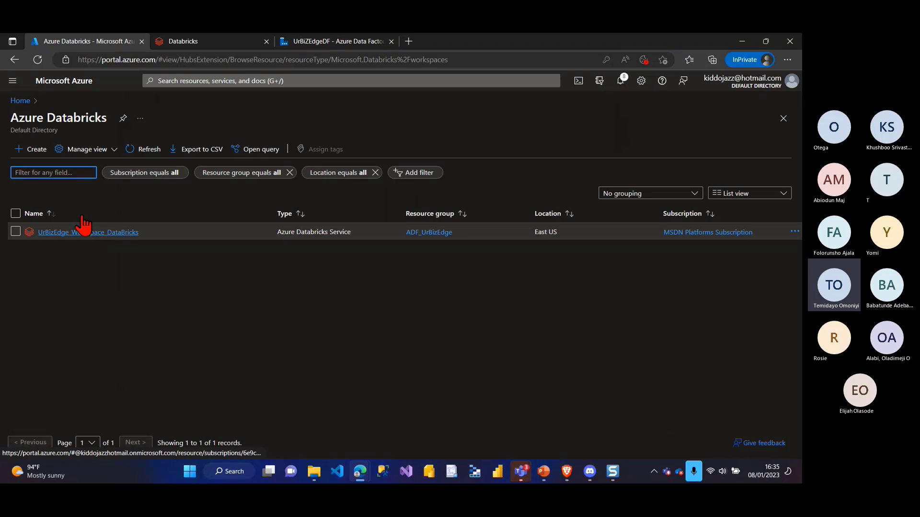
- Switch to the Databricks workspace and open the DataLakeGen2_AzureSQL notebook from the Deployment Pipeline DataLake2SQL folder
click(181, 43)
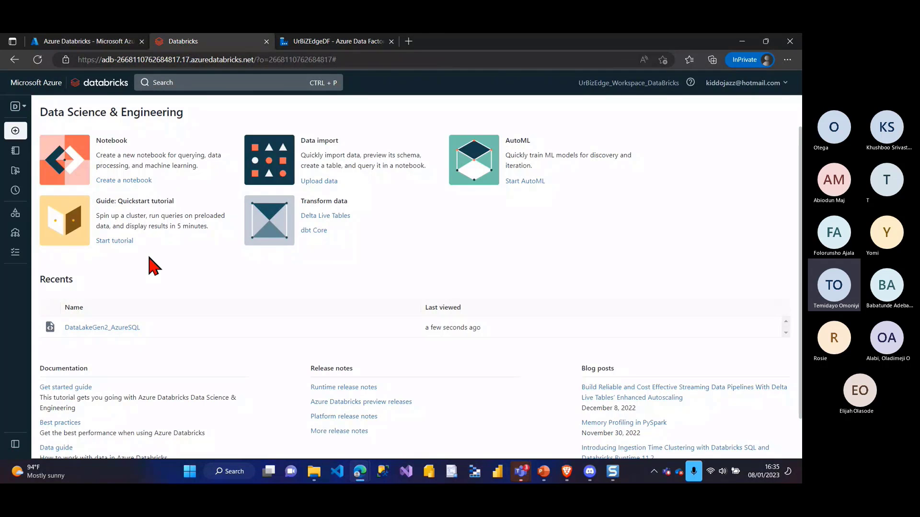
mouse_move(27, 192)
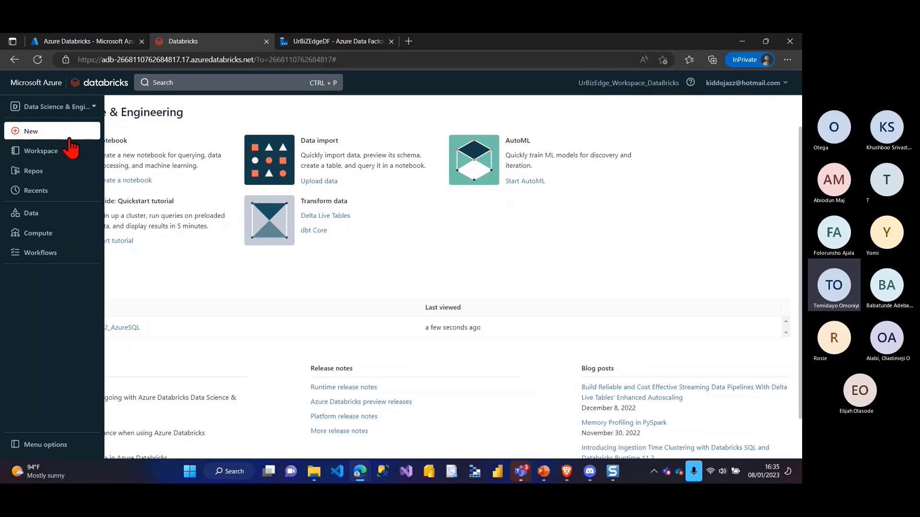
click(48, 154)
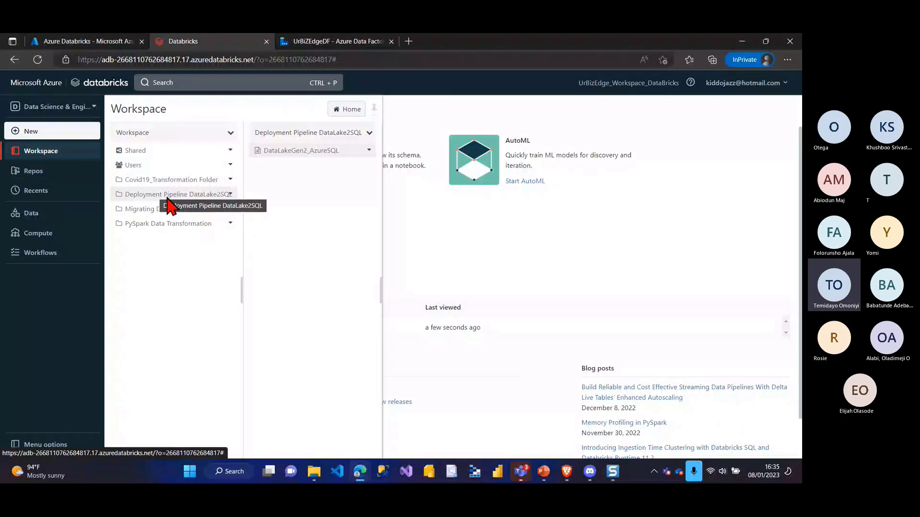
click(198, 193)
click(223, 196)
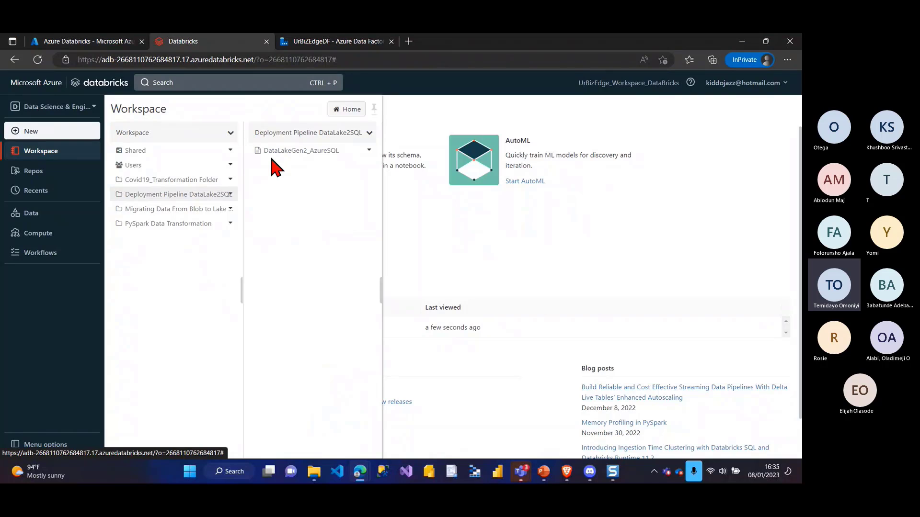
click(279, 152)
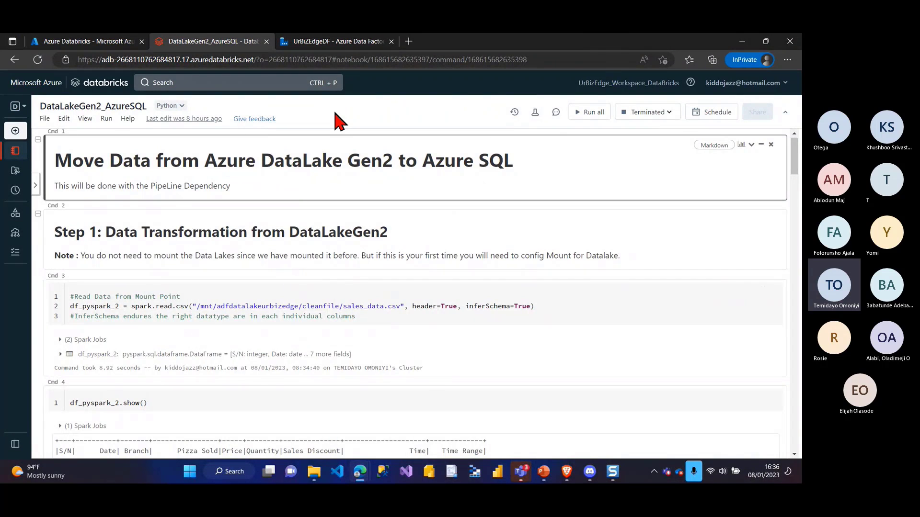
- Switch to the other browser window and open github.com in a new tab
key(alt+Tab)
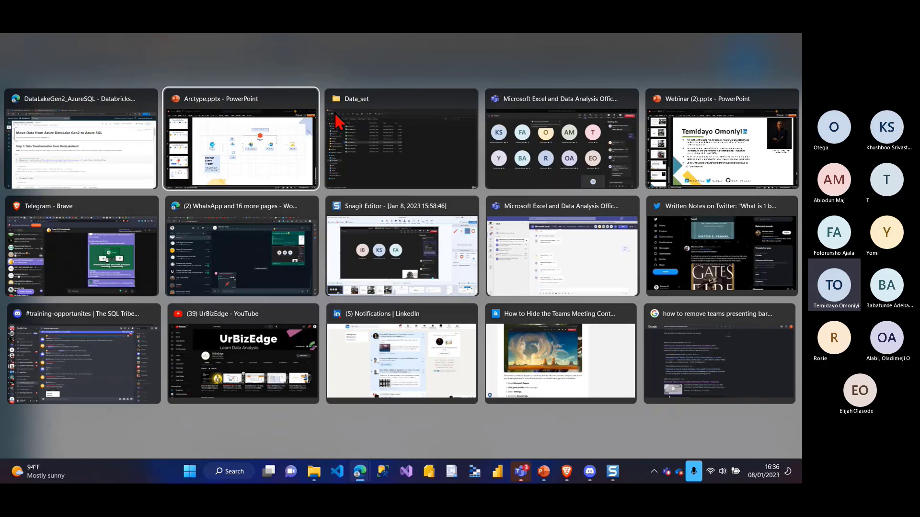
click(208, 355)
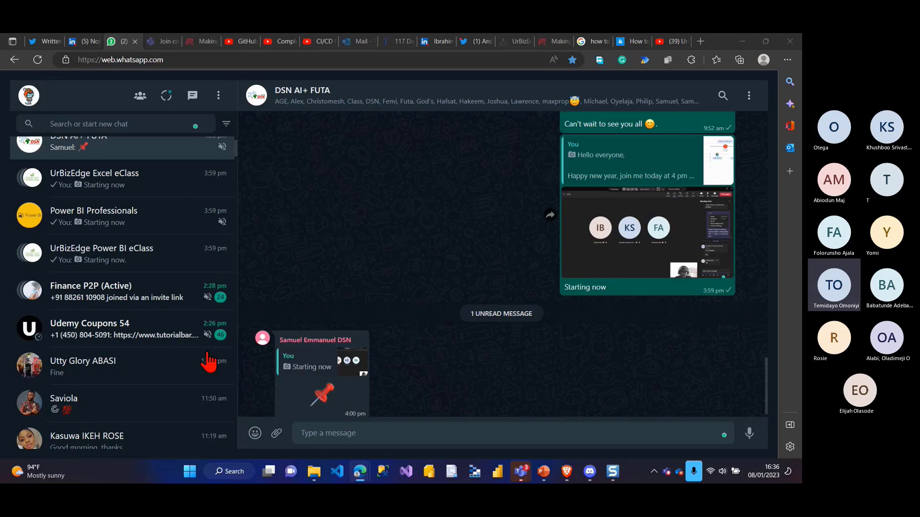
key(ctrl+t)
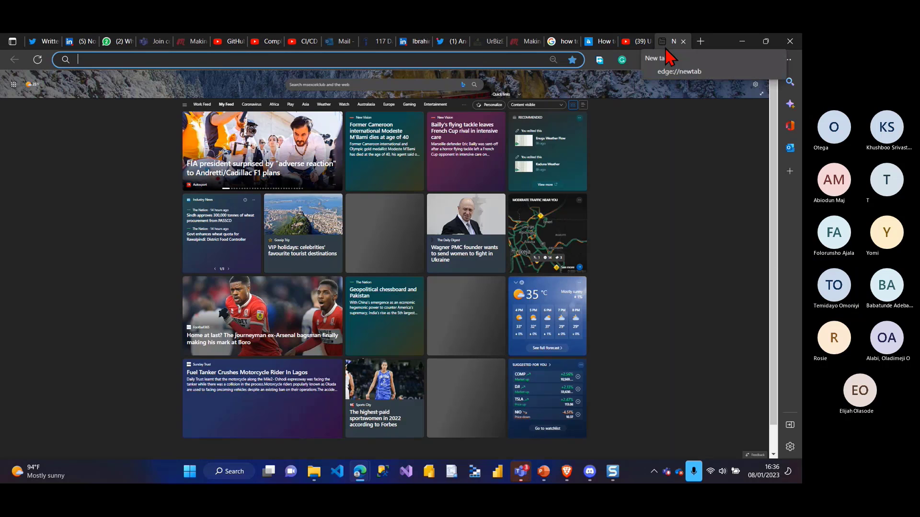
text(github.com)
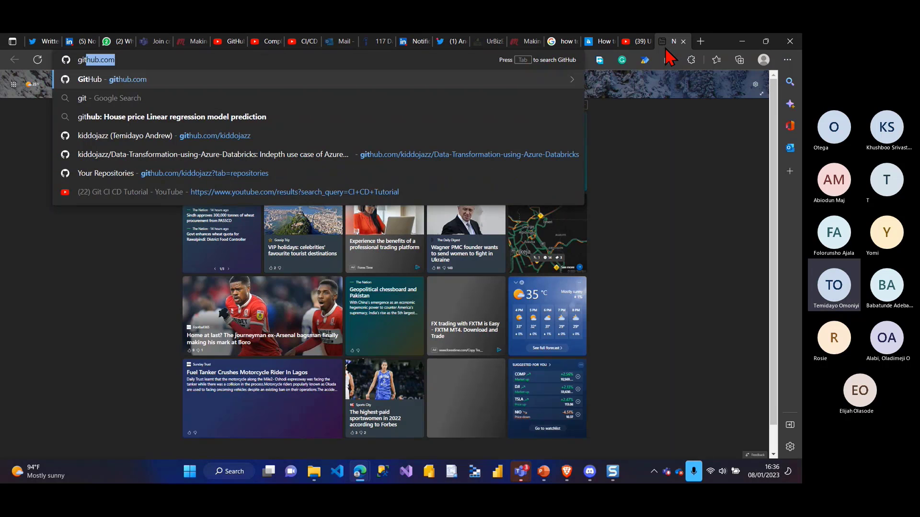
key(Return)
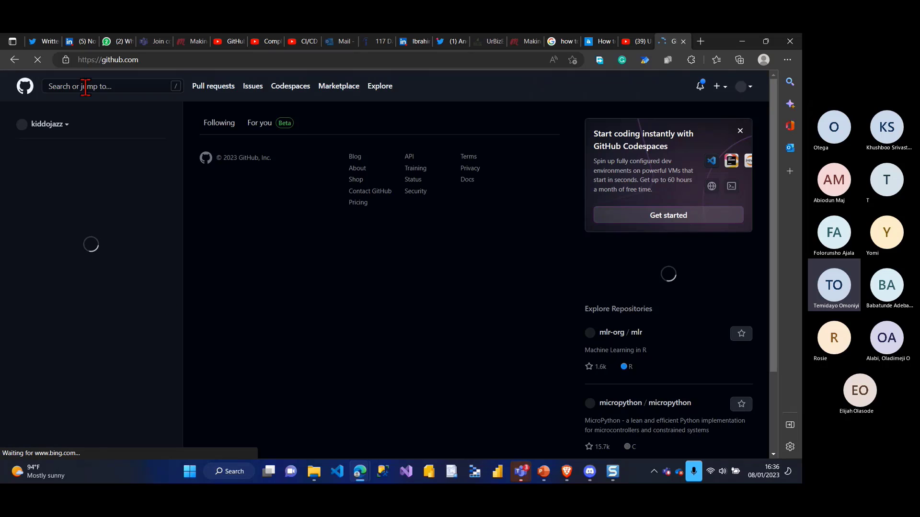
- Search GitHub for "databr", open the Data-Transformation-using-Azure-Databricks repository, and look through its README
click(86, 87)
text(data)
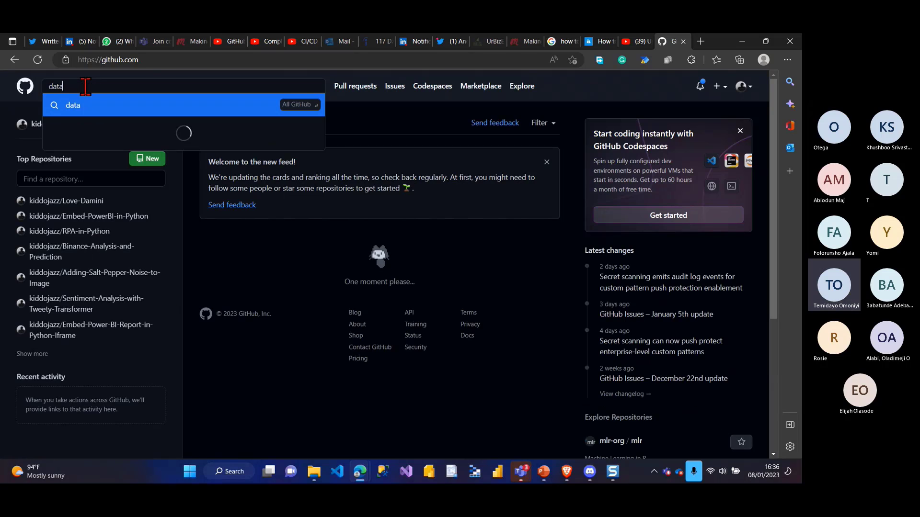
text(br)
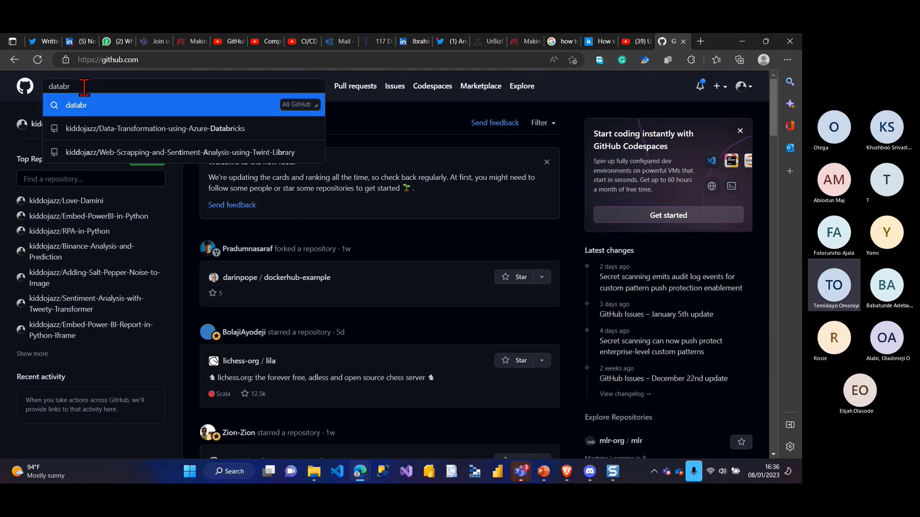
click(127, 138)
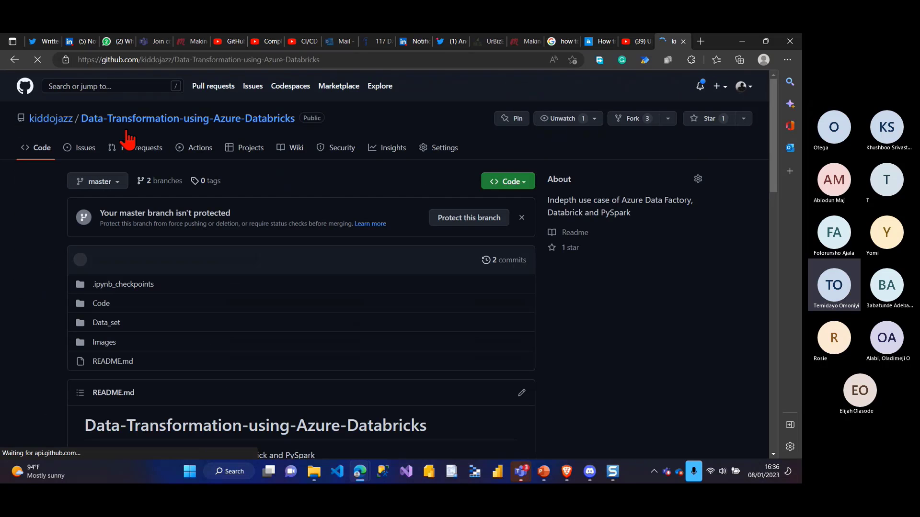
scroll(168, 314, down, 15)
scroll(168, 314, down, 4)
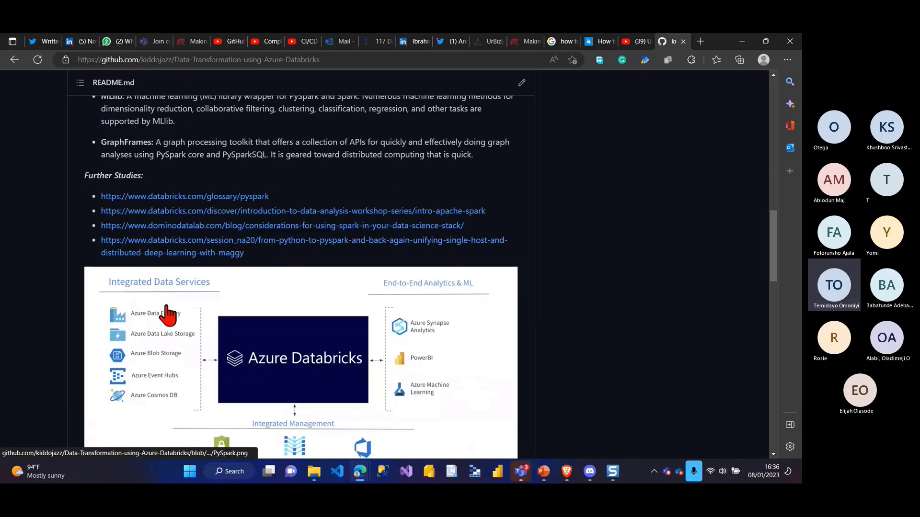
scroll(165, 312, up, 2)
scroll(165, 309, down, 12)
scroll(165, 305, up, 14)
scroll(166, 305, up, 10)
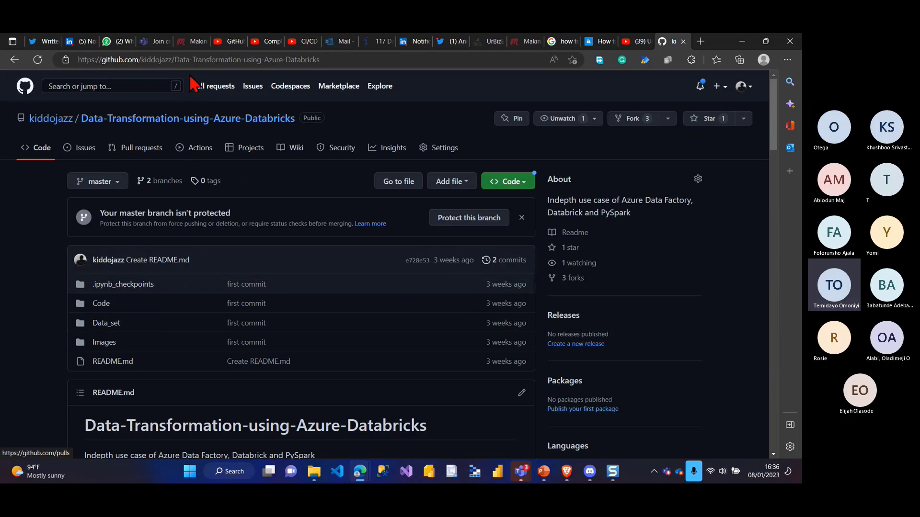
- Copy the repository's URL and post it in the Teams meeting chat of Microsoft Excel and Data Analysis Office Hour
click(183, 61)
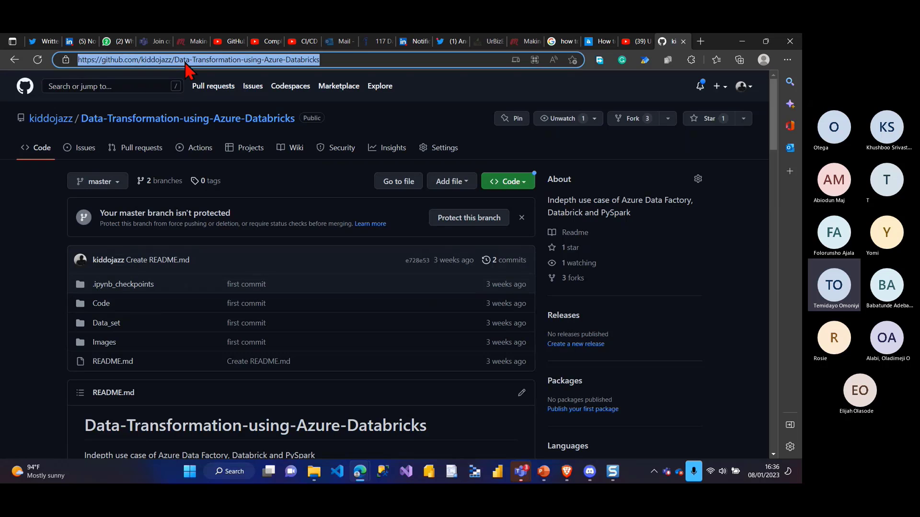
mouse_move(521, 478)
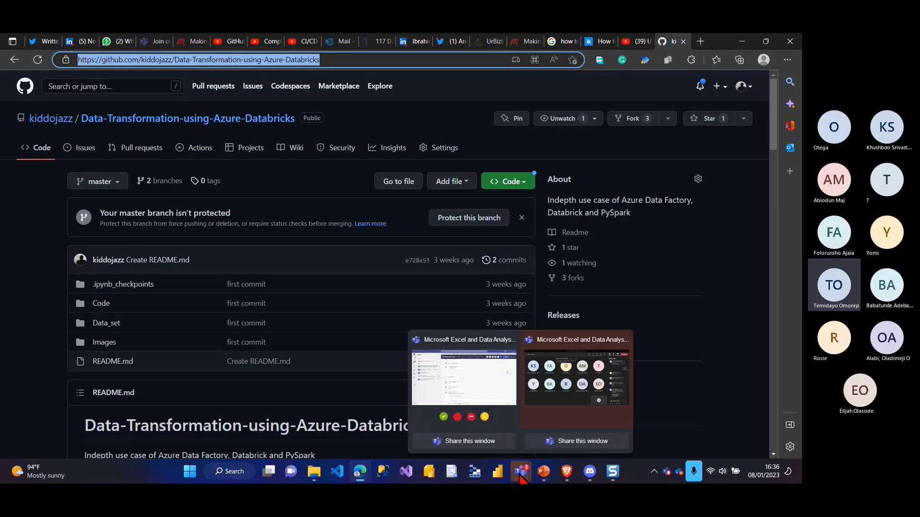
click(560, 410)
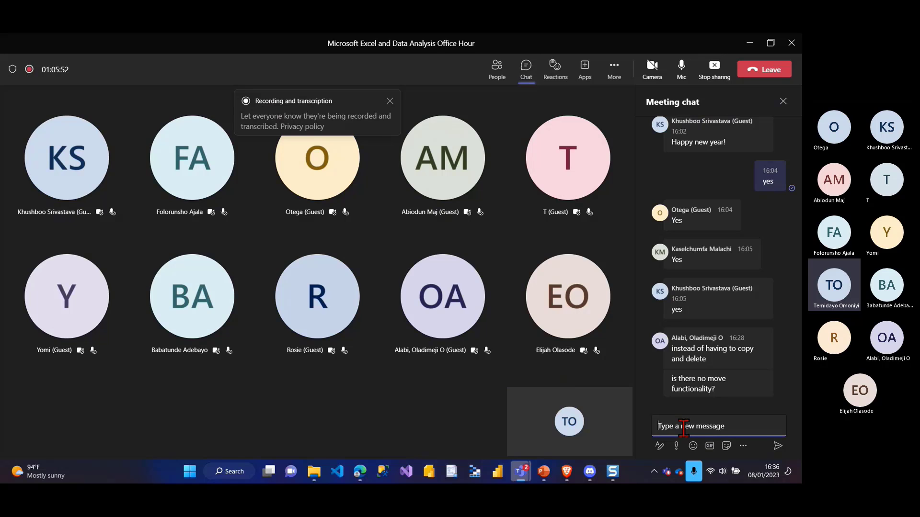
key(ctrl+v)
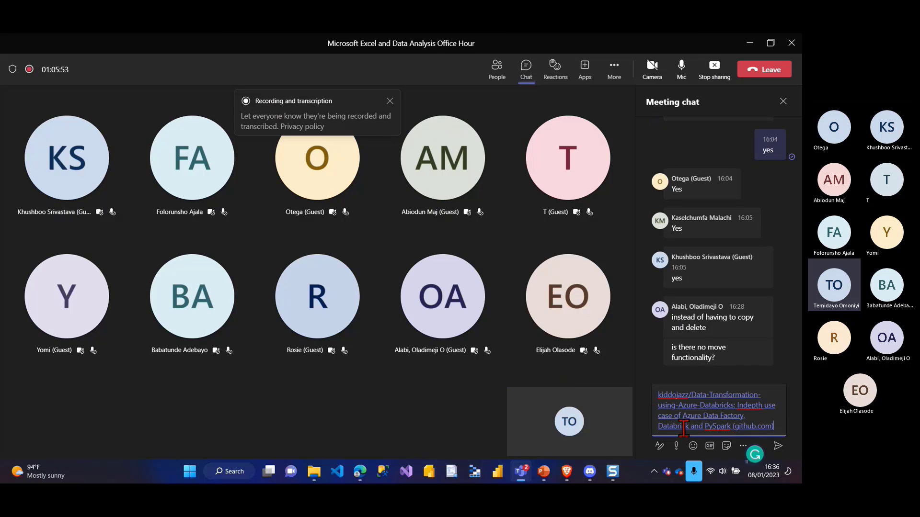
key(Return)
- Return to the DataLakeGen2_AzureSQL notebook in Databricks and start its attached, terminated cluster
key(alt+Tab)
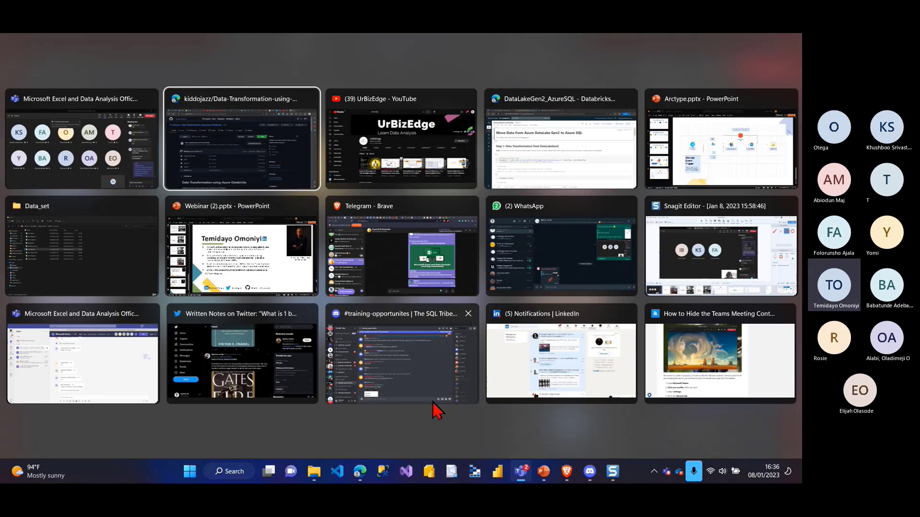
key(alt+Tab)
key(alt+Tab)
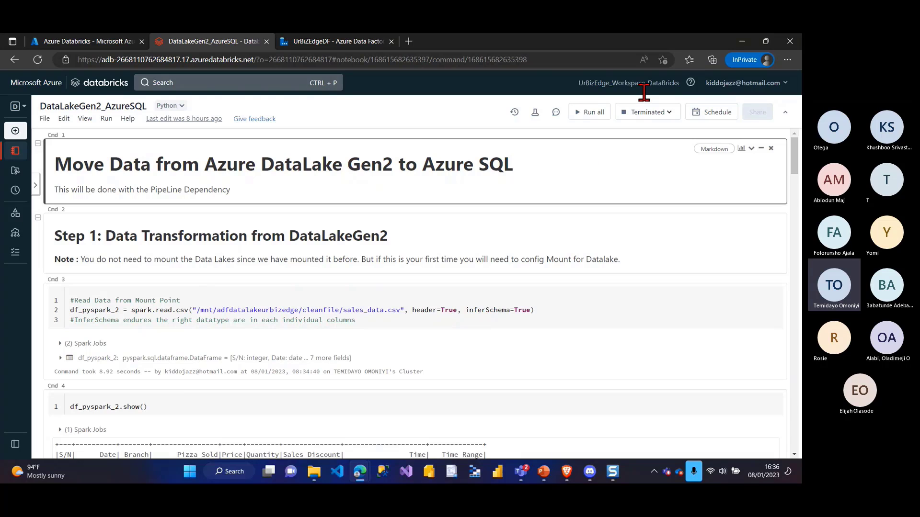
click(668, 113)
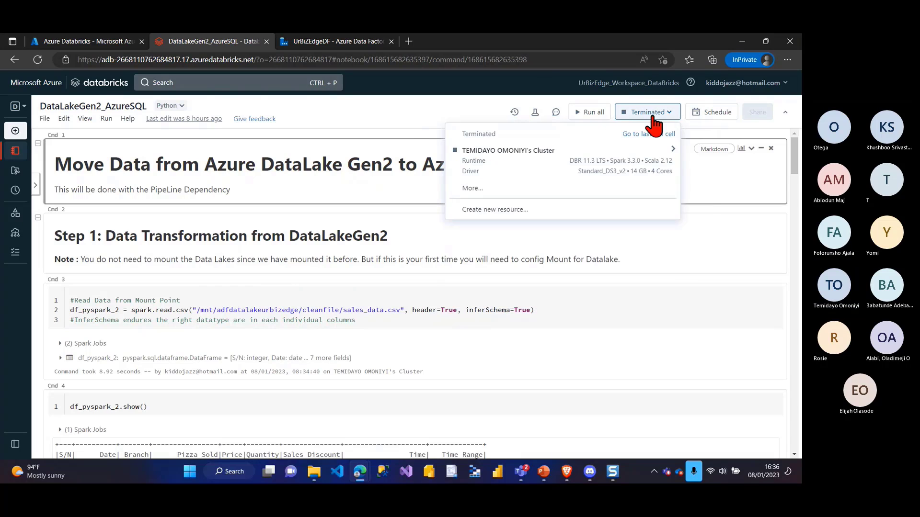
mouse_move(577, 158)
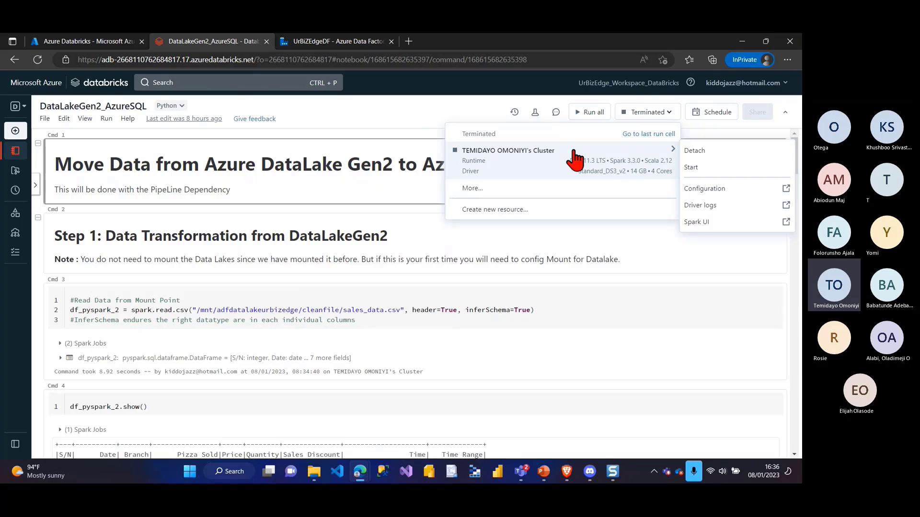
click(691, 167)
click(489, 176)
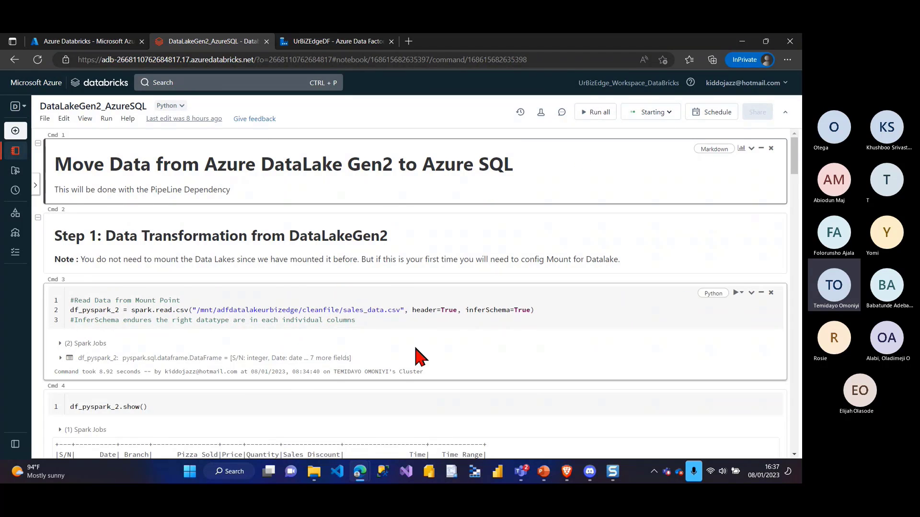
- Examine the notebook command that reads sales_data.csv from the mount point and the previewed rows of df_pyspark_2
scroll(421, 353, down, 1)
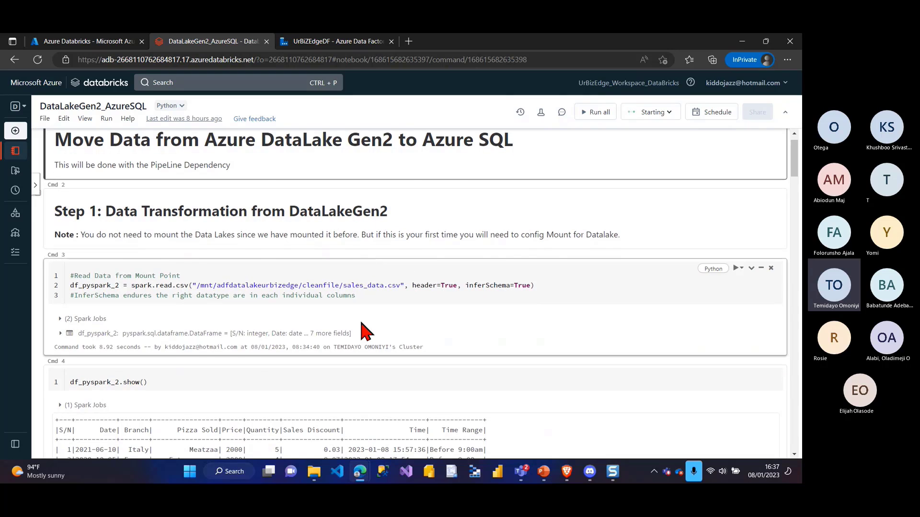
scroll(272, 294, up, 1)
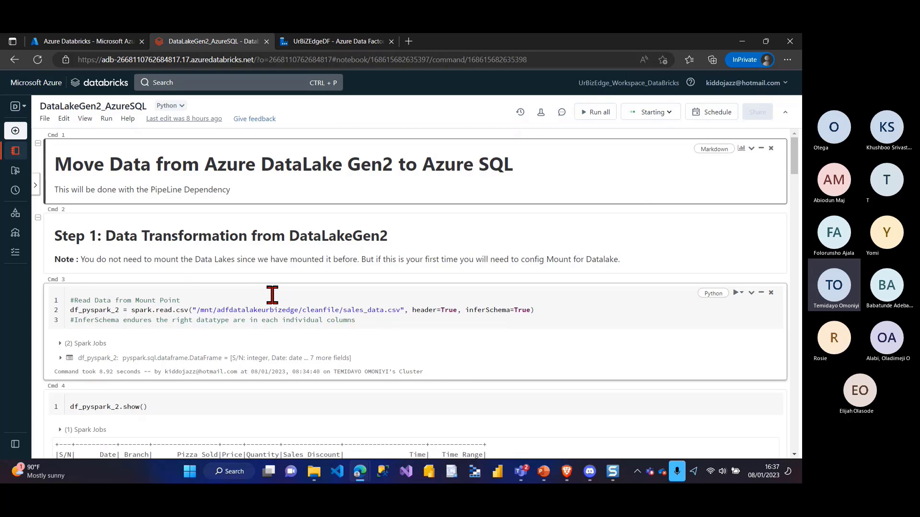
scroll(272, 296, down, 2)
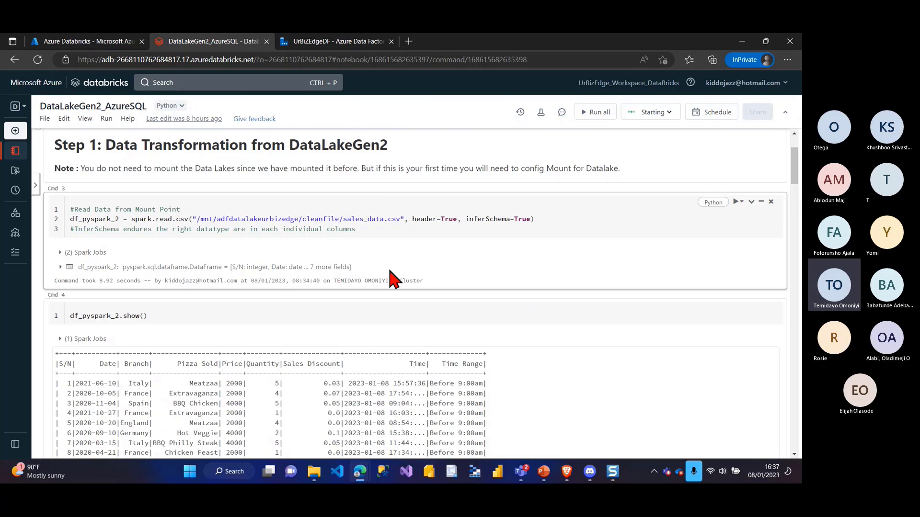
scroll(390, 271, down, 1)
scroll(390, 273, down, 3)
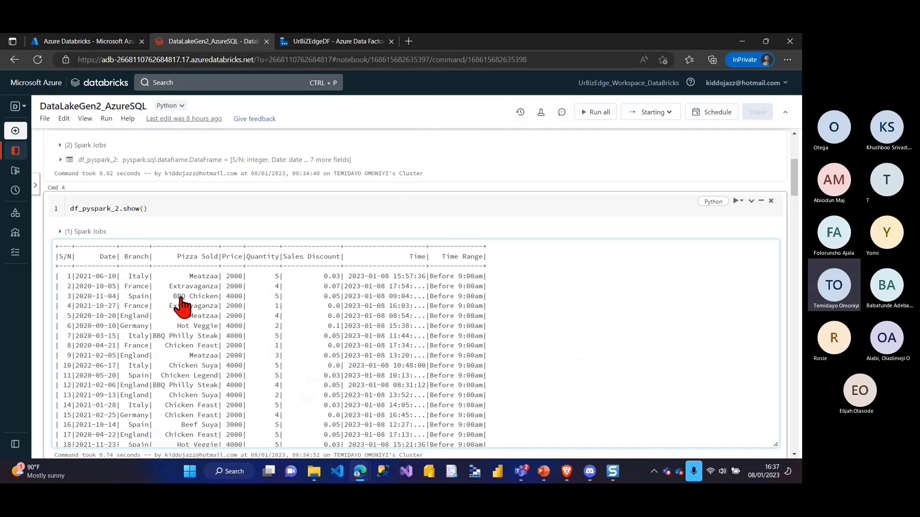
click(211, 314)
scroll(211, 314, down, 1)
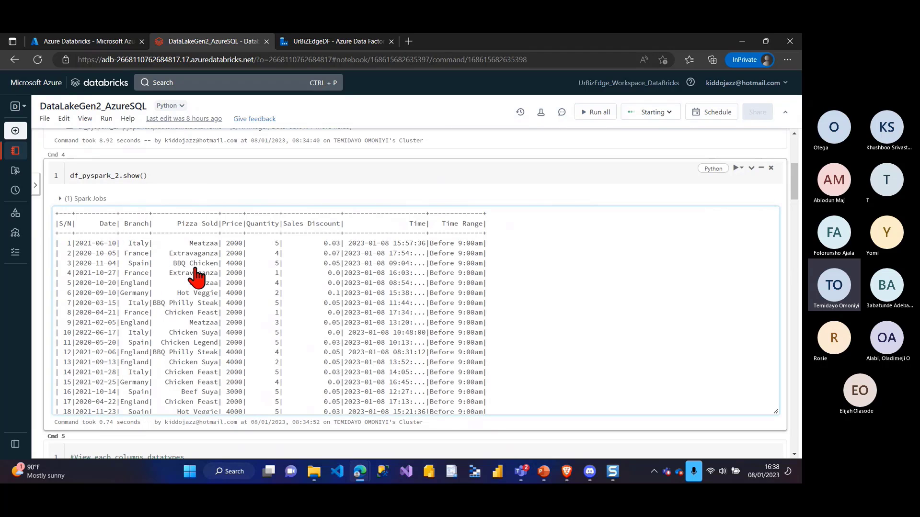
scroll(197, 276, down, 1)
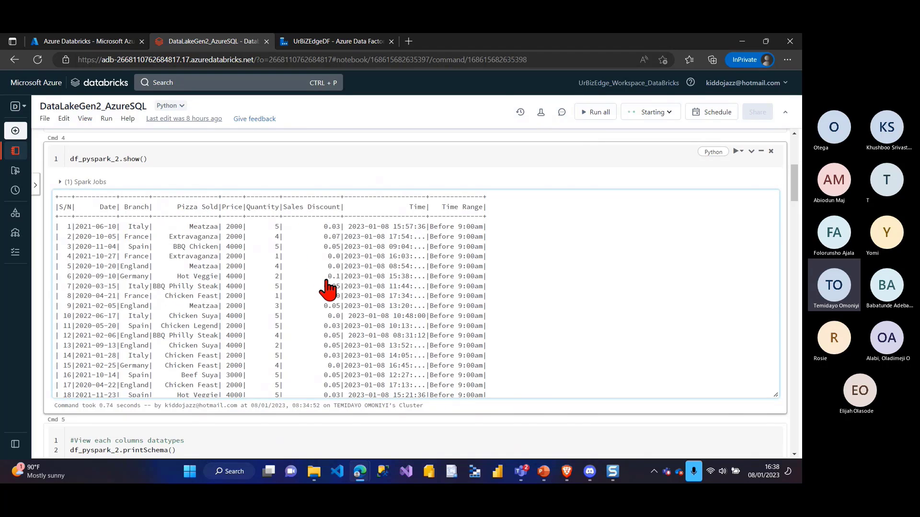
scroll(226, 330, down, 1)
scroll(225, 331, down, 1)
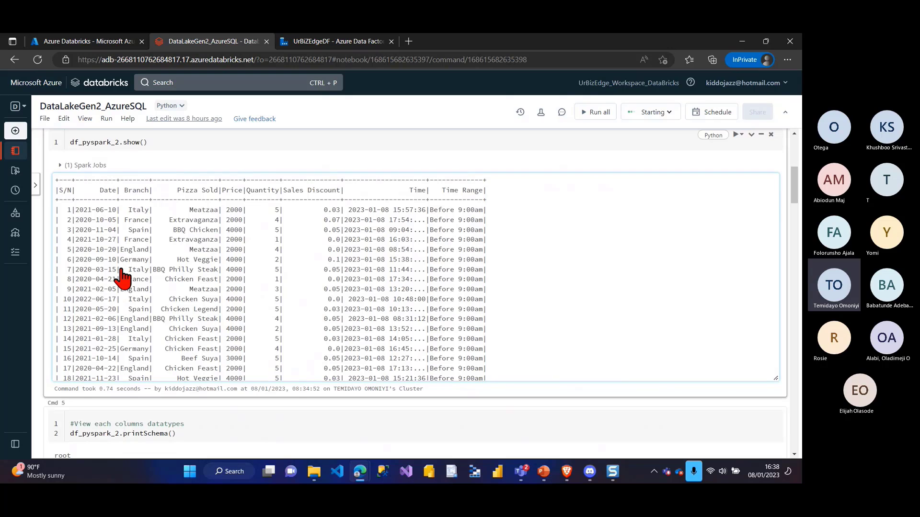
scroll(124, 277, down, 1)
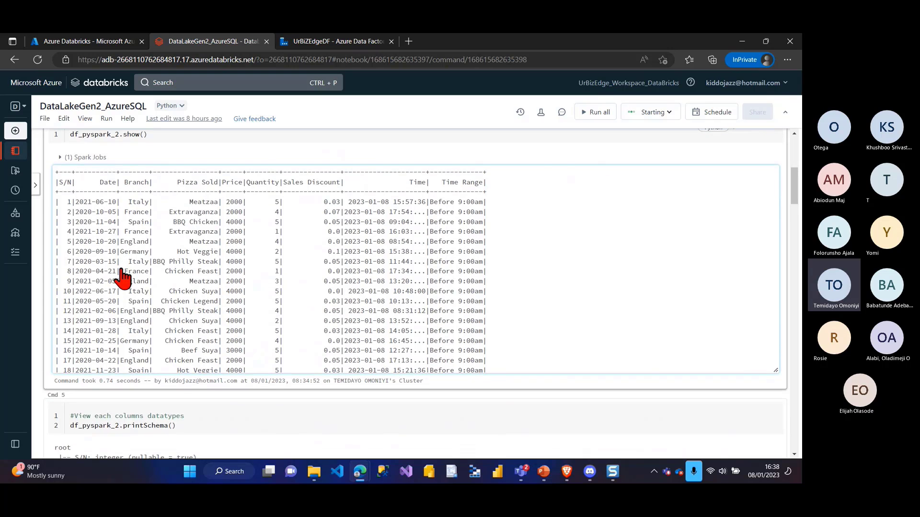
- Review the cells for the schema, the Total_Amount_Sold calculation, the aggregation by Pizza Sold, and the rename to Target_Amount_Sold
scroll(124, 277, down, 5)
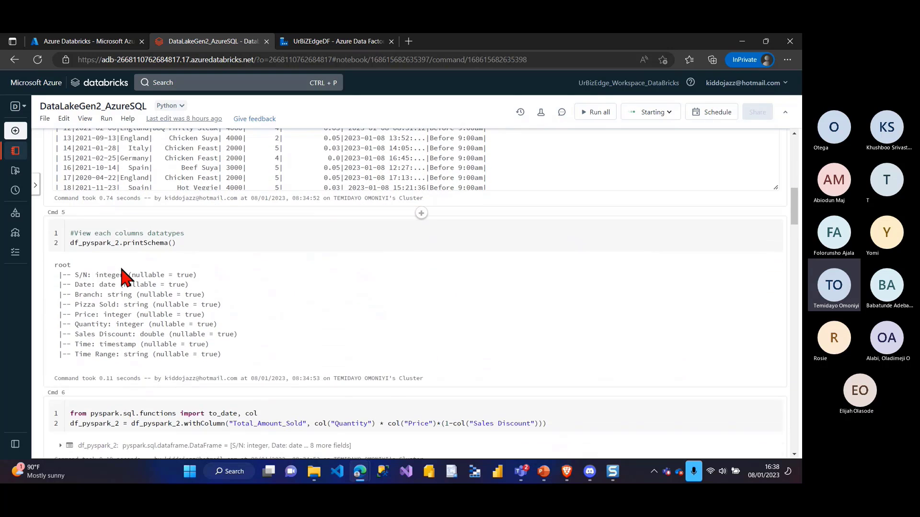
scroll(124, 277, down, 4)
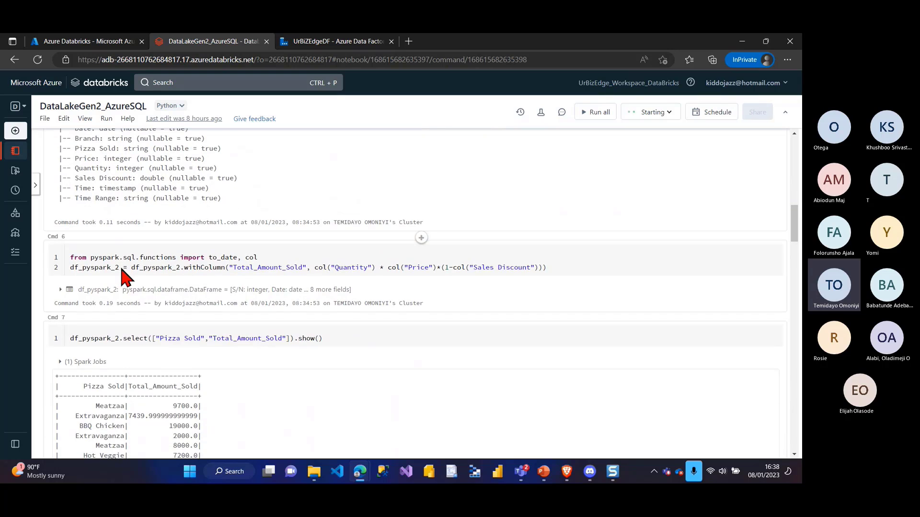
scroll(123, 277, down, 3)
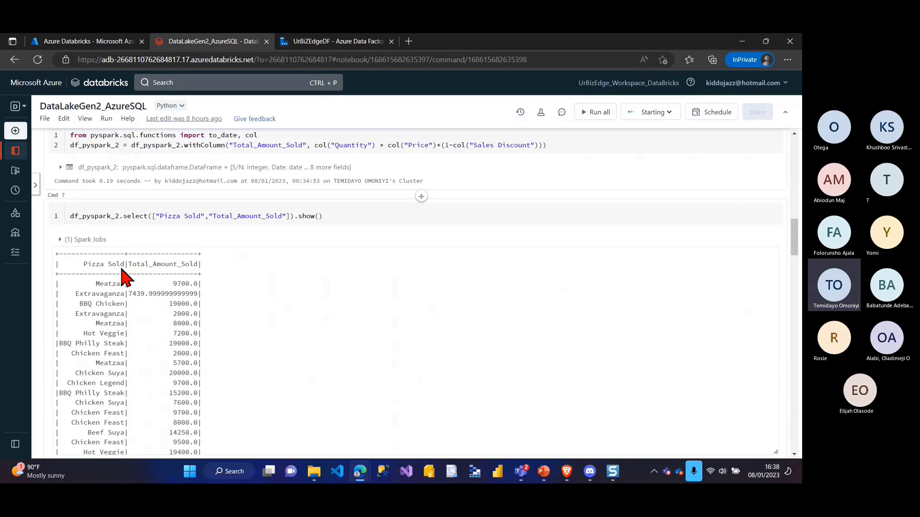
scroll(123, 277, down, 3)
scroll(123, 277, down, 3)
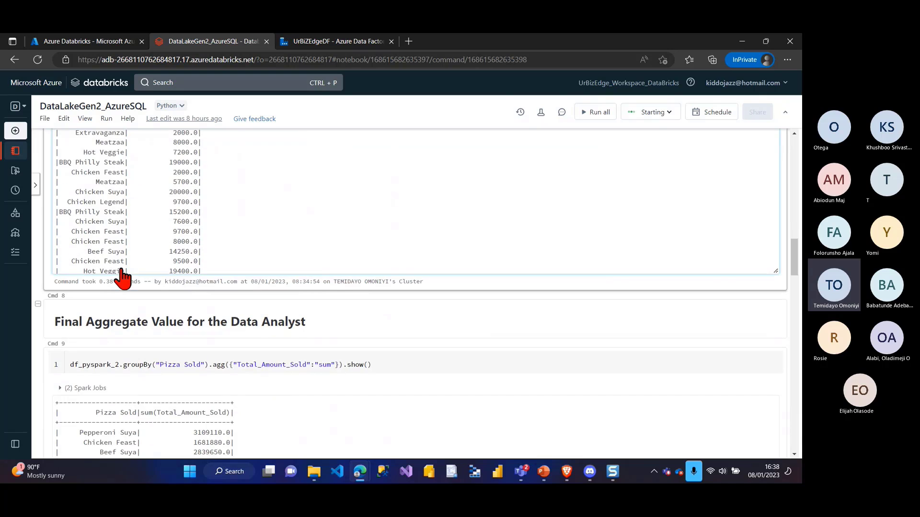
scroll(139, 360, down, 7)
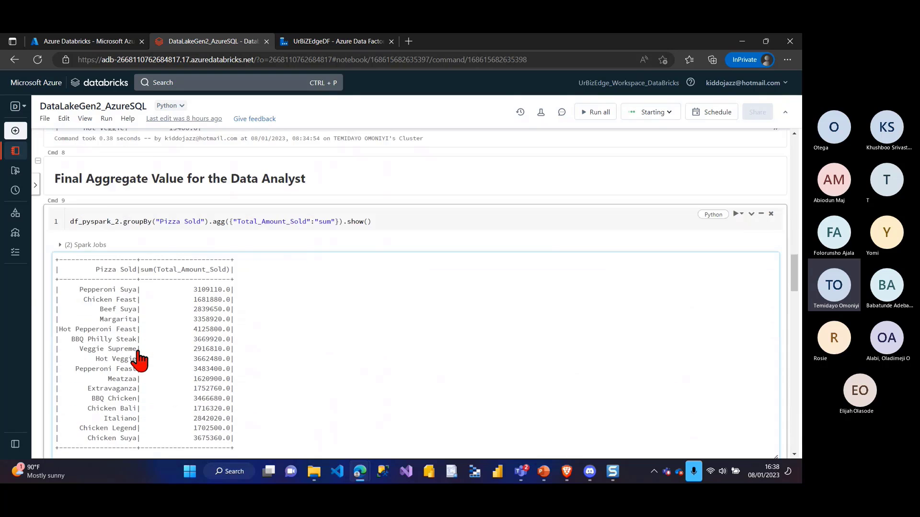
scroll(141, 359, down, 6)
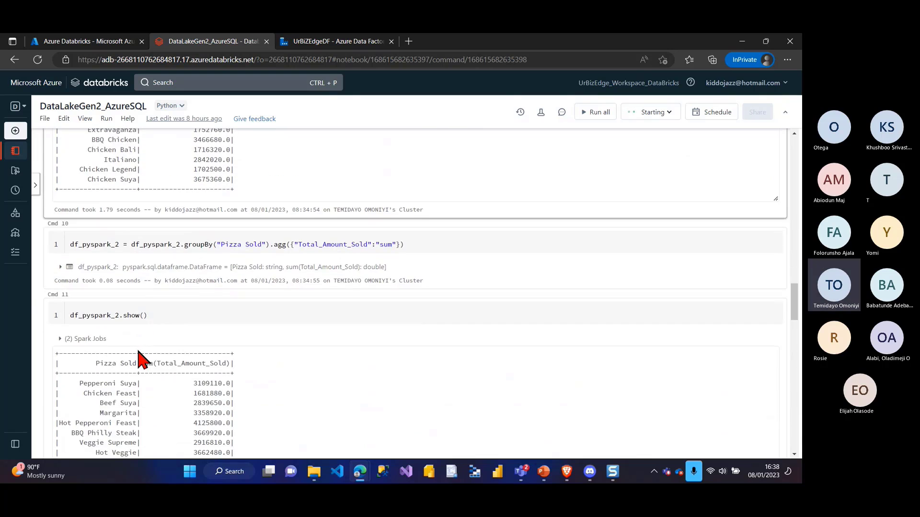
scroll(143, 360, down, 3)
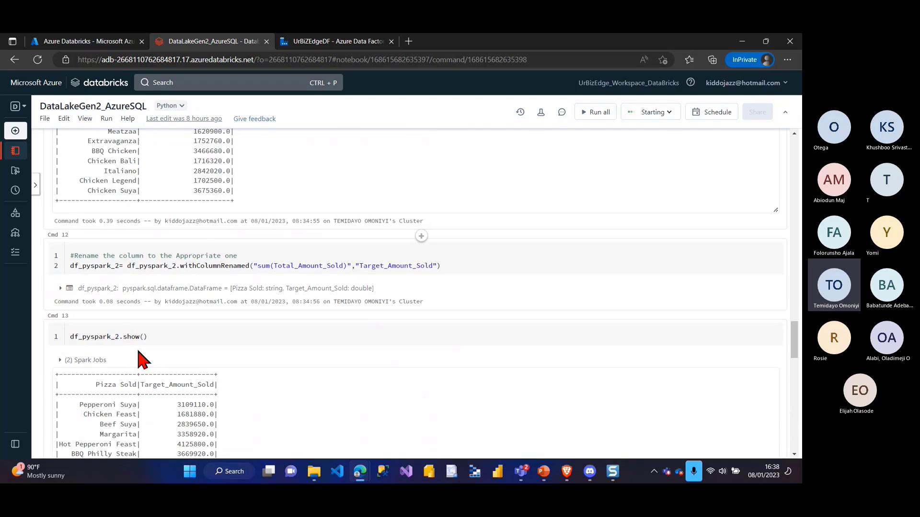
scroll(142, 360, down, 4)
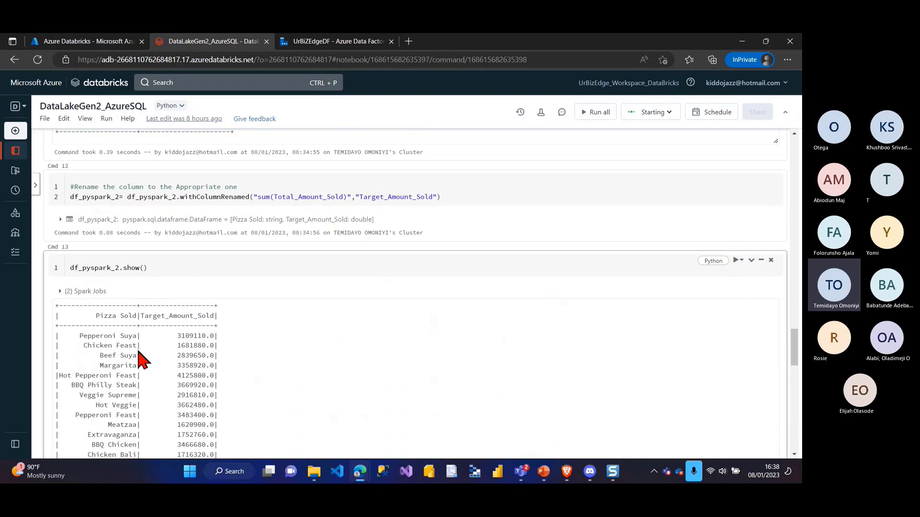
- Compare the original sales table with the aggregated output of Pizza Sold and Target_Amount_Sold
scroll(139, 358, up, 1)
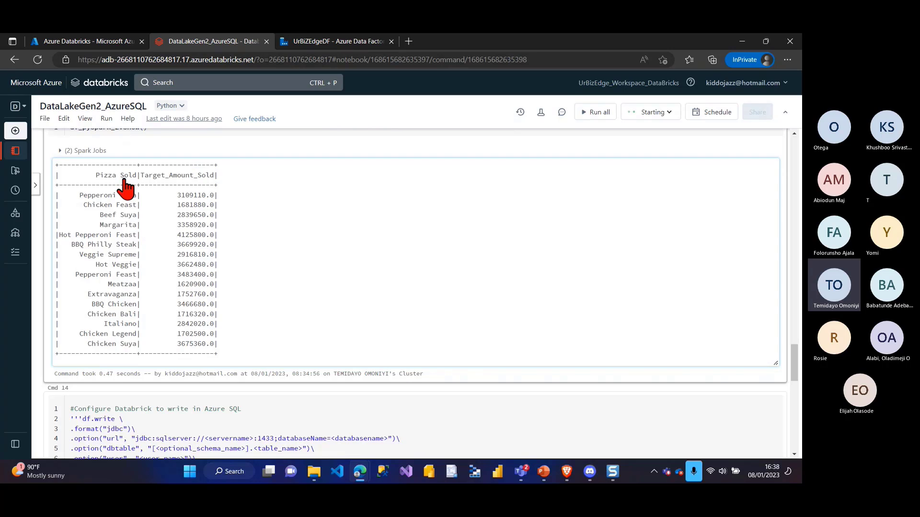
scroll(249, 261, up, 20)
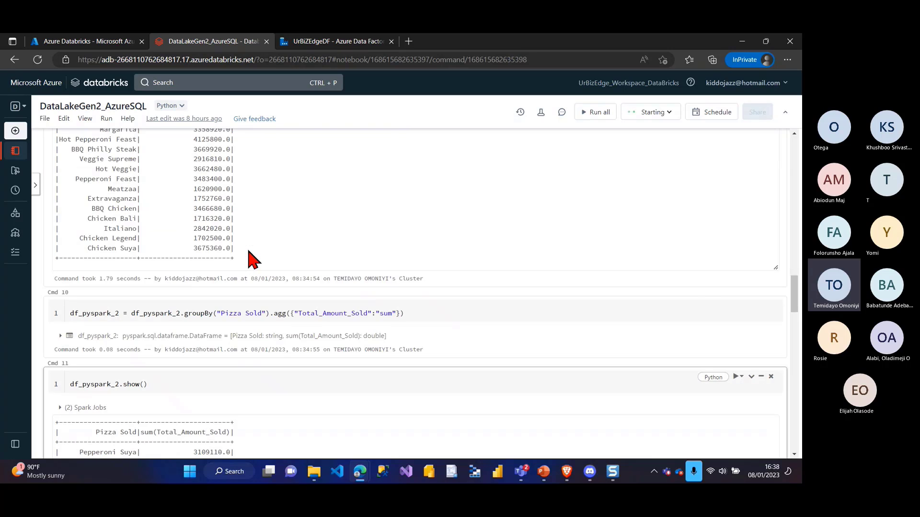
scroll(248, 249, down, 5)
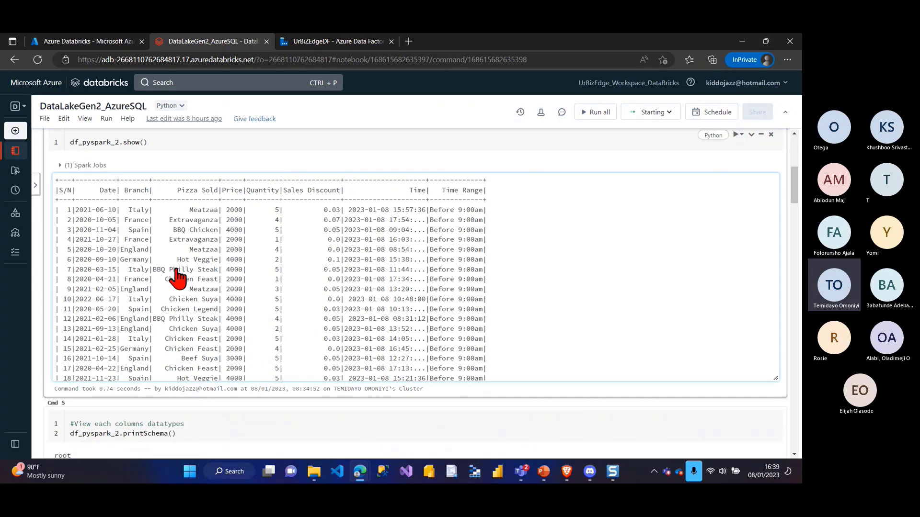
scroll(192, 290, down, 20)
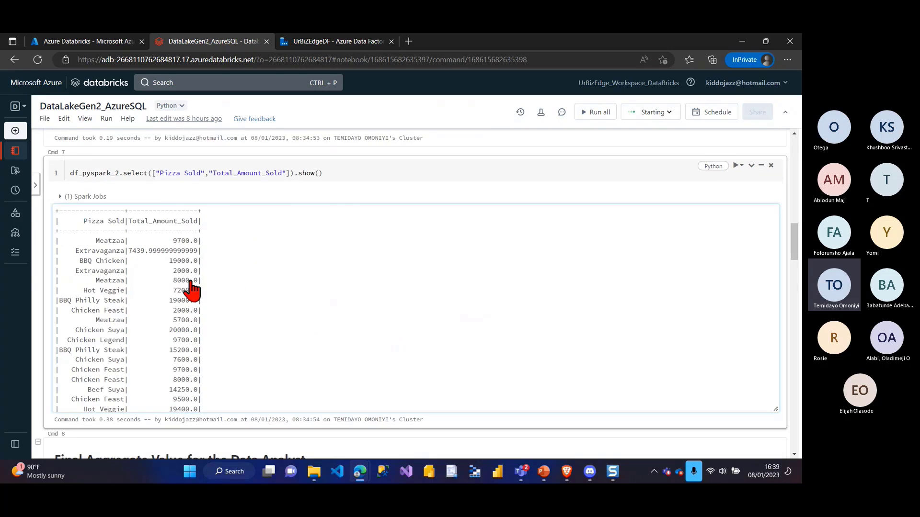
scroll(192, 290, down, 15)
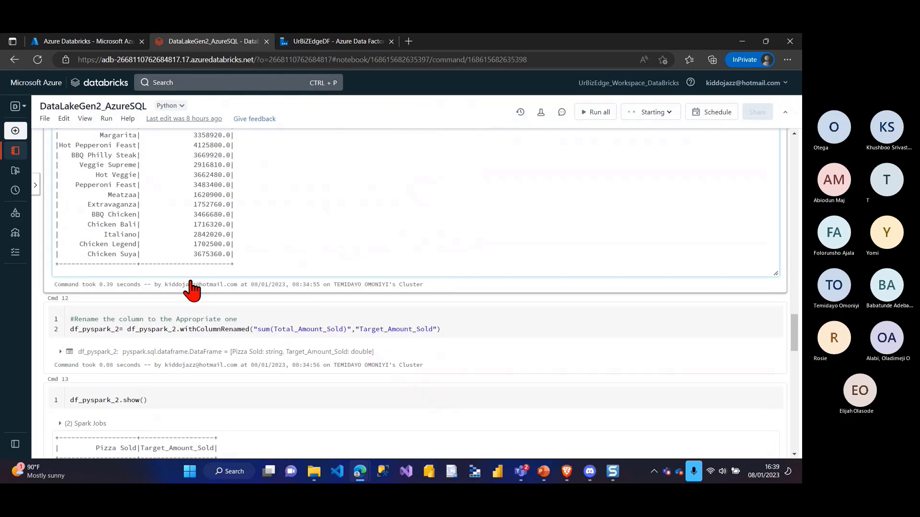
scroll(193, 289, up, 5)
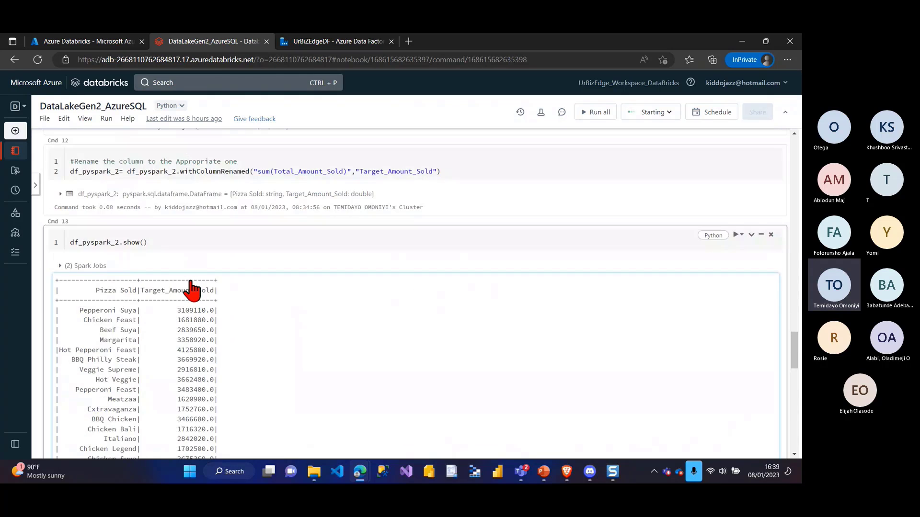
scroll(196, 302, down, 1)
scroll(204, 323, down, 2)
scroll(204, 324, up, 15)
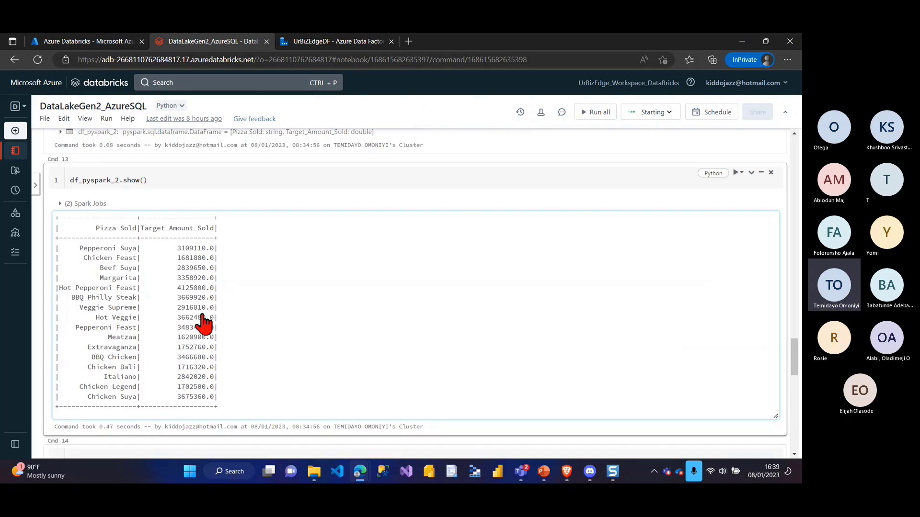
- Go back to the start of the notebook and check the startup status of its attached cluster
scroll(204, 324, up, 15)
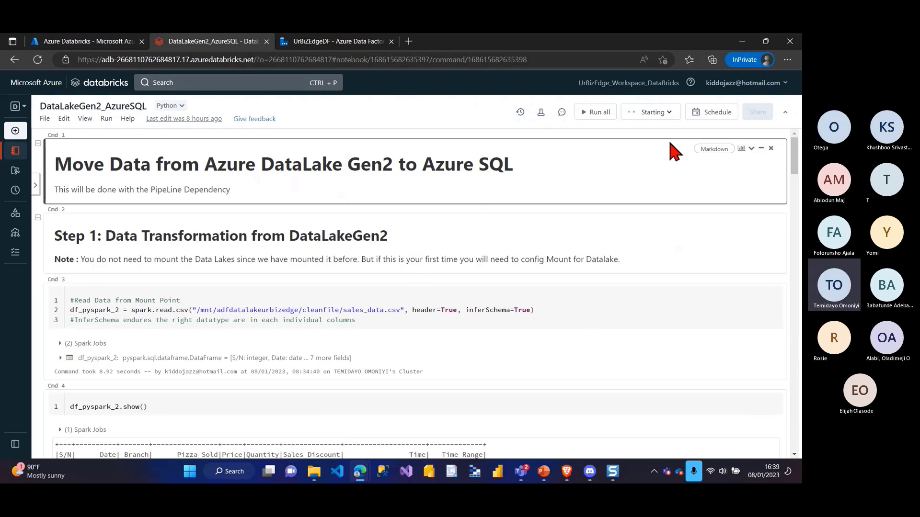
click(668, 113)
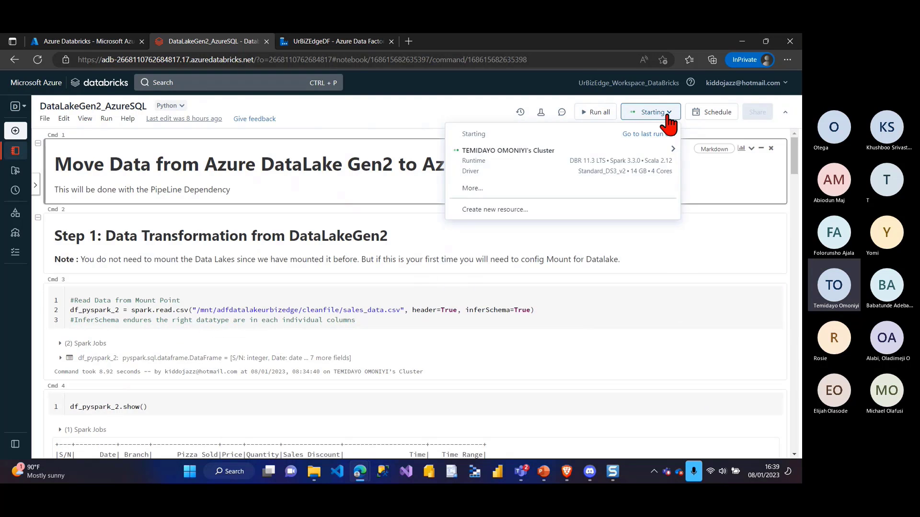
click(667, 116)
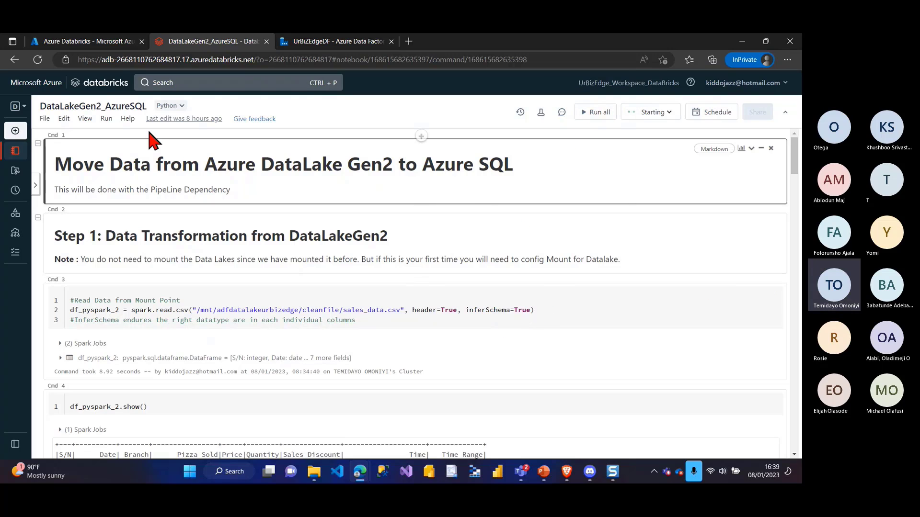
- Reorder the browser tabs so the DataLakeGen2_AzureSQL notebook follows Azure Data Factory, and switch to UrBiZEdgeDF
click(68, 44)
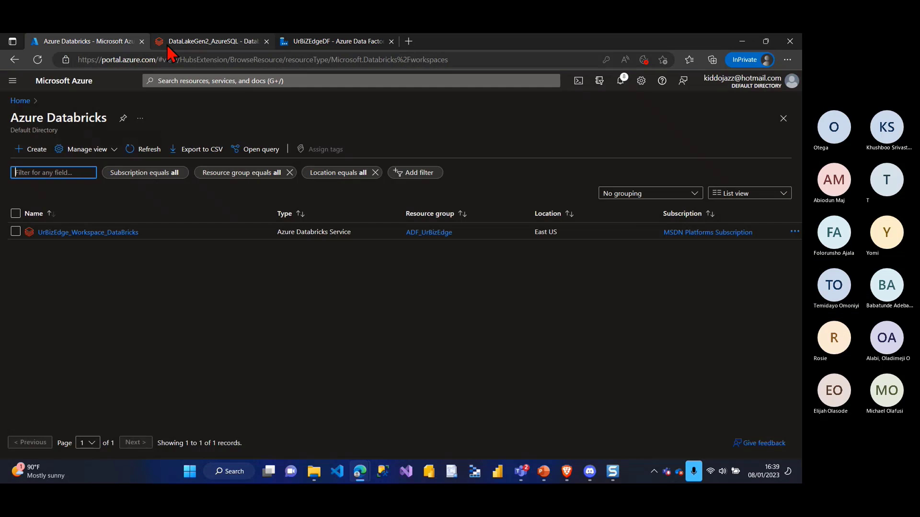
drag(166, 44, 242, 54)
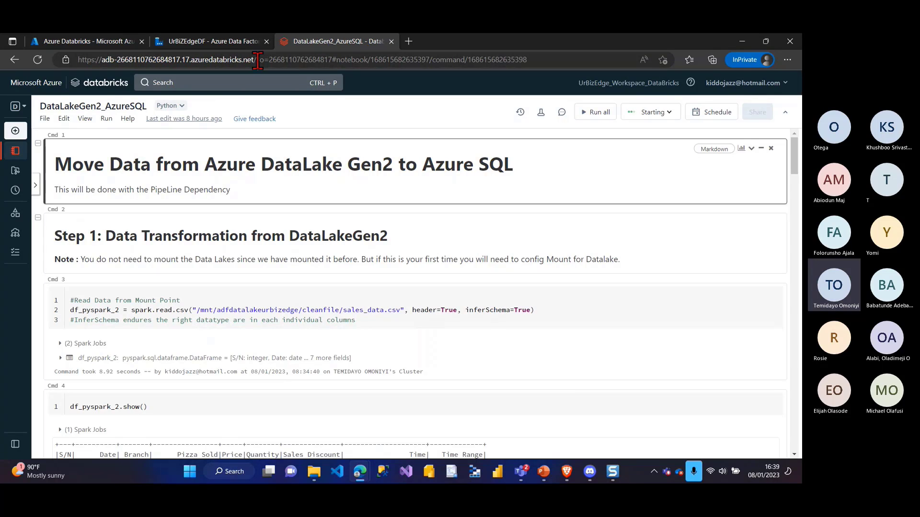
click(183, 44)
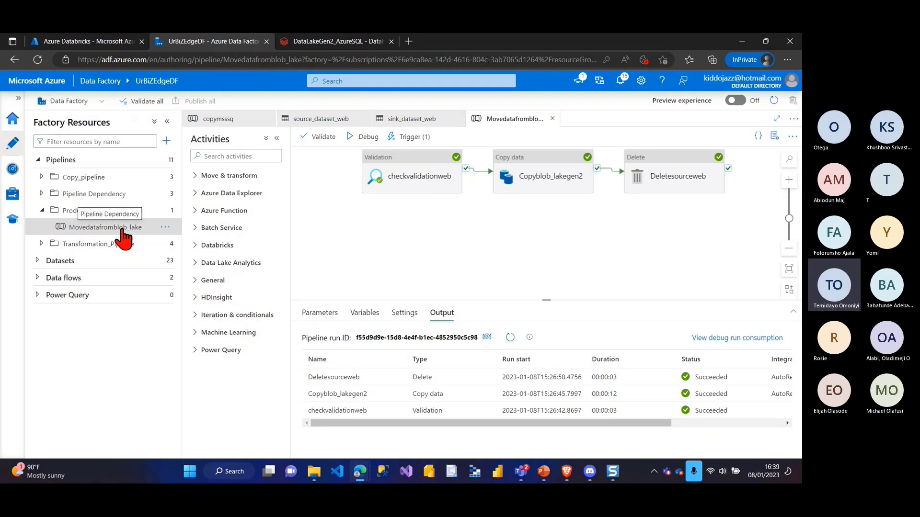
- Create a new pipeline in the Production_web folder and name it databrickPipeline
click(166, 211)
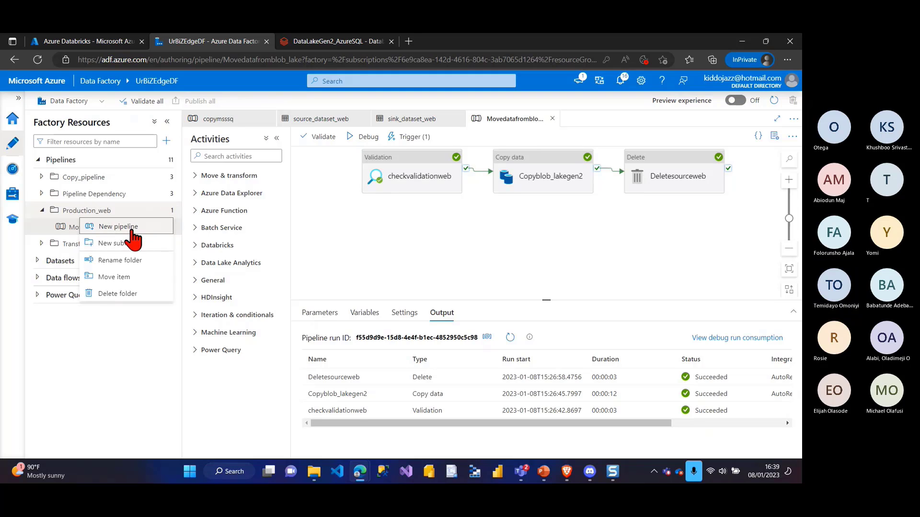
click(124, 228)
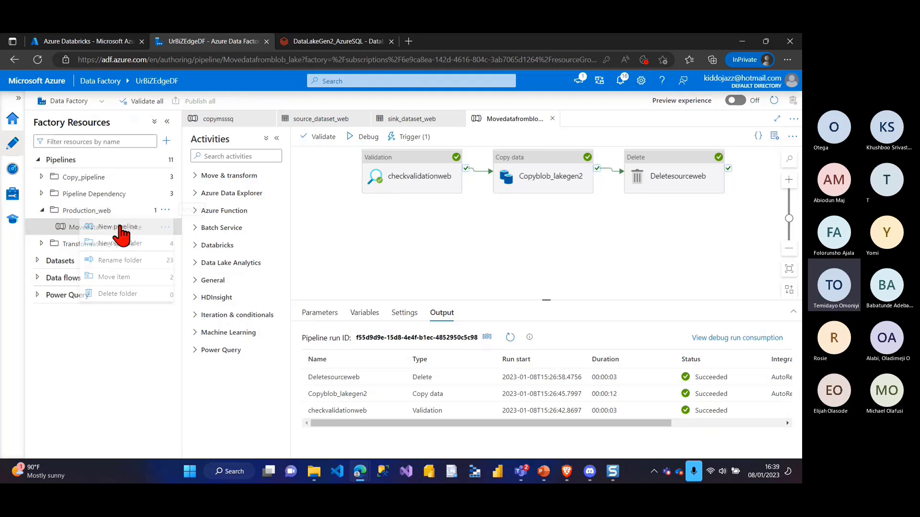
click(222, 161)
click(695, 213)
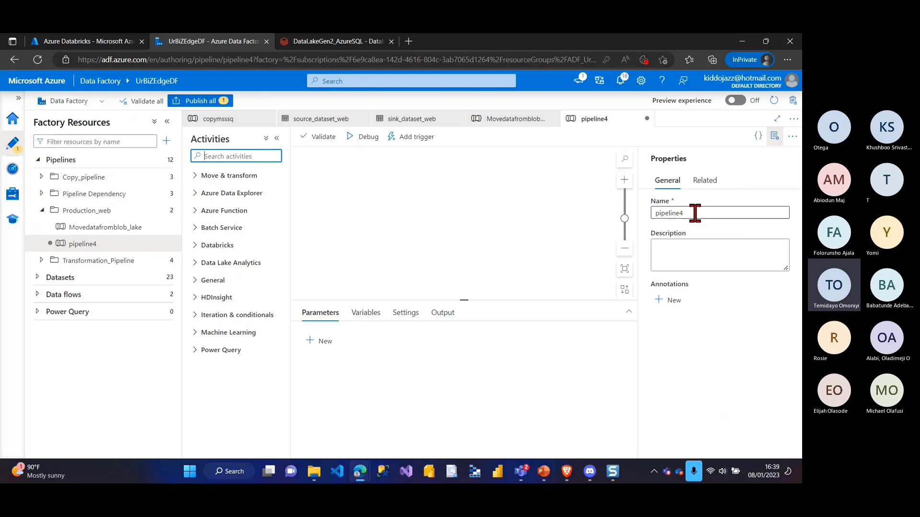
key(BackSpace)
key(BackSpace)
key(BackSpace)
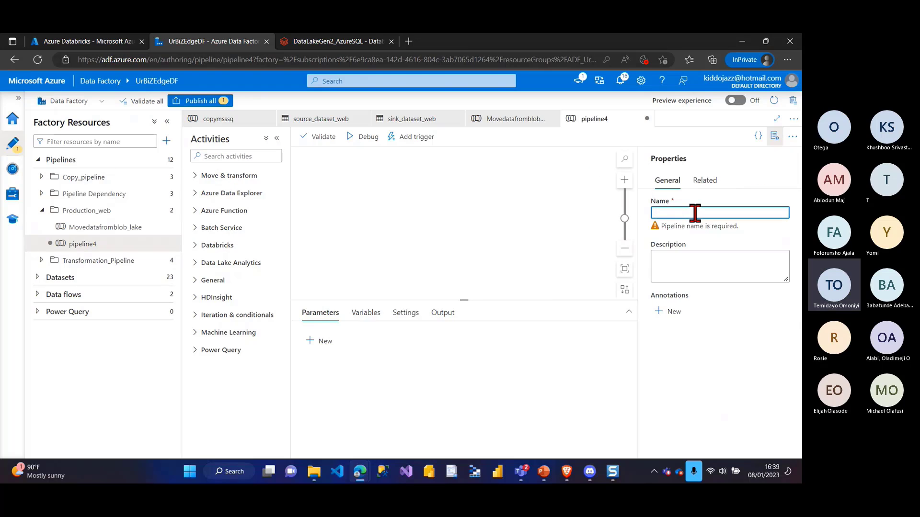
text(databr)
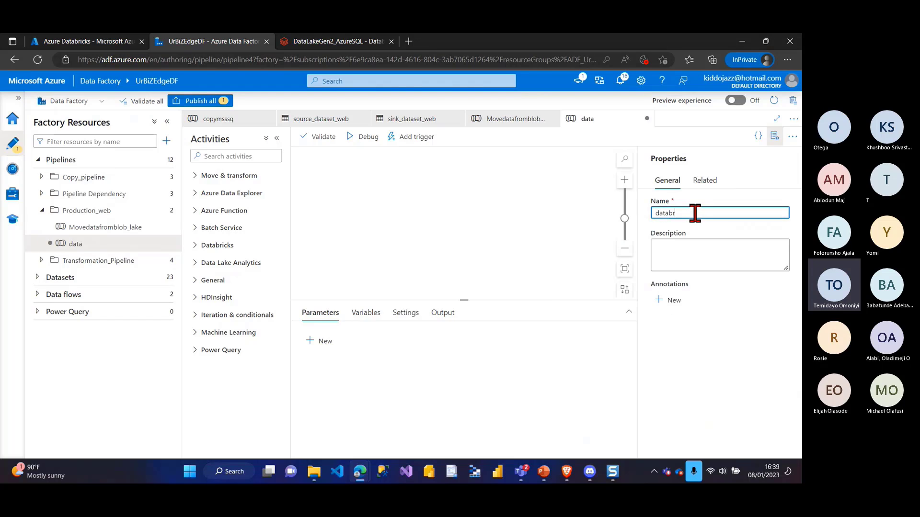
text(ickPi)
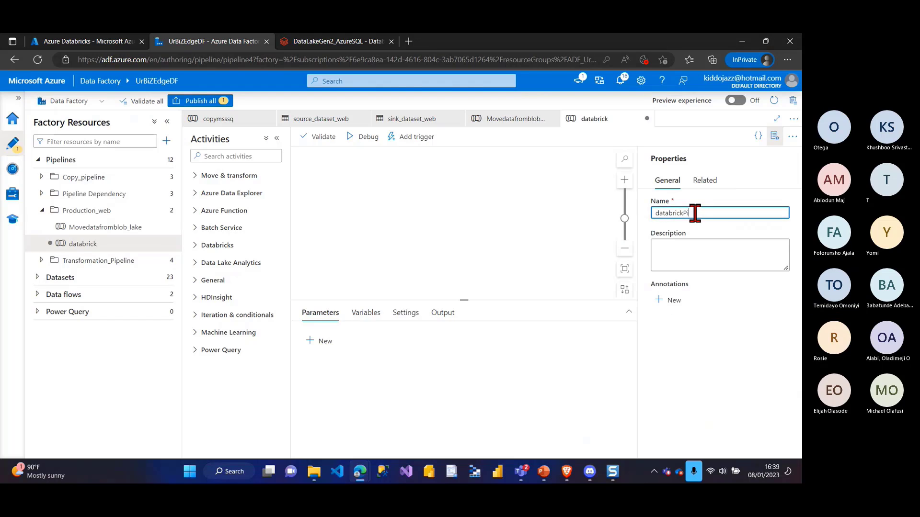
text(peline)
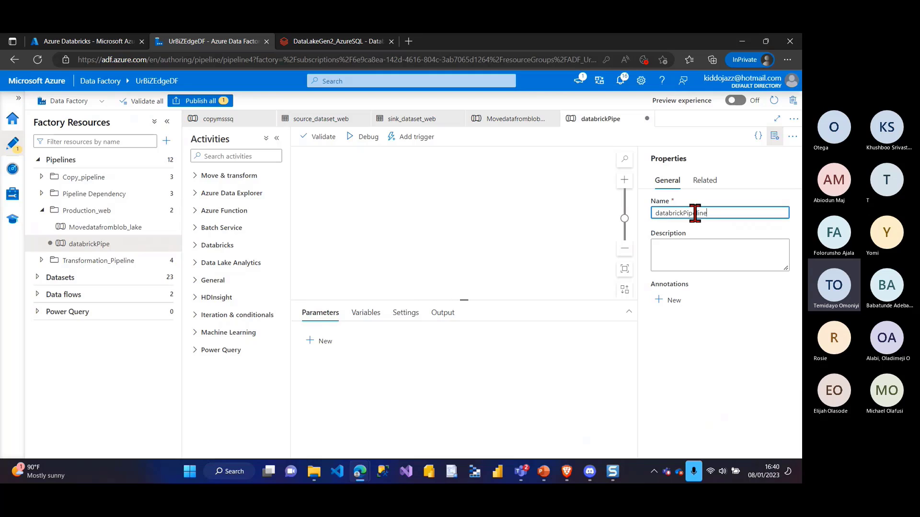
- Search the activities for "not" and add a Databricks Notebook activity to the databrickPipeline canvas
click(211, 155)
text(n)
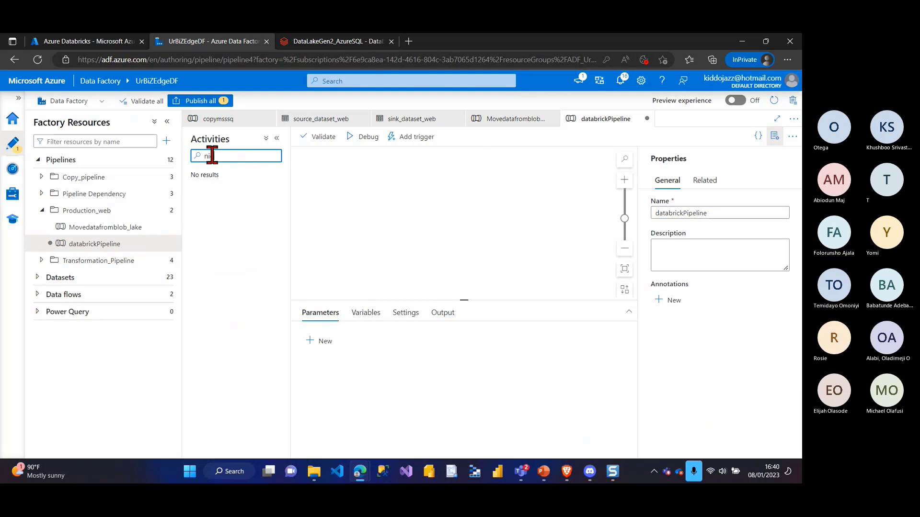
text(o)
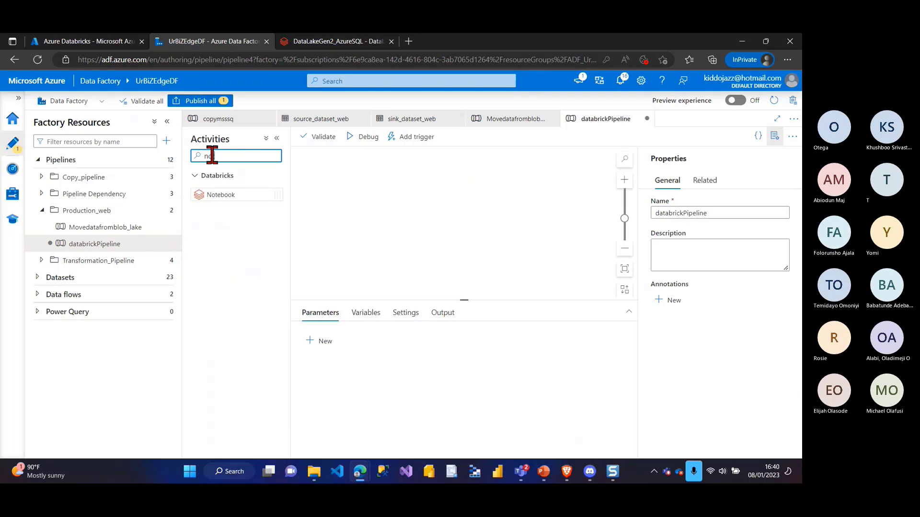
text(t)
drag(211, 195, 390, 192)
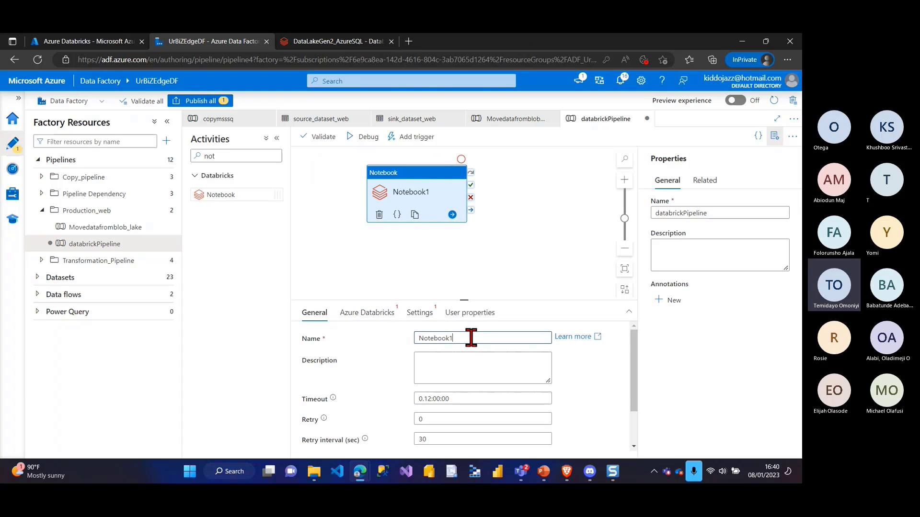
- Rename the Notebook activity to lakeAzureSQL
key(BackSpace)
key(BackSpace)
key(BackSpace)
key(BackSpace)
key(BackSpace)
key(BackSpace)
key(BackSpace)
key(BackSpace)
key(BackSpace)
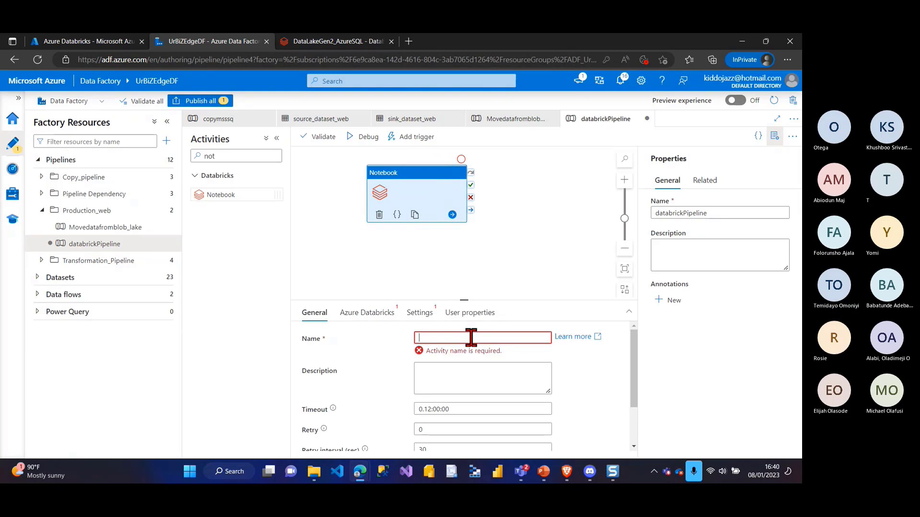
text(lakeAzureSQL)
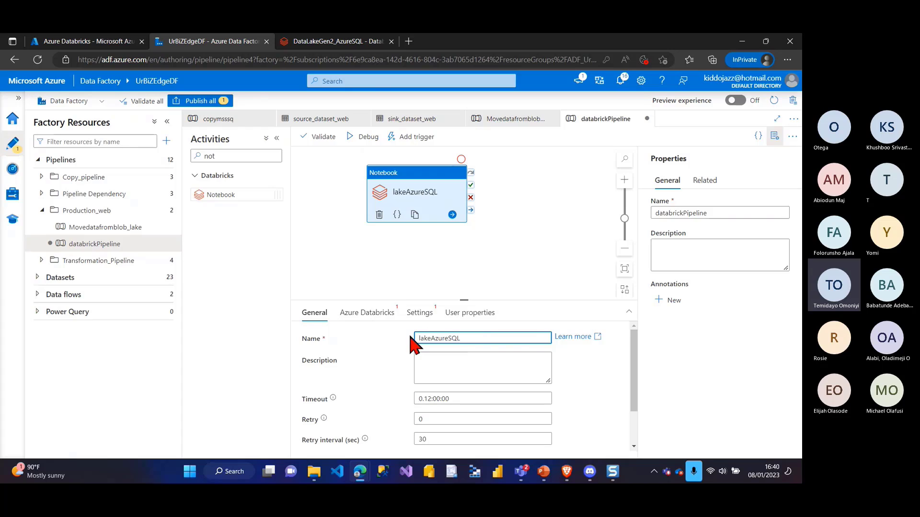
- Start a new Azure Databricks linked service for the lakeAzureSQL activity and name it AzureDatabrickLink_web
click(376, 316)
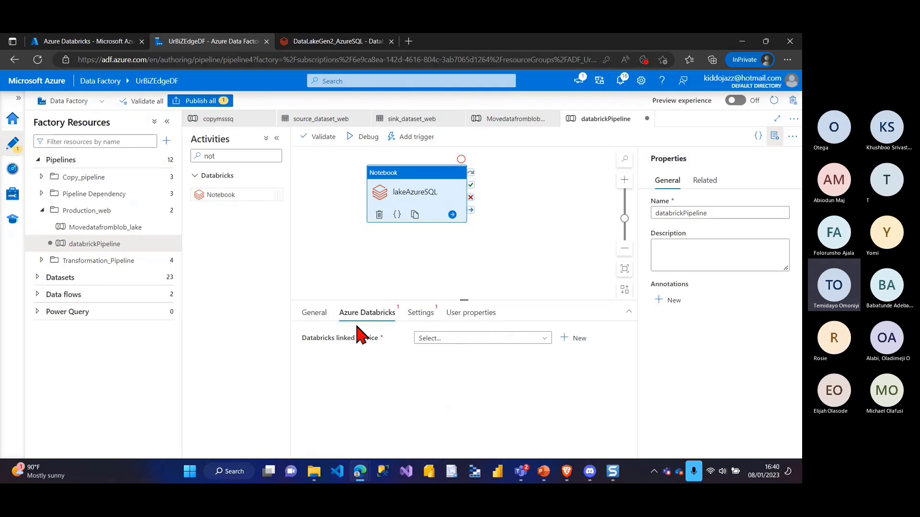
click(573, 339)
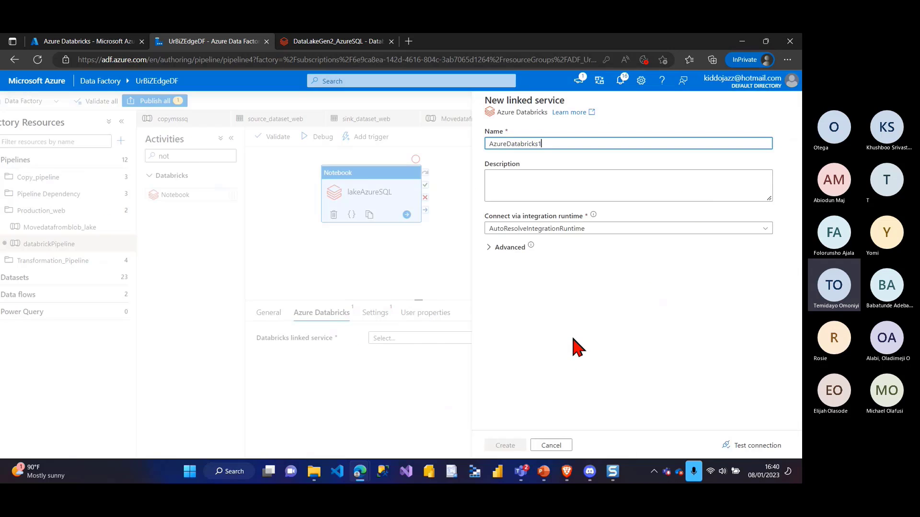
click(553, 144)
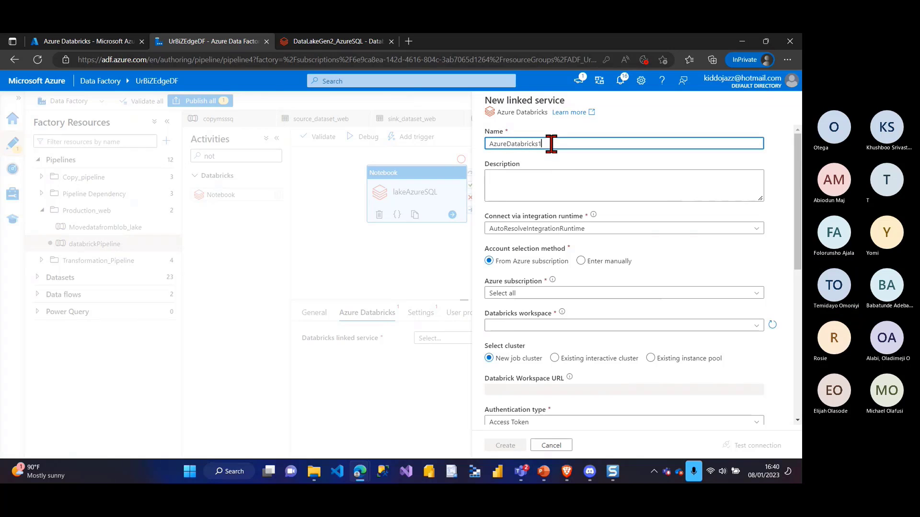
key(BackSpace)
text(kLink_web)
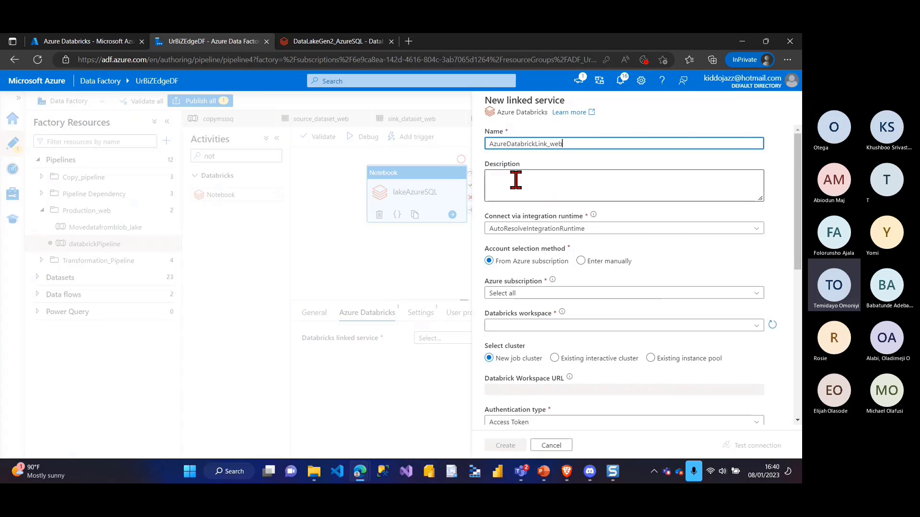
- Set the linked service's Azure subscription to MSDN Platforms Subscription and its Databricks workspace to UrBizEdge_Workspace_DataBricks
scroll(620, 213, down, 1)
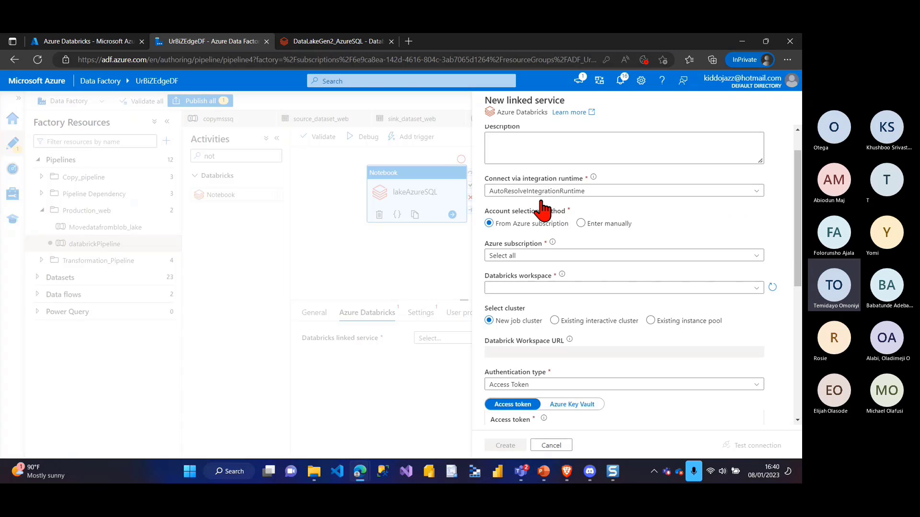
click(751, 255)
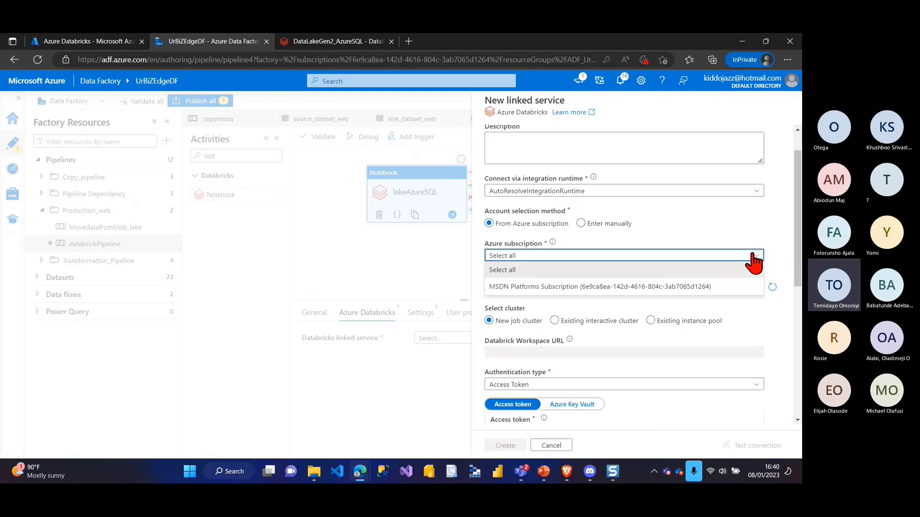
click(661, 286)
scroll(678, 297, down, 1)
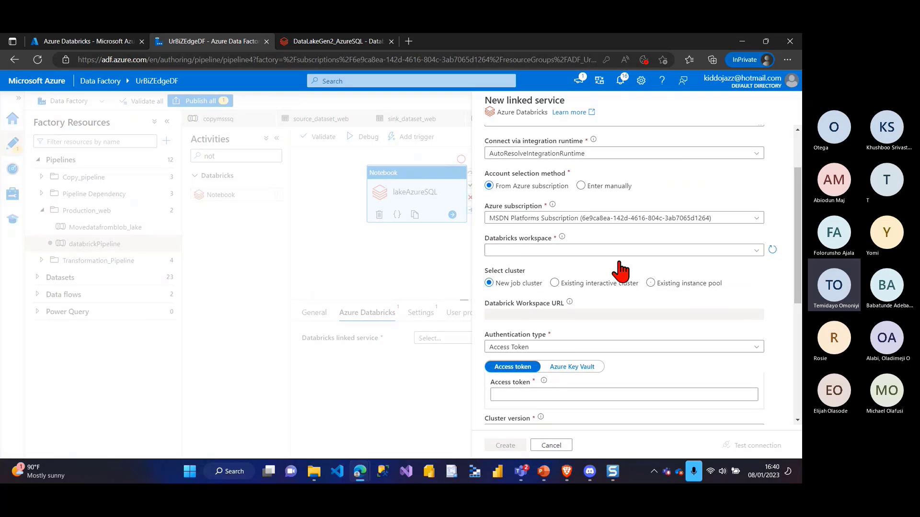
click(756, 250)
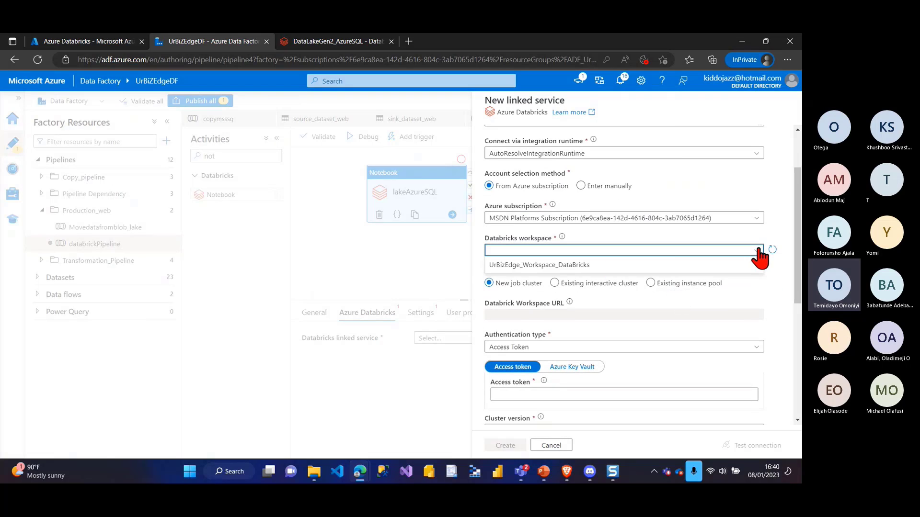
click(542, 266)
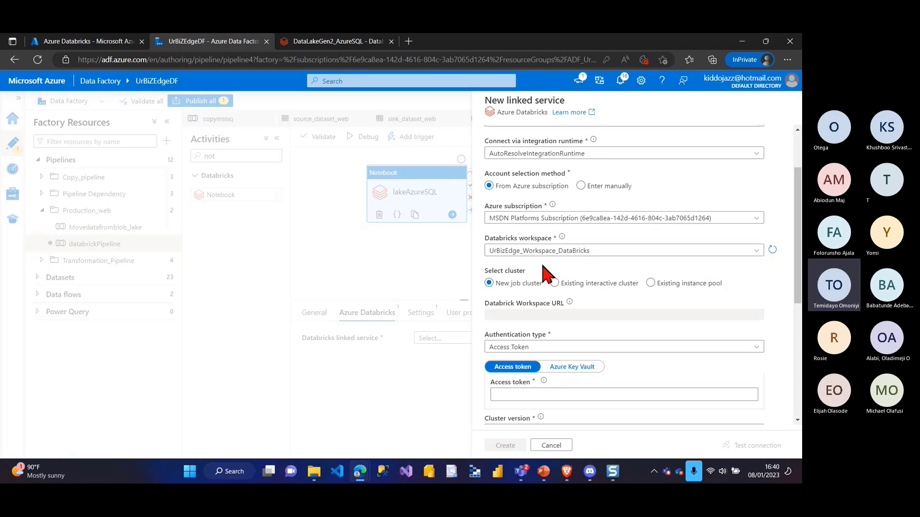
click(688, 285)
scroll(688, 285, down, 1)
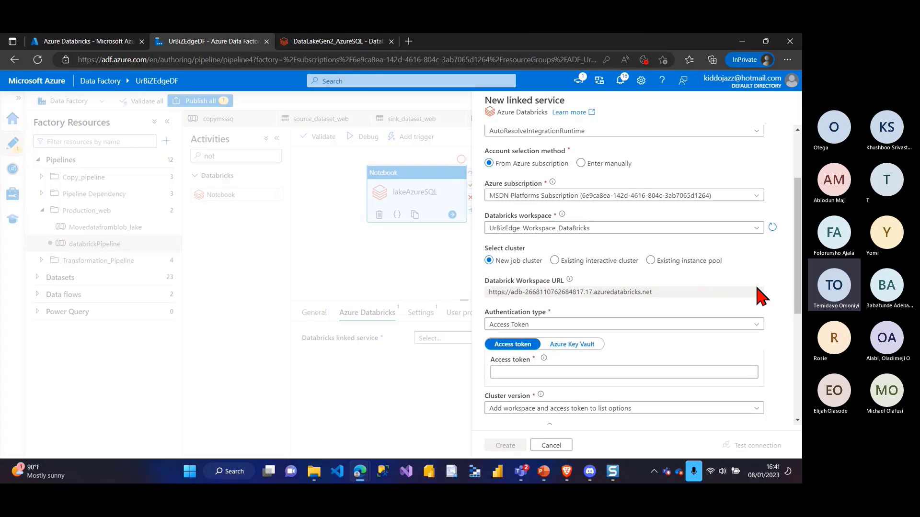
scroll(760, 337, down, 2)
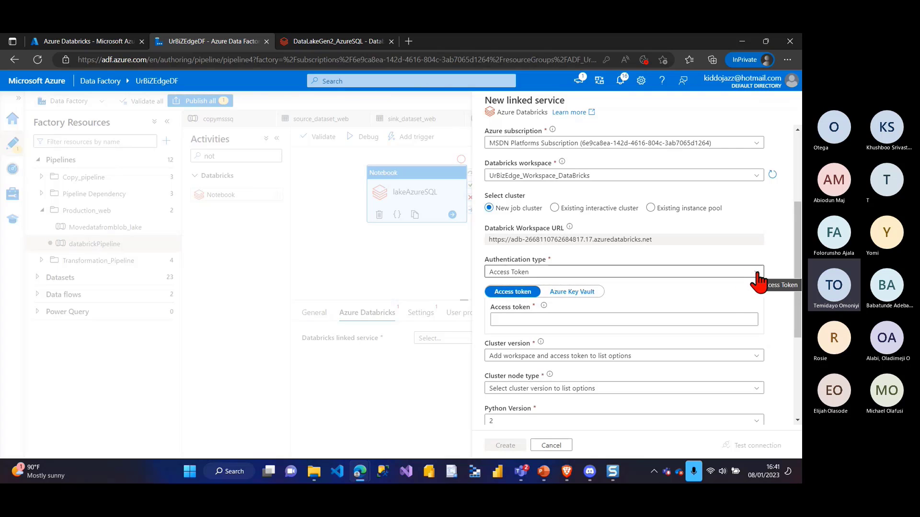
scroll(742, 297, down, 1)
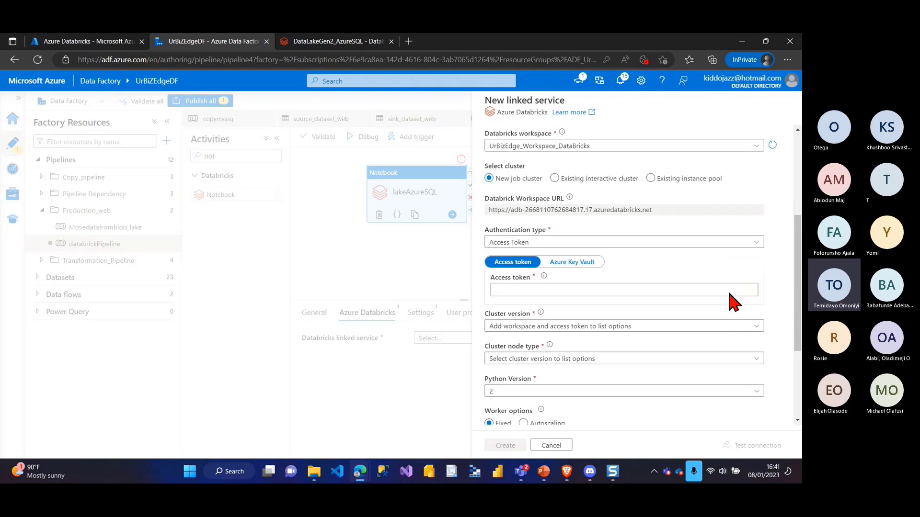
- Switch to the Databricks workspace and revoke the existing Web_Token access token in the user settings
click(674, 289)
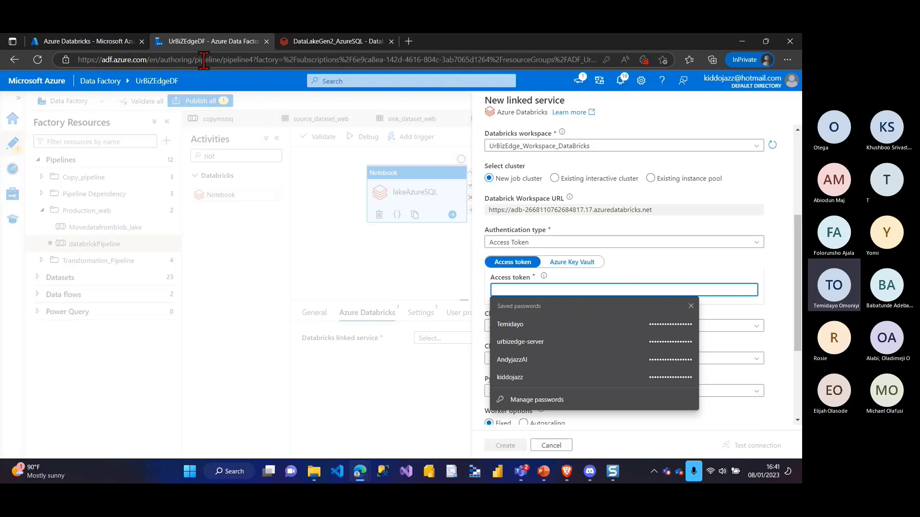
drag(187, 46, 254, 45)
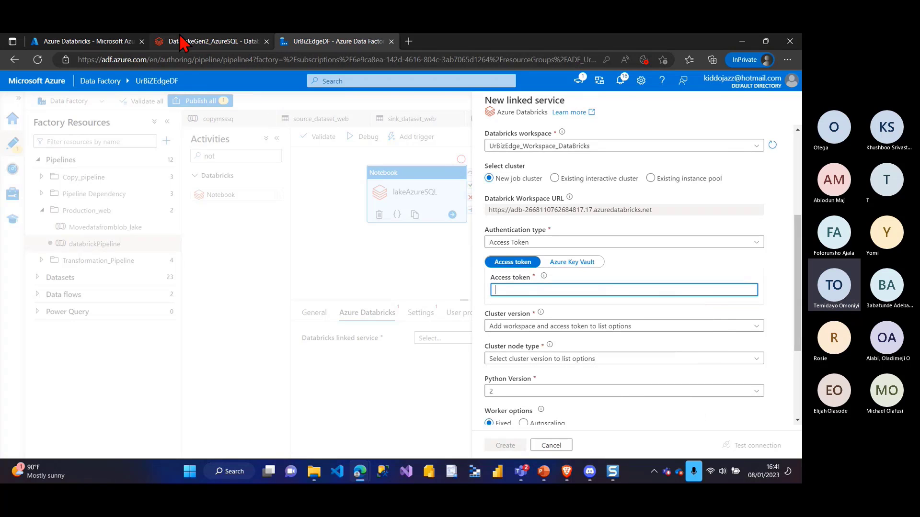
click(182, 45)
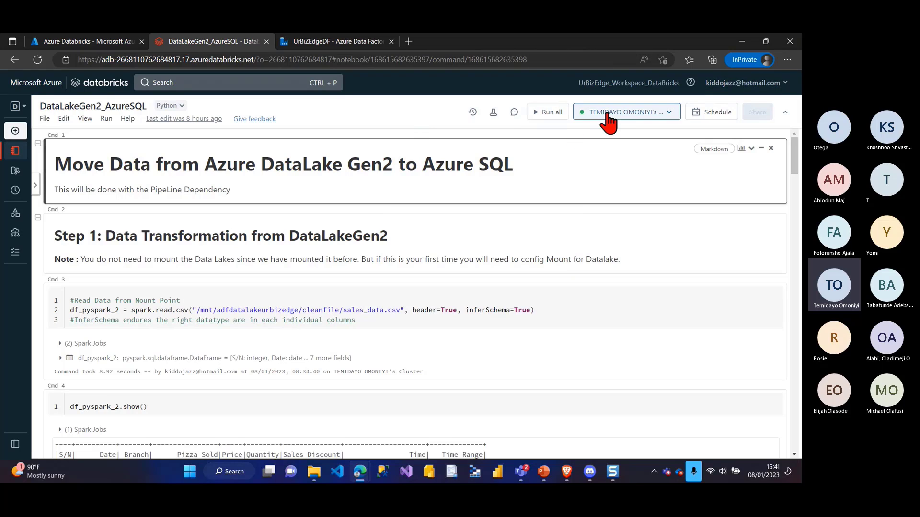
click(720, 86)
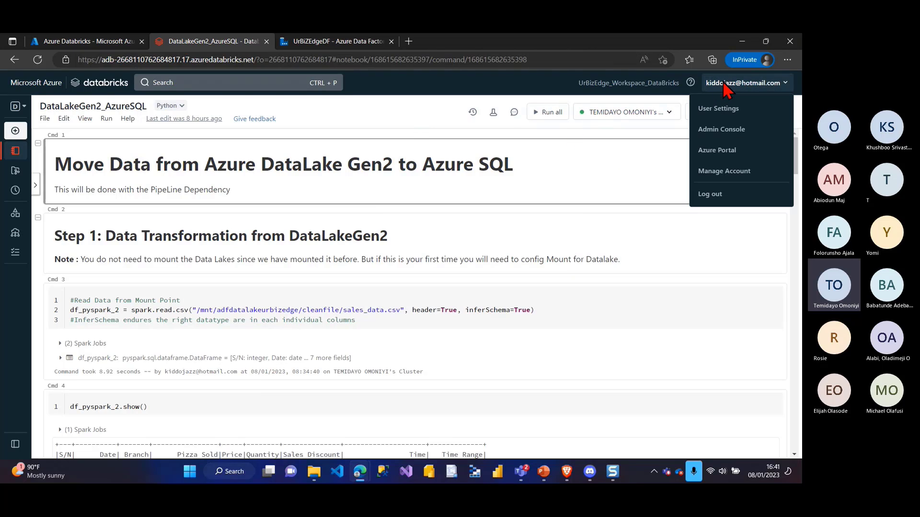
click(724, 113)
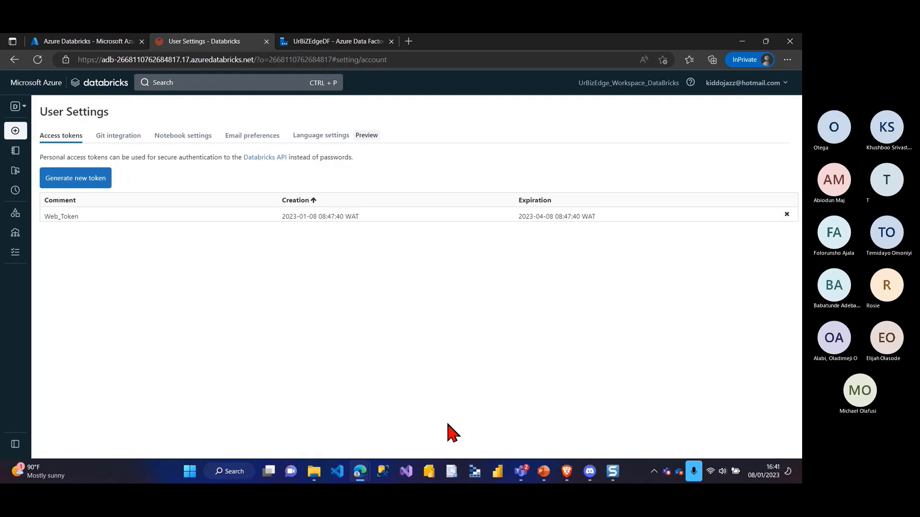
click(786, 215)
click(484, 227)
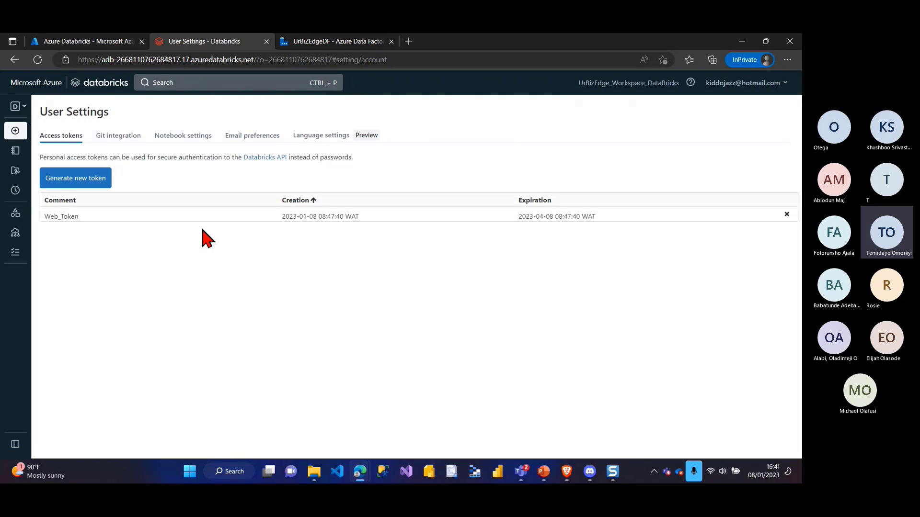
- Generate a new personal access token with the comment Testing_web
click(73, 187)
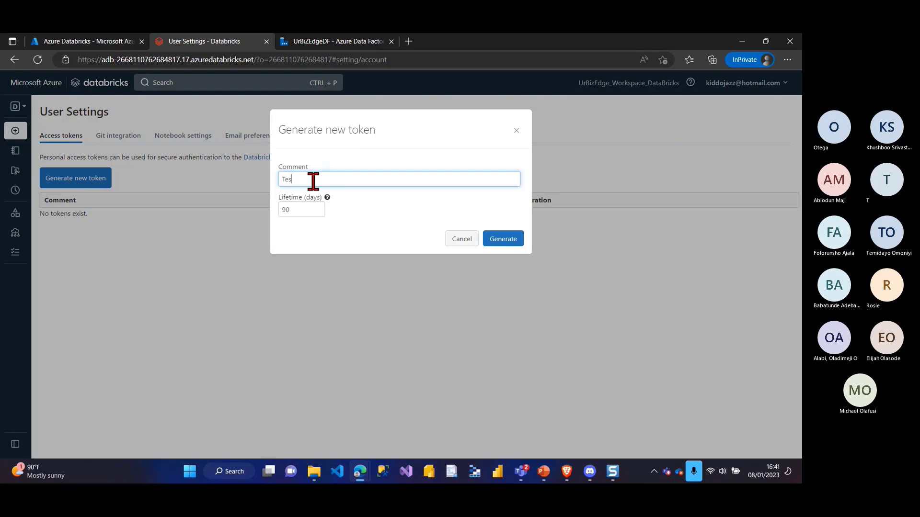
text(ting_web)
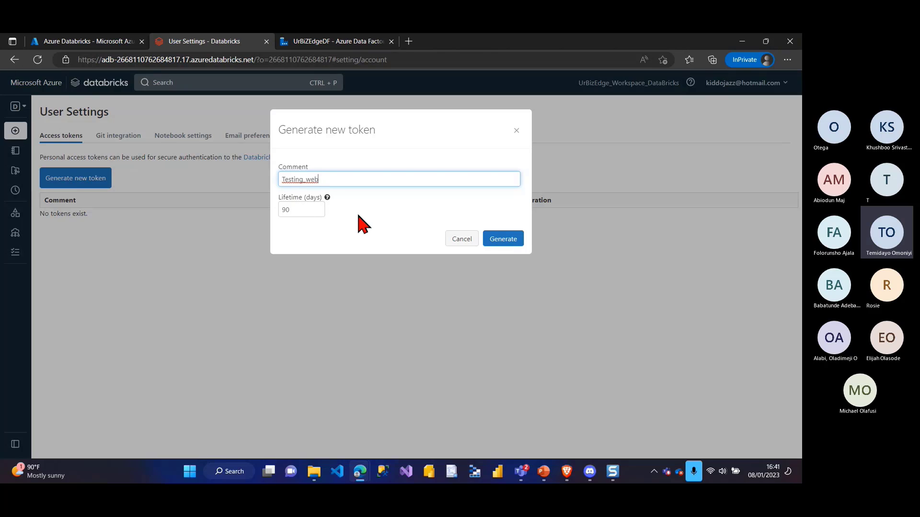
click(498, 241)
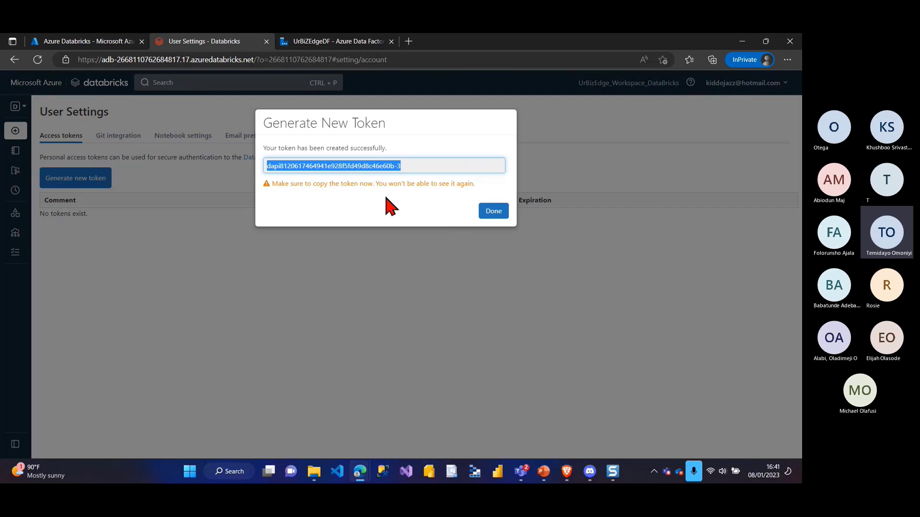
- Copy the newly generated access token, paste it into a blank Notepad document, and close the token dialog
click(347, 166)
key(ctrl+a)
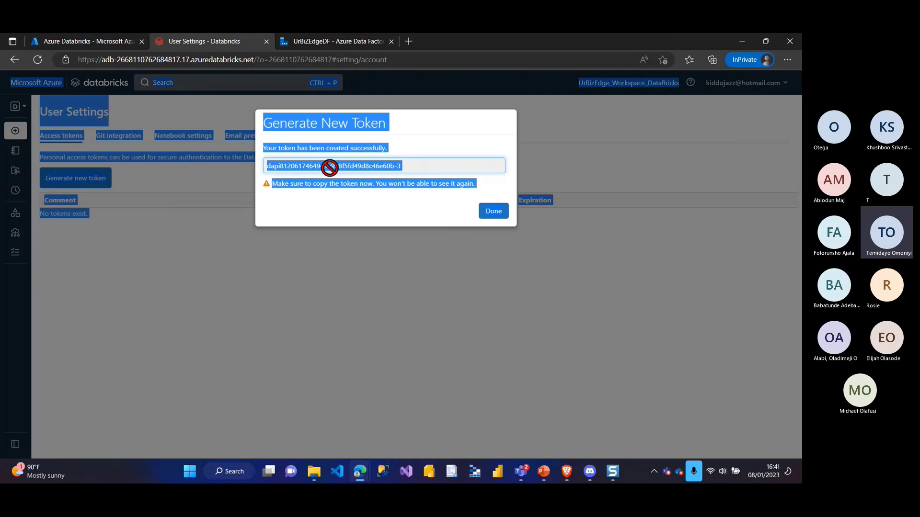
click(357, 168)
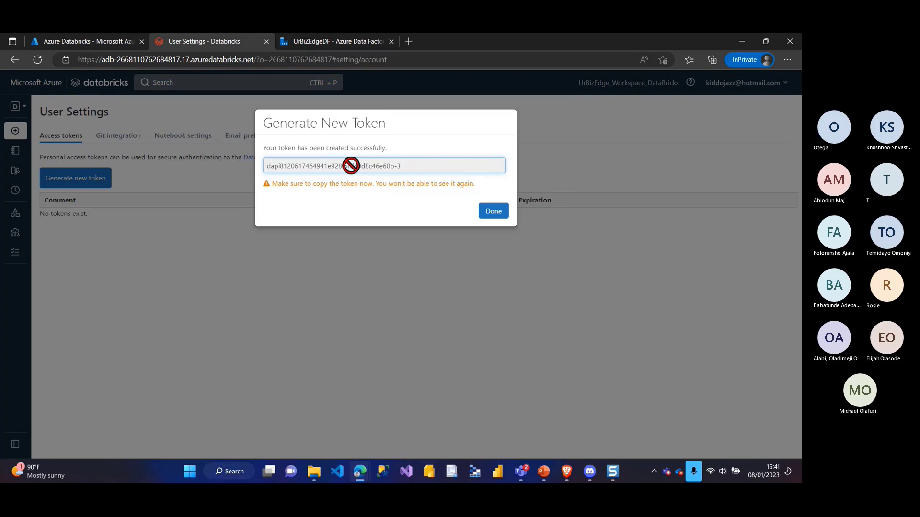
double_click(352, 165)
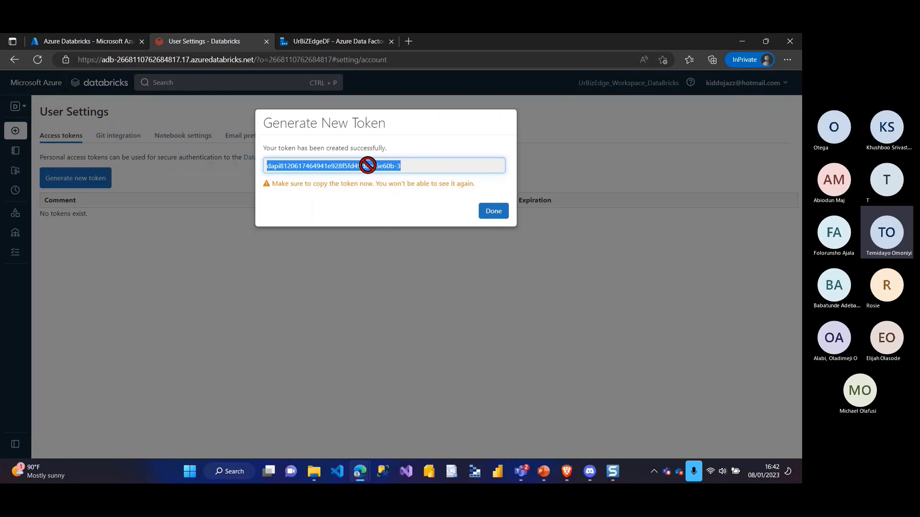
key(super)
text(notepad)
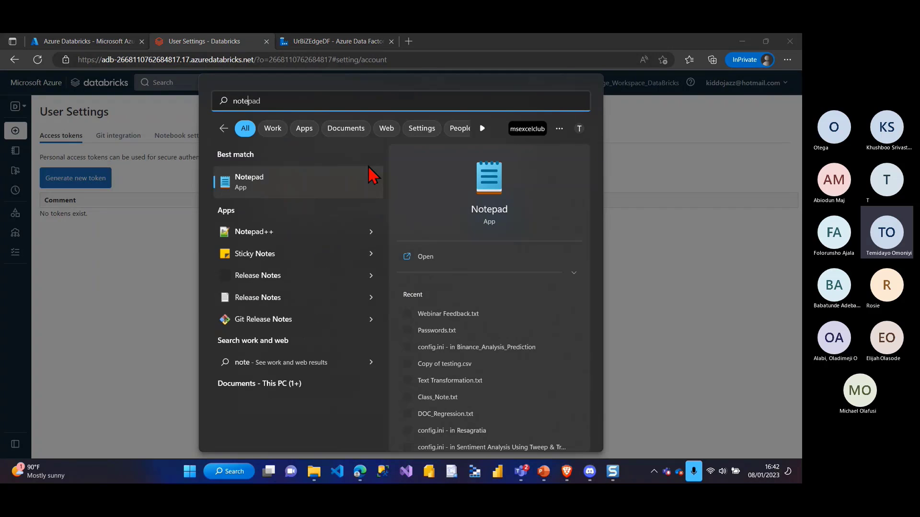
click(322, 192)
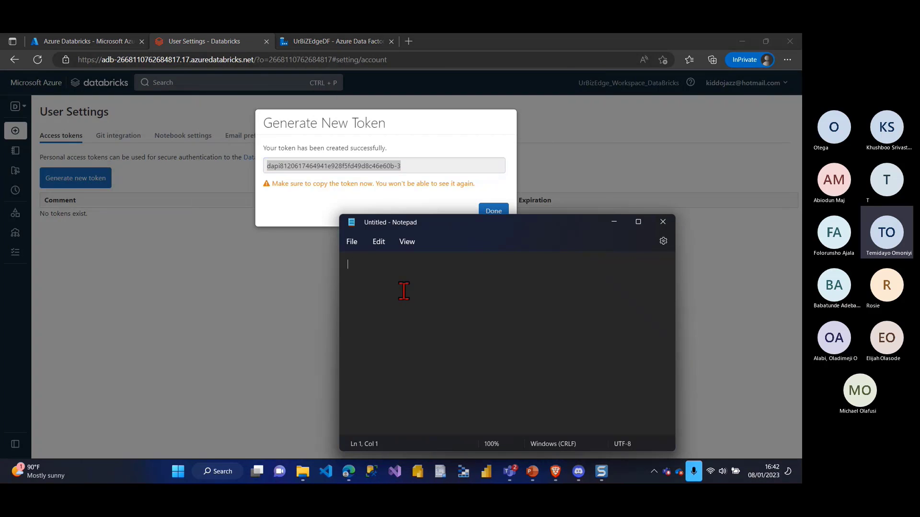
key(ctrl+v)
click(614, 221)
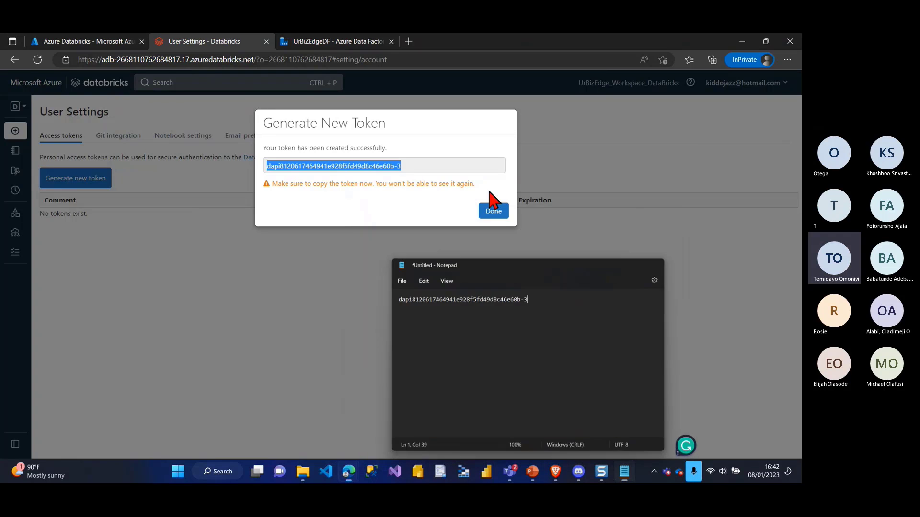
click(495, 210)
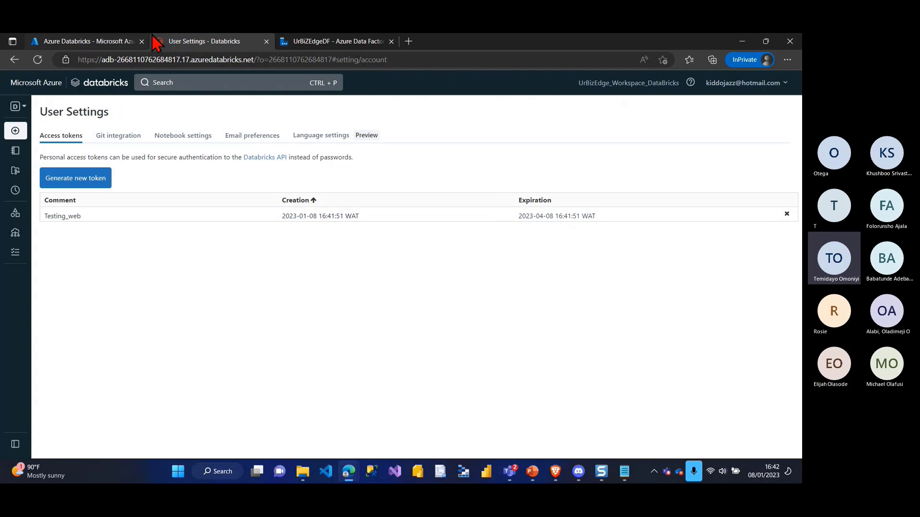
- Switch back to Azure Data Factory and paste the generated Databricks token as the linked service's access token
drag(174, 42, 246, 45)
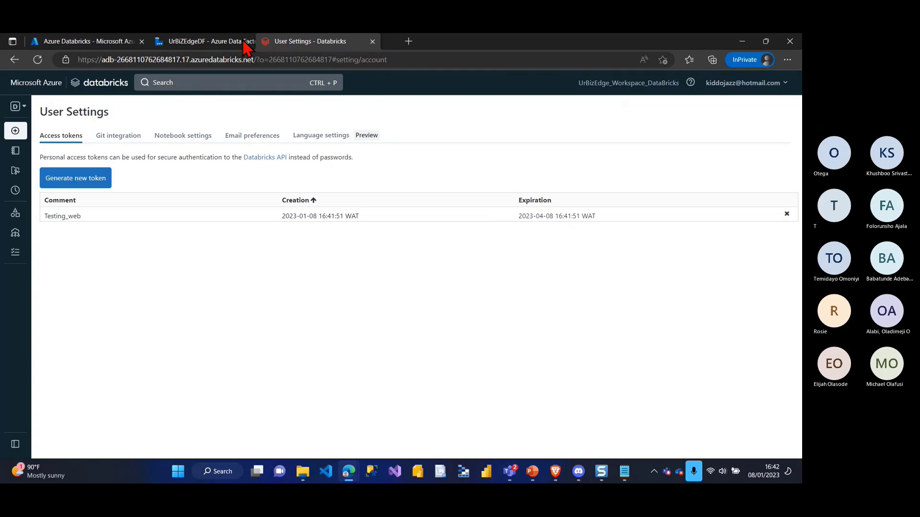
click(172, 43)
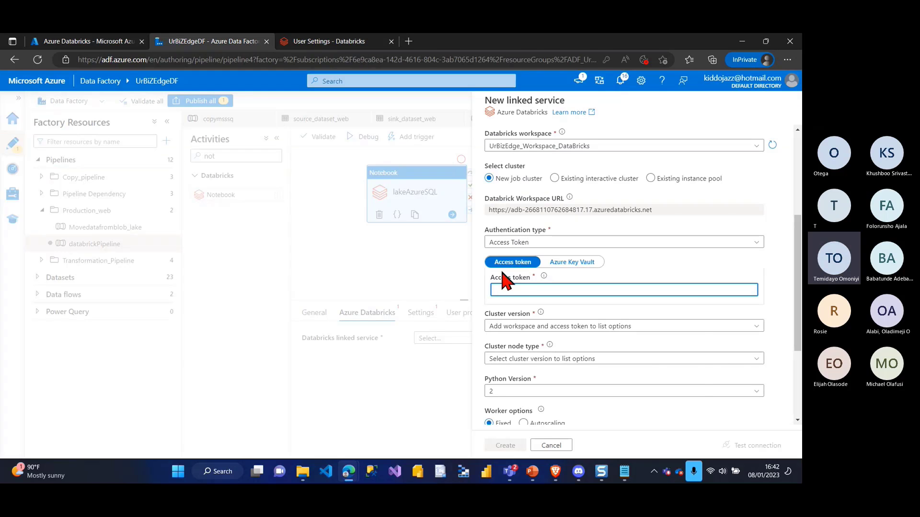
click(513, 288)
key(ctrl+v)
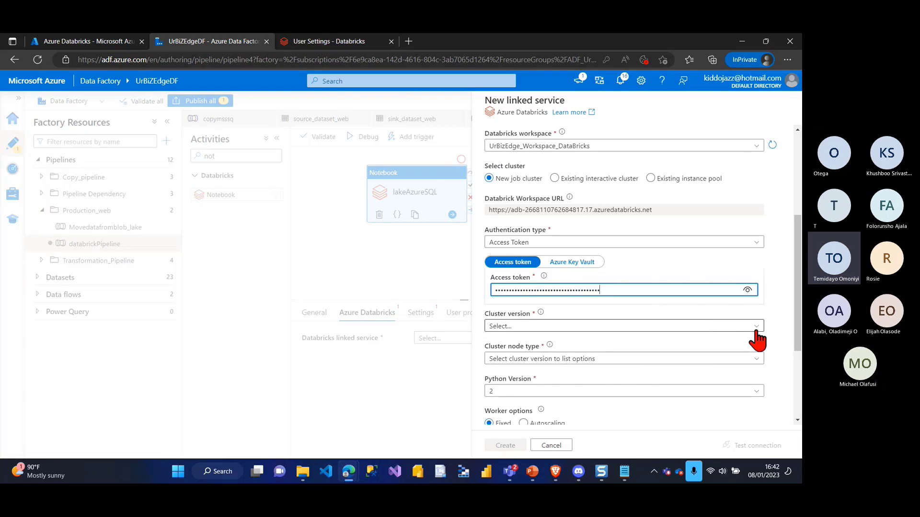
- Set the linked service's cluster version to 11.3 LTS (includes Apache Spark 3.3.0, Scala 2.12) and its cluster node type to Standard_DS3_v2
click(757, 328)
scroll(722, 381, down, 3)
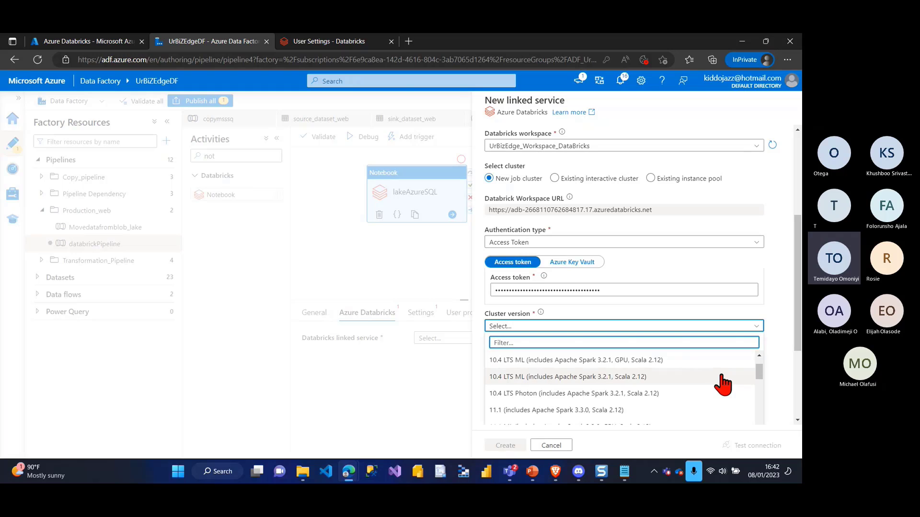
scroll(722, 383, down, 3)
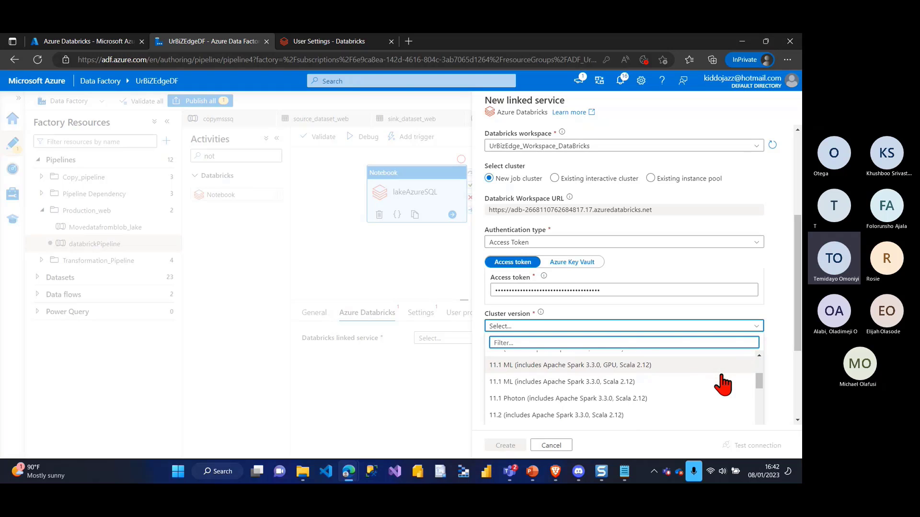
scroll(722, 383, down, 3)
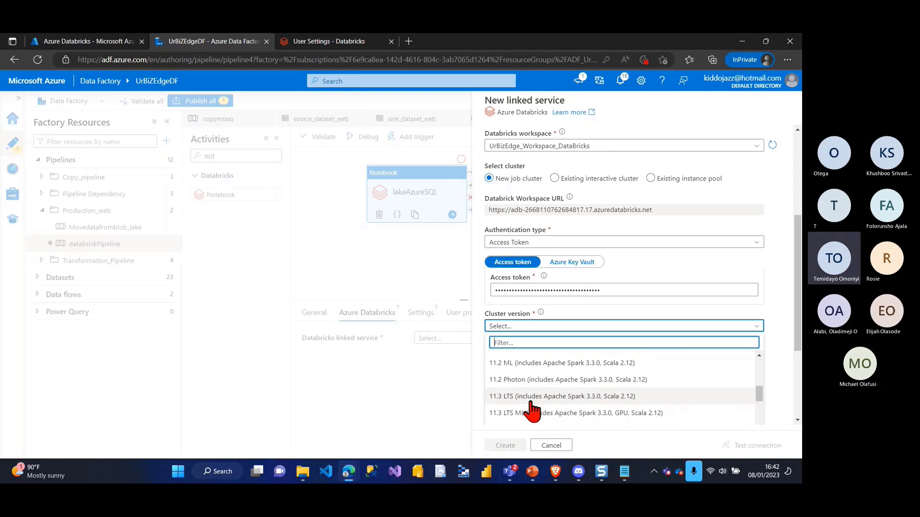
click(573, 400)
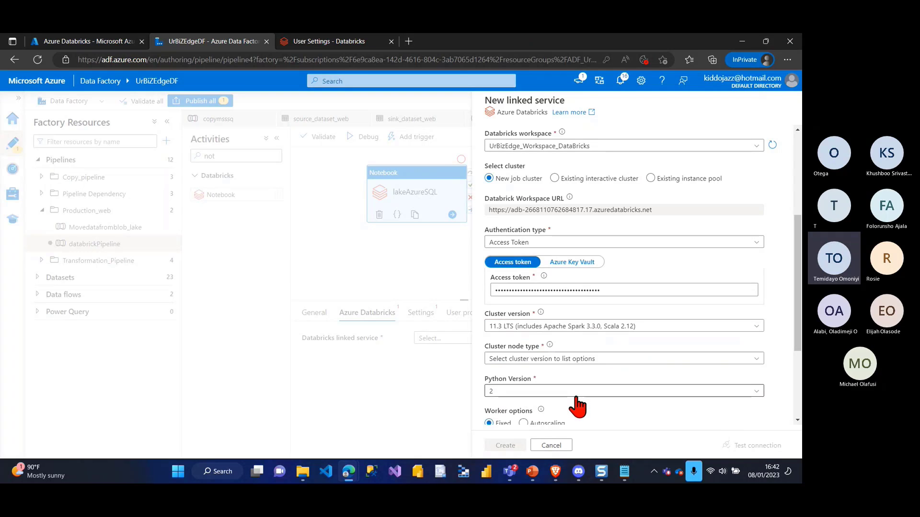
click(757, 361)
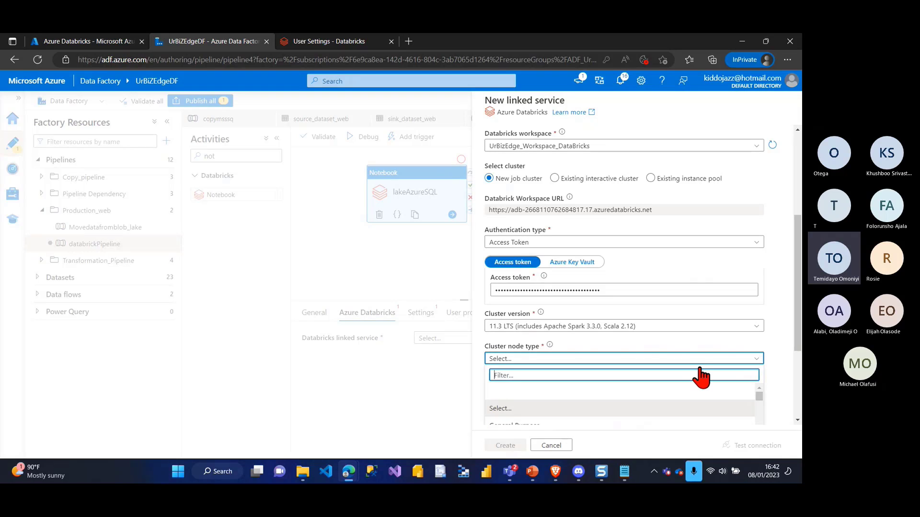
scroll(722, 376, down, 2)
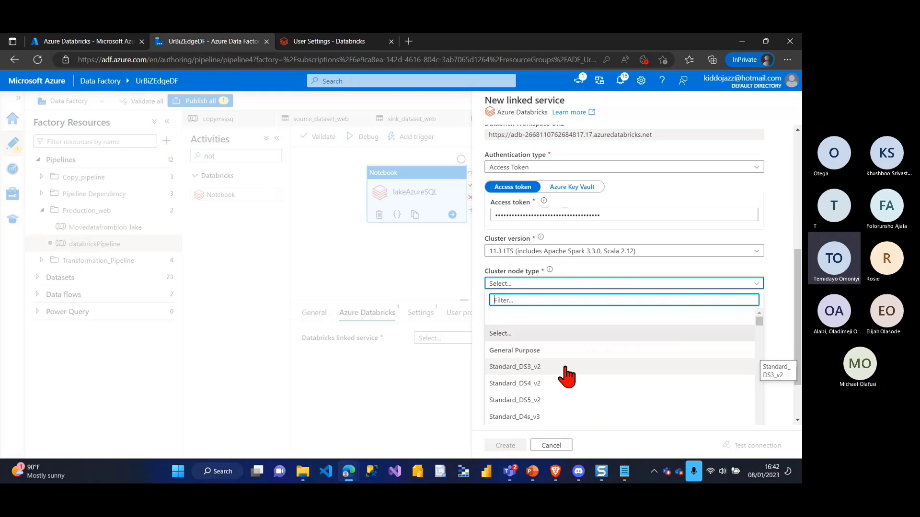
click(565, 369)
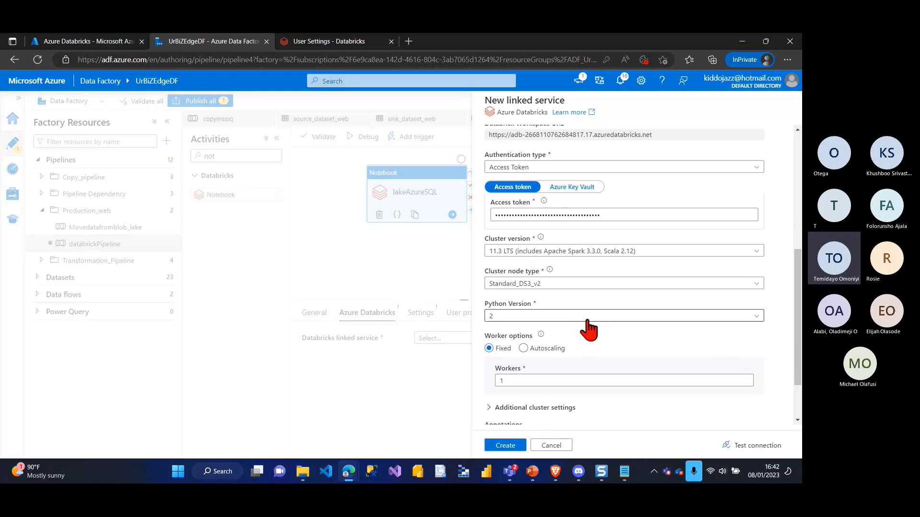
- Set the Python version to 3 and test the linked service's connection
click(756, 317)
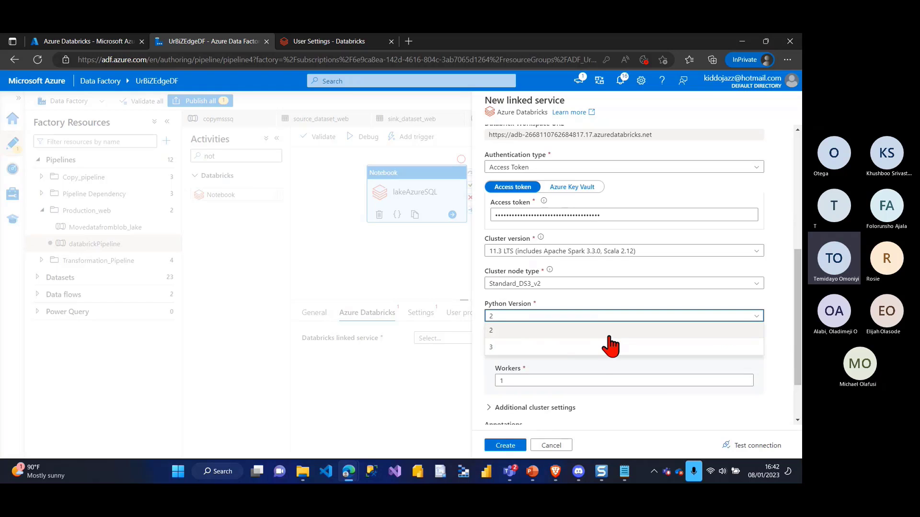
click(599, 357)
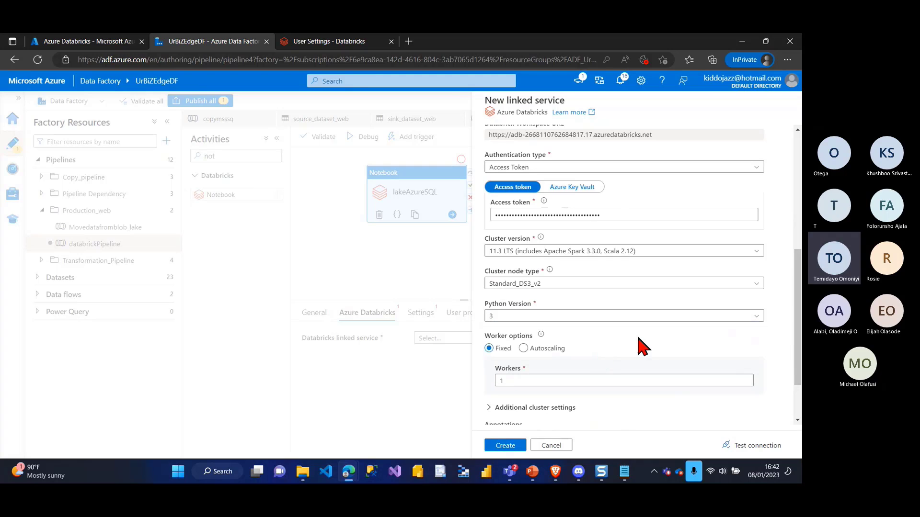
scroll(642, 346, down, 2)
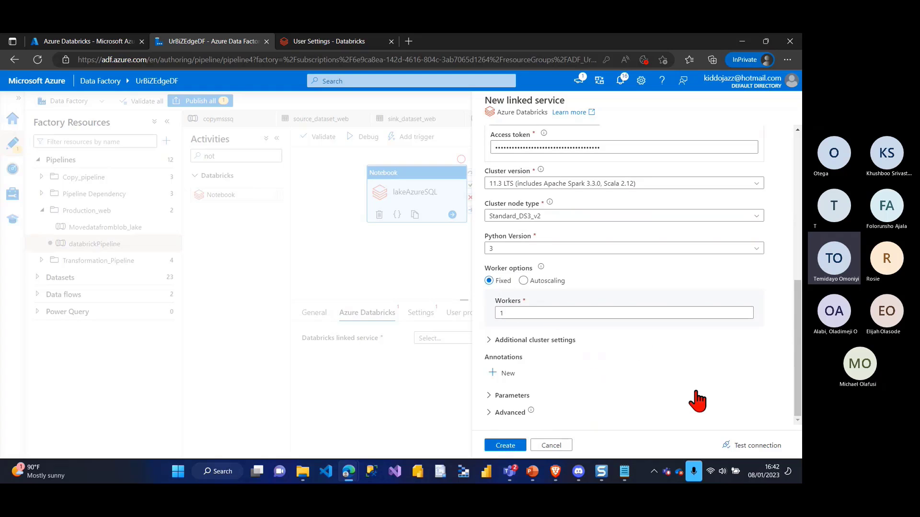
click(750, 445)
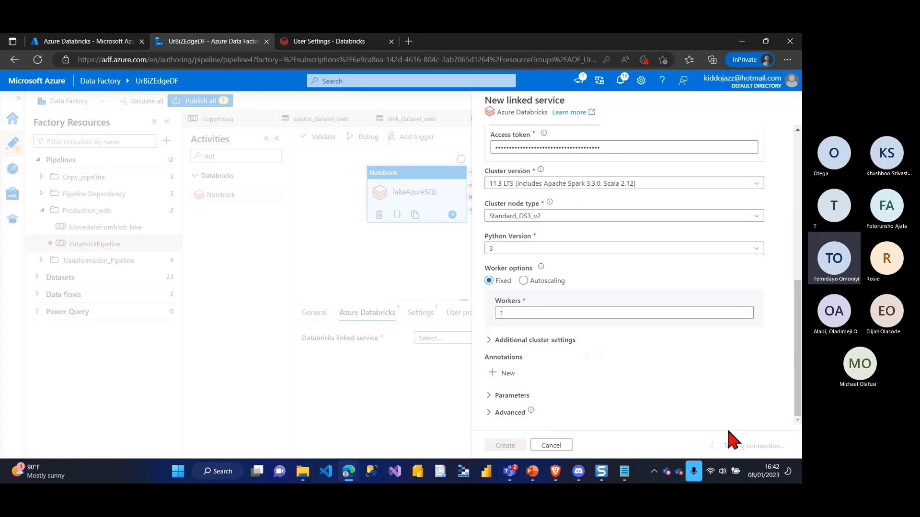
- Close all Discord windows and create the AzureDatabrickLink_web linked service
click(576, 473)
right_click(578, 475)
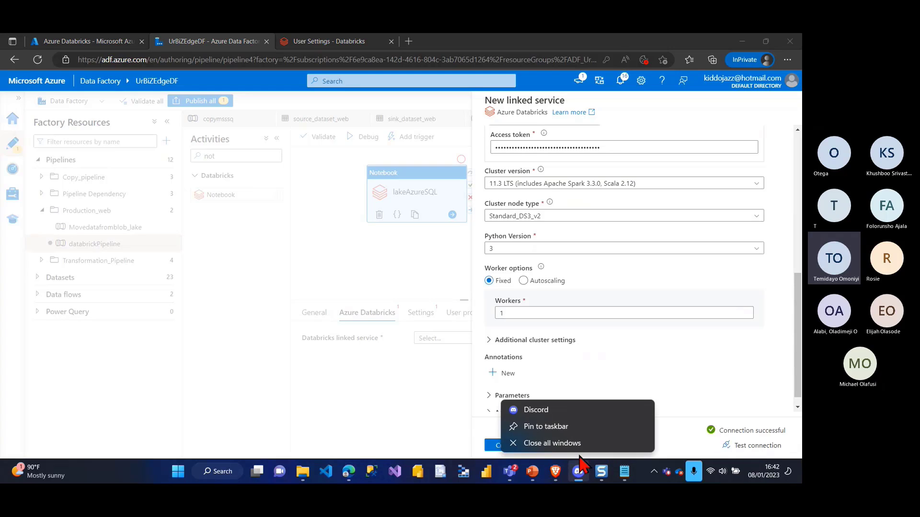
click(552, 443)
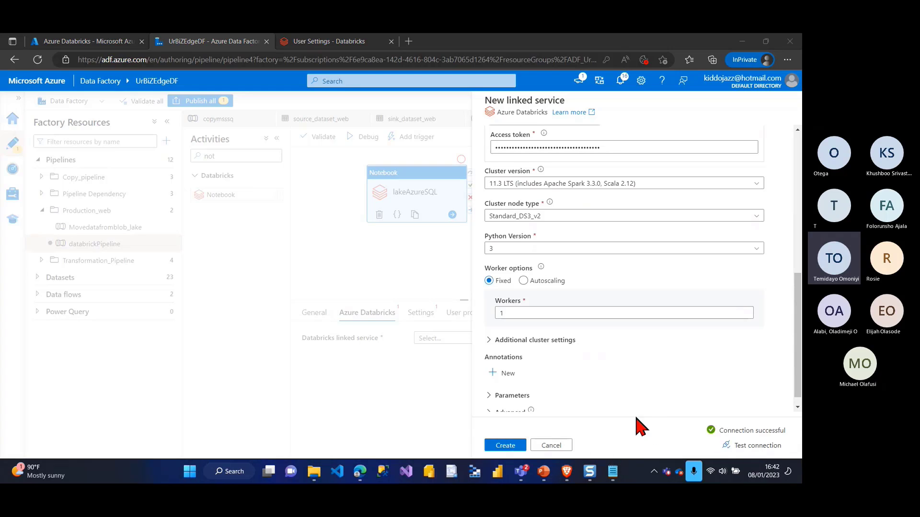
click(504, 445)
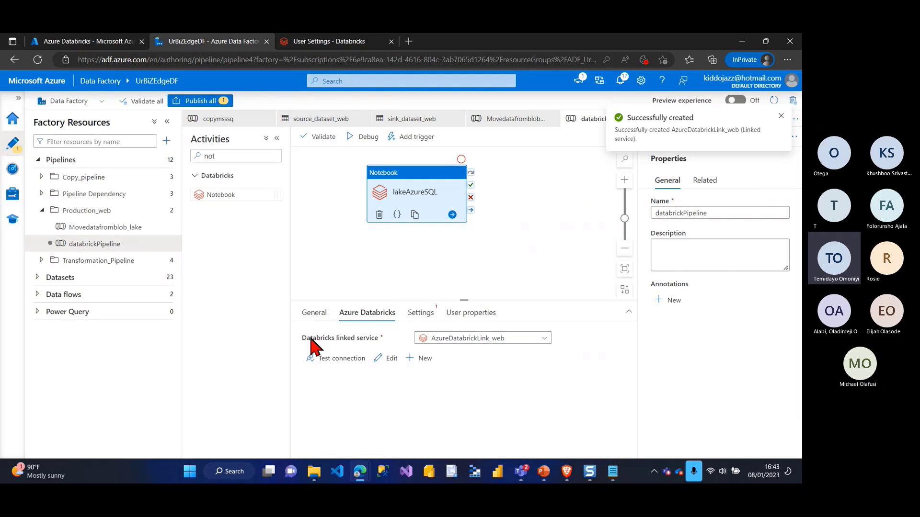
- Set the lakeAzureSQL activity's notebook path to DataLakeGen2_AzureSQL in the Deployment Pipeline DataLake2SQL folder
click(419, 314)
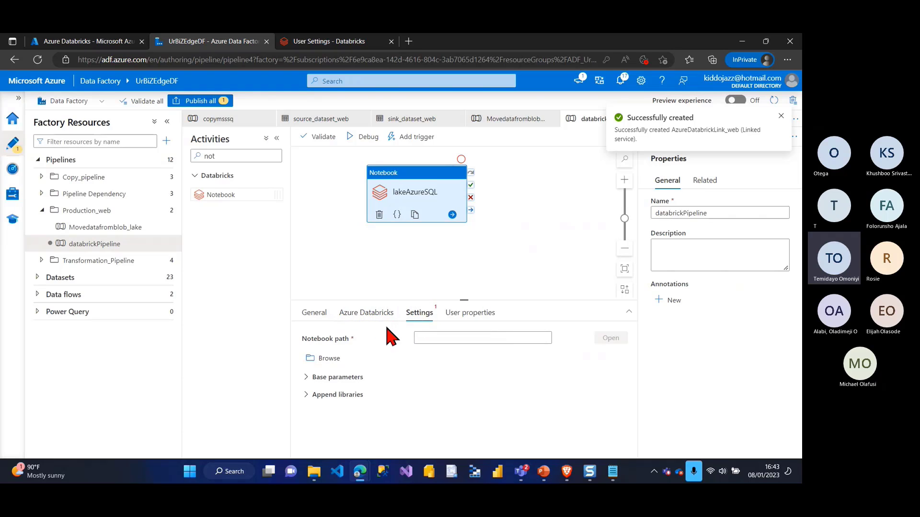
click(464, 337)
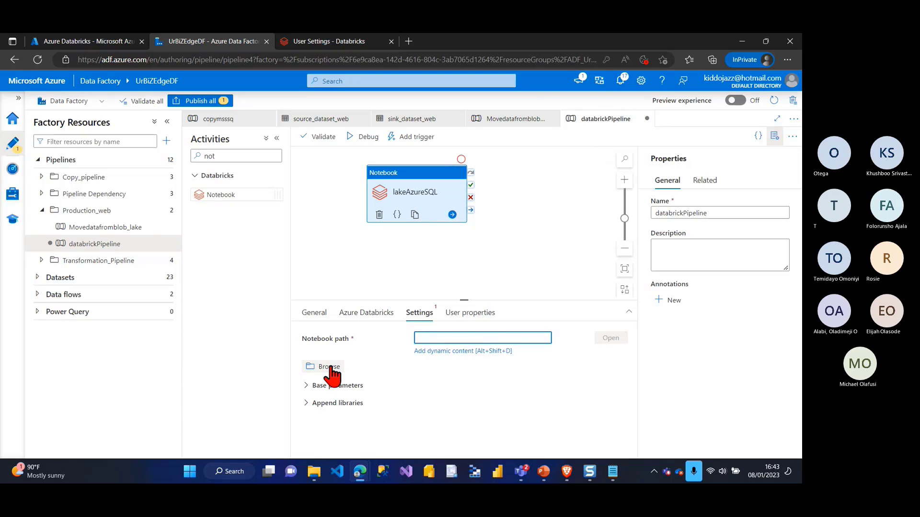
click(330, 368)
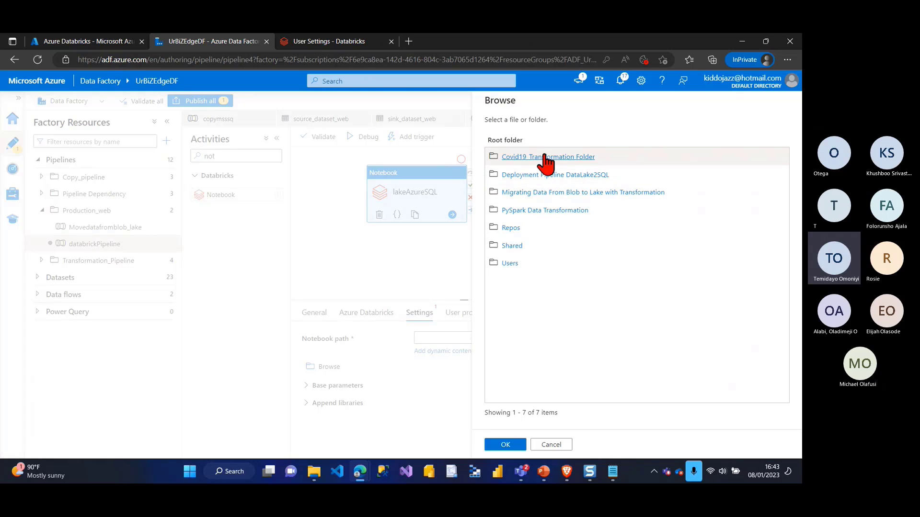
click(551, 175)
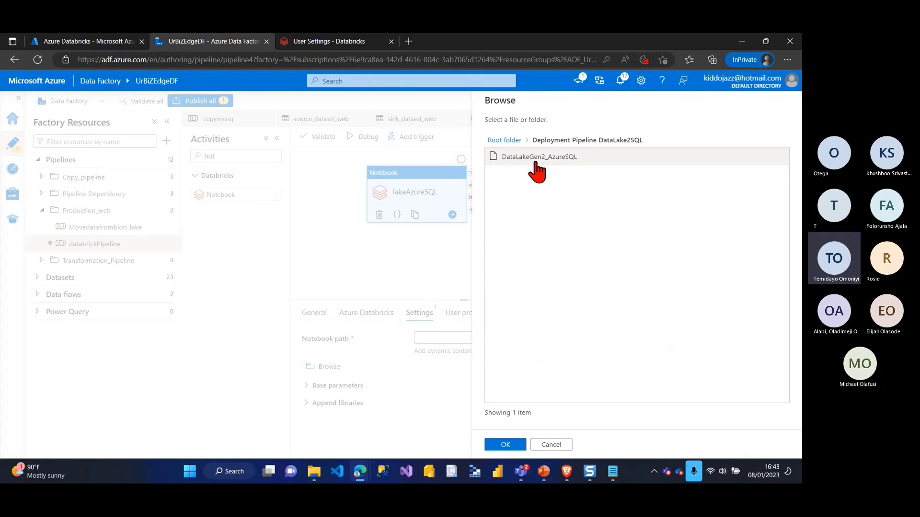
click(531, 161)
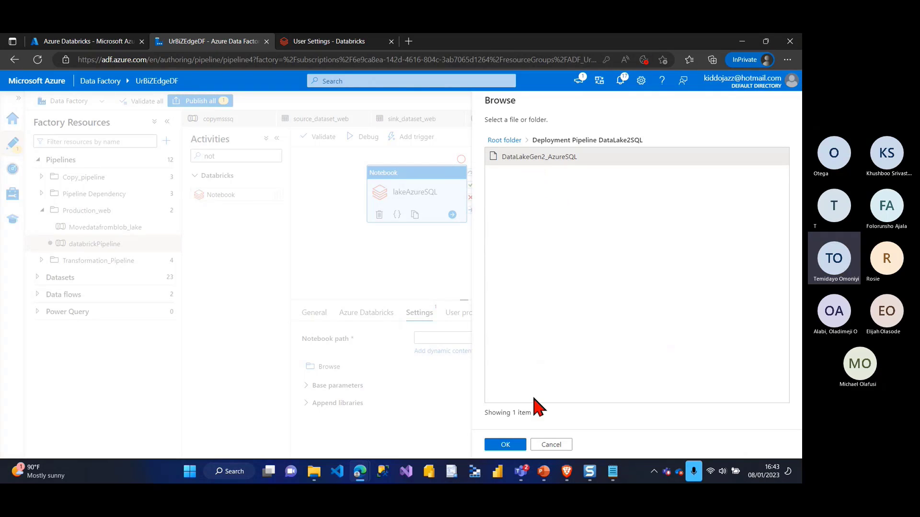
click(506, 444)
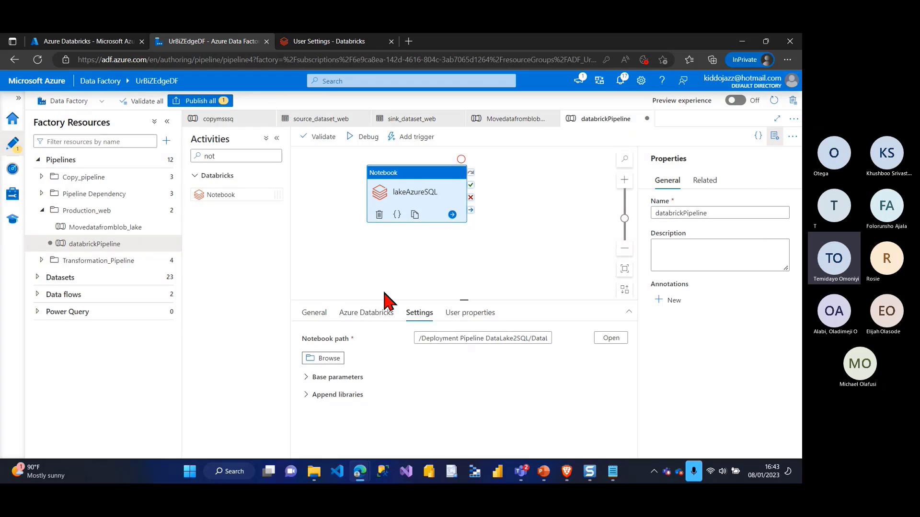
- Publish the pending databrickPipeline changes and deselect the lakeAzureSQL activity
click(200, 103)
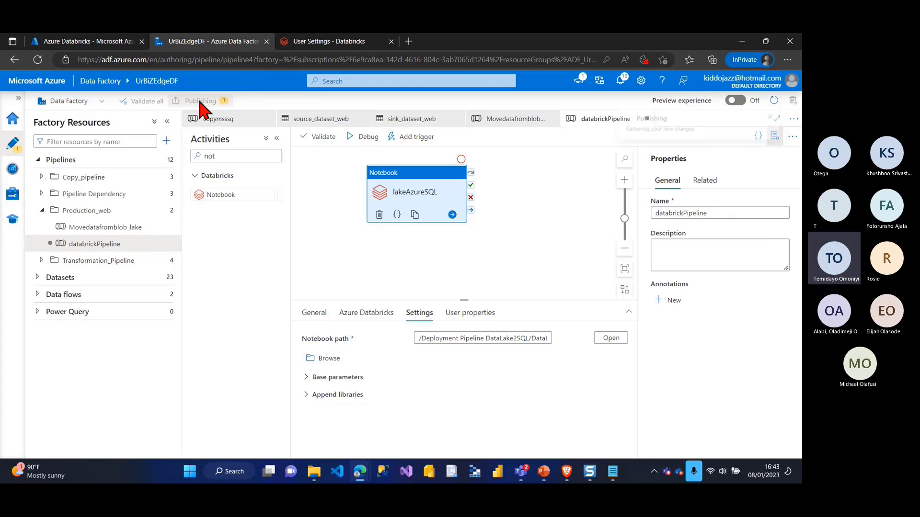
click(504, 445)
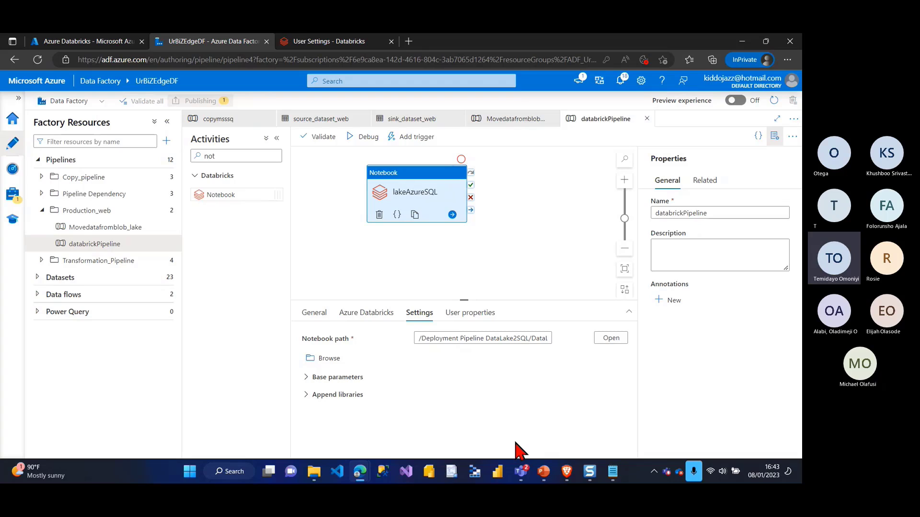
click(358, 269)
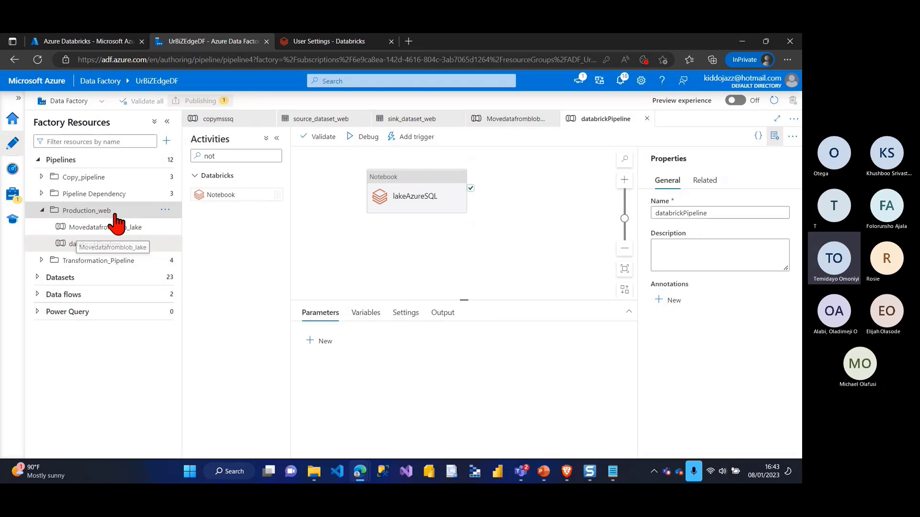
- Create a new pipeline in the Production_web folder
click(166, 211)
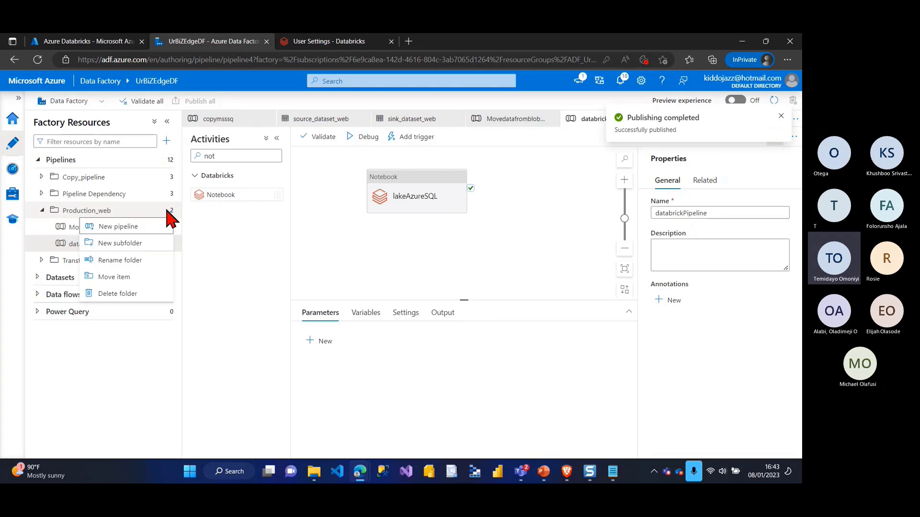
click(136, 229)
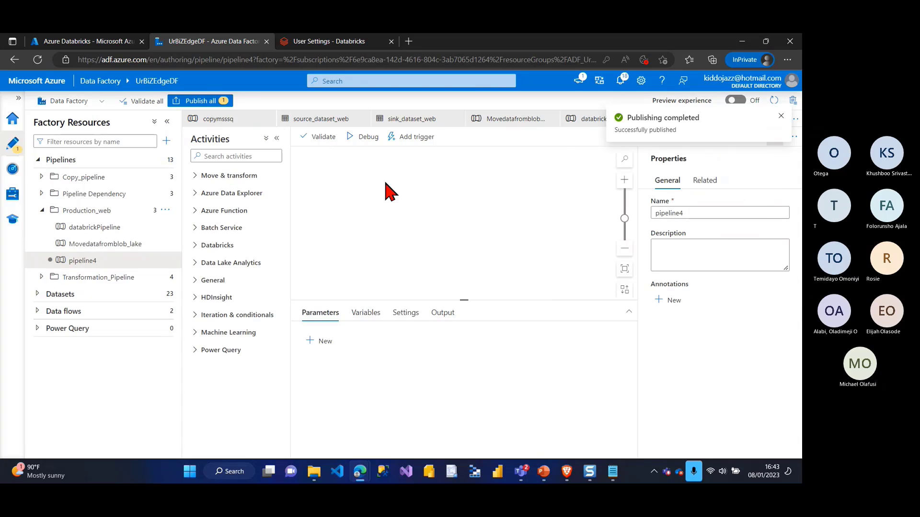
- Rename the new pipeline in the Production_web folder as Production_PipeLine_web
click(697, 214)
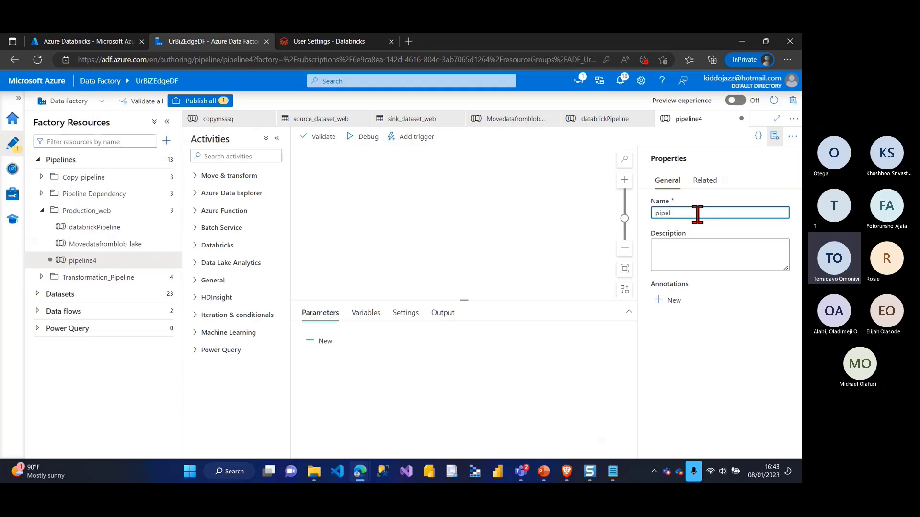
key(BackSpace)
key(BackSpace)
key(BackSpace)
key(BackSpace)
key(BackSpace)
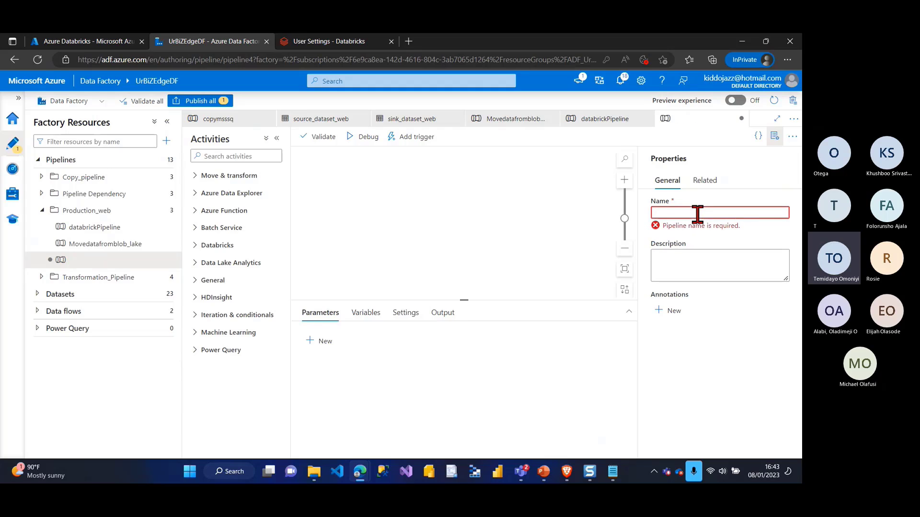
text(Product)
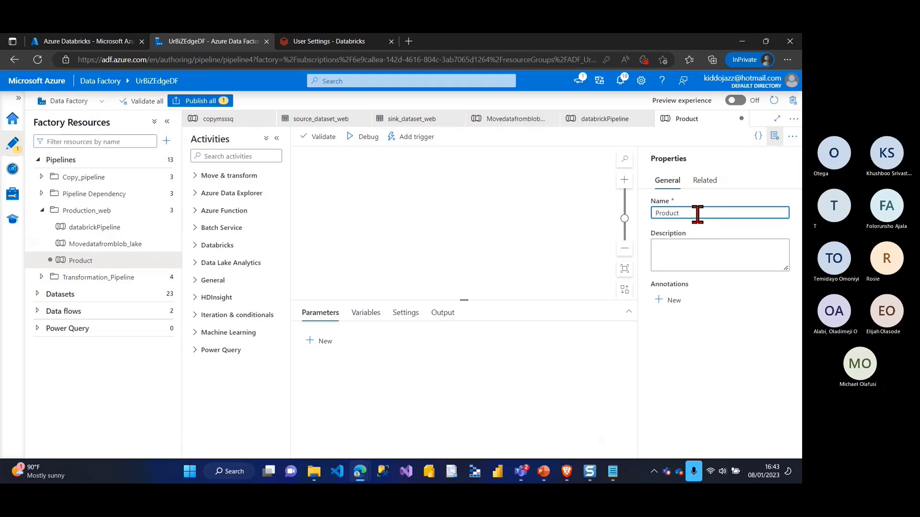
text(io)
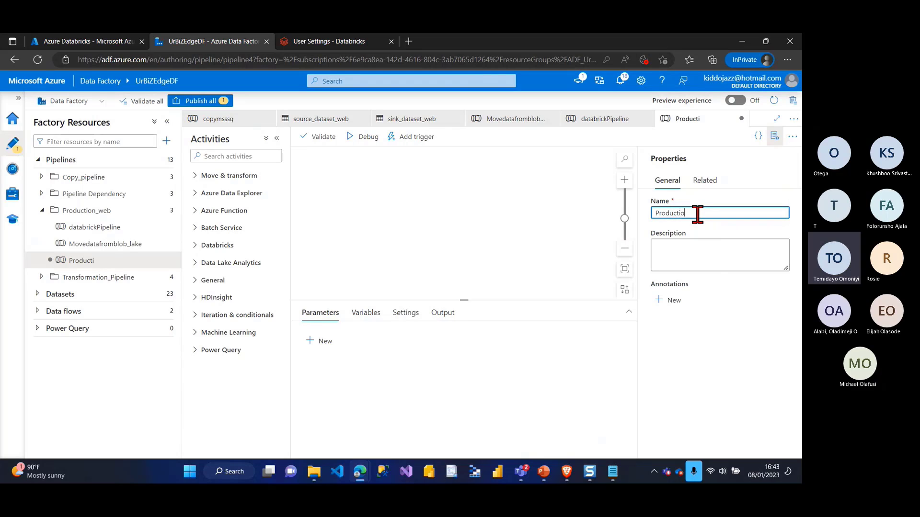
text(n)
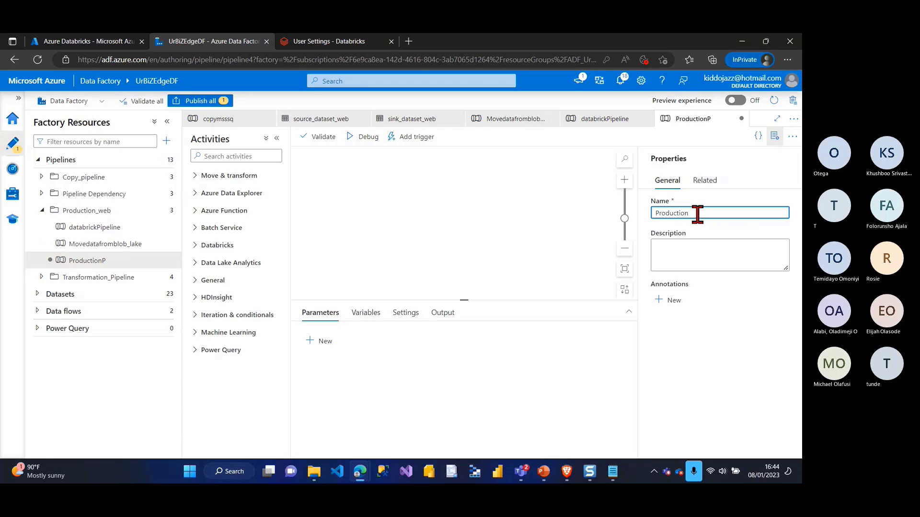
text(_PipeLine_web)
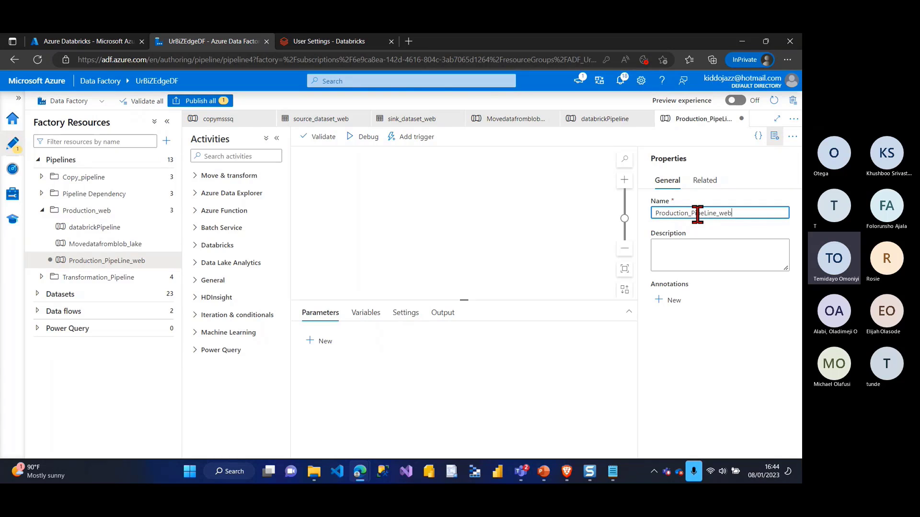
- Find the Execute Pipeline activity and place two of them side by side on the Production_PipeLine_web canvas
click(231, 156)
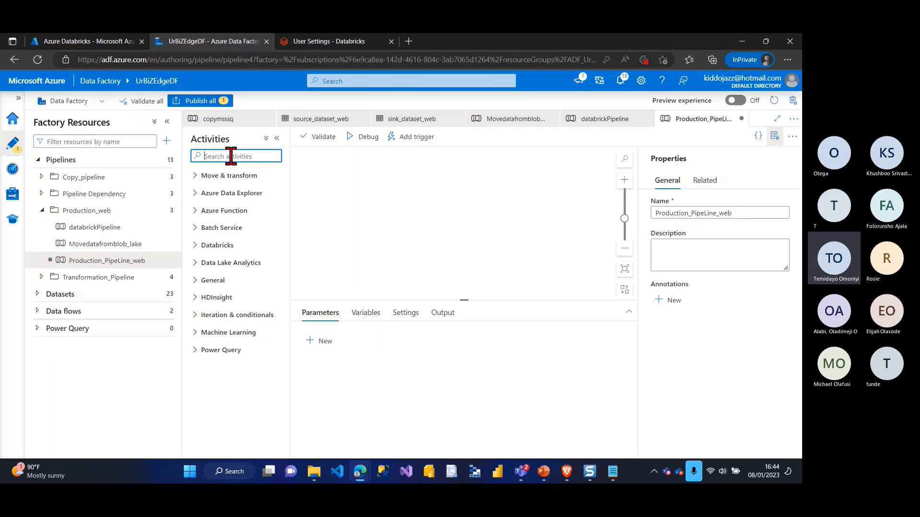
text(exe)
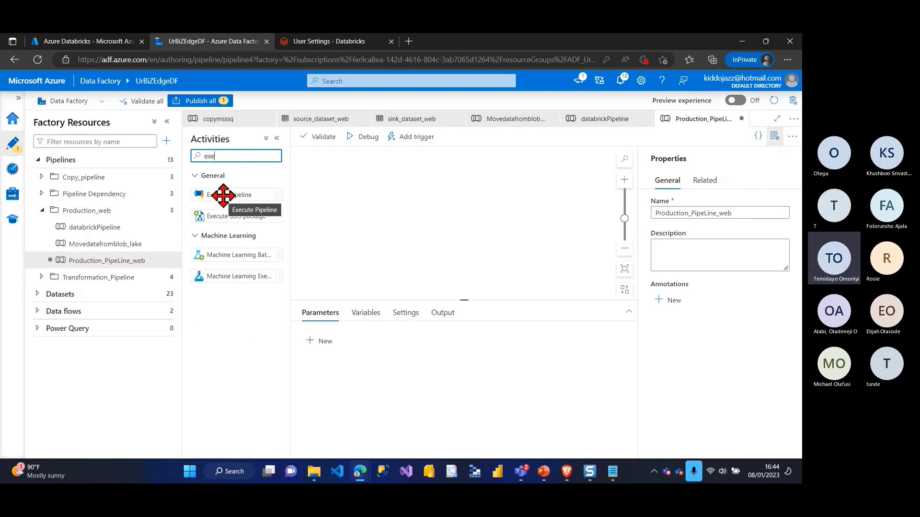
drag(223, 194, 367, 194)
drag(240, 197, 544, 204)
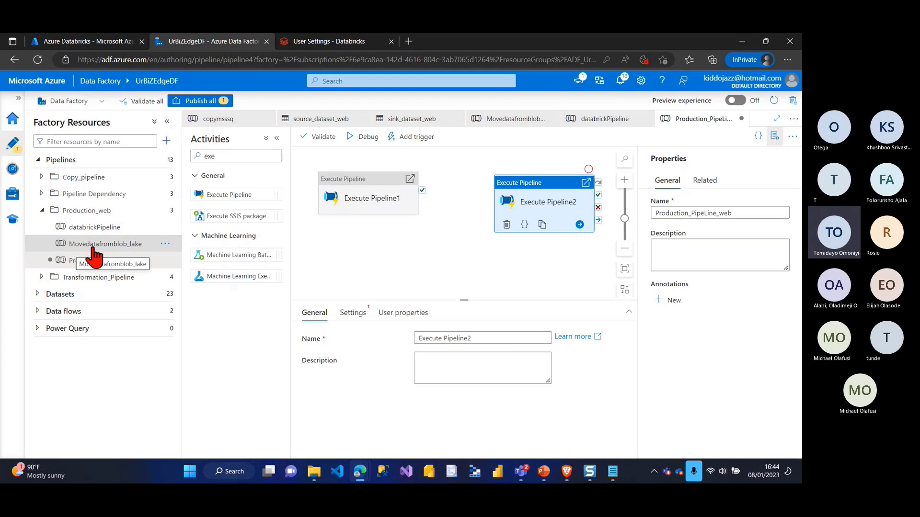
- Set the invoked pipeline of the Execute Pipeline1 activity to Movedatafromblob_lake
click(356, 184)
drag(355, 191, 357, 200)
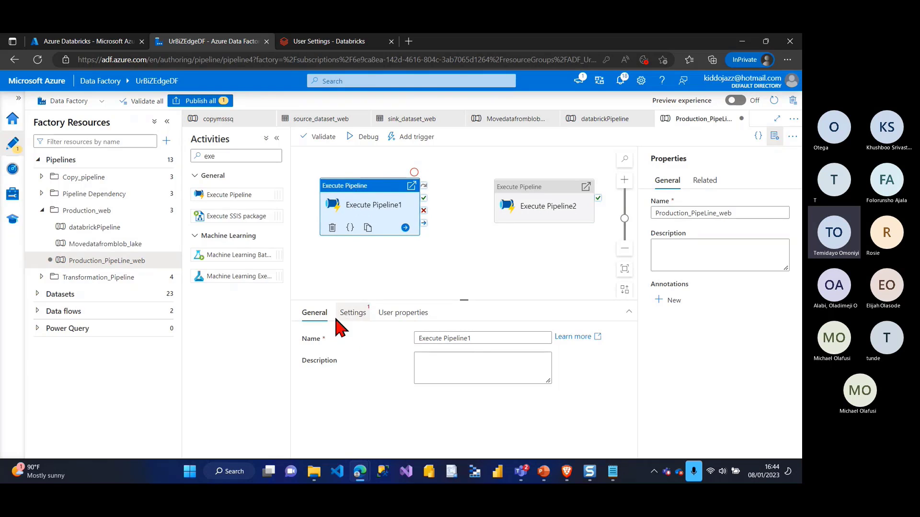
click(479, 338)
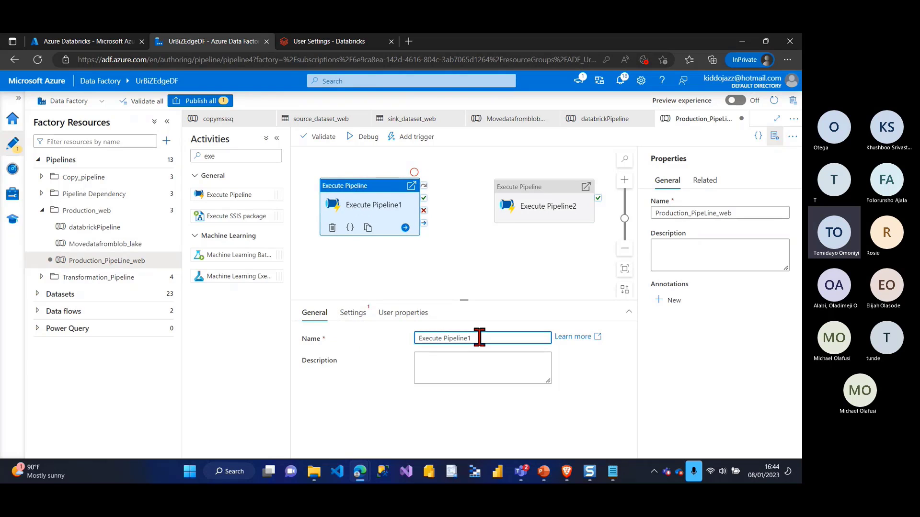
click(356, 314)
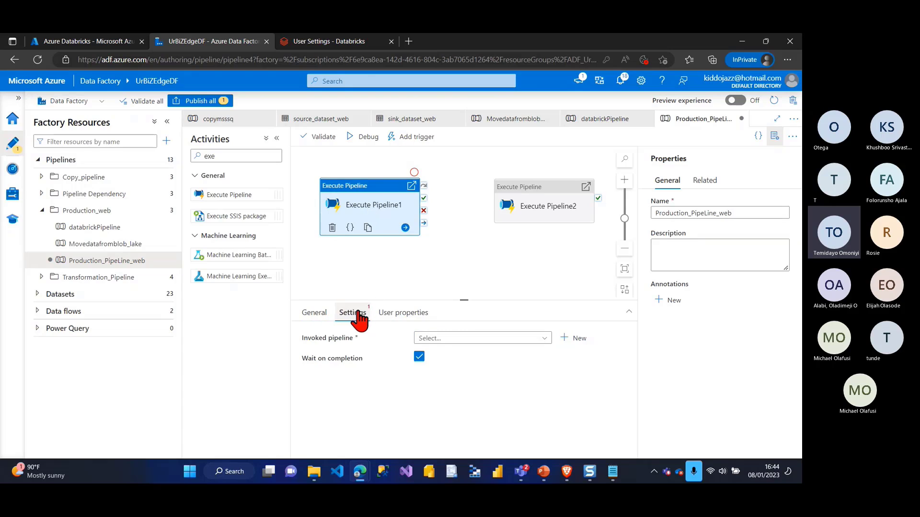
click(544, 340)
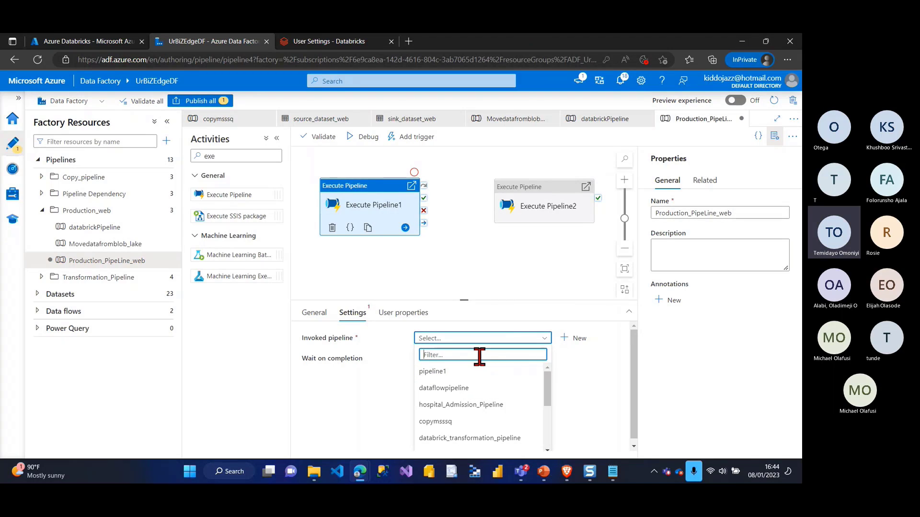
text(move)
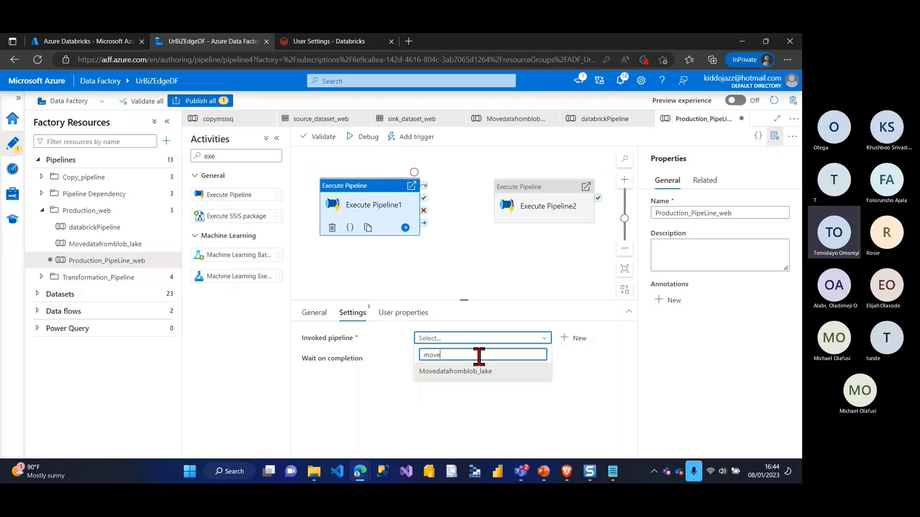
click(460, 373)
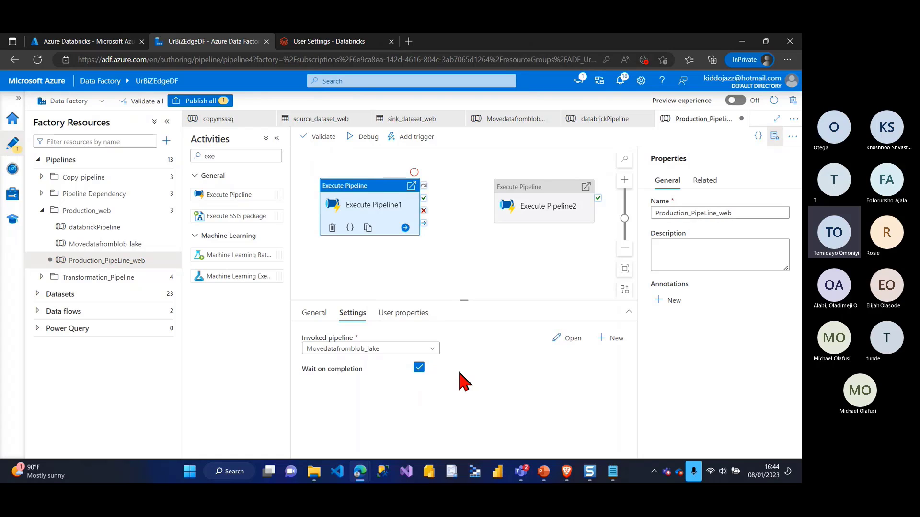
- Set the invoked pipeline of the Execute Pipeline2 activity to databrickPipeline, keeping the activity's default name
click(531, 191)
click(480, 338)
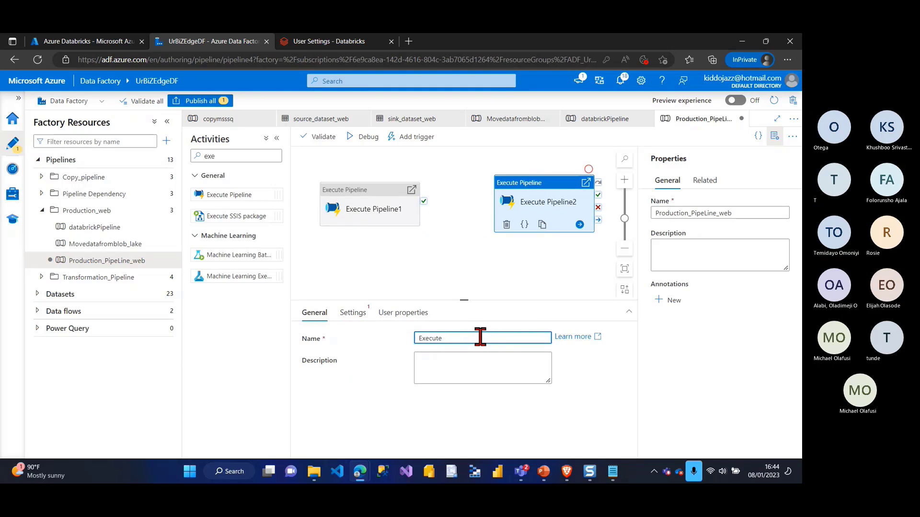
key(ctrl+z)
click(347, 316)
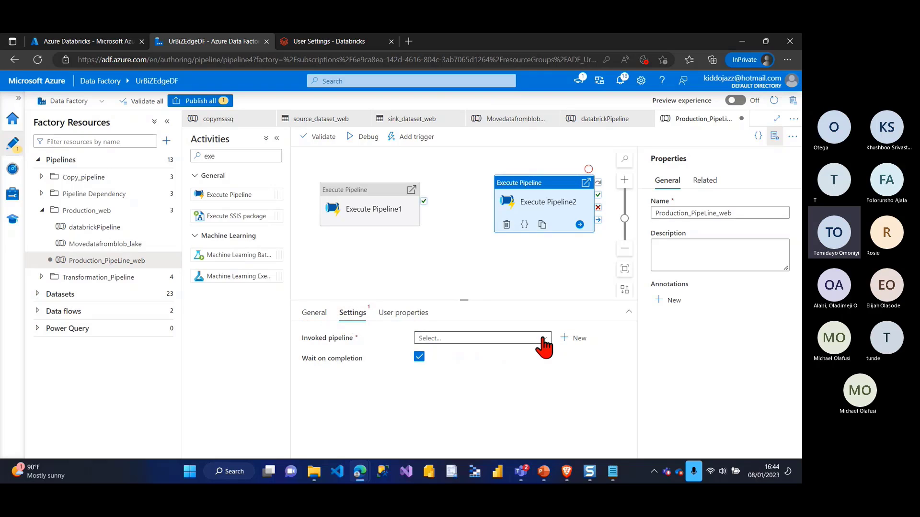
click(543, 340)
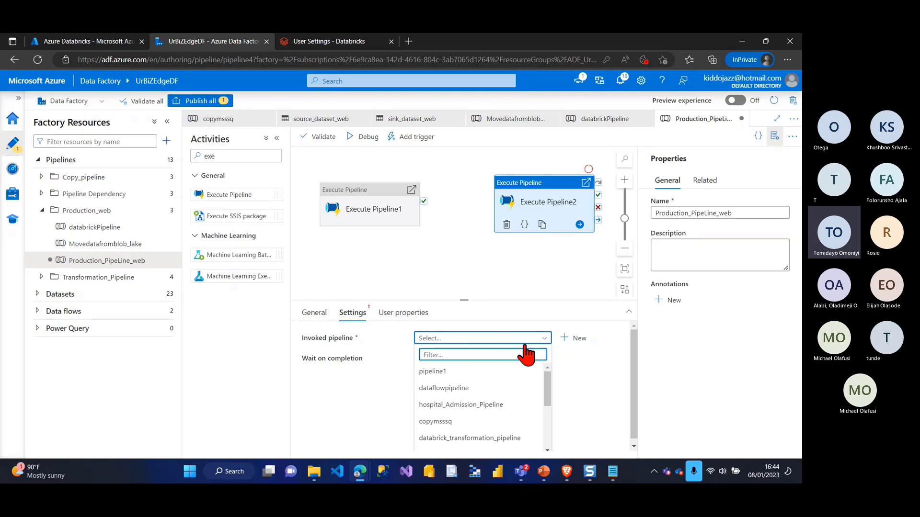
text(data)
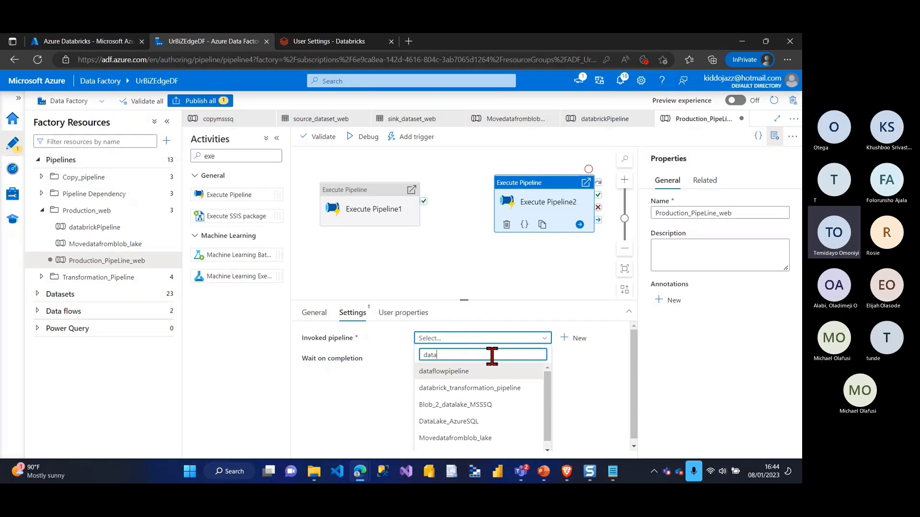
text(bri)
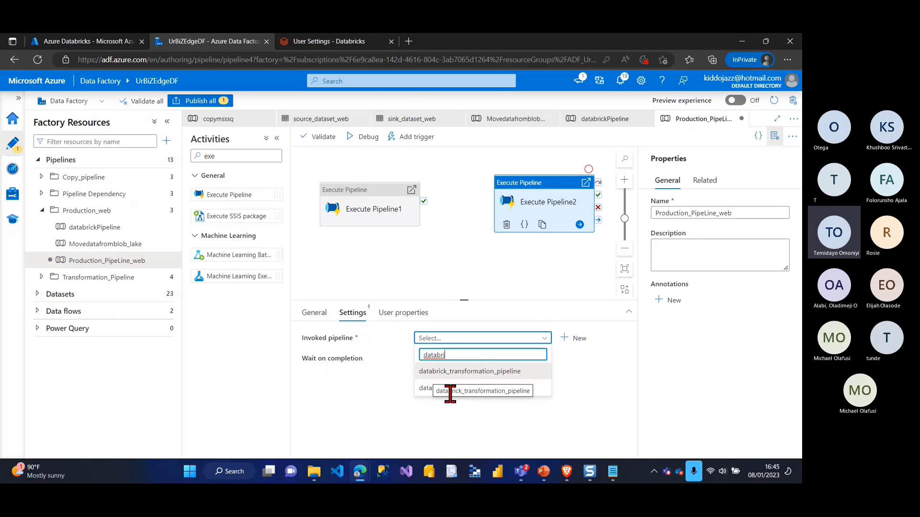
click(424, 389)
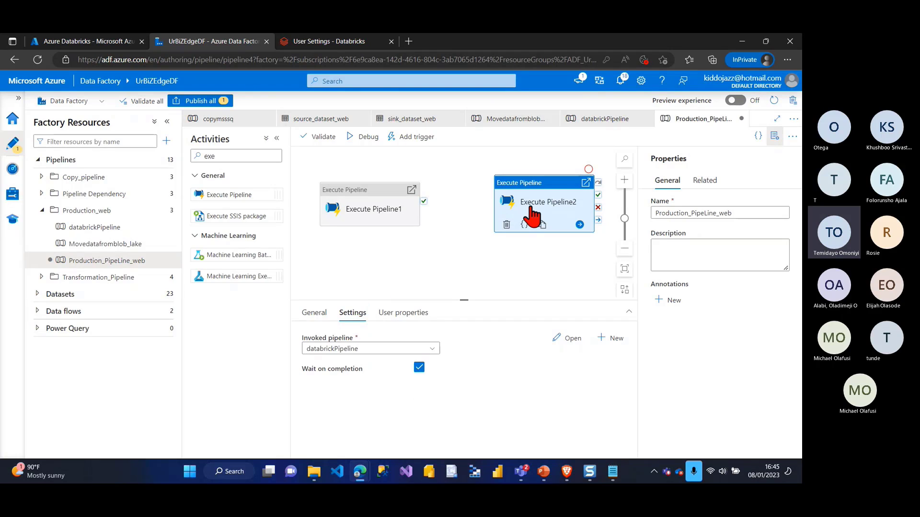
- Move Execute Pipeline2 closer to Execute Pipeline1 and link the first activity to the second with an on-success dependency
drag(531, 186, 507, 193)
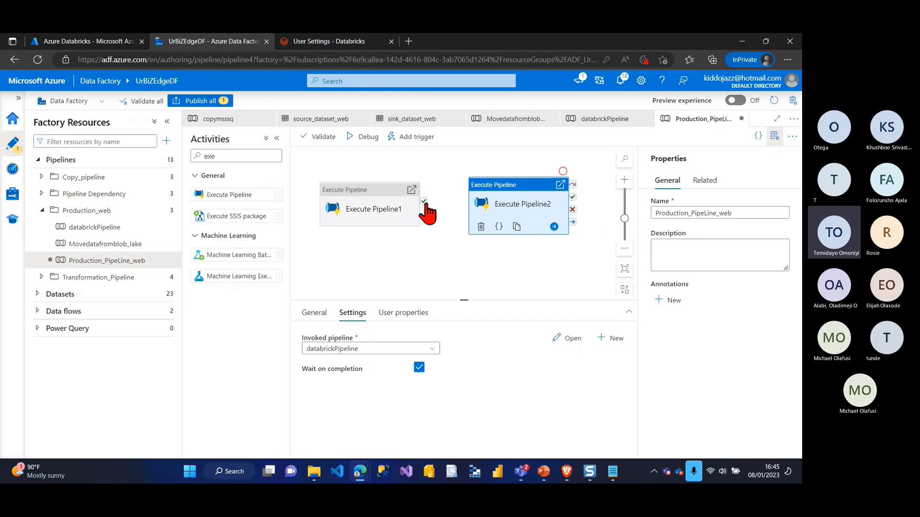
drag(424, 201, 470, 220)
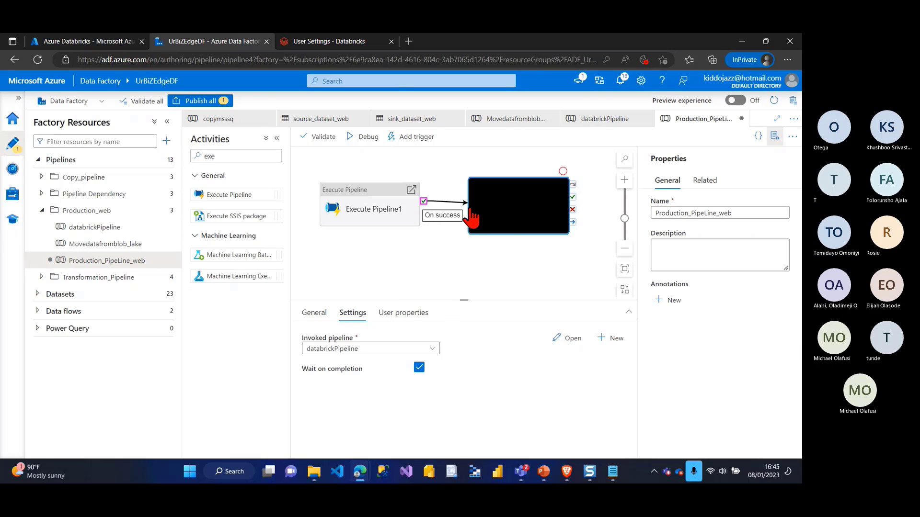
click(401, 236)
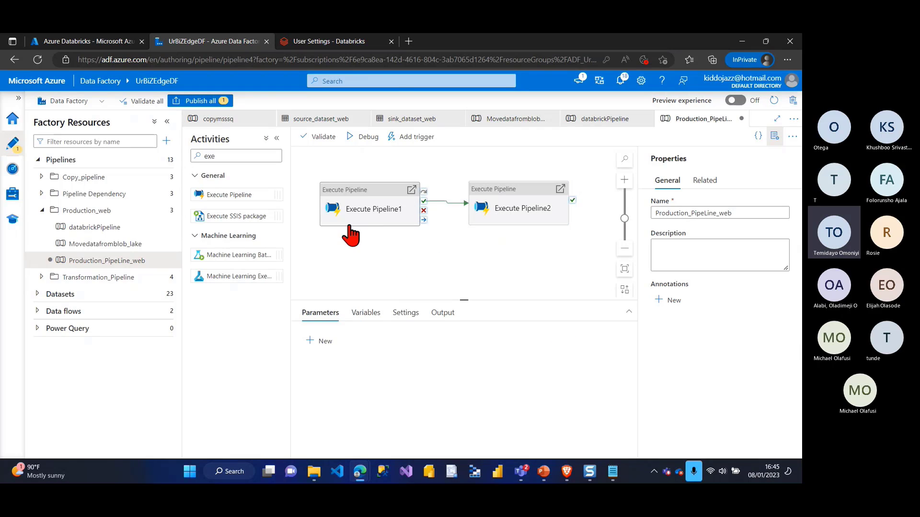
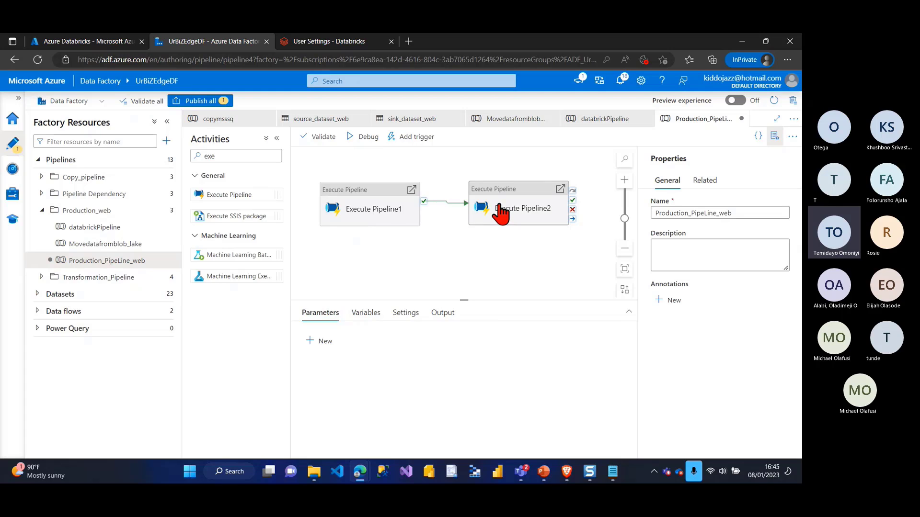
- Switch to the Azure portal, go to its home page and look through the recent resources
click(96, 42)
click(16, 102)
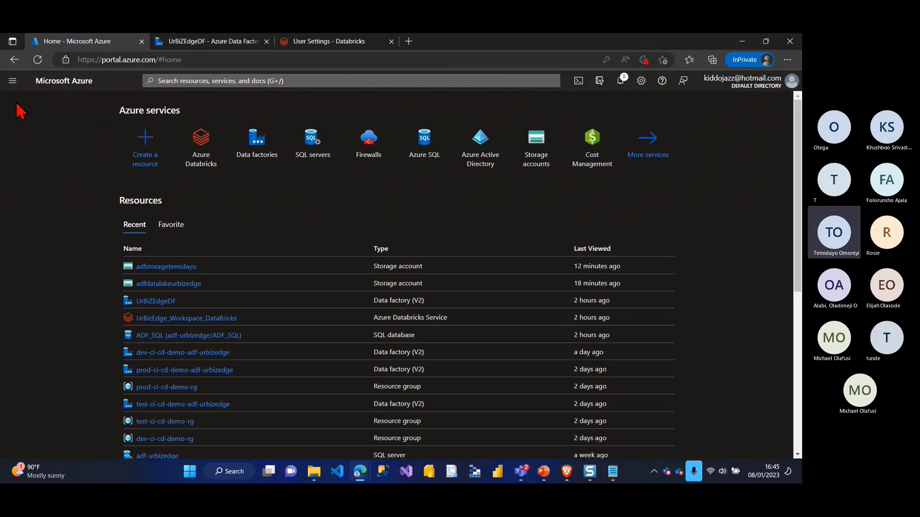
scroll(146, 388, down, 2)
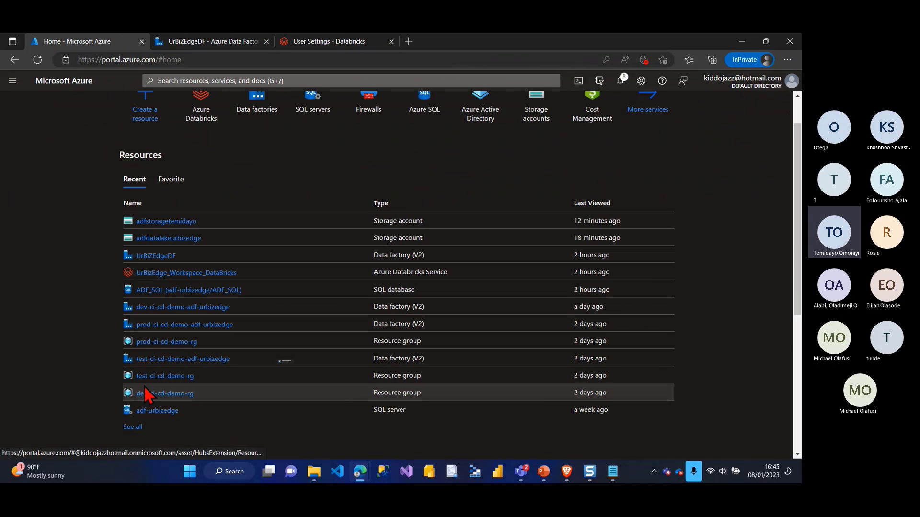
scroll(145, 388, up, 1)
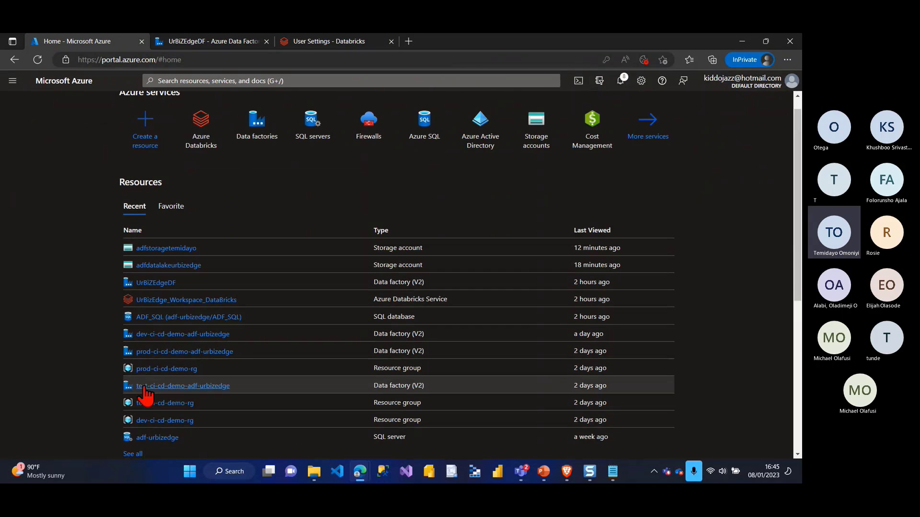
click(141, 436)
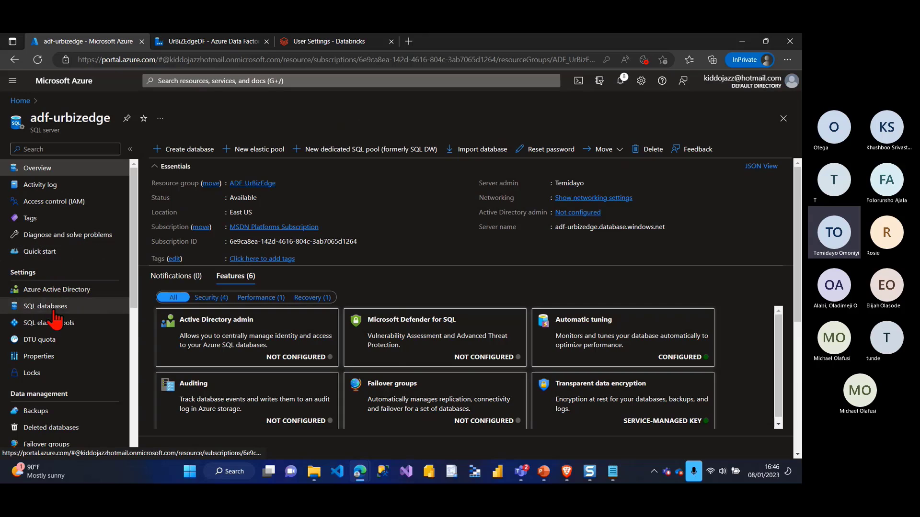
scroll(62, 330, down, 2)
scroll(61, 331, up, 1)
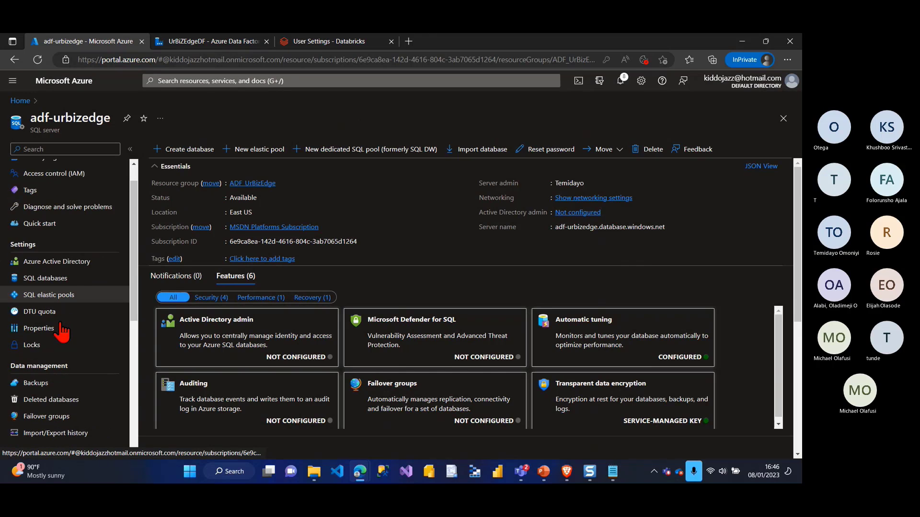
scroll(62, 331, up, 1)
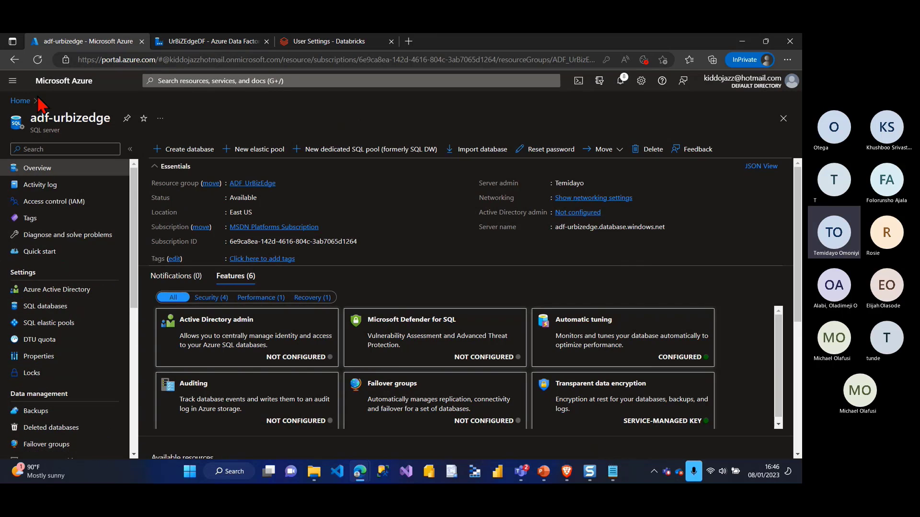
click(21, 100)
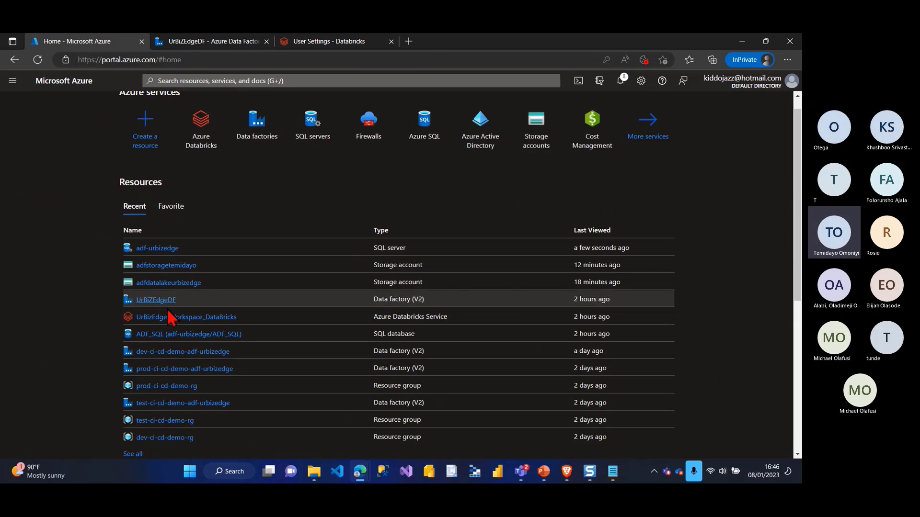
- Open the ADF_SQL database's query editor and sign in with SQL server authentication by entering the account password
click(162, 334)
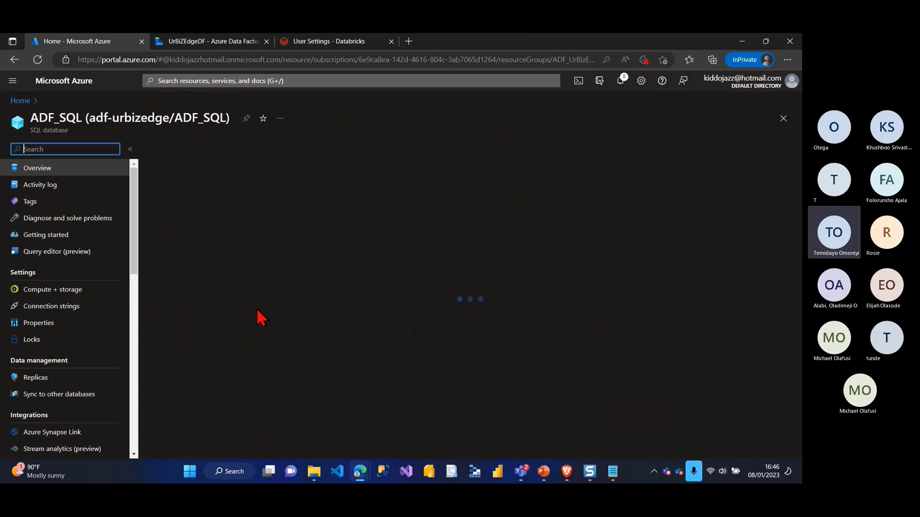
click(60, 253)
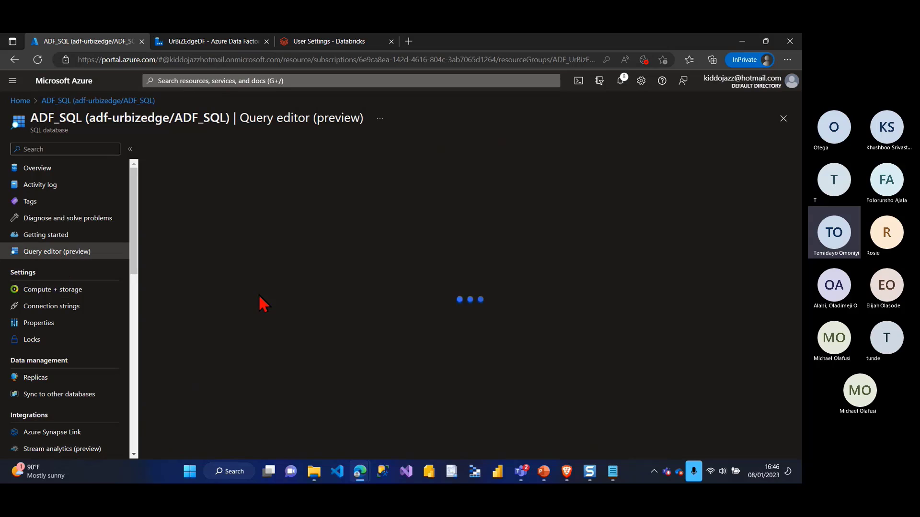
click(356, 365)
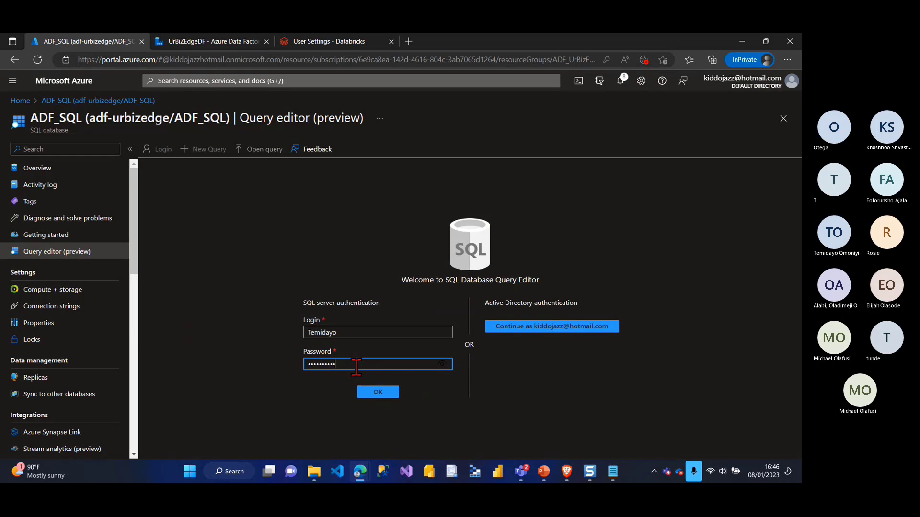
click(369, 390)
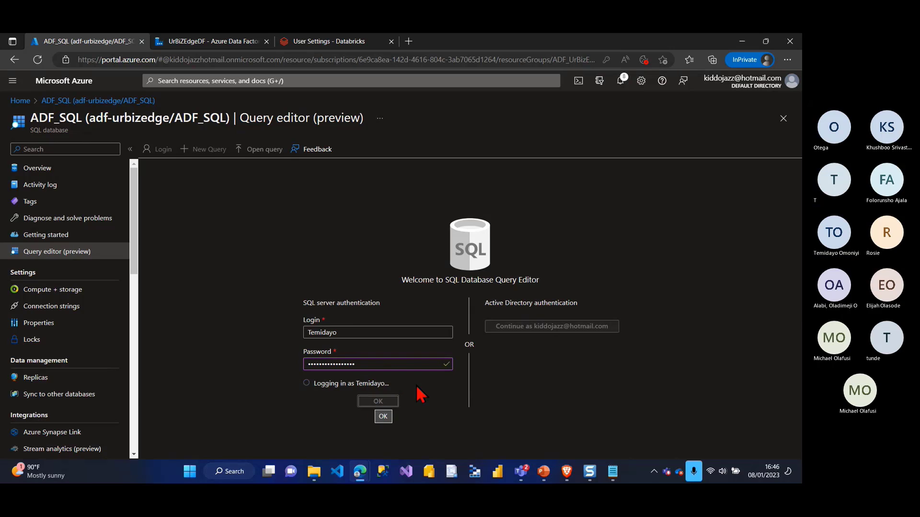
- Write the query select * from [dbo].[sales_data_cleaned]; in Query 1
click(339, 223)
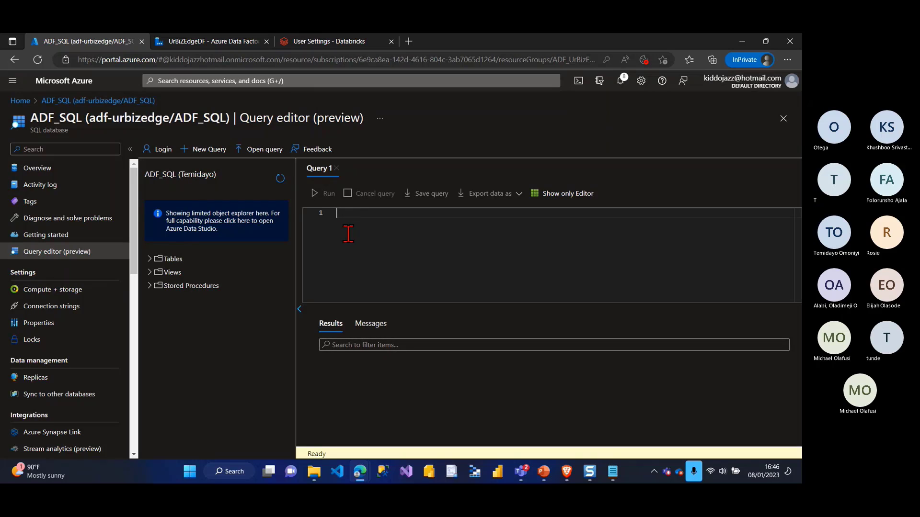
text(se)
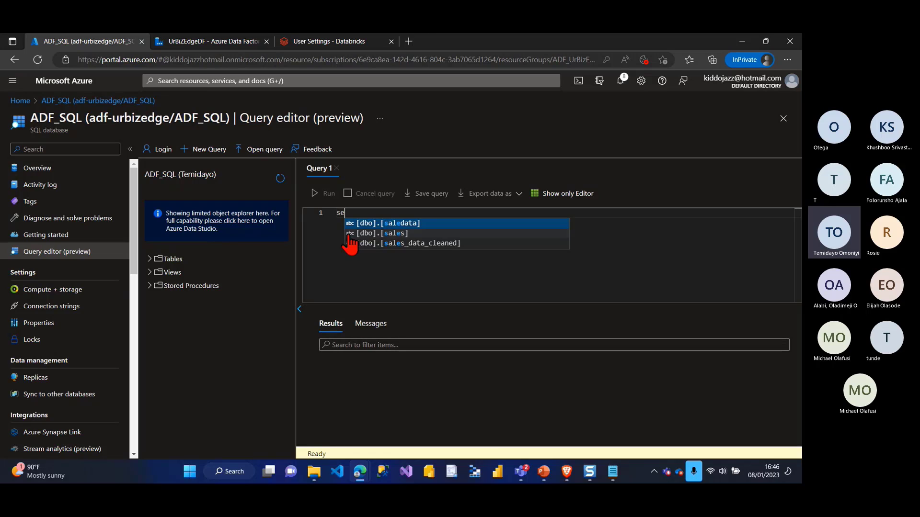
text(lect * fro)
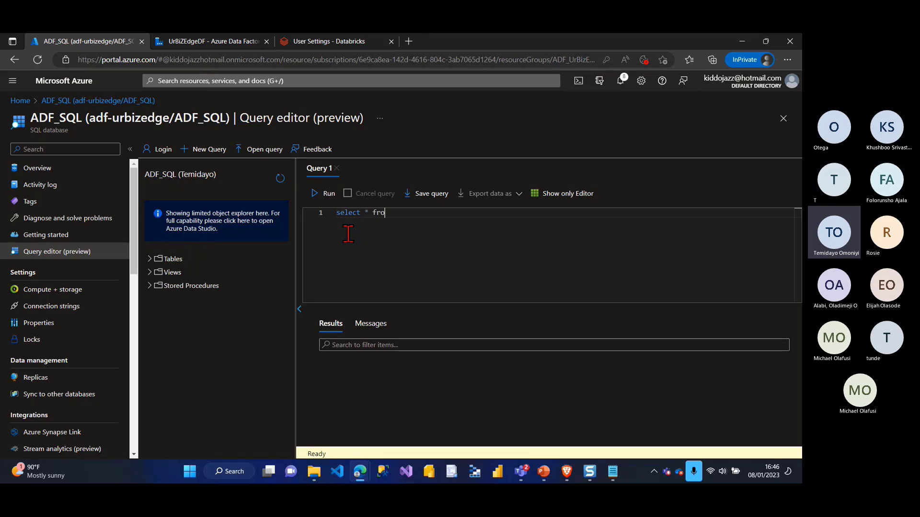
text(m sale)
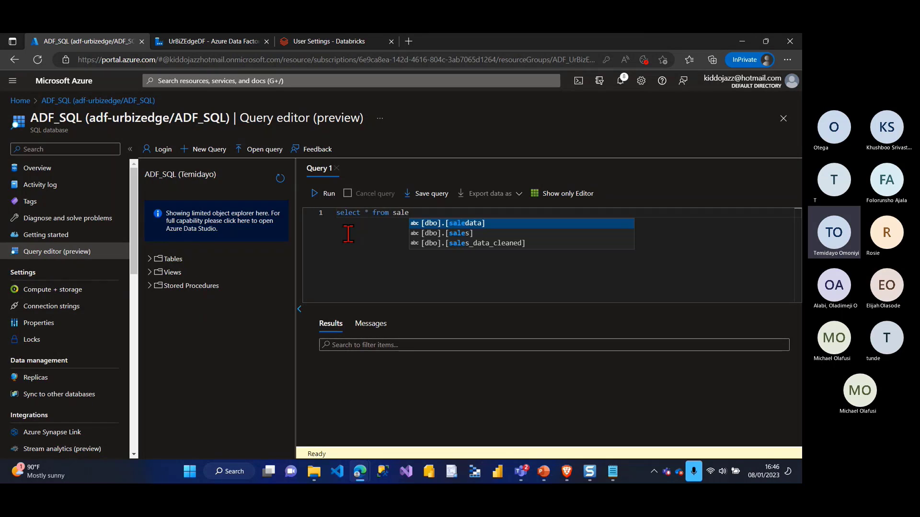
key(Return)
text(;)
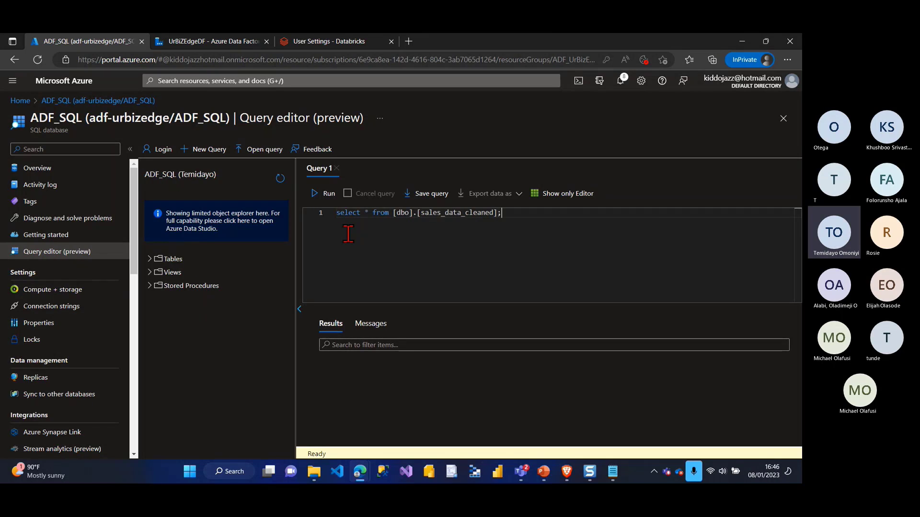
- Run the selected query on sales_data_cleaned and view its results
drag(517, 213, 318, 213)
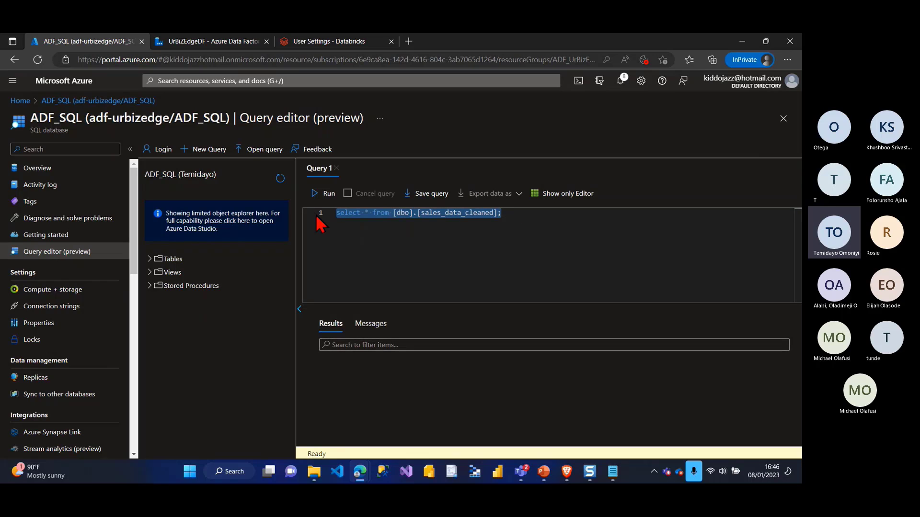
click(324, 196)
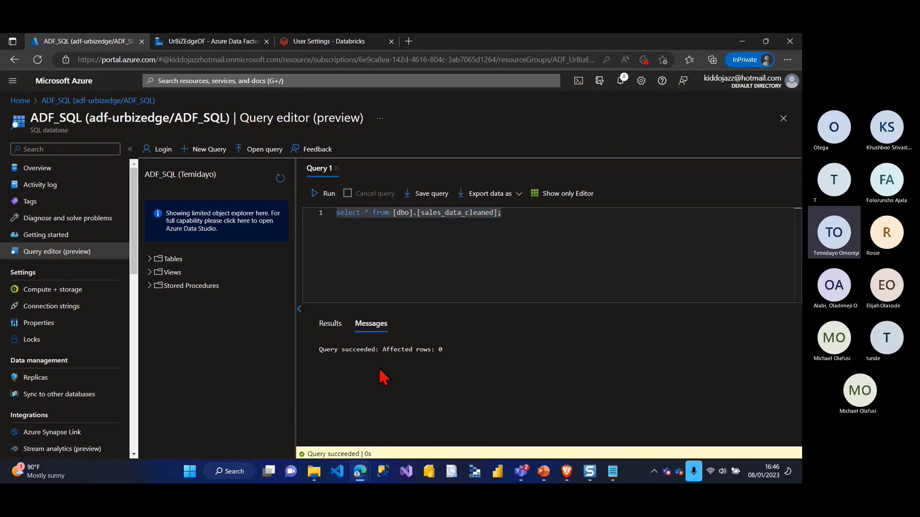
click(326, 325)
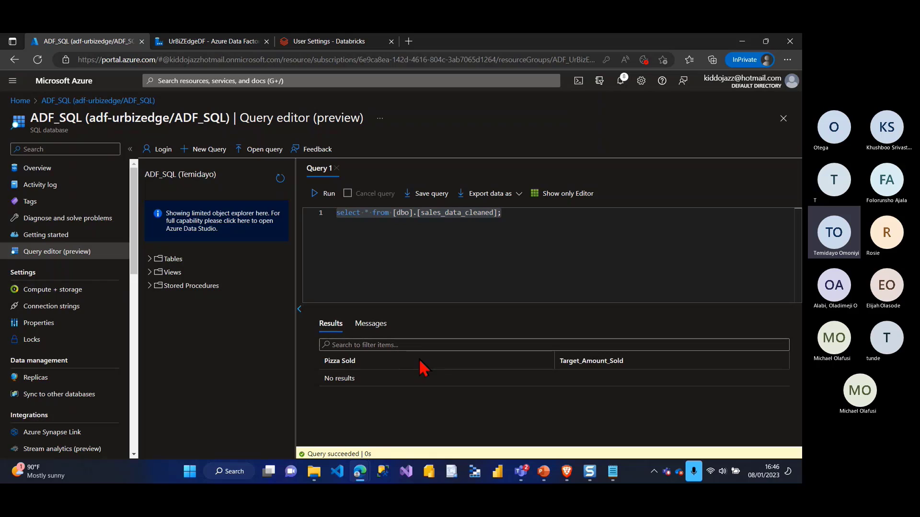
- Reorder the browser tabs, switch to Databricks and open the DataLakeGen2_AzureSQL notebook from the Deployment Pipeline DataLake2SQL folder
drag(186, 44, 246, 47)
drag(184, 44, 277, 44)
click(186, 44)
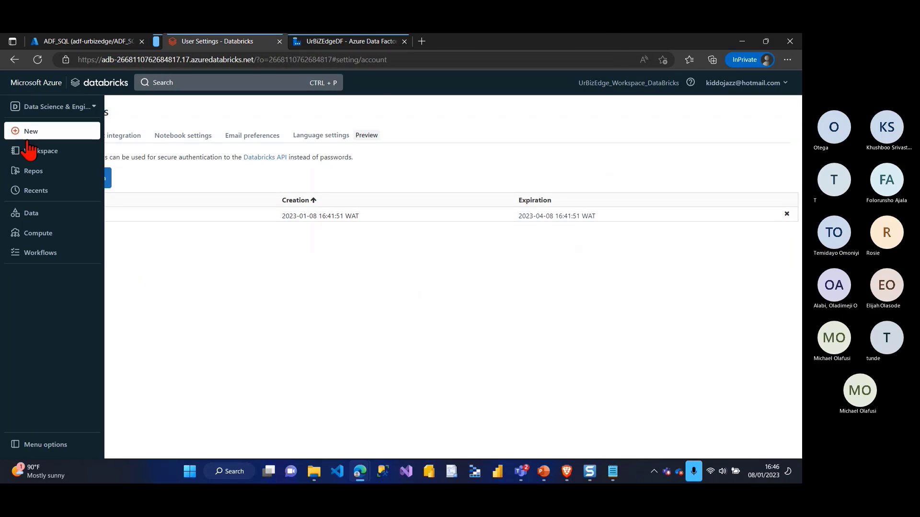
click(29, 150)
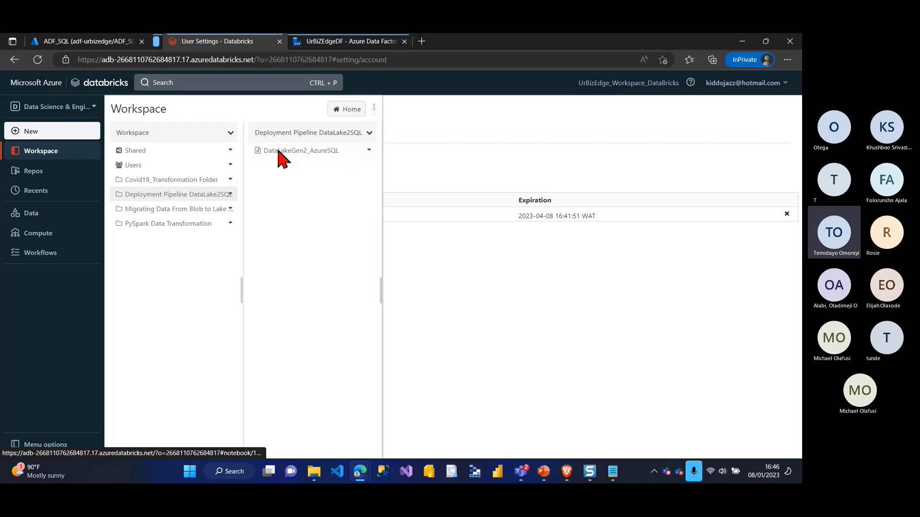
click(278, 151)
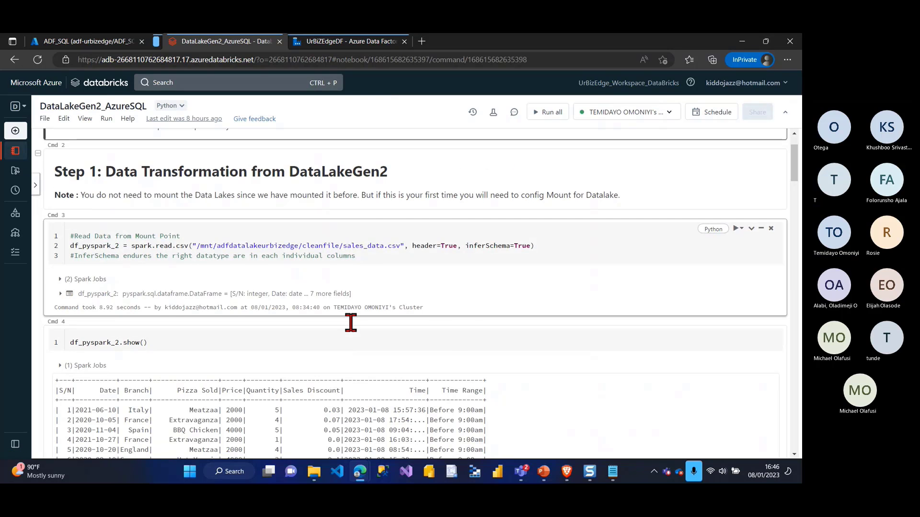
- Review the notebook's transformation cells down to the output with the Pizza Sold and Target_Amount_Sold columns
scroll(350, 323, down, 5)
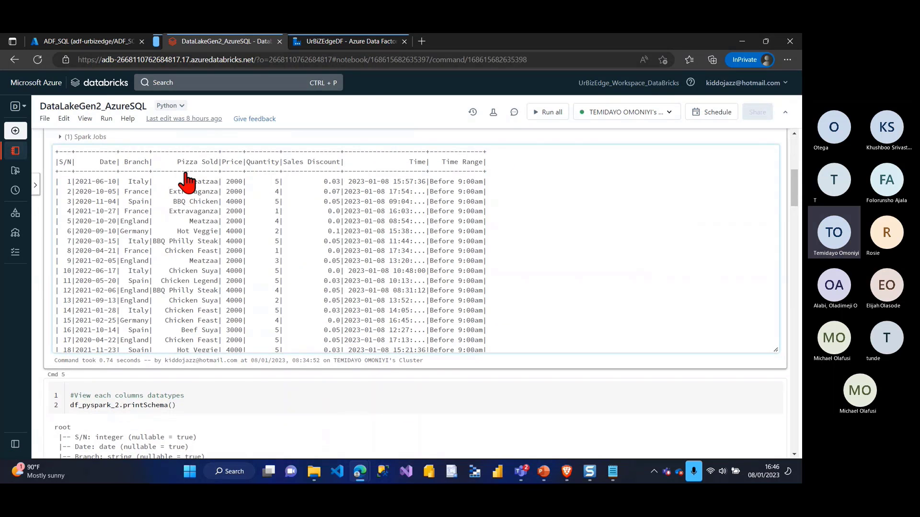
scroll(217, 234, down, 8)
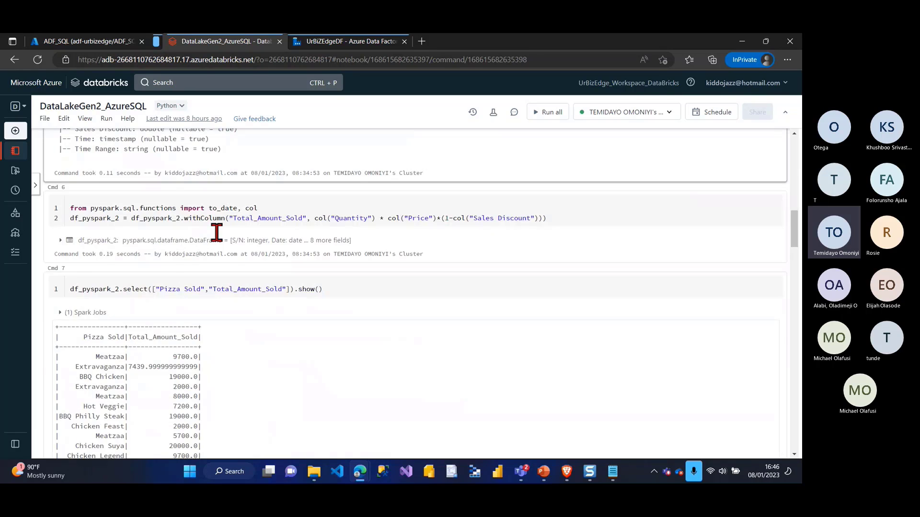
scroll(216, 234, down, 15)
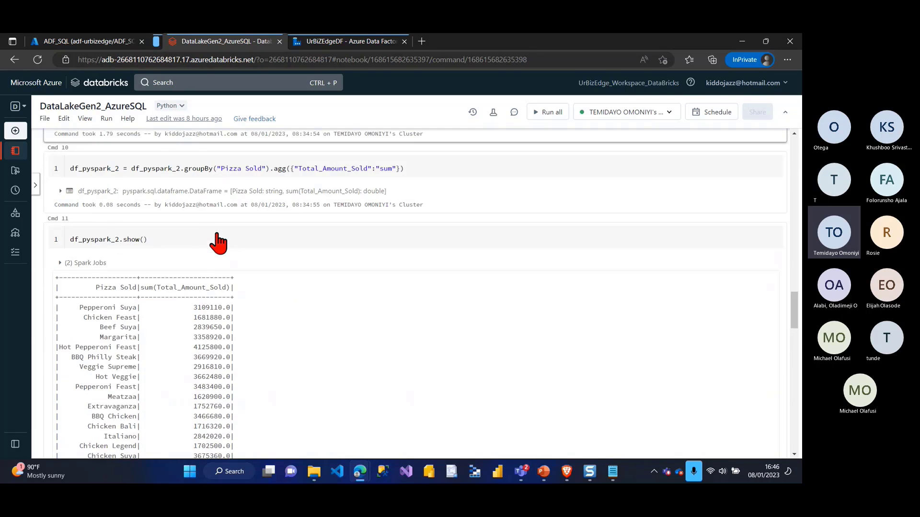
scroll(218, 242, down, 10)
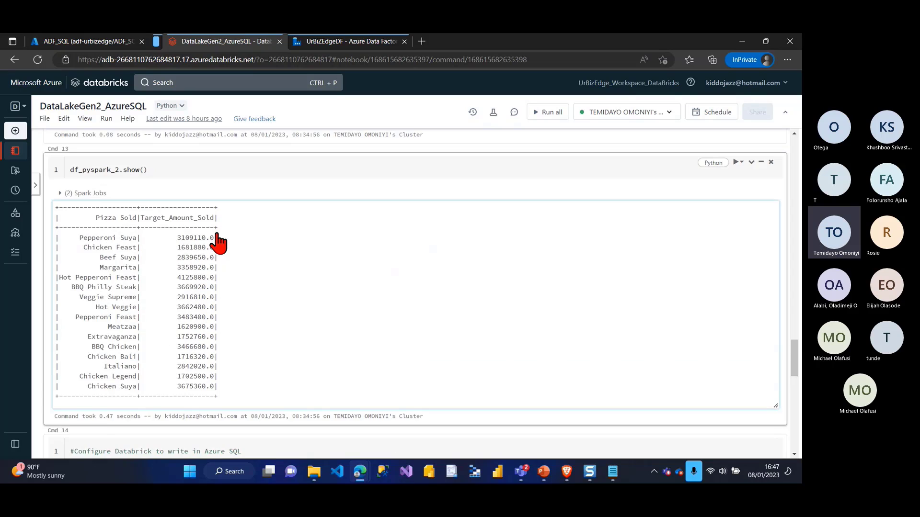
scroll(217, 237, up, 2)
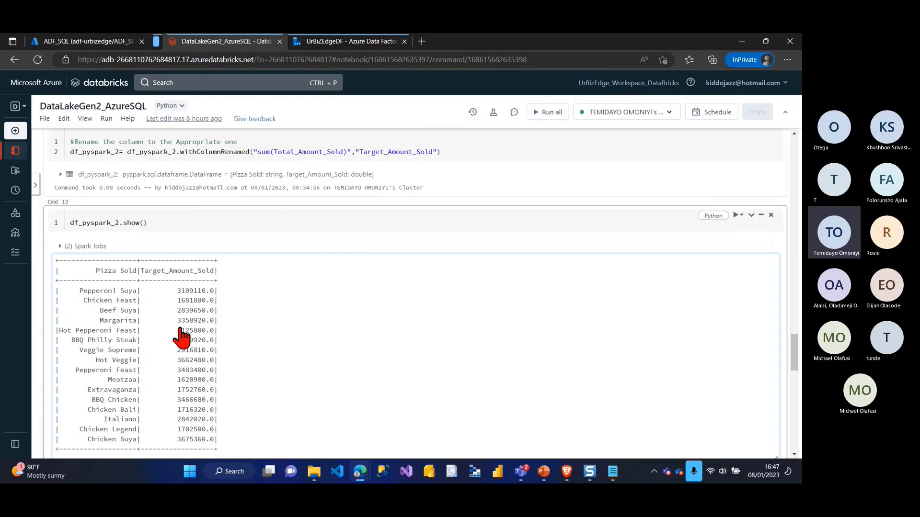
- Return to the ADF_SQL query editor and add an empty create table sales(); statement below the existing query
click(91, 43)
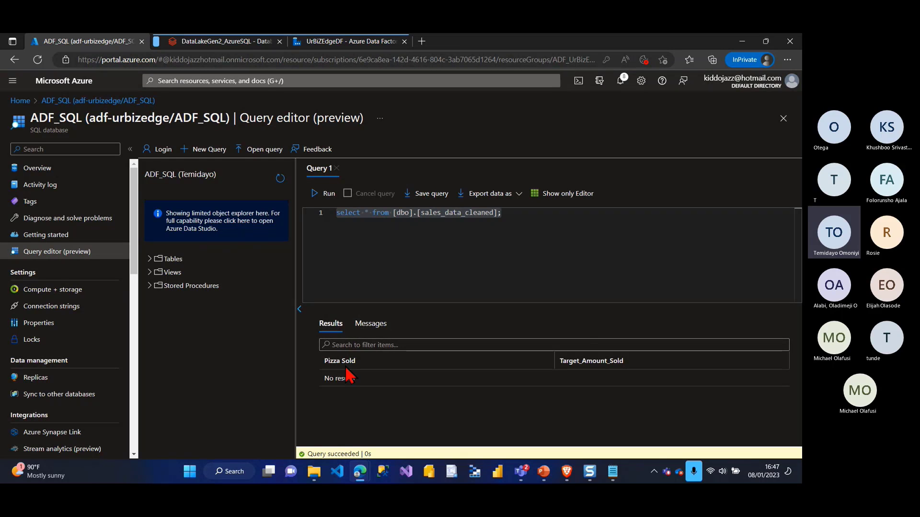
click(532, 222)
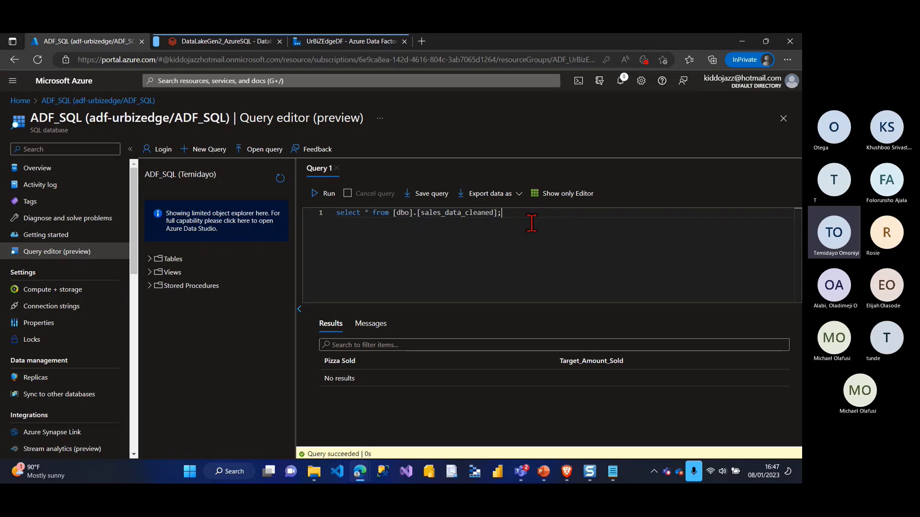
text(create table)
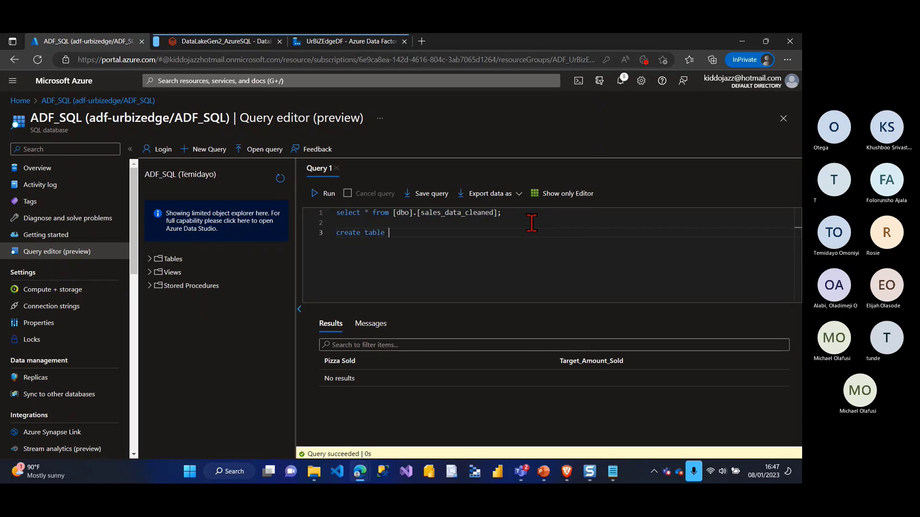
text( sales();)
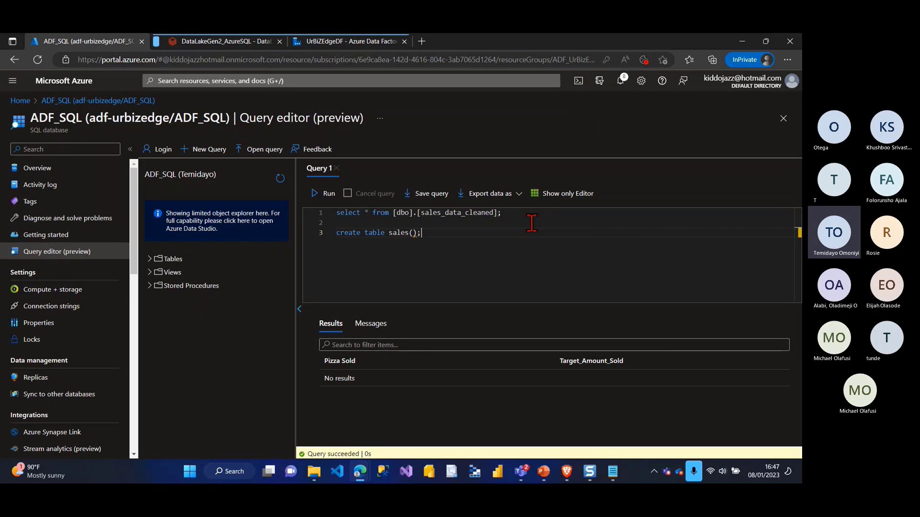
click(413, 233)
key(Return)
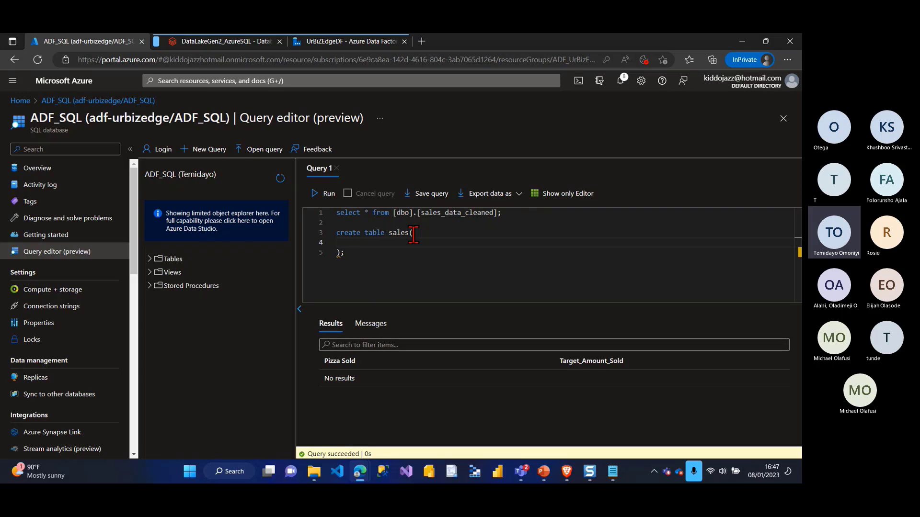
- Define the column Pizza_sold varchar(30) inside the create table sales statement and start a new line for another column
text(Pizza)
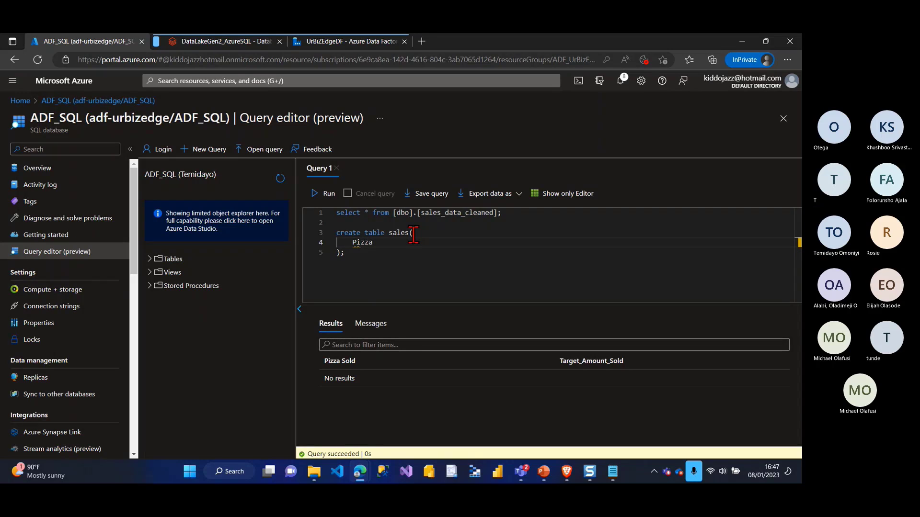
text(_sold)
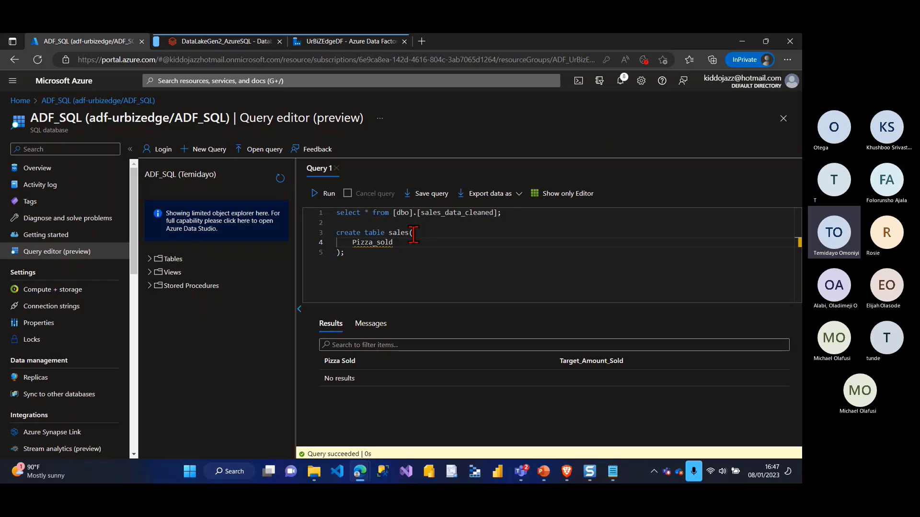
text( varchar(30),     )
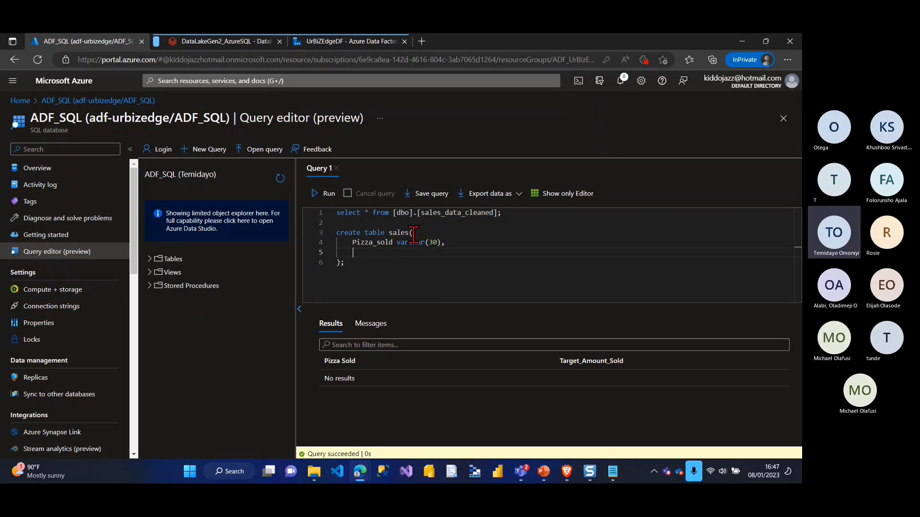
text(Amount int)
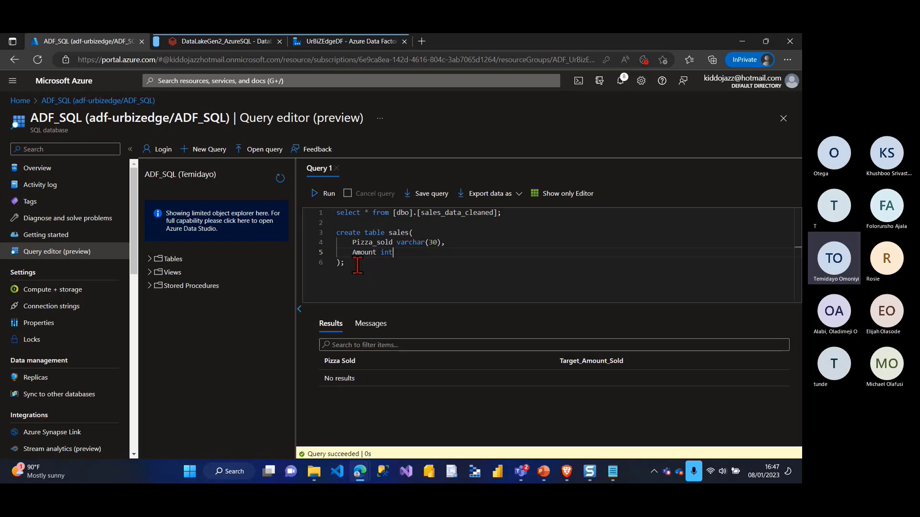
- Add an Amount int column to the create table sales draft, then delete the entire create table statement
drag(357, 266, 328, 230)
key(BackSpace)
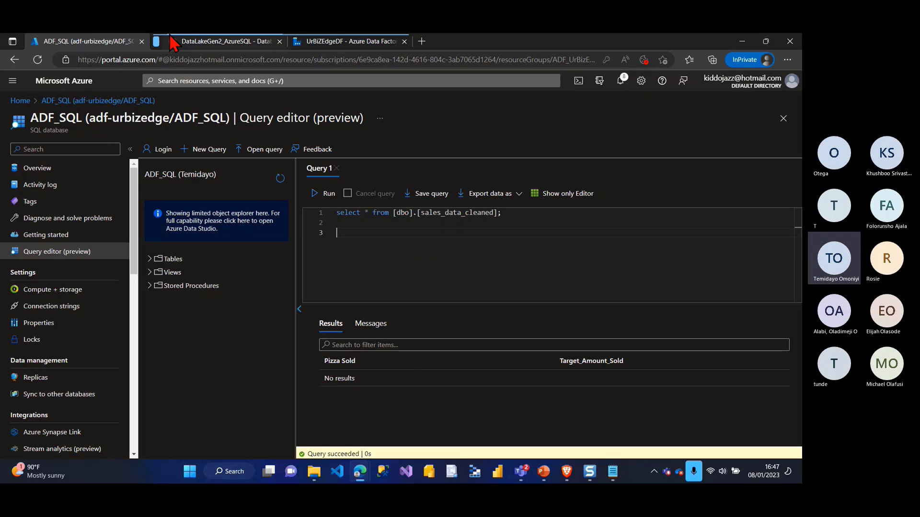
- Switch to the UrBiZEdgeDF Data Factory and choose the existing trigger triggerblob2Gen2 for Production_PipeLine_web
drag(171, 43, 222, 56)
click(218, 42)
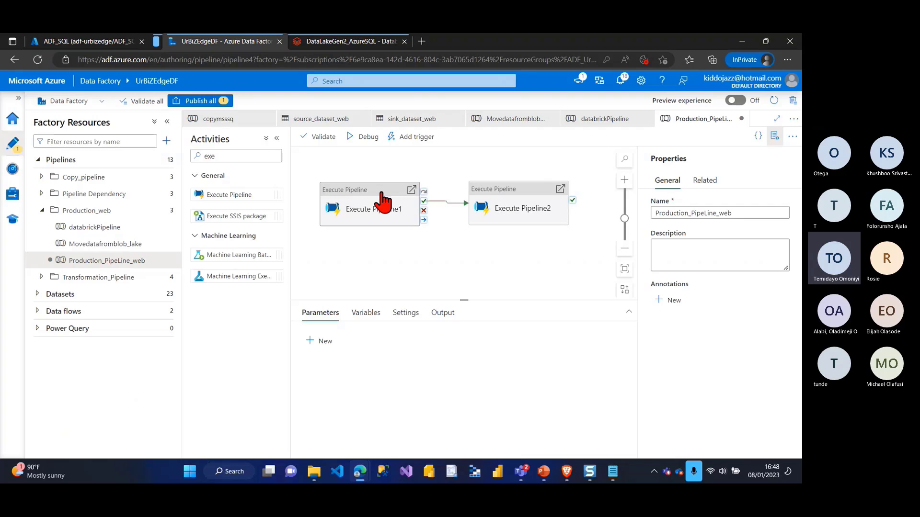
click(407, 137)
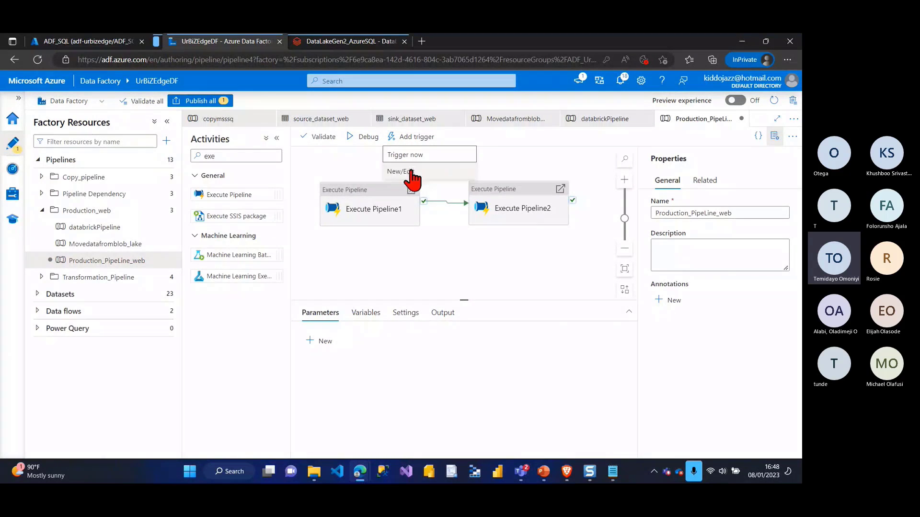
click(408, 171)
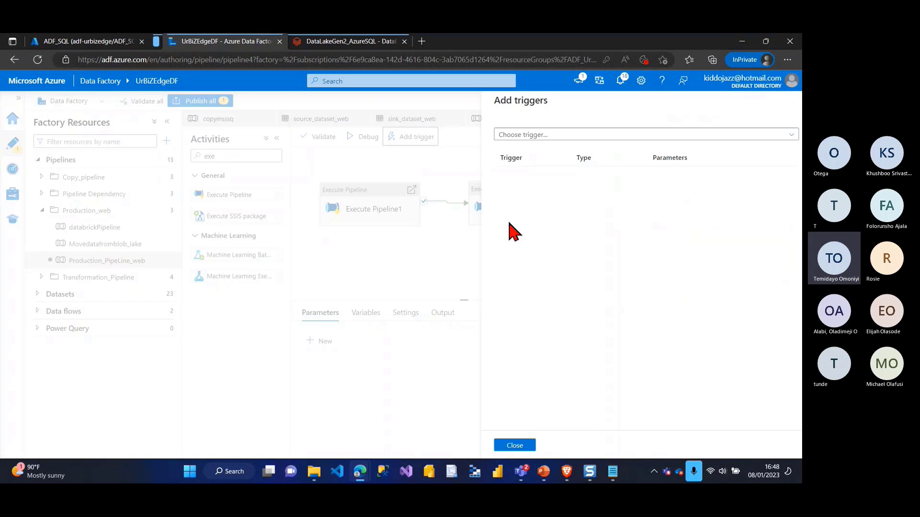
click(588, 136)
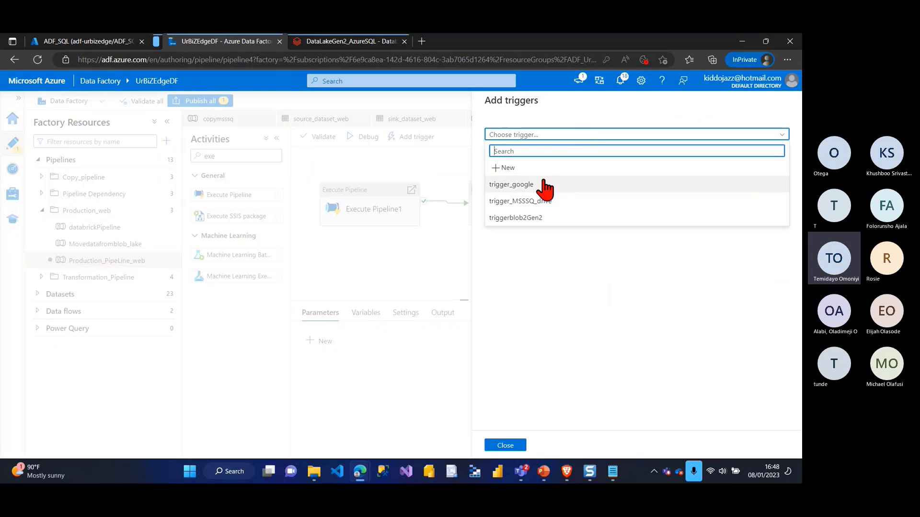
click(527, 218)
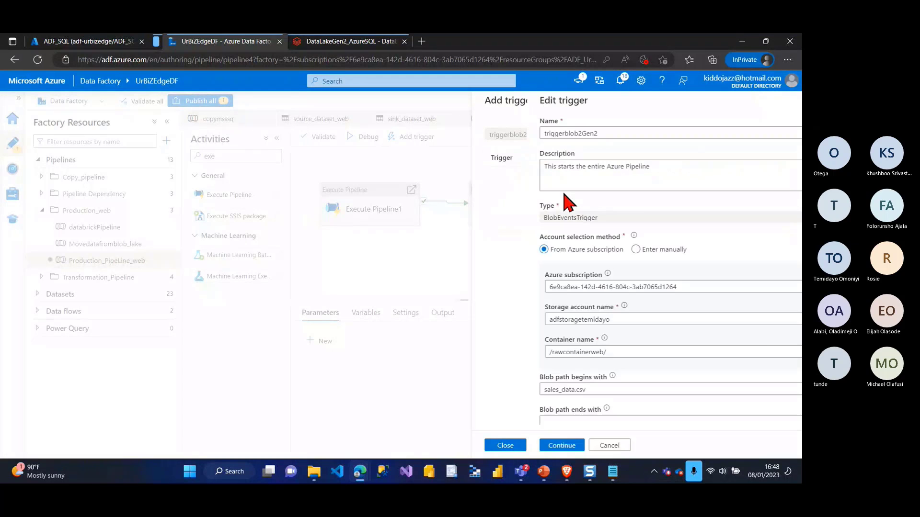
- Attach triggerblob2Gen2 to the pipeline with its status set to Stopped and publish all pending changes
scroll(581, 372, down, 5)
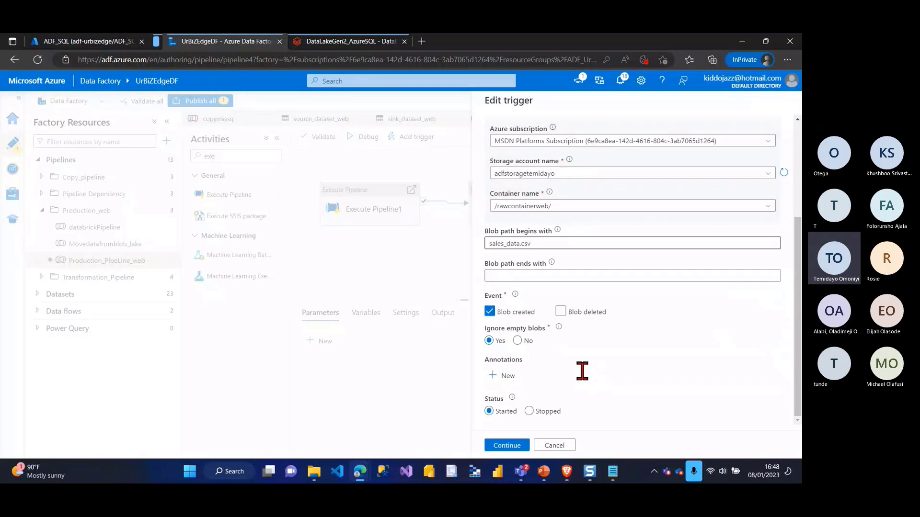
click(529, 411)
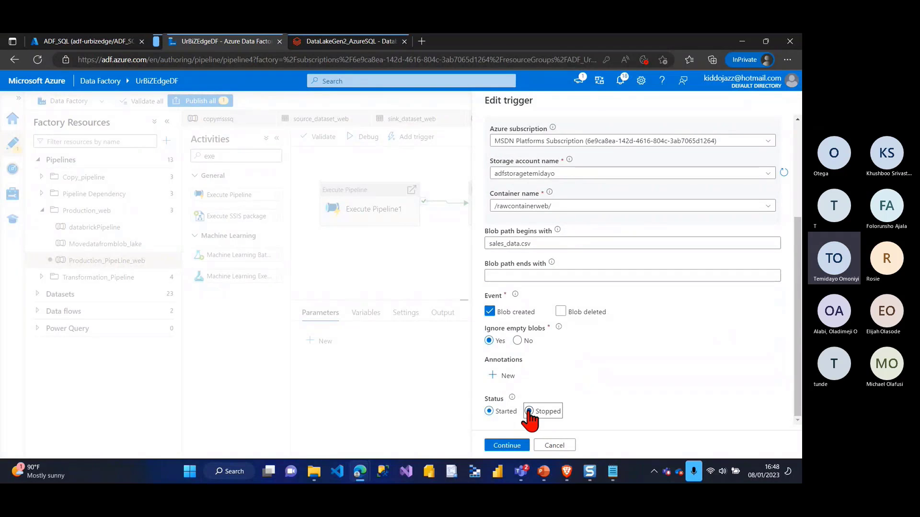
click(508, 447)
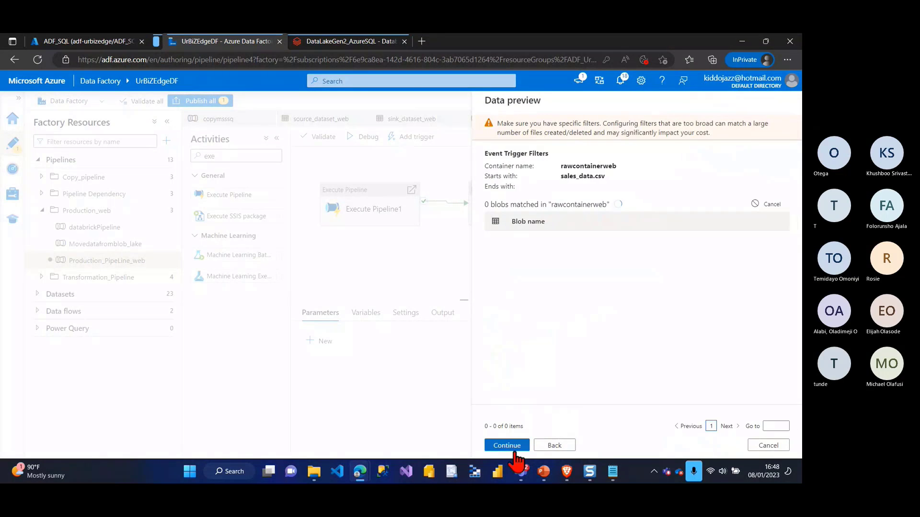
click(509, 445)
click(507, 444)
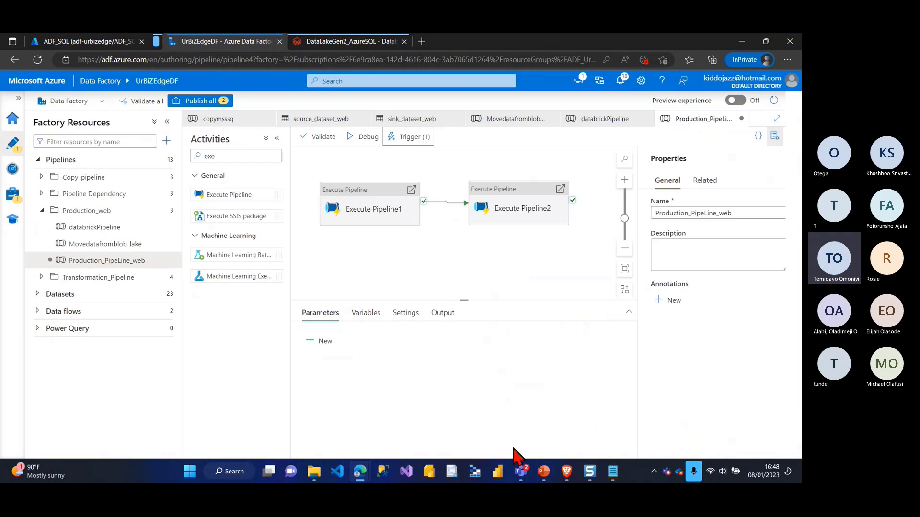
click(194, 101)
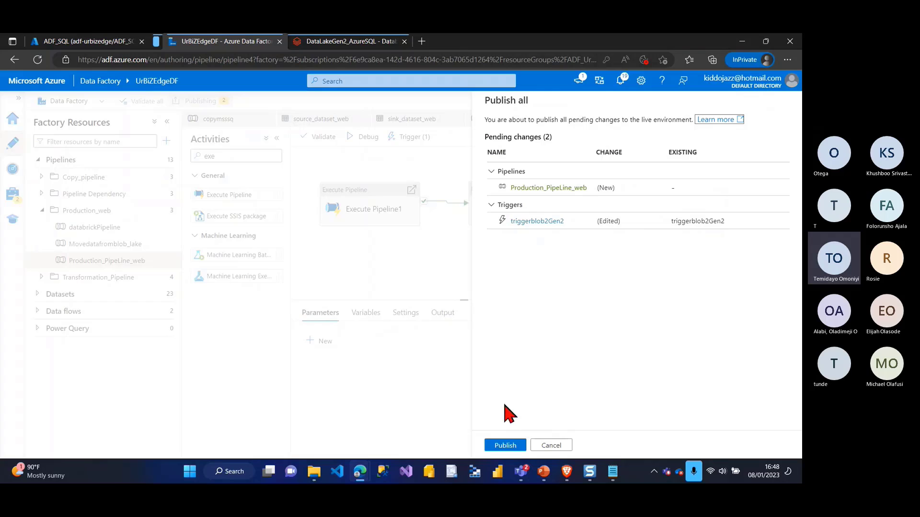
click(504, 445)
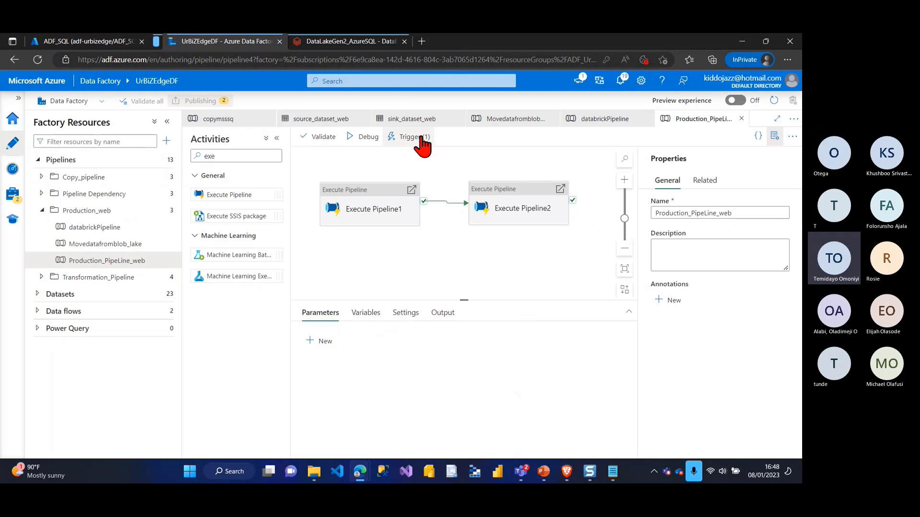
- Detach triggerblob2Gen2 from Production_PipeLine_web and close the trigger list
click(413, 137)
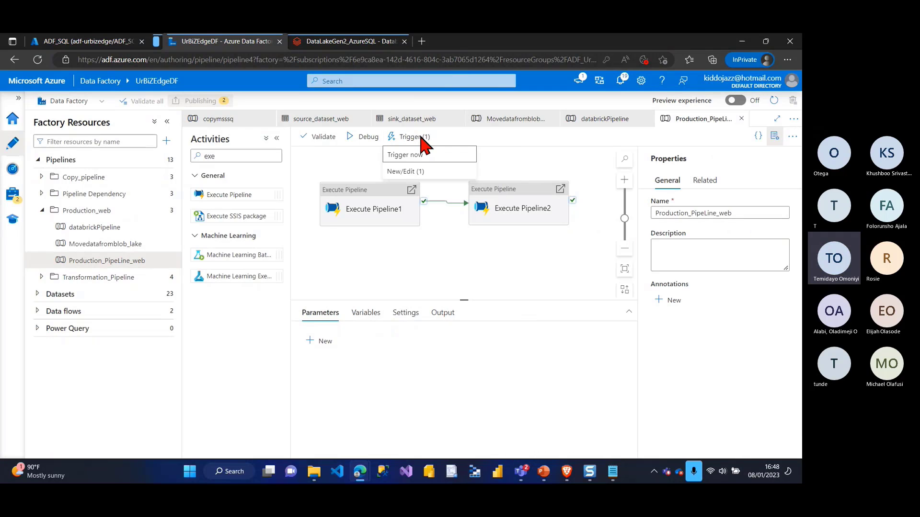
click(415, 171)
click(725, 176)
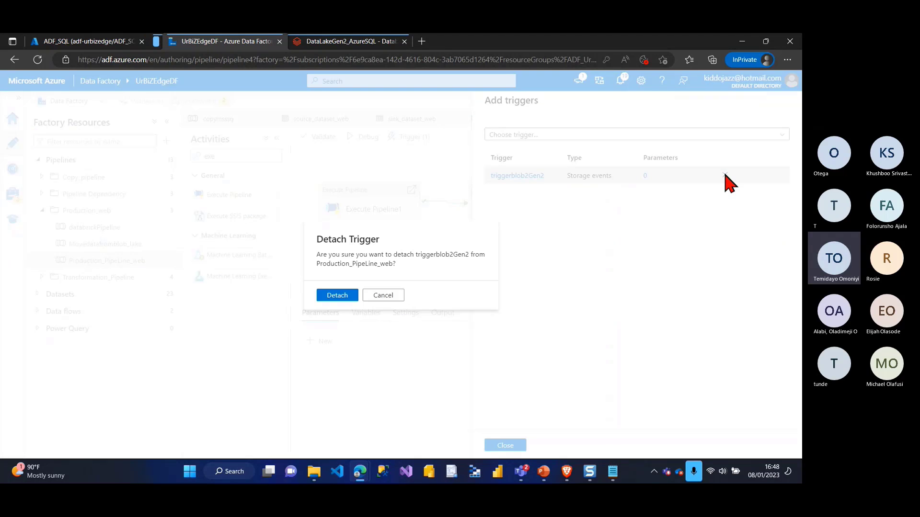
click(339, 296)
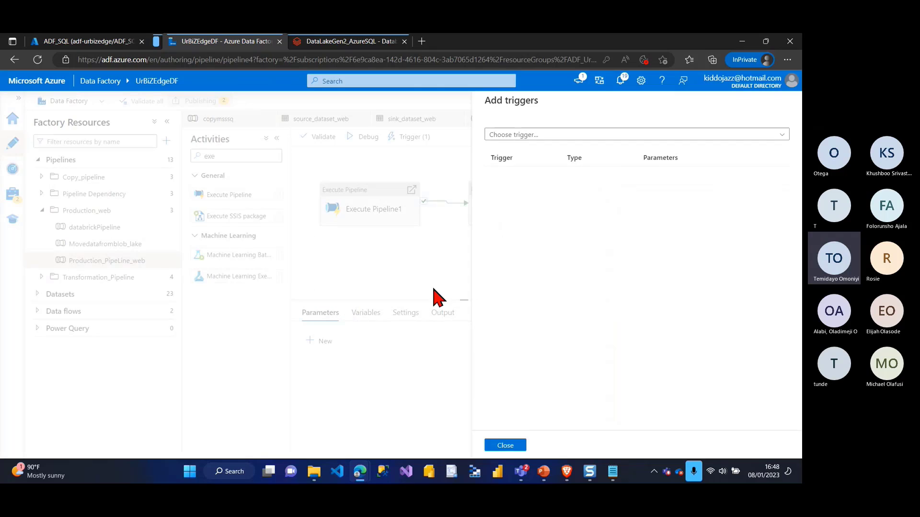
click(504, 447)
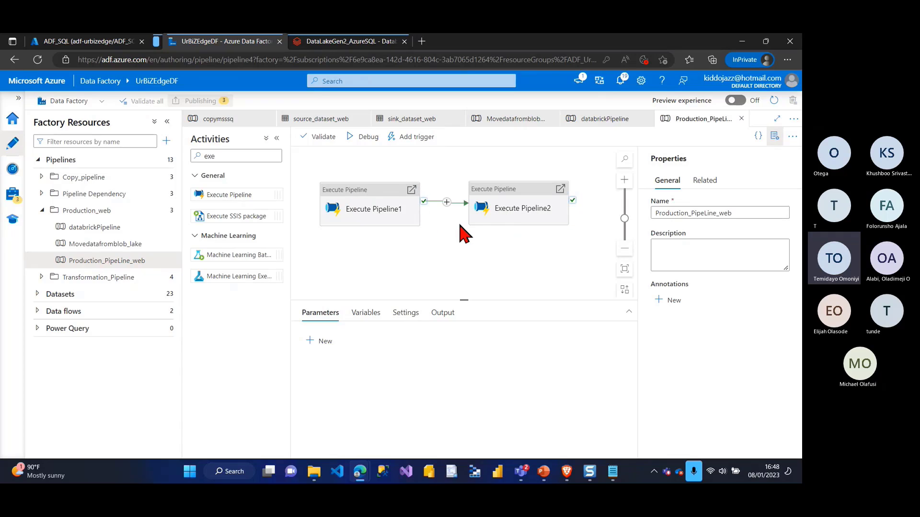
- Attach the existing triggerblob2Gen2 to Production_PipeLine_web again, keeping its current blob event settings
click(408, 141)
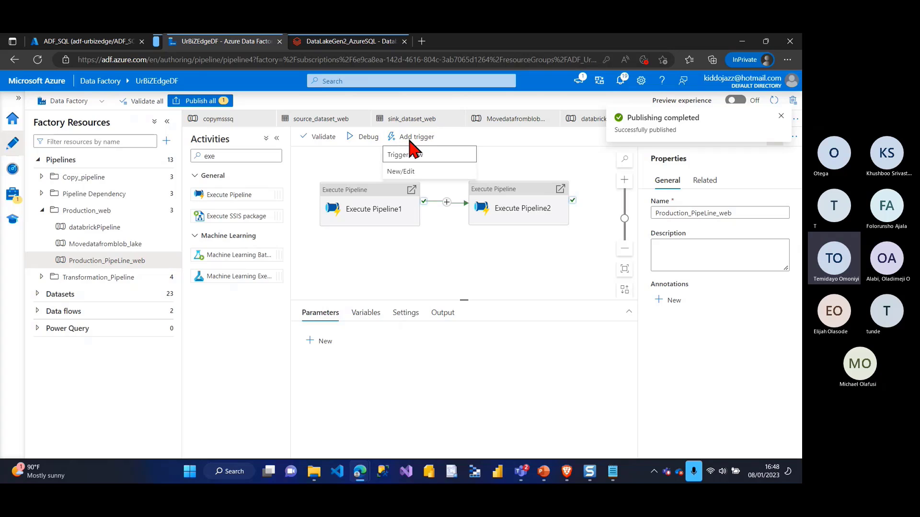
click(410, 171)
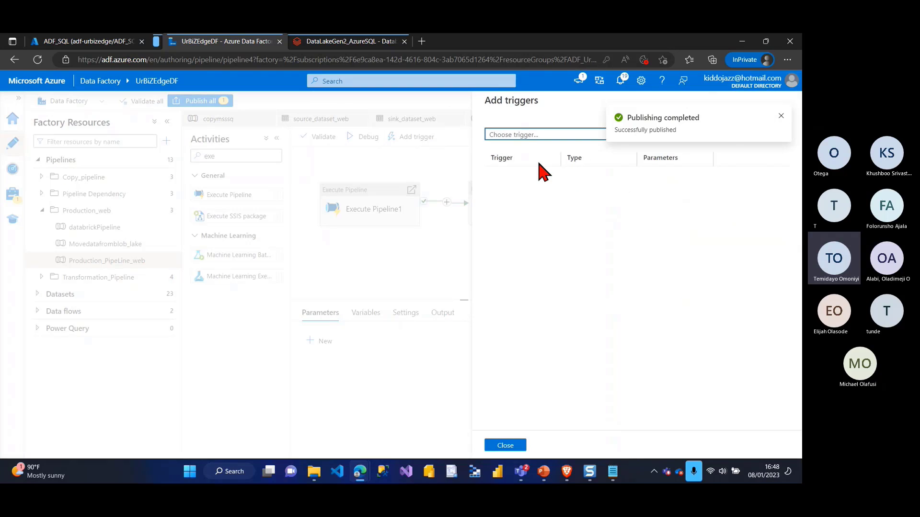
click(781, 116)
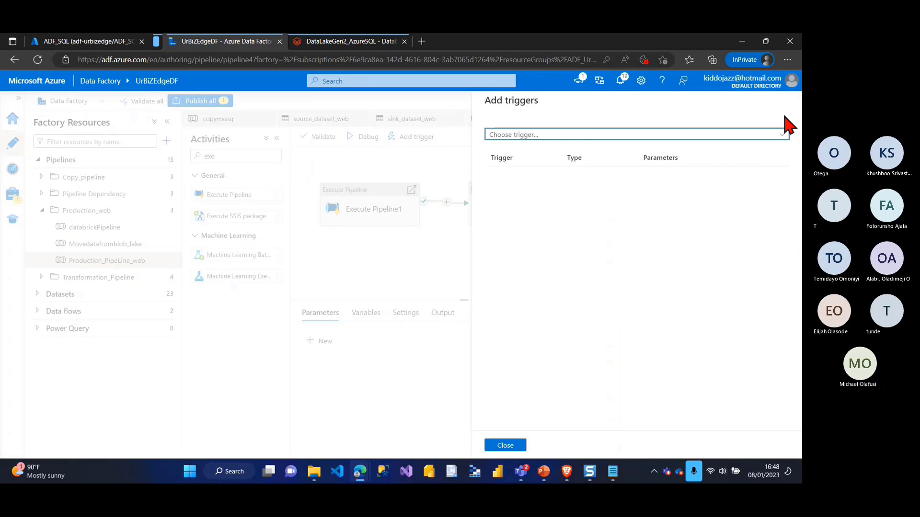
click(668, 137)
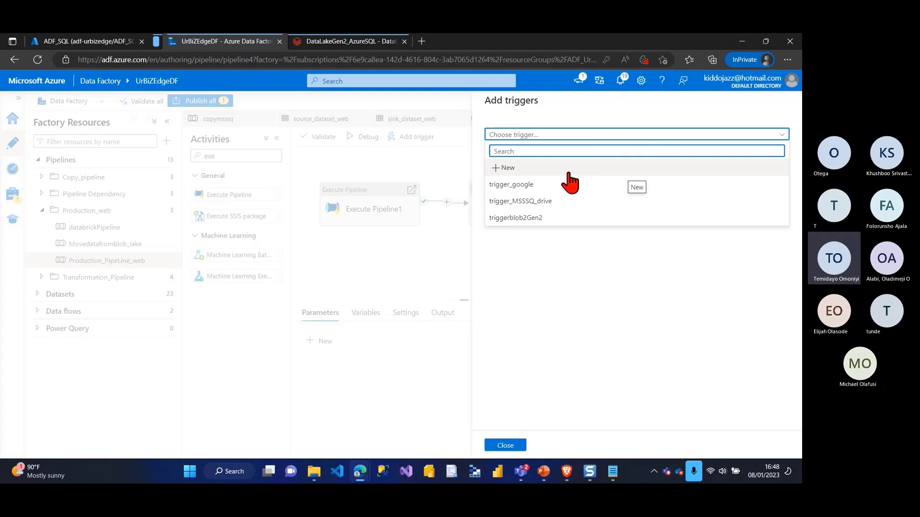
click(555, 218)
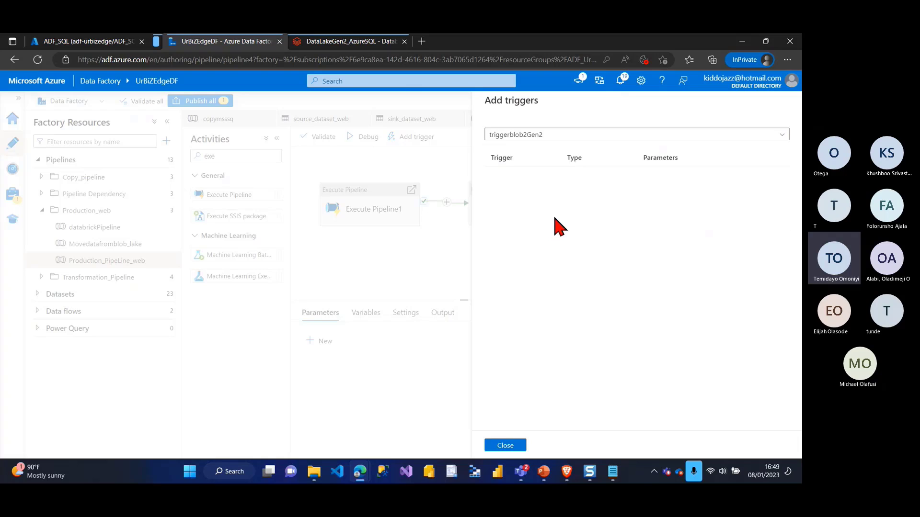
scroll(581, 334, down, 3)
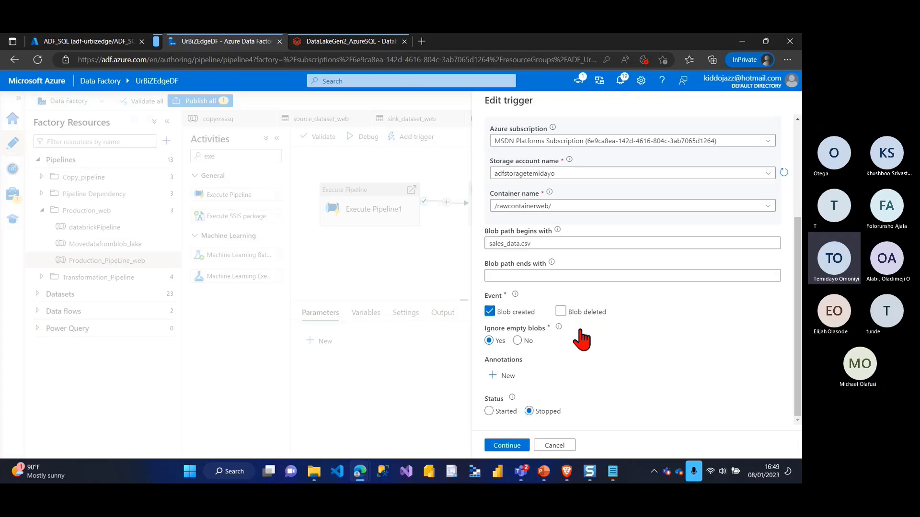
click(521, 444)
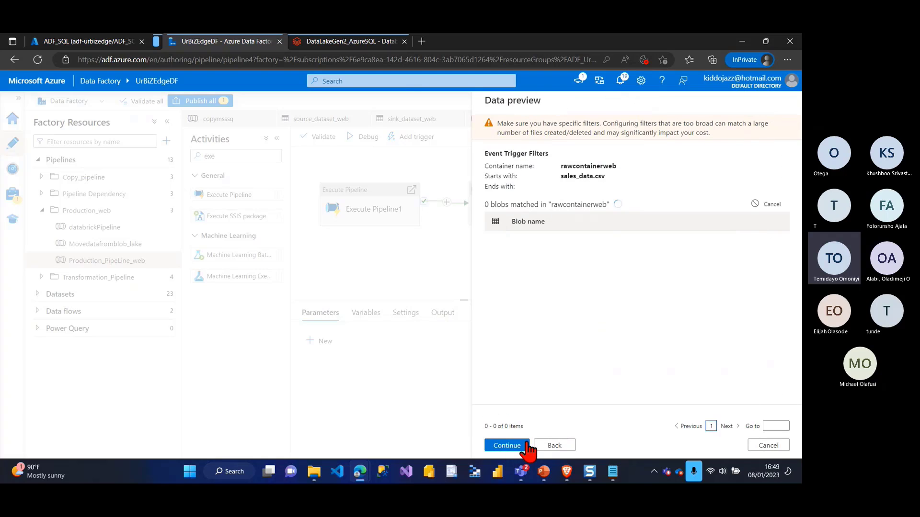
click(520, 446)
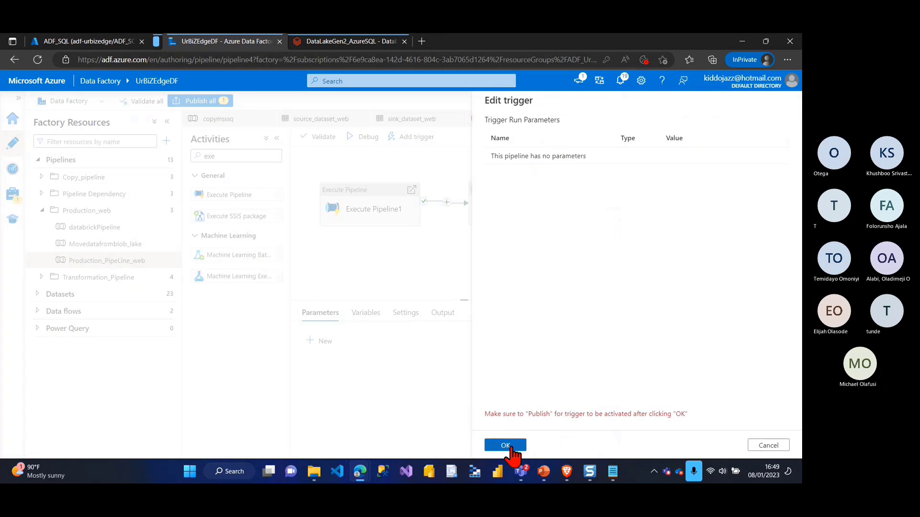
click(508, 446)
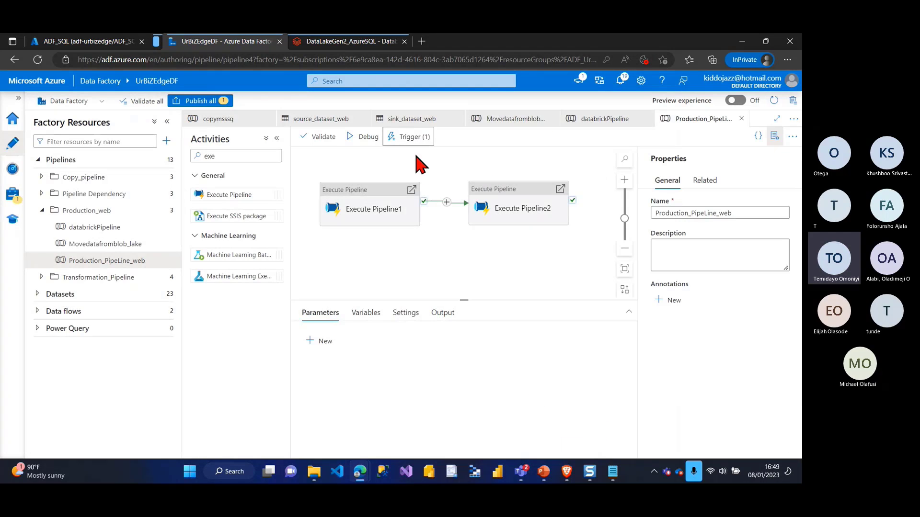
- Remove triggerblob2Gen2 from Production_PipeLine_web once more and publish the edited trigger
click(415, 138)
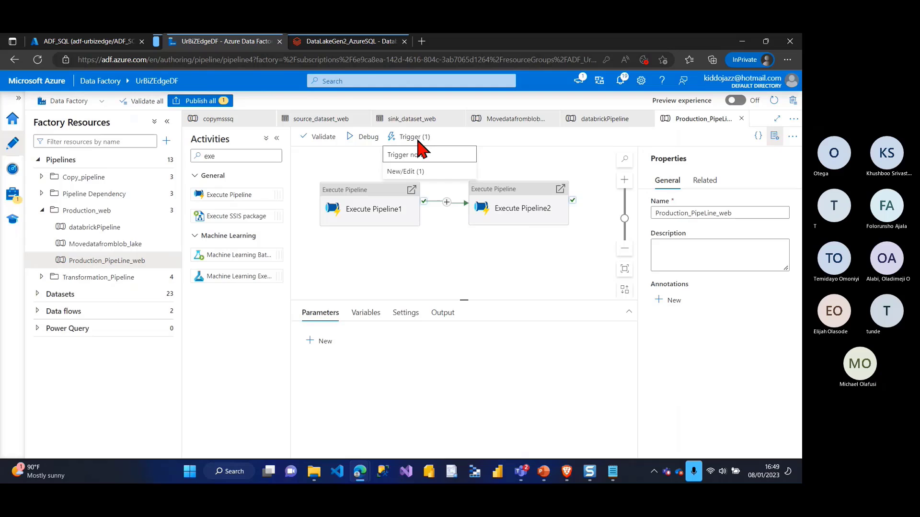
click(407, 172)
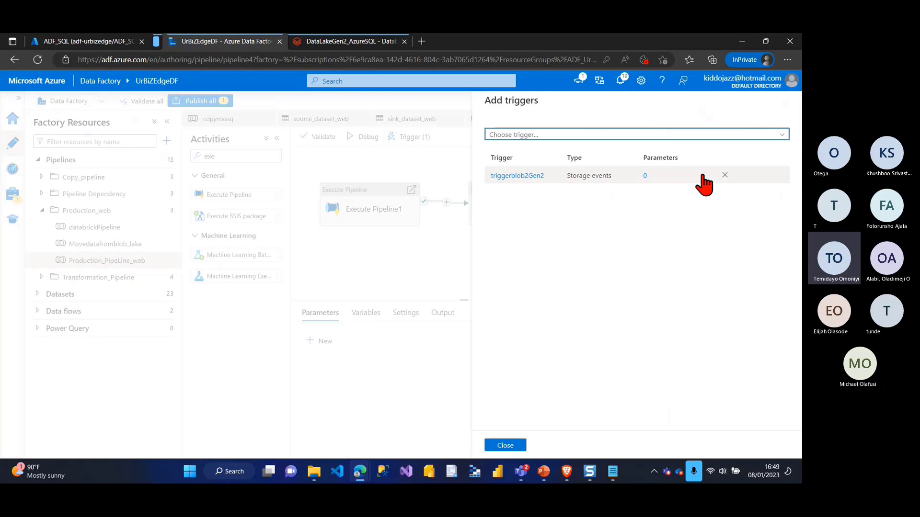
click(725, 177)
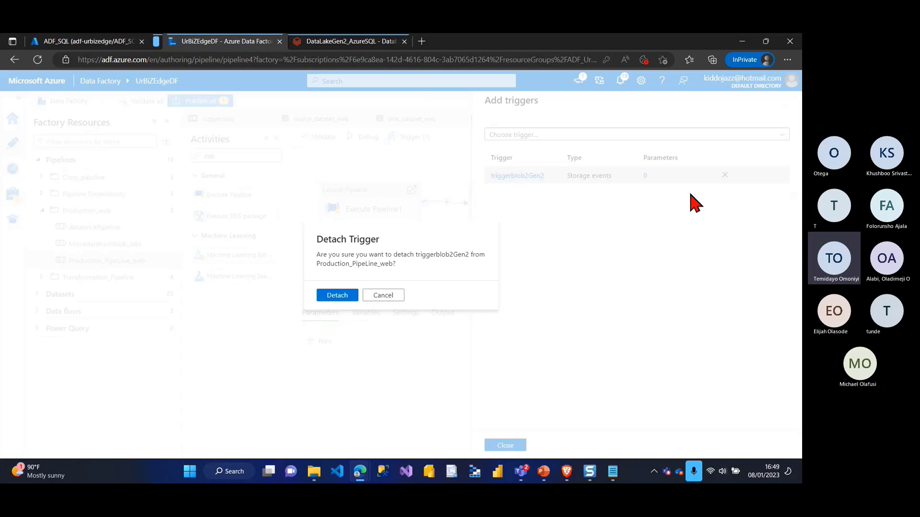
click(337, 295)
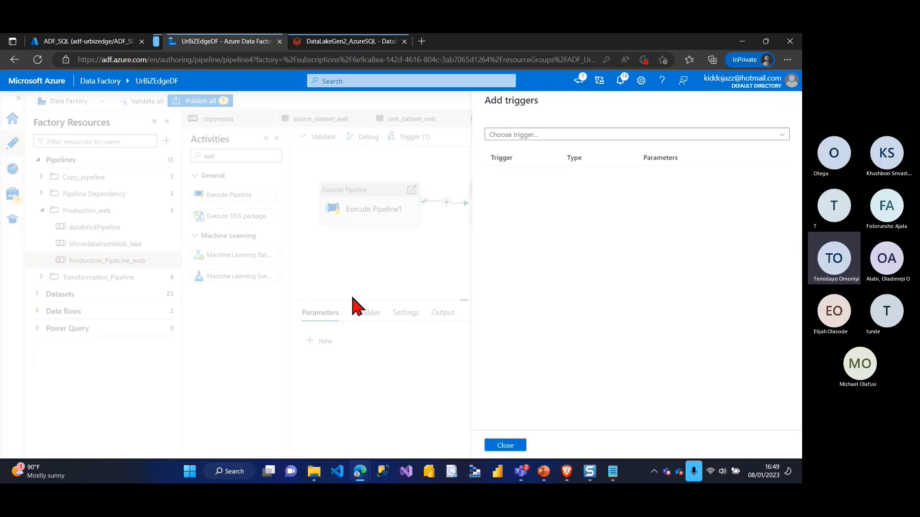
click(505, 447)
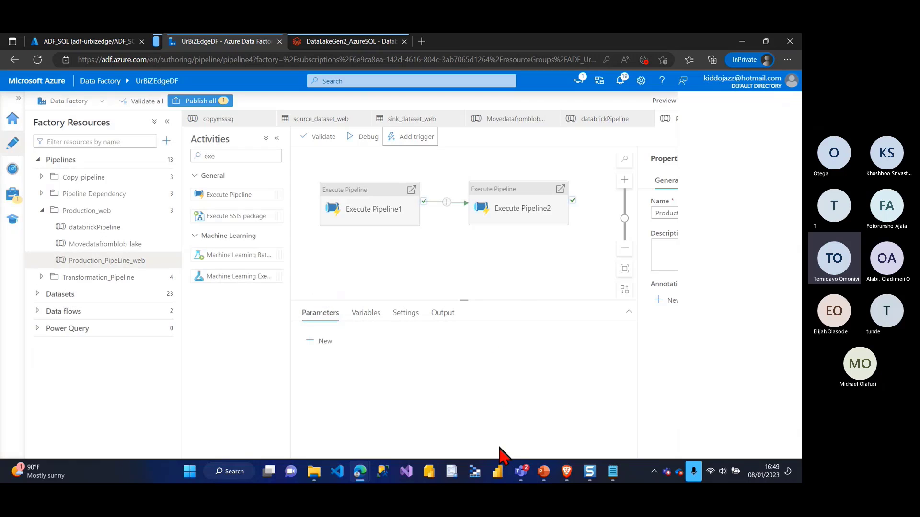
click(193, 104)
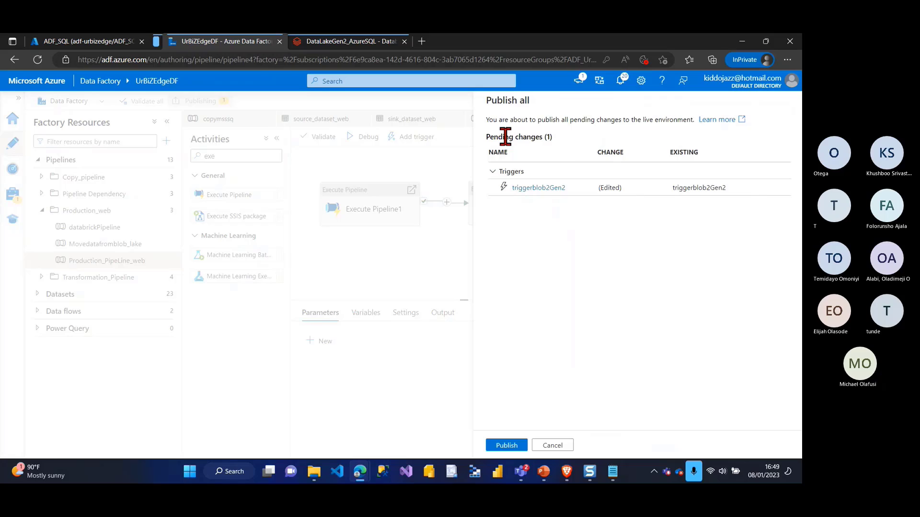
click(503, 447)
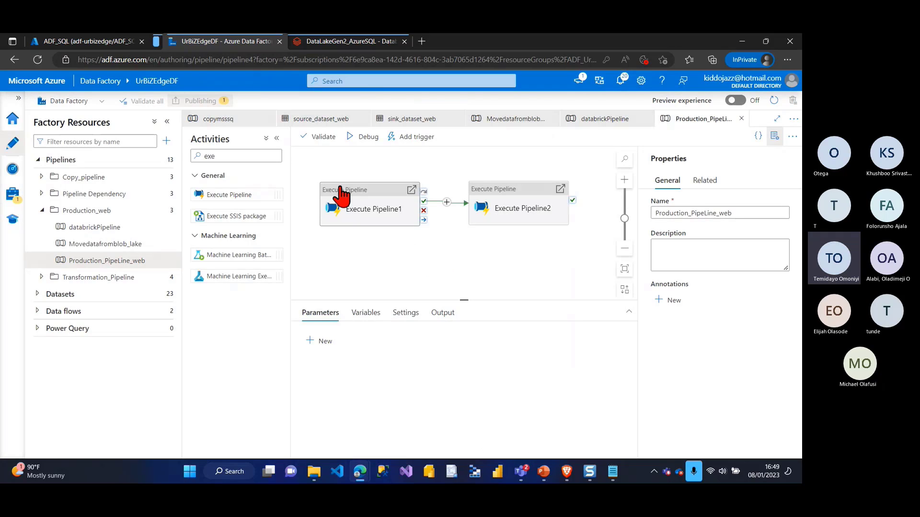
- Open the form for creating a new trigger on Production_PipeLine_web
click(410, 139)
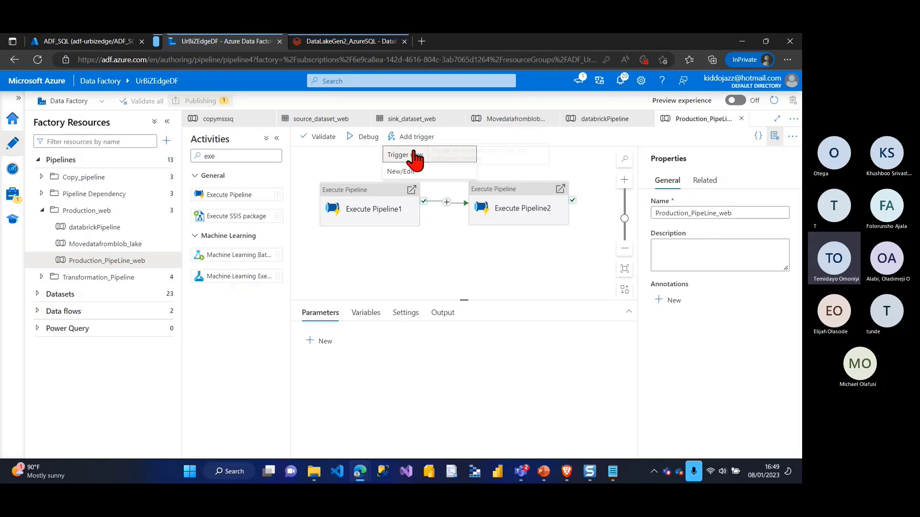
click(407, 173)
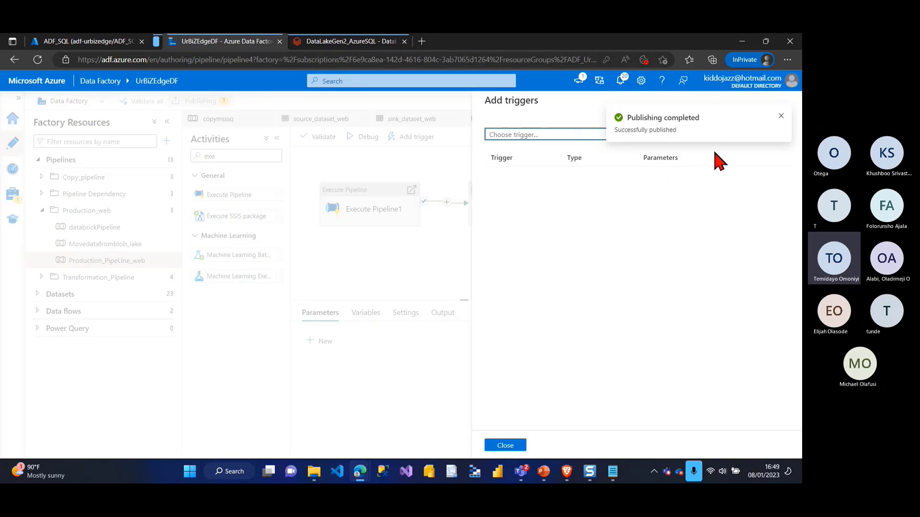
click(781, 116)
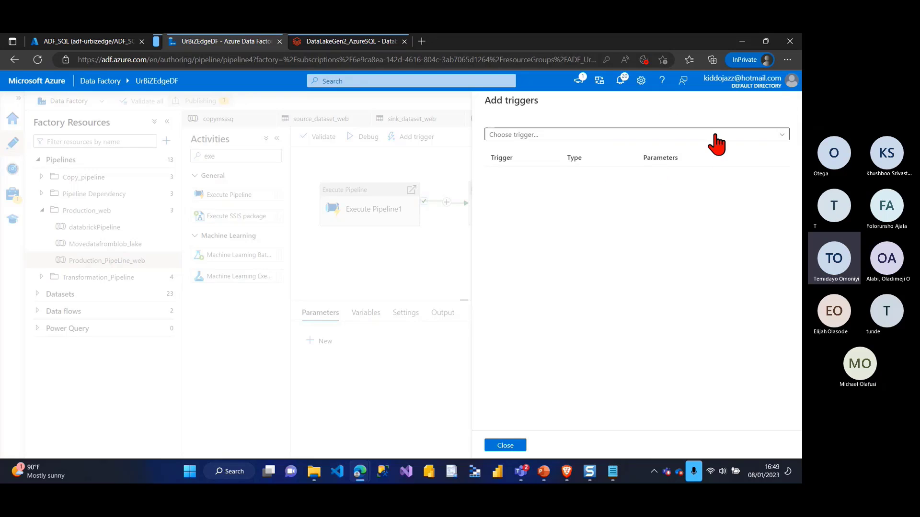
click(781, 135)
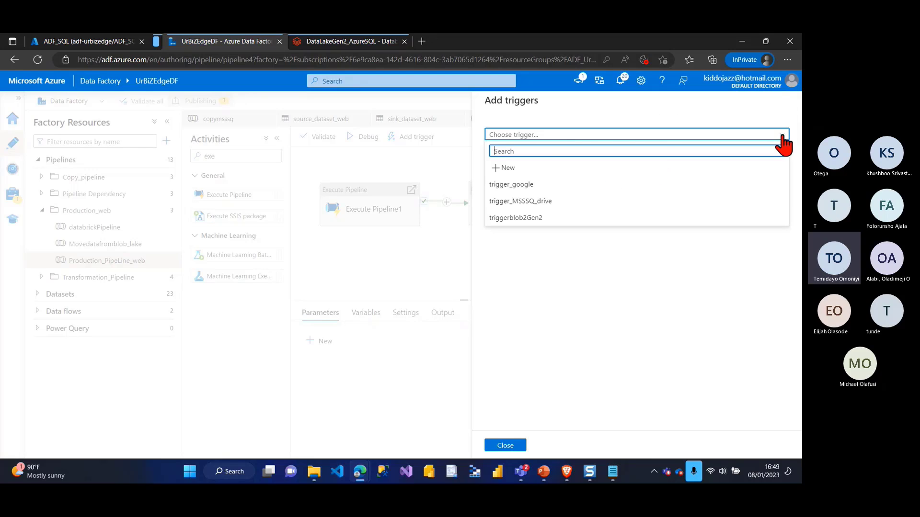
click(561, 168)
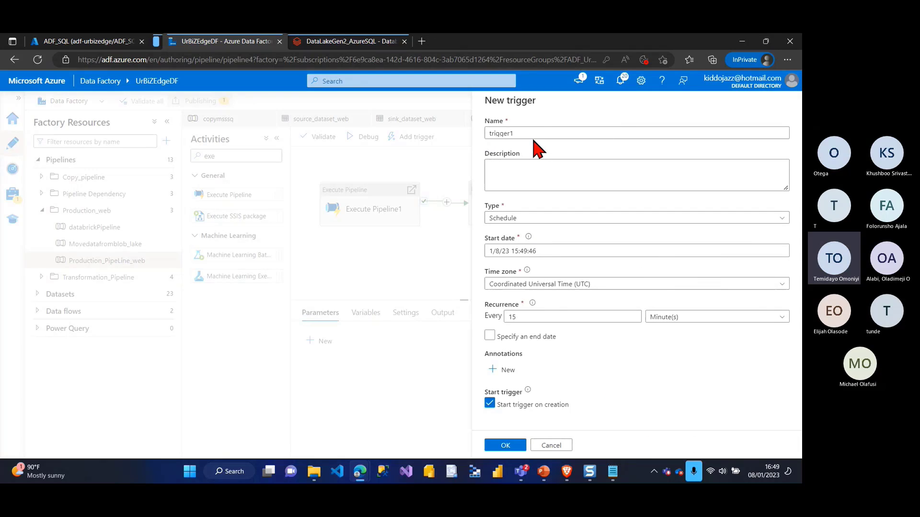
- Name the new trigger triggerproductwebfinal and set its type to Storage events
click(531, 133)
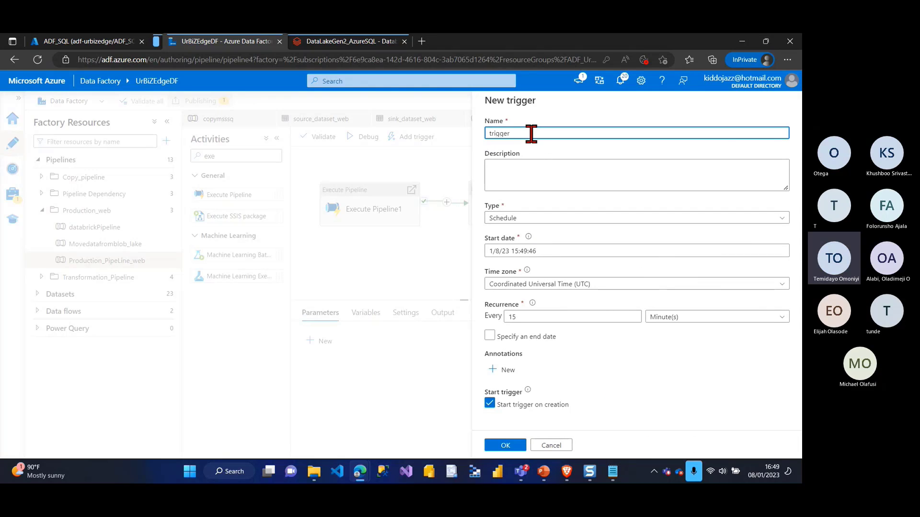
text(pro)
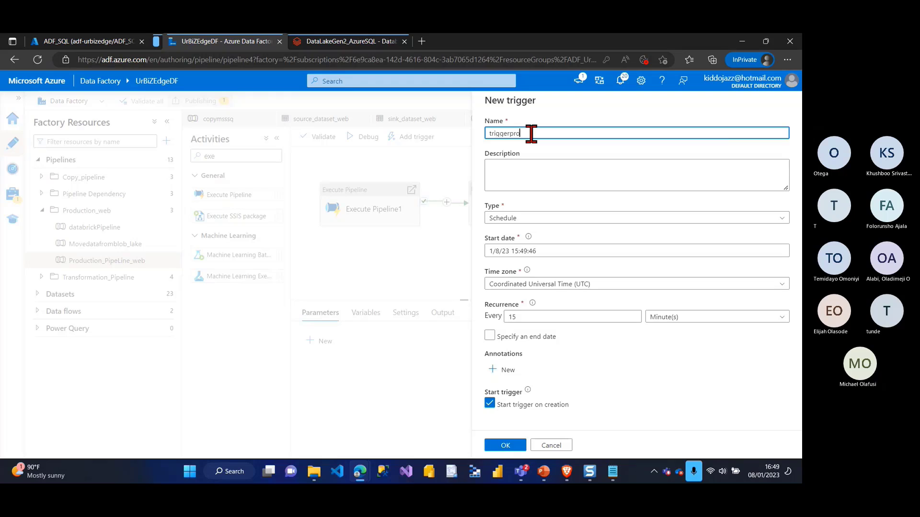
text(ductwebf)
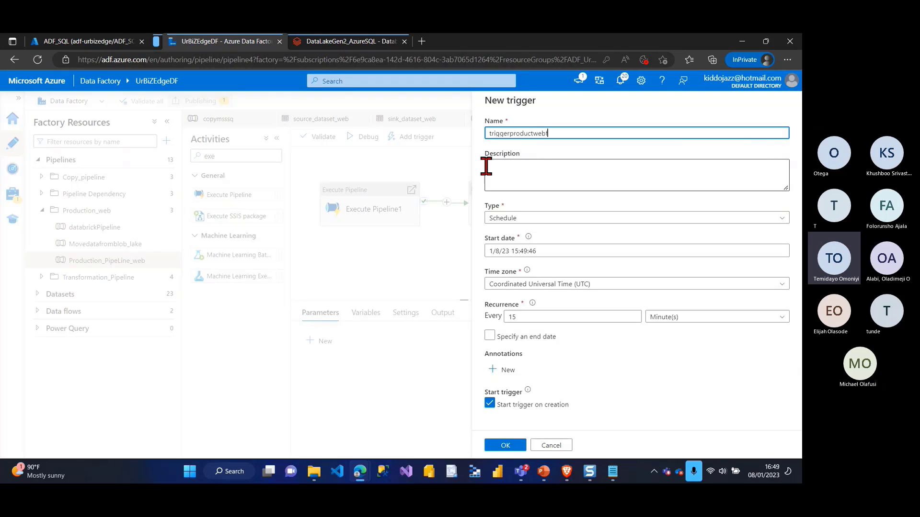
text(inal)
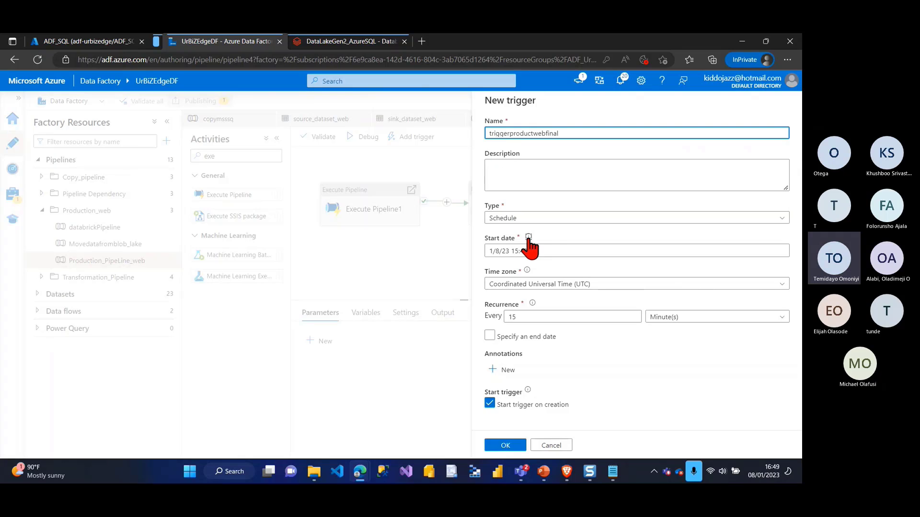
click(568, 221)
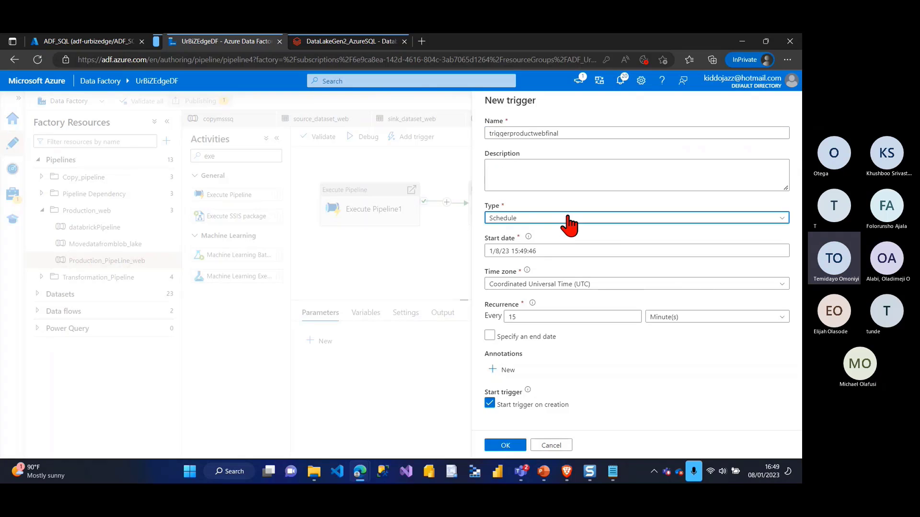
click(564, 277)
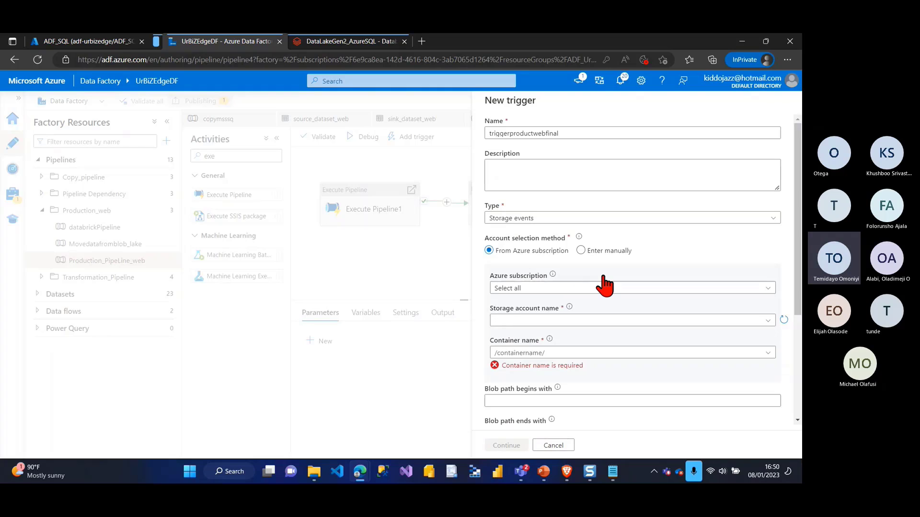
- Set the trigger's Azure subscription to MSDN Platforms Subscription and its storage account to adfstoragetemidayo
scroll(605, 282, down, 2)
scroll(605, 285, down, 1)
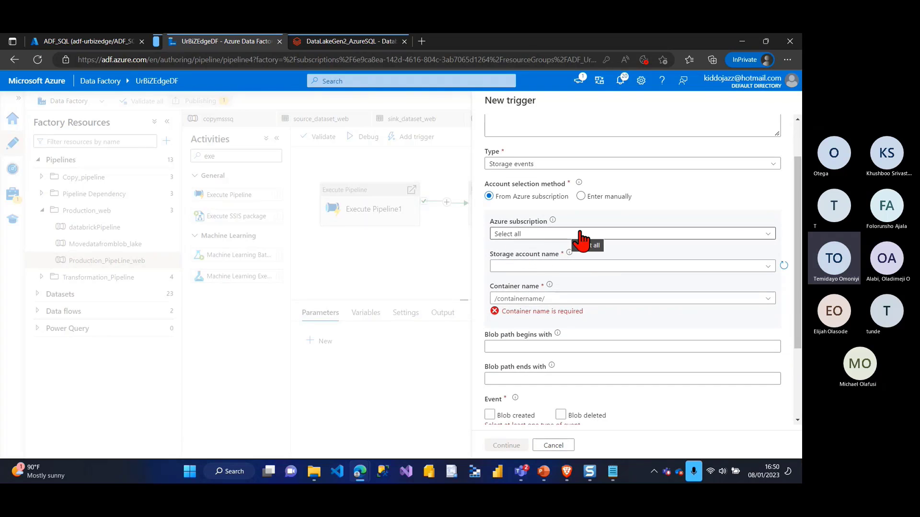
click(581, 236)
click(622, 263)
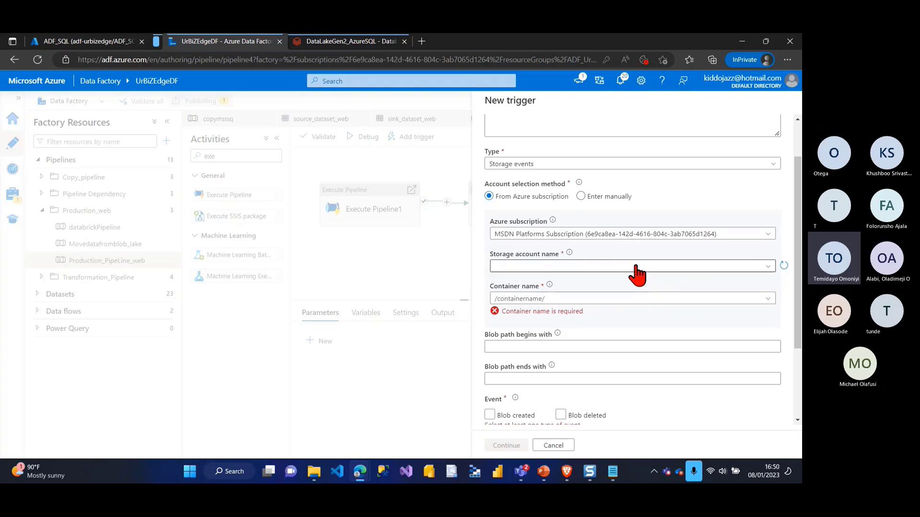
click(766, 267)
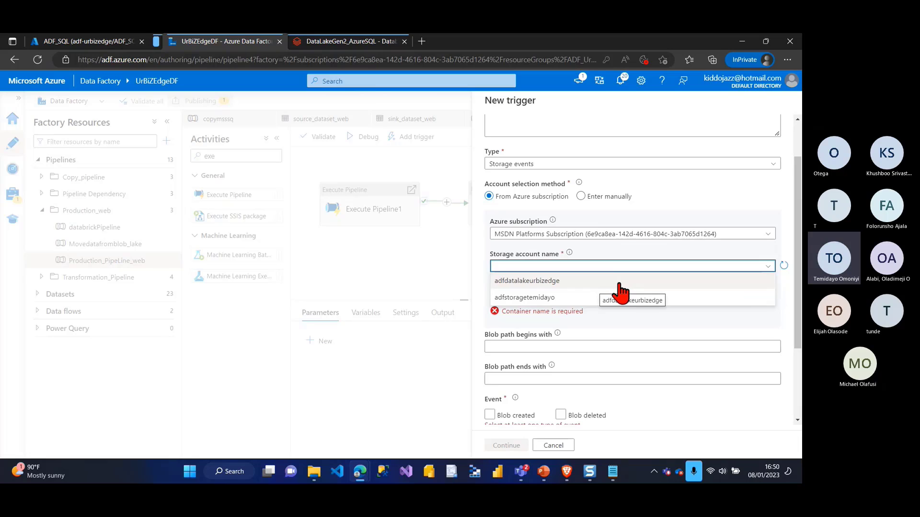
click(621, 286)
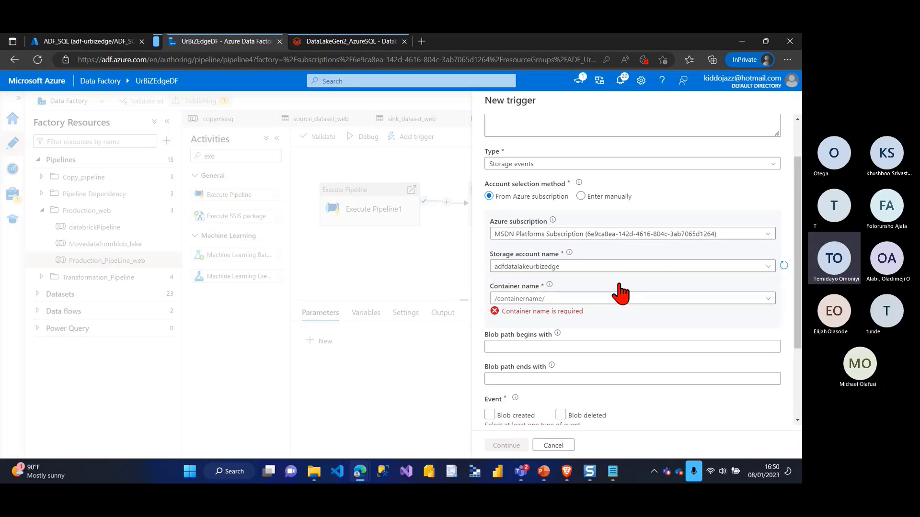
click(766, 266)
click(629, 296)
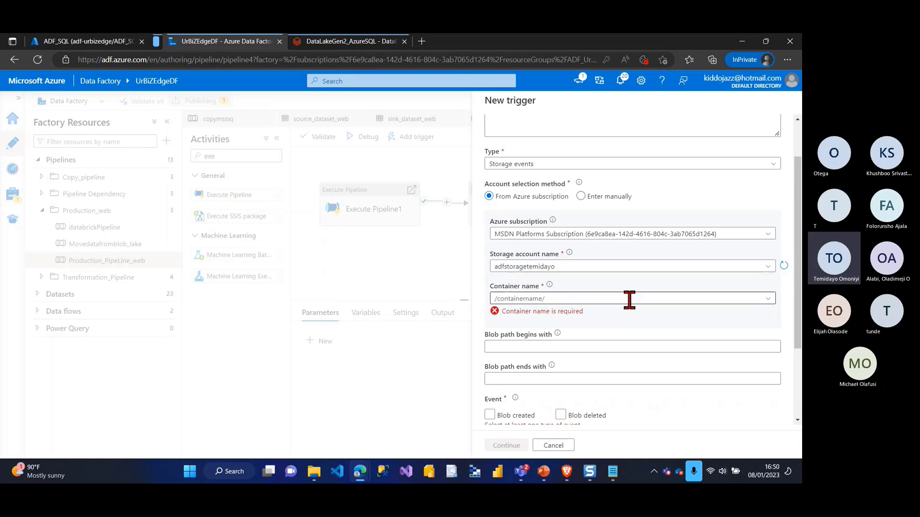
- Choose rawcontainerweb as the container that the storage event trigger watches
click(768, 299)
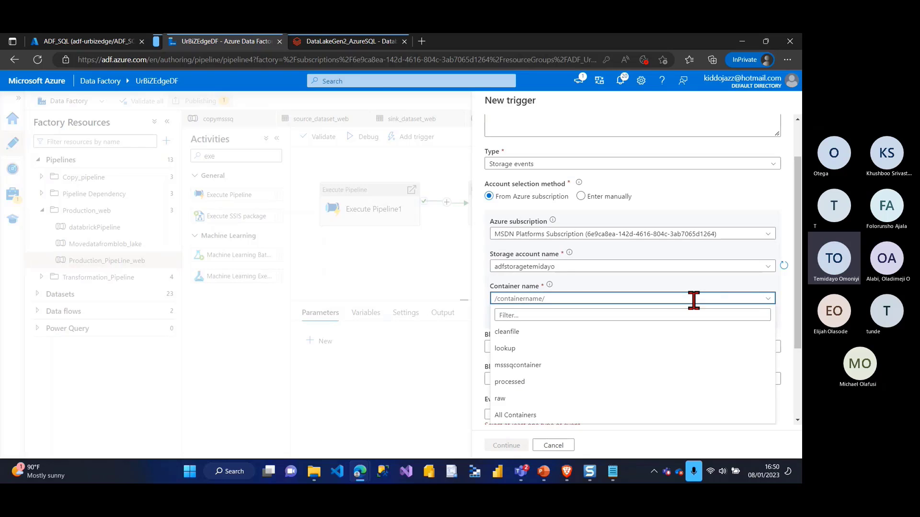
scroll(594, 381, down, 2)
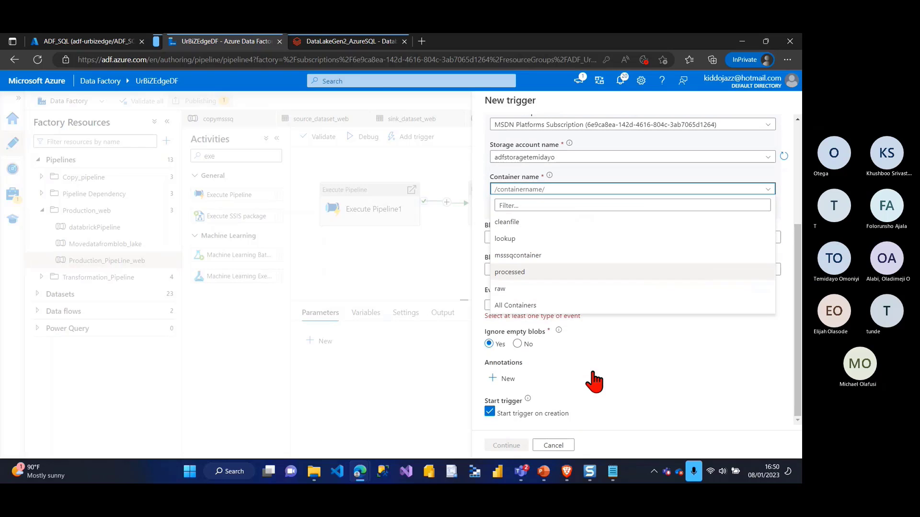
scroll(575, 269, up, 1)
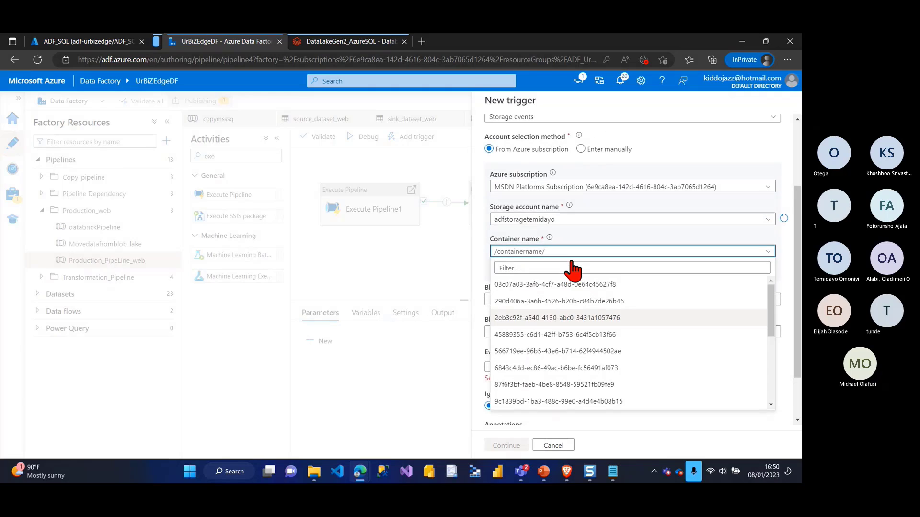
scroll(583, 328, down, 5)
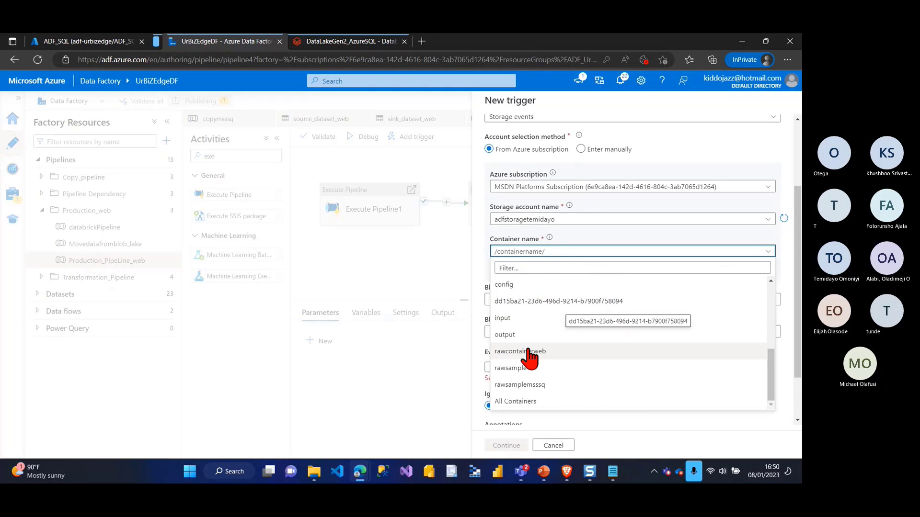
click(581, 352)
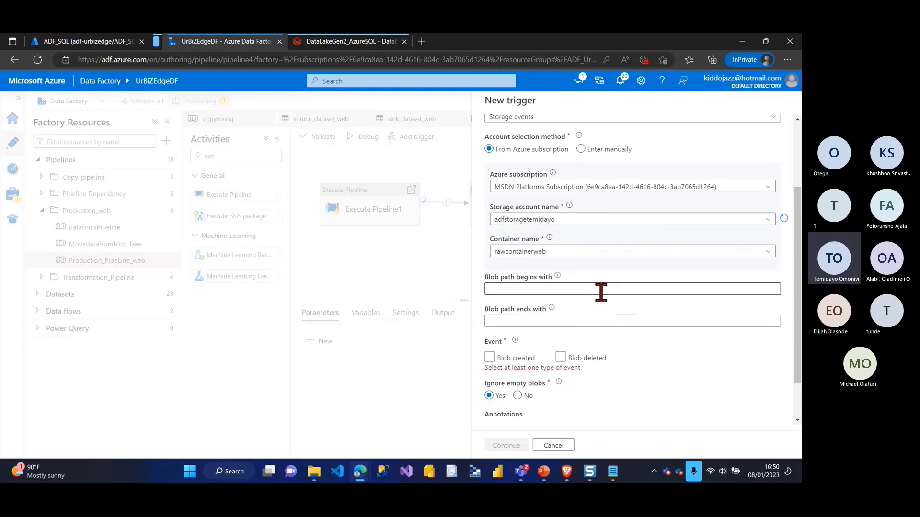
- Switch to File Explorer and copy the full file name sales_data.csv, including its extension, from the Data_set folder
click(575, 295)
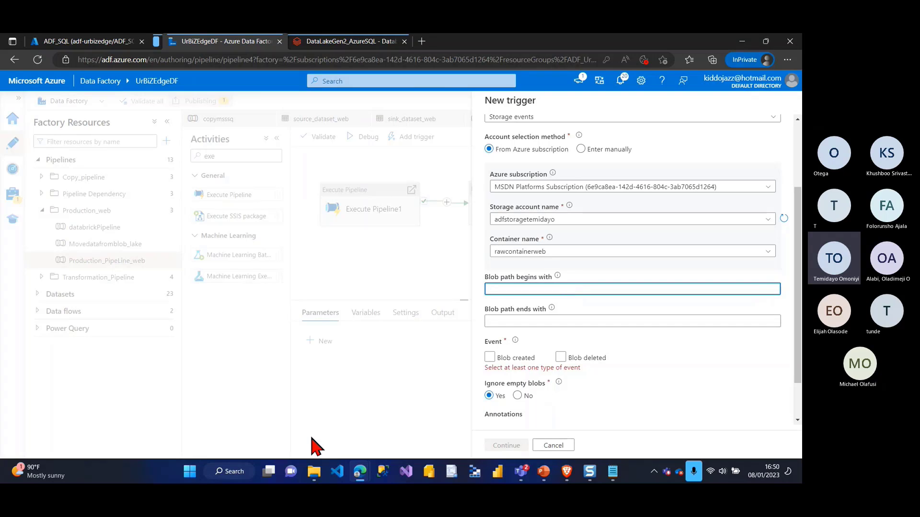
click(314, 472)
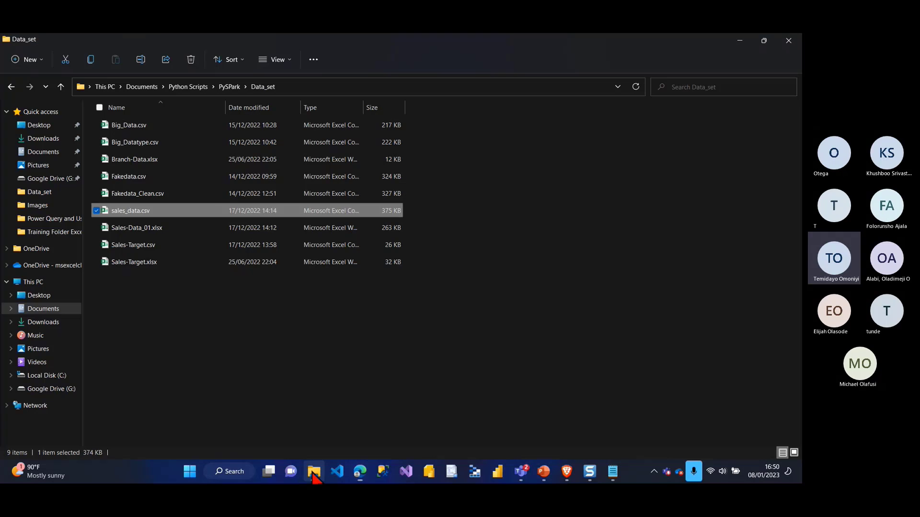
right_click(186, 214)
click(238, 225)
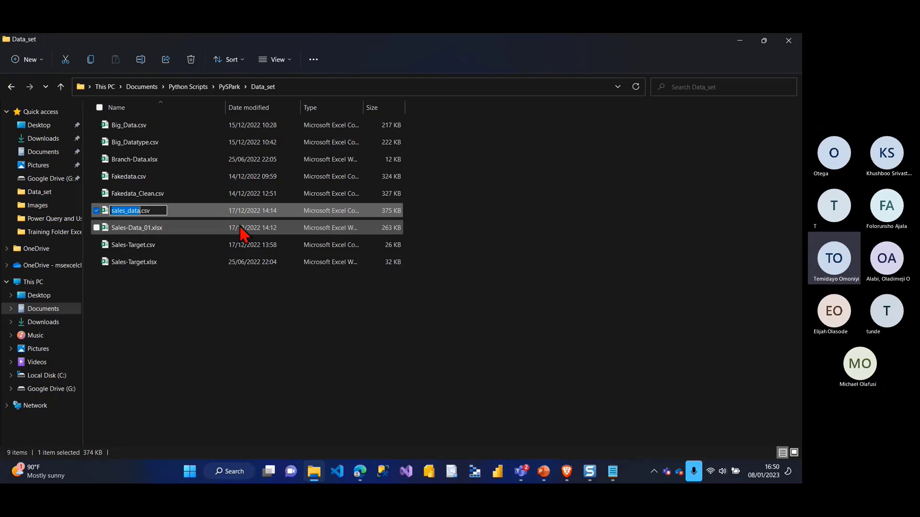
key(shift+Right)
key(shift+Right)
key(shift+Right)
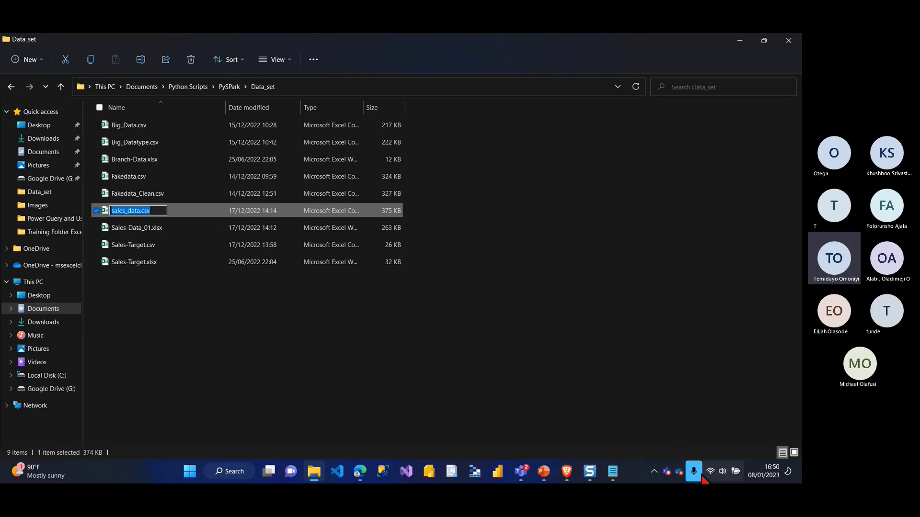
click(653, 471)
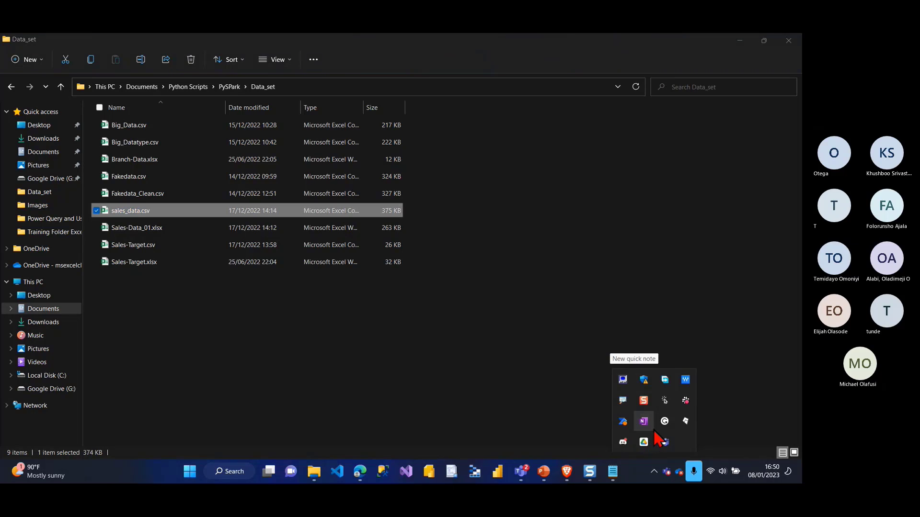
right_click(623, 441)
click(638, 434)
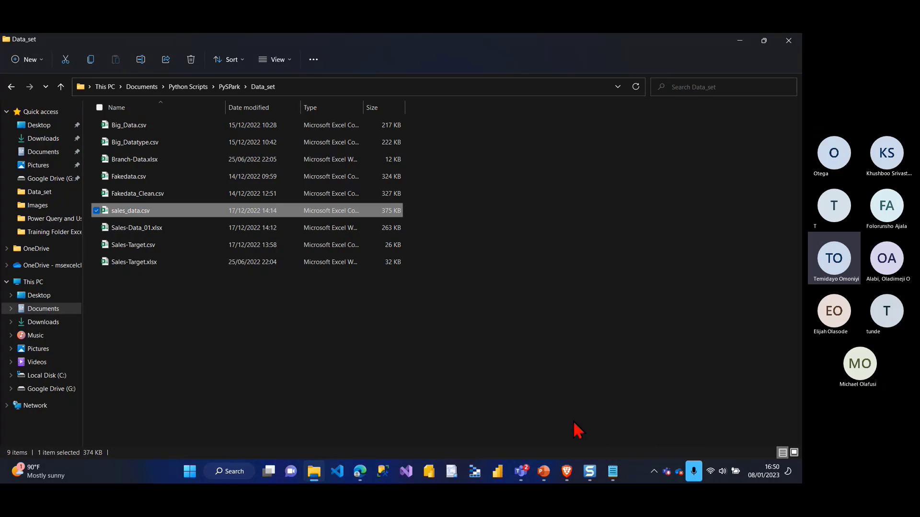
- Return to the new trigger form, set the blob path to begin with sales_data.csv, and enable the Blob created event
key(alt+Tab)
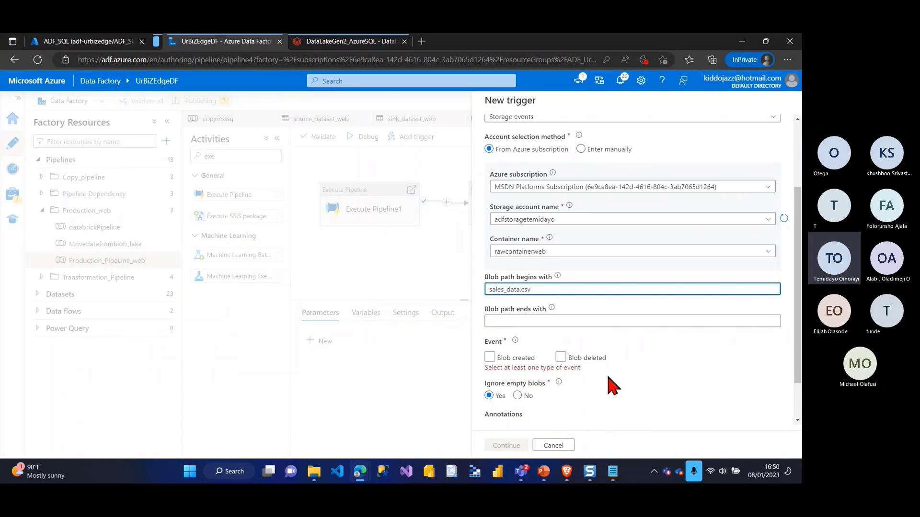
scroll(612, 386, down, 1)
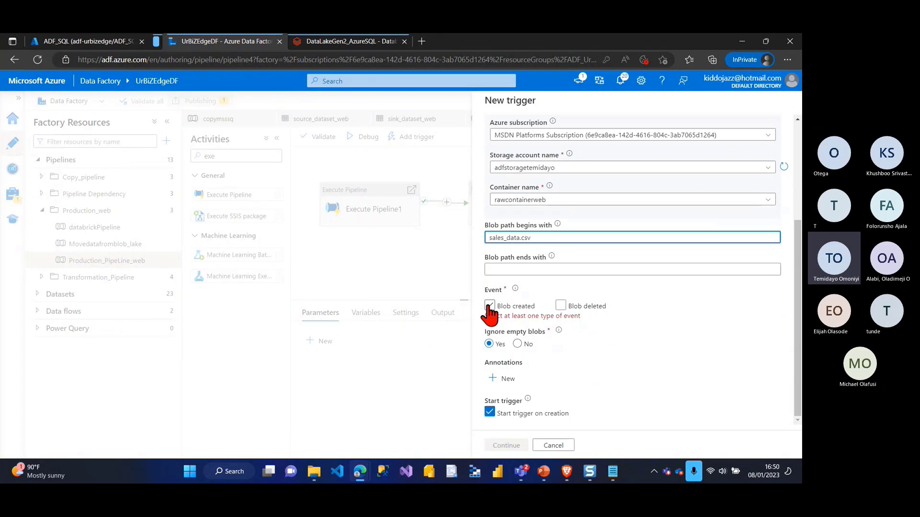
click(489, 306)
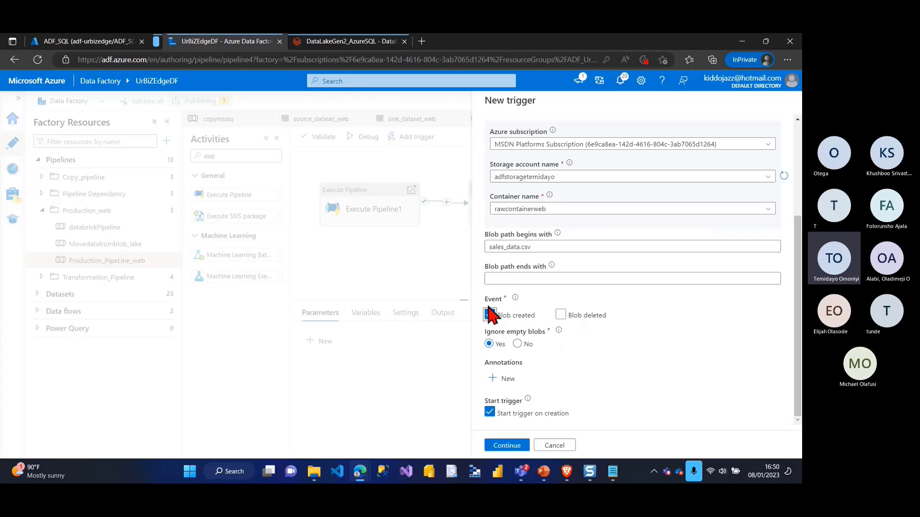
- In the Azure portal, leave the ADF_SQL query editor, discarding unsaved edits, and open the storage browser of adfstoragetemidayo
click(61, 43)
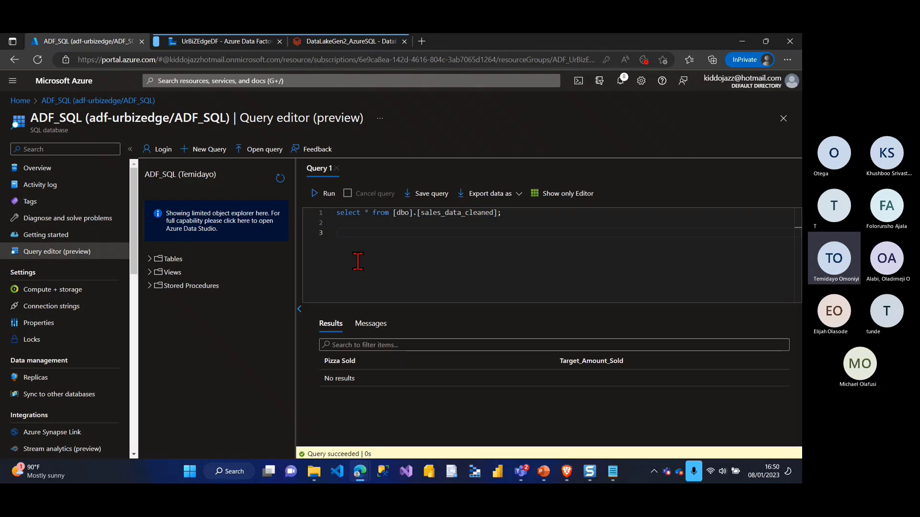
click(21, 100)
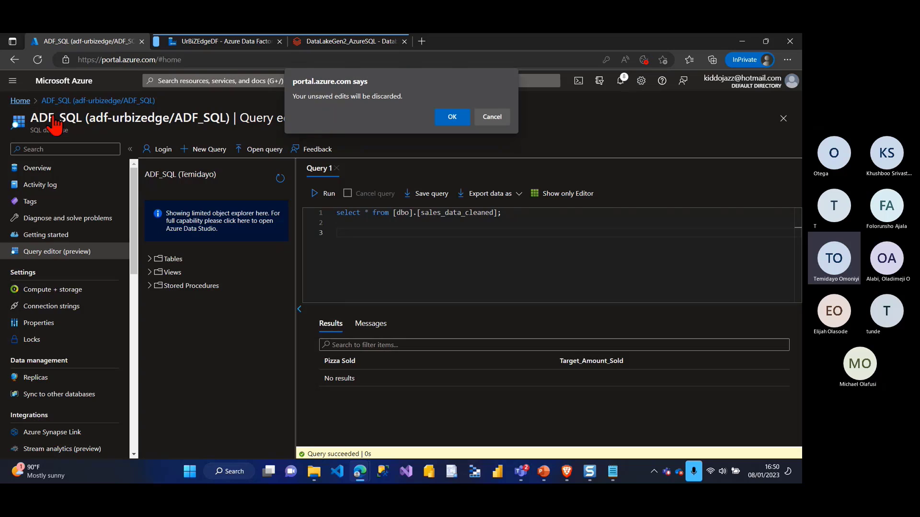
click(455, 120)
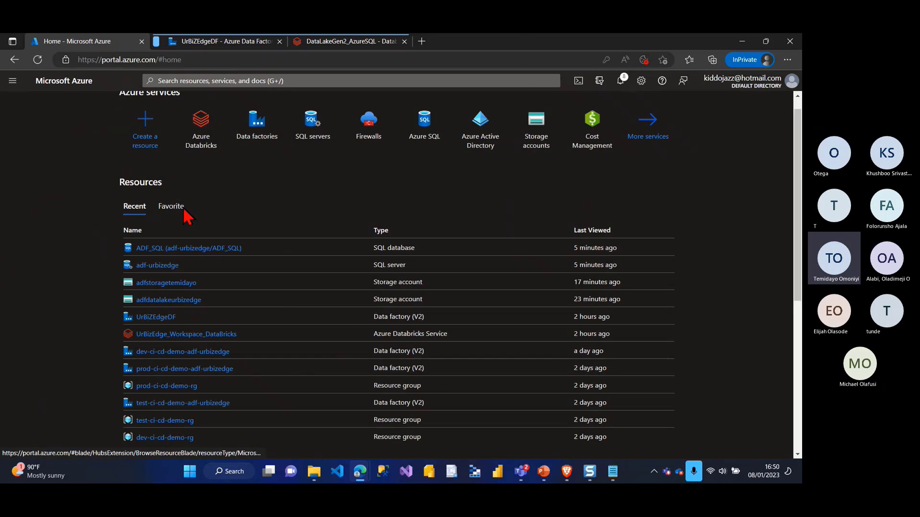
click(160, 283)
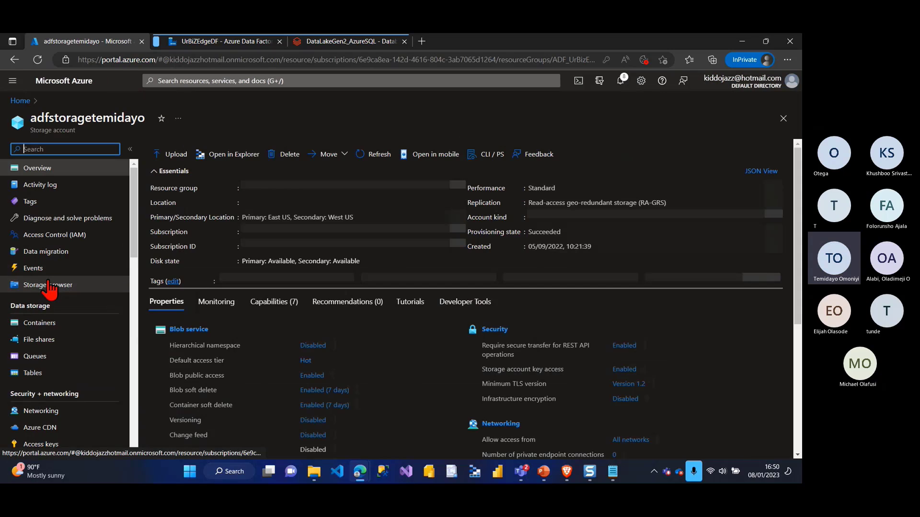
click(47, 285)
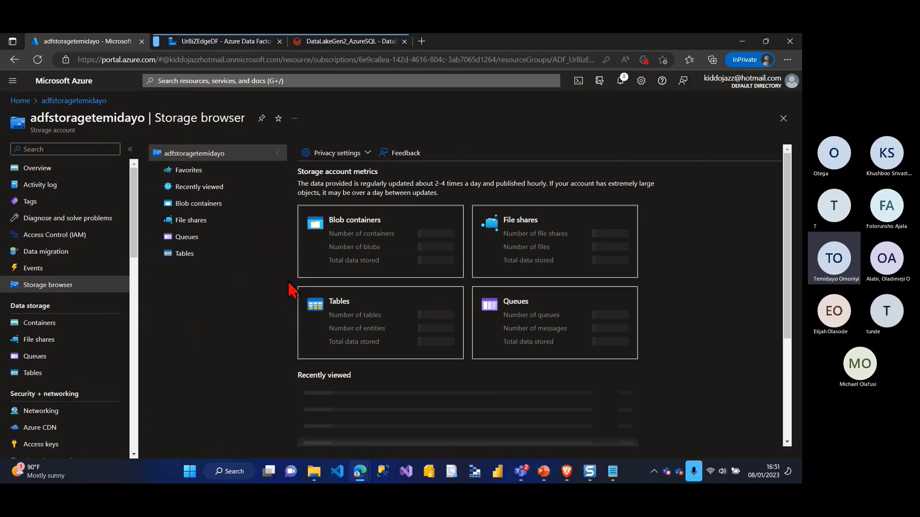
- Open the rawcontainerweb blob container of adfstoragetemidayo to check its contents
click(192, 205)
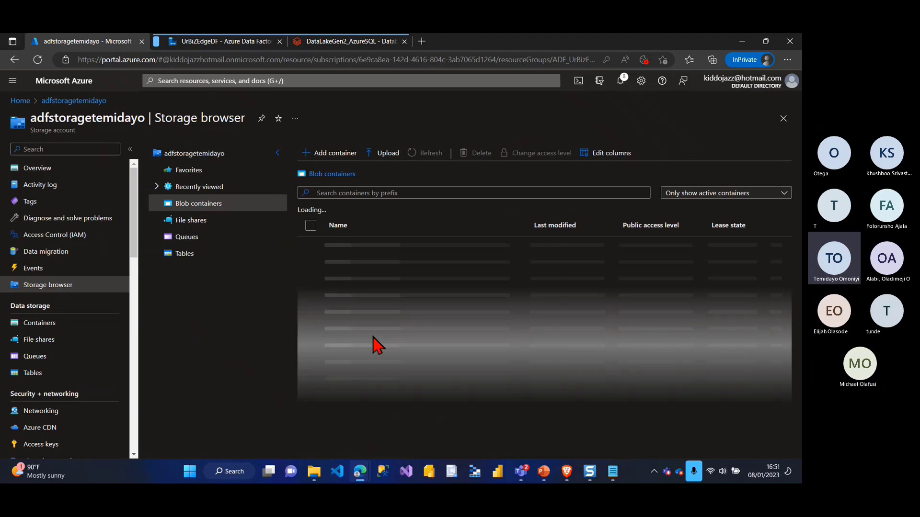
scroll(378, 326, down, 5)
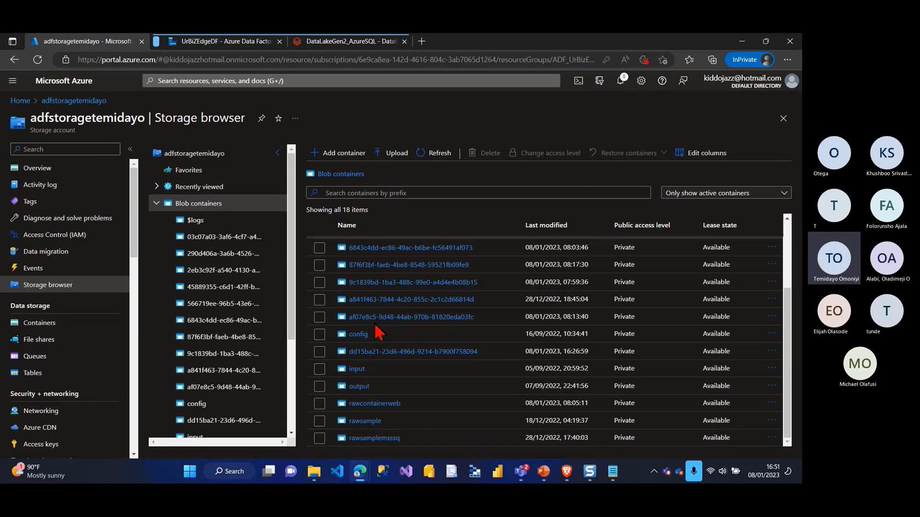
click(364, 405)
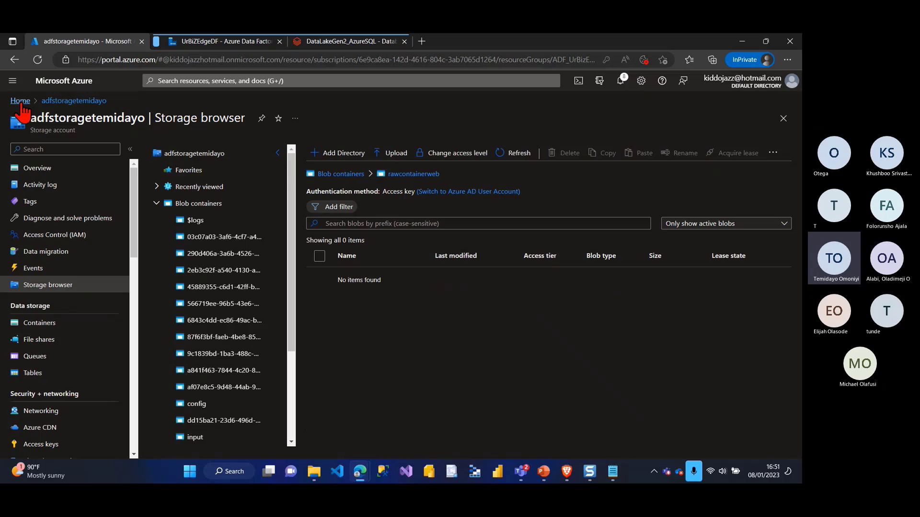
- Go to the adfdatalakeurbizedge storage account and open its cleanfile blob container in the storage browser
click(21, 102)
scroll(202, 326, down, 1)
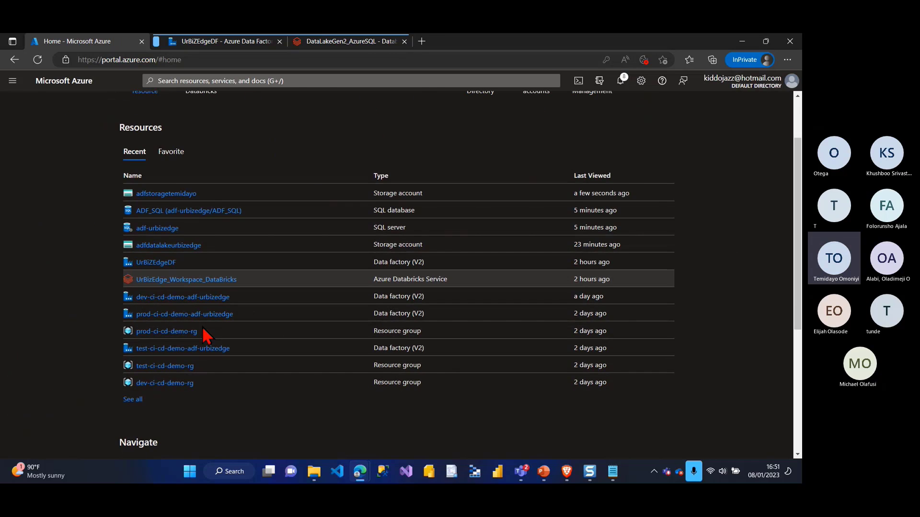
click(150, 254)
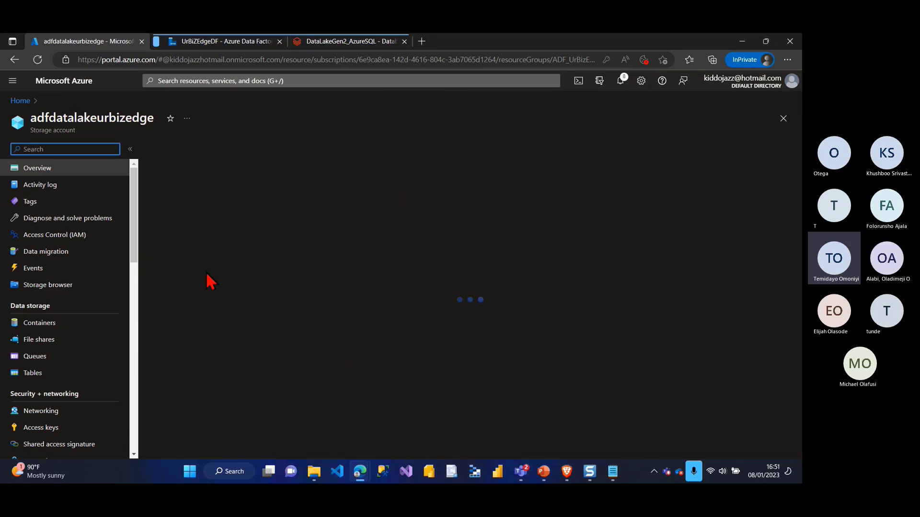
click(52, 286)
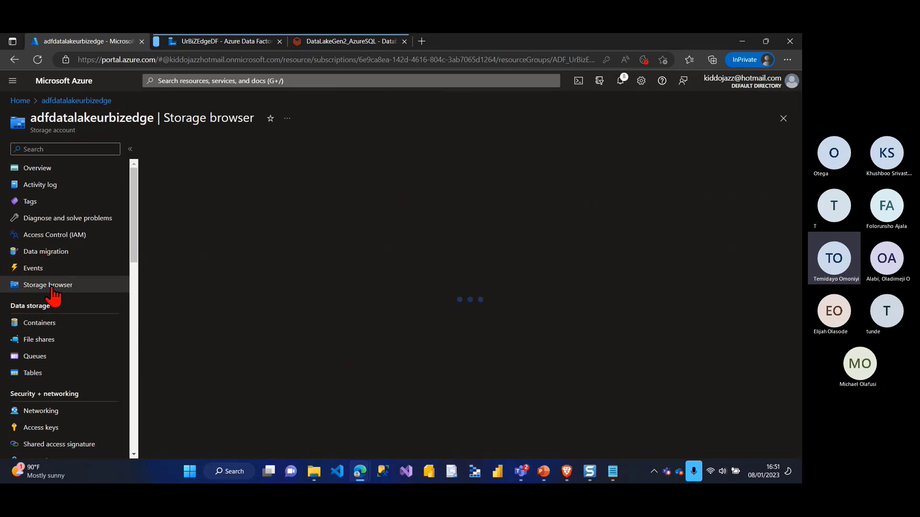
click(198, 209)
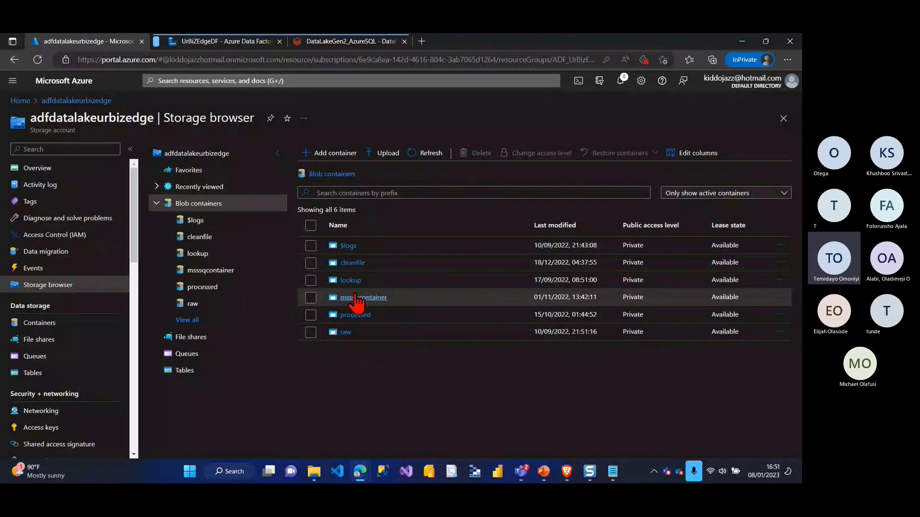
click(353, 263)
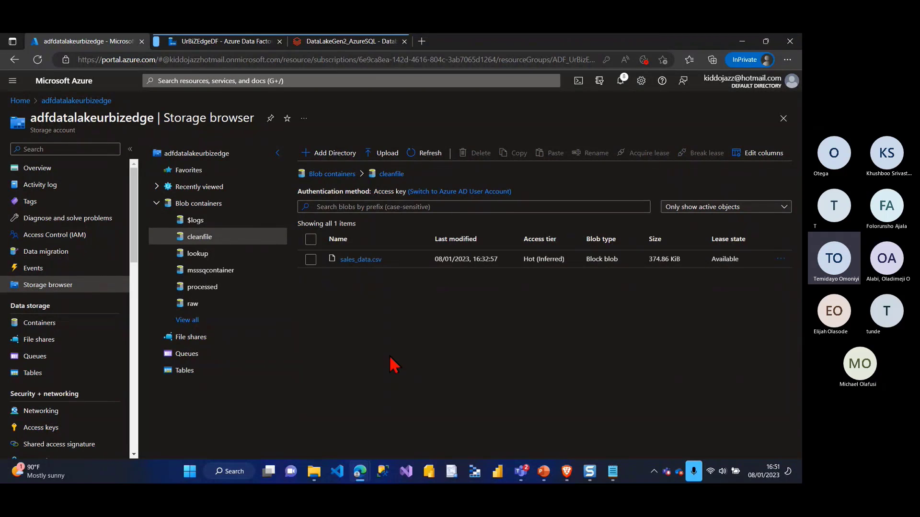
- Delete sales_data.csv from the cleanfile container
click(310, 259)
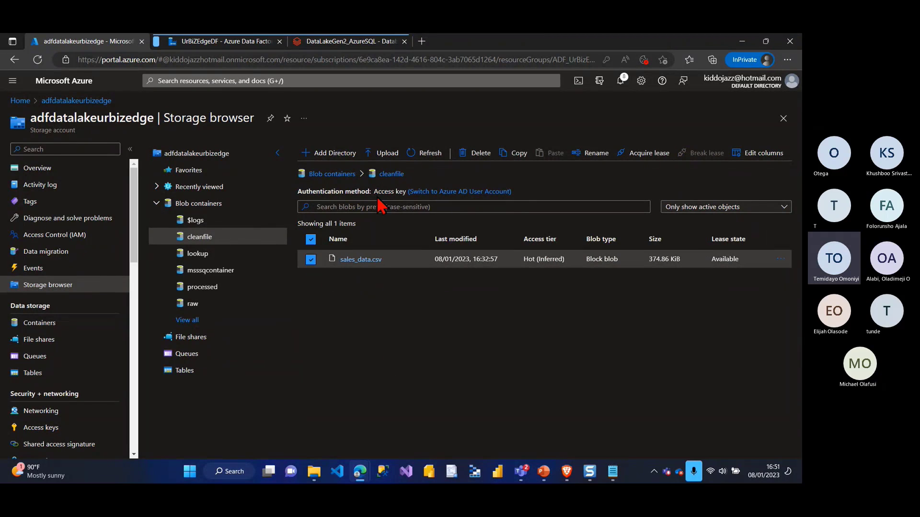
click(481, 155)
click(334, 218)
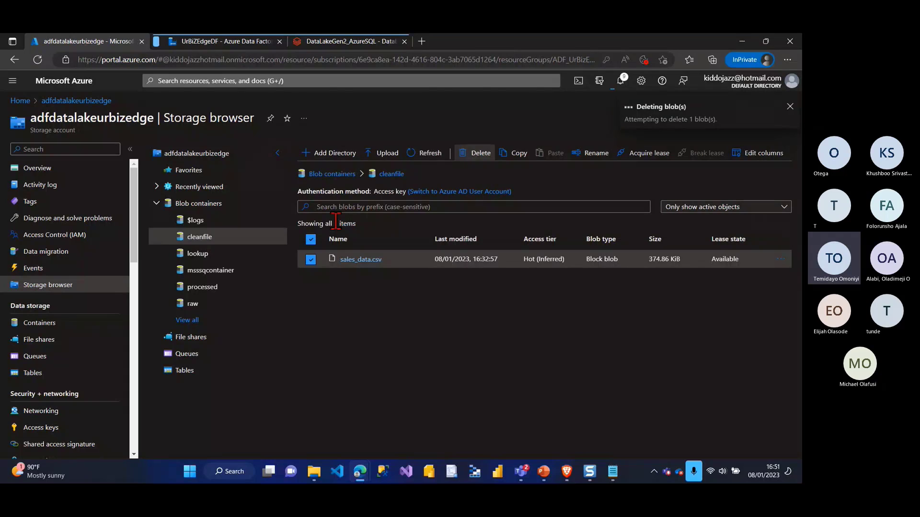
- Return to Azure Data Factory, review and finish creating the storage event trigger triggerproductwebfinal, and publish it to the live environment
click(173, 42)
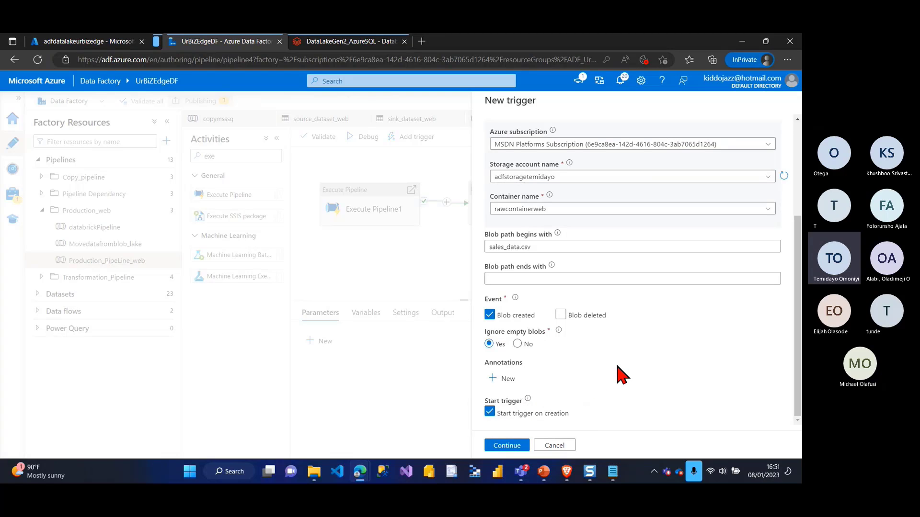
scroll(621, 369, up, 4)
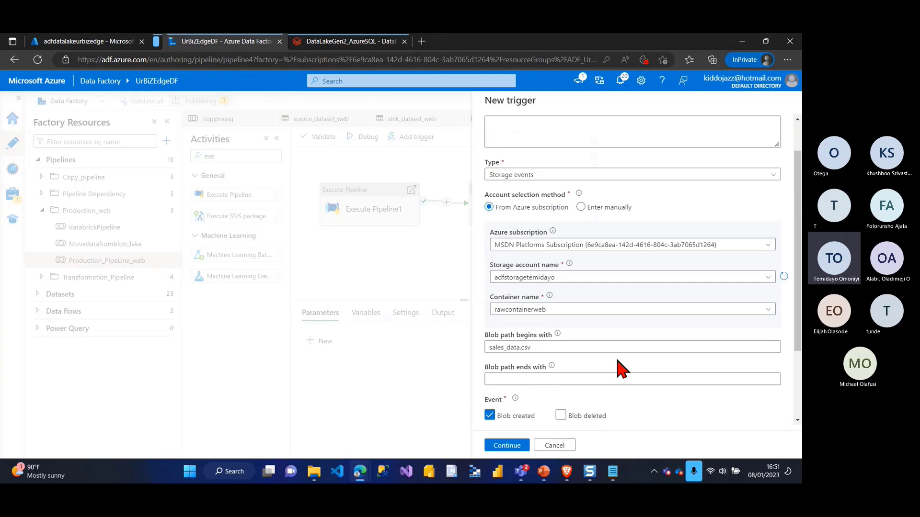
scroll(621, 369, down, 4)
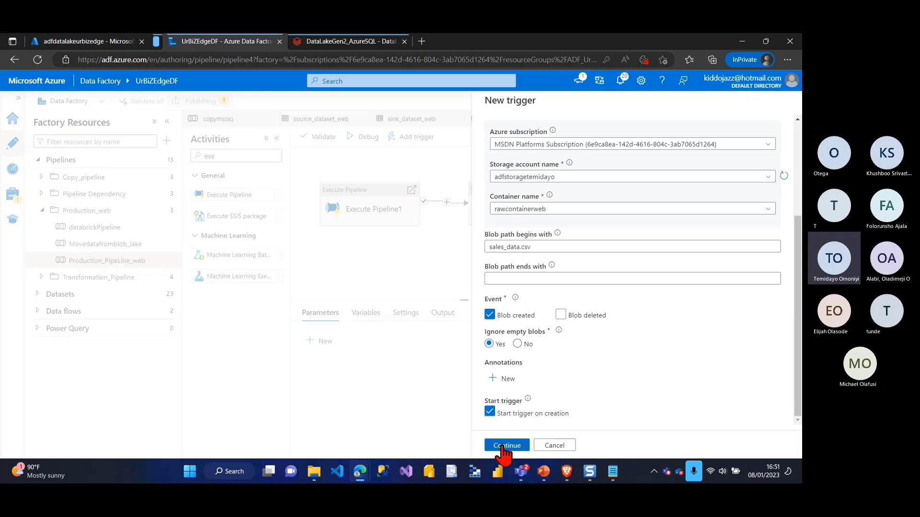
click(502, 451)
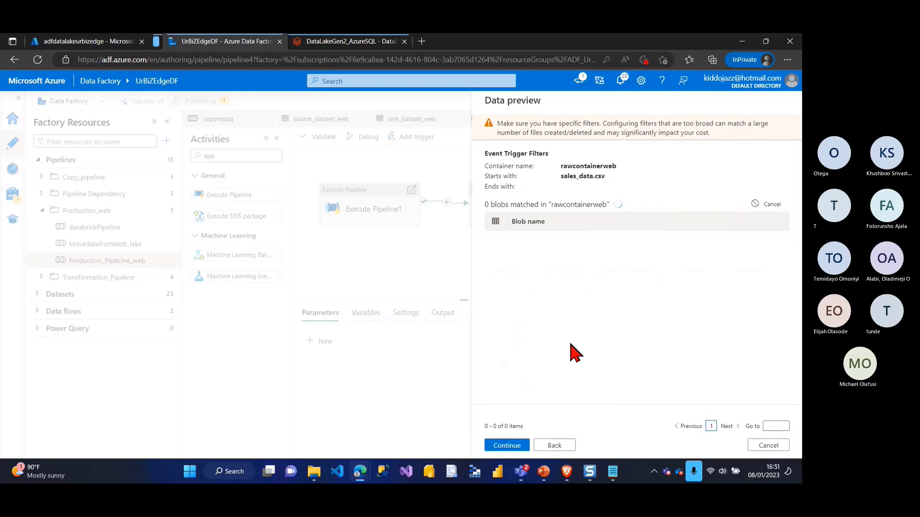
click(500, 448)
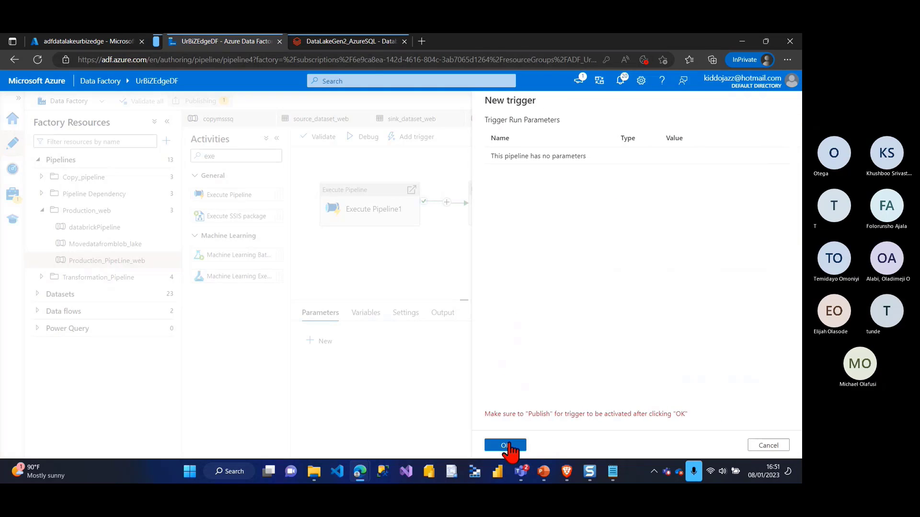
click(506, 446)
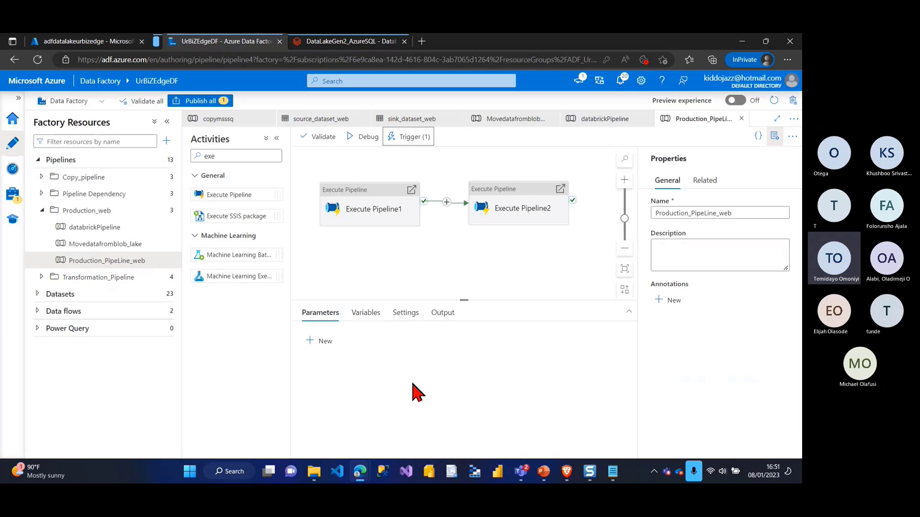
click(196, 101)
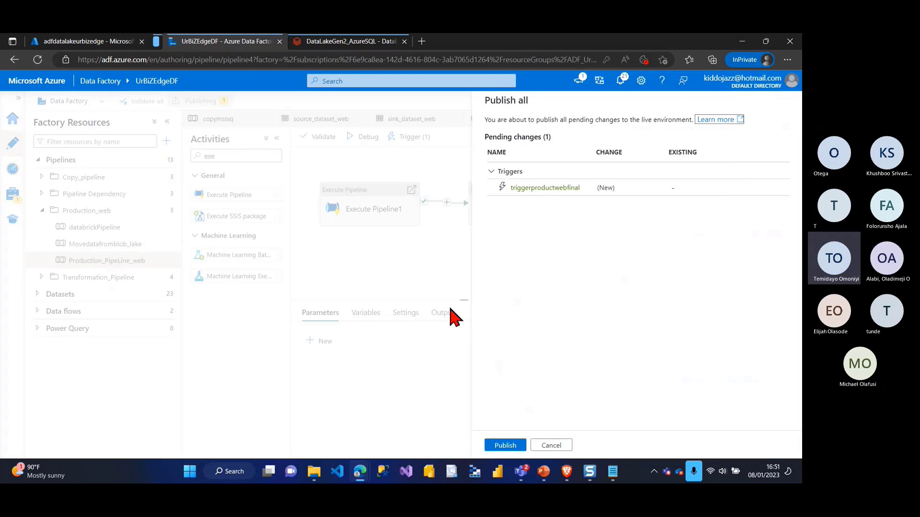
click(498, 446)
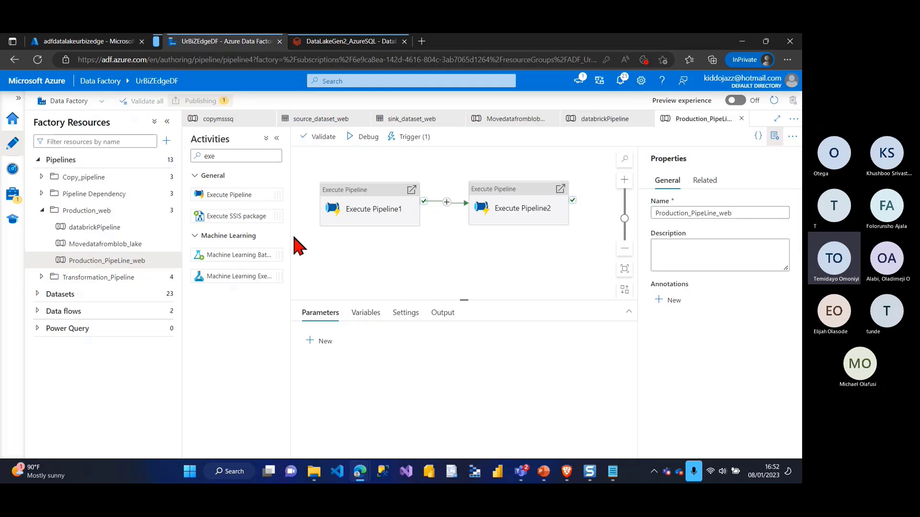
- Switch back to the Azure portal and open the rawcontainerweb blob container in the storage browser of adfstoragetemidayo
click(56, 43)
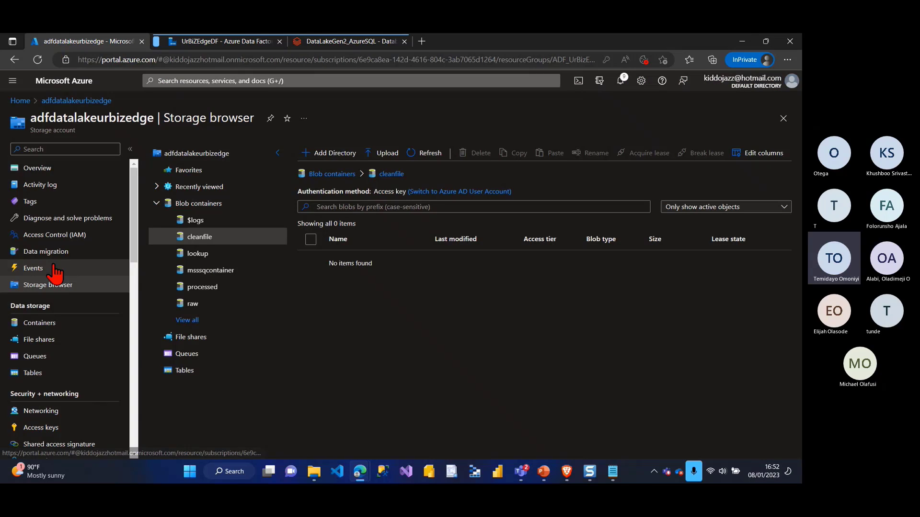
click(19, 101)
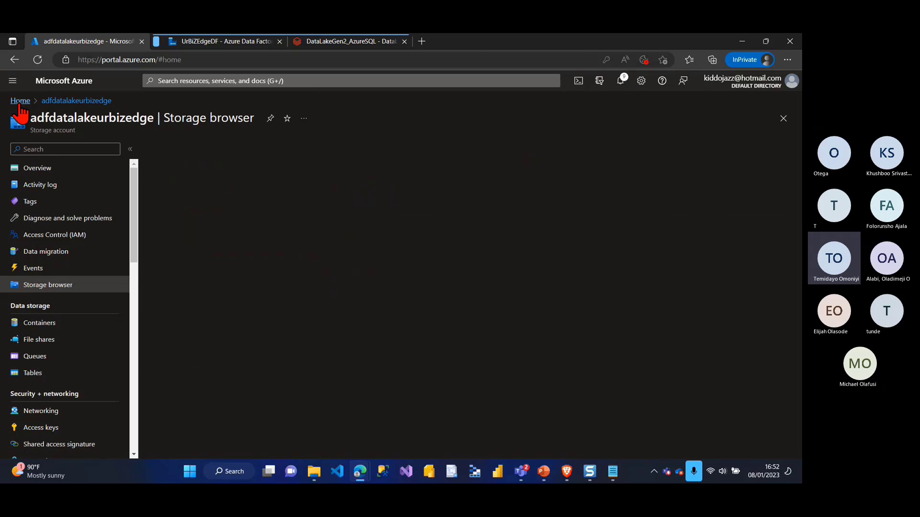
scroll(127, 335, down, 3)
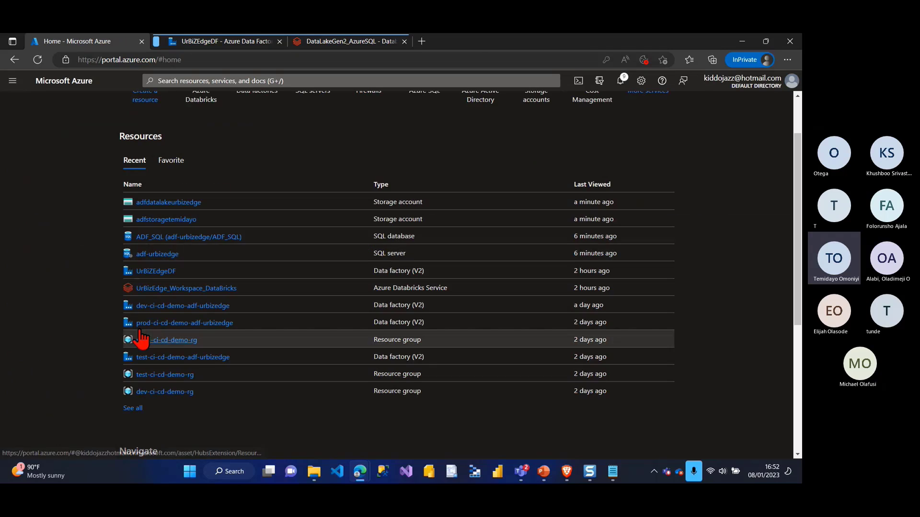
click(154, 221)
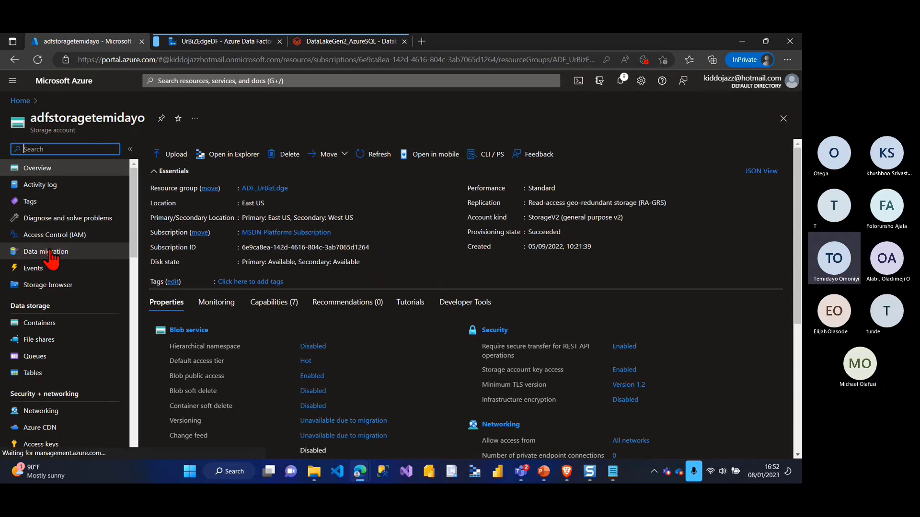
click(50, 286)
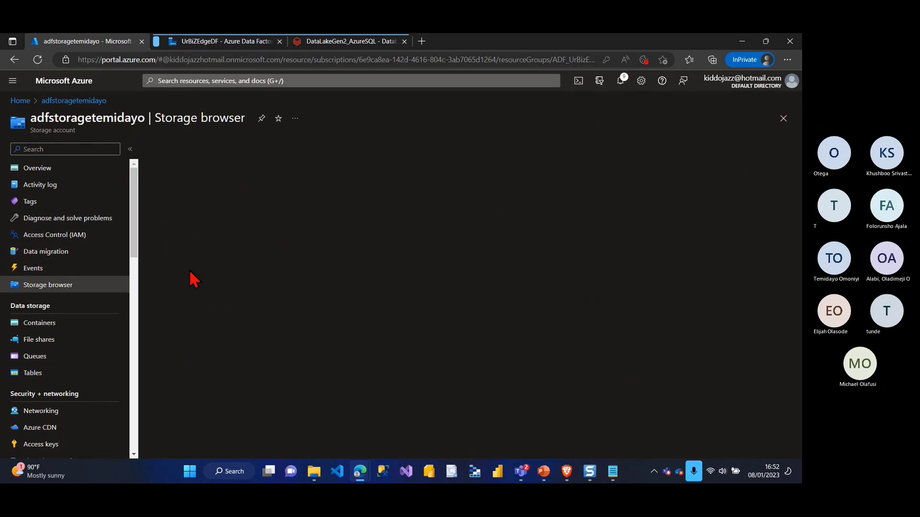
click(192, 205)
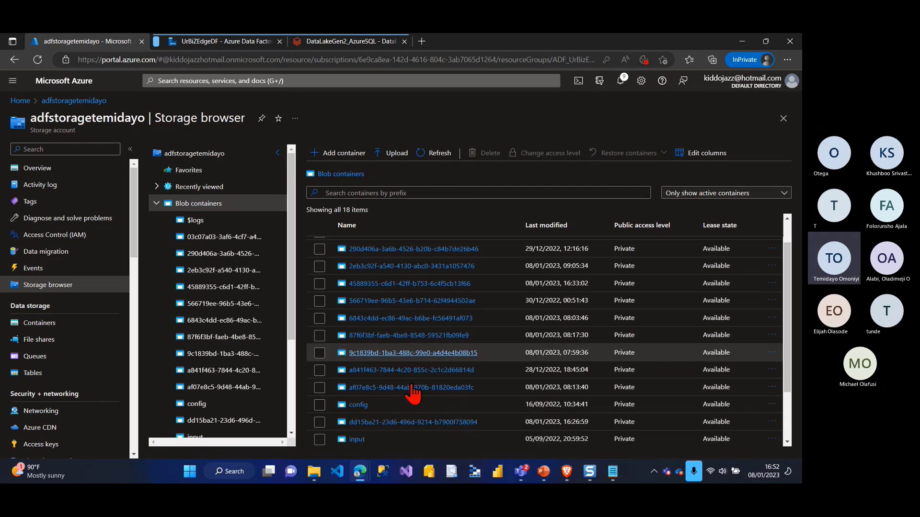
scroll(407, 400, down, 3)
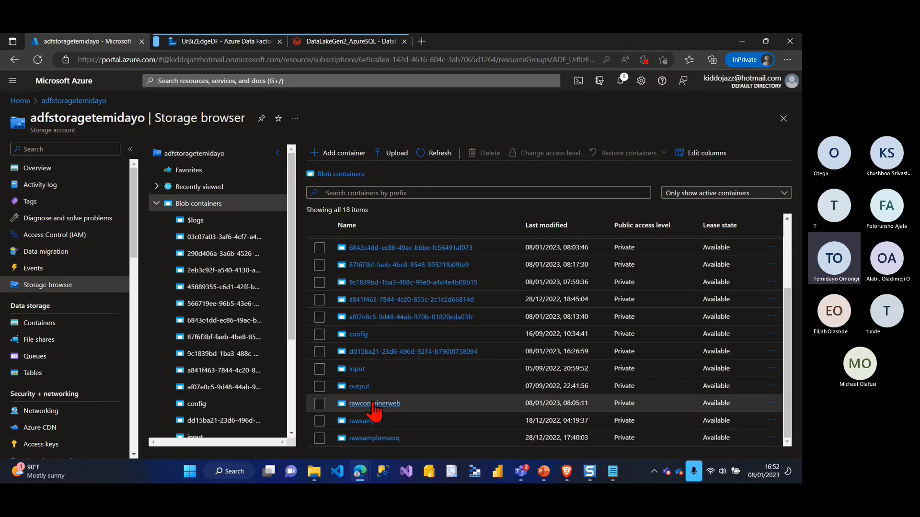
click(374, 403)
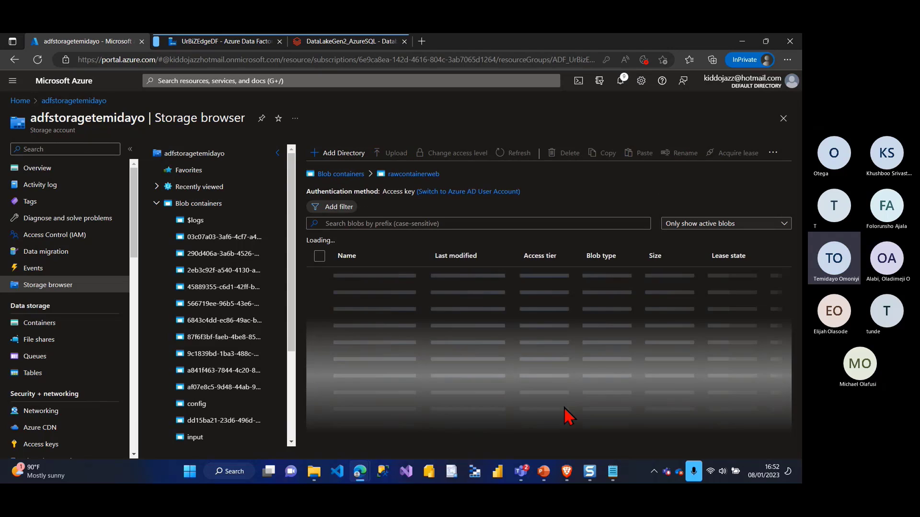
- Switch to the Arctype.pptx presentation in PowerPoint to view the pipeline architecture slide with the Storage Event Trigger
click(542, 474)
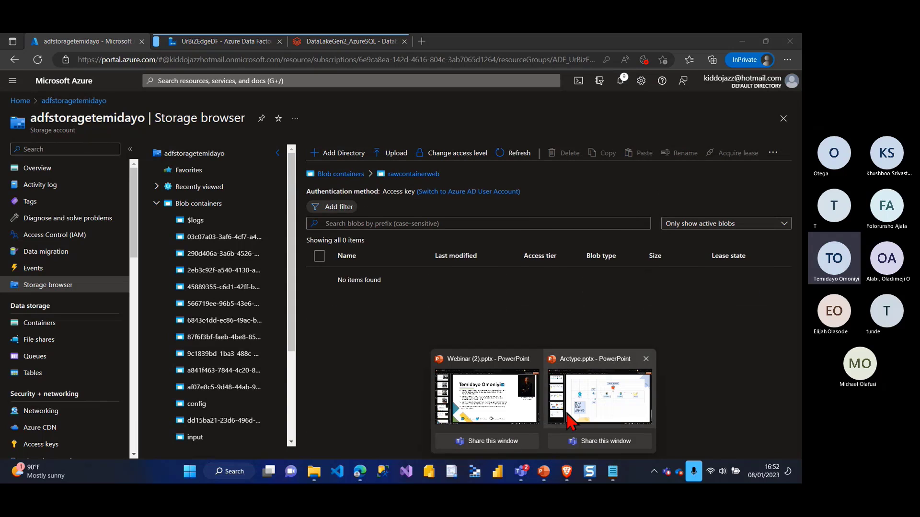
click(572, 419)
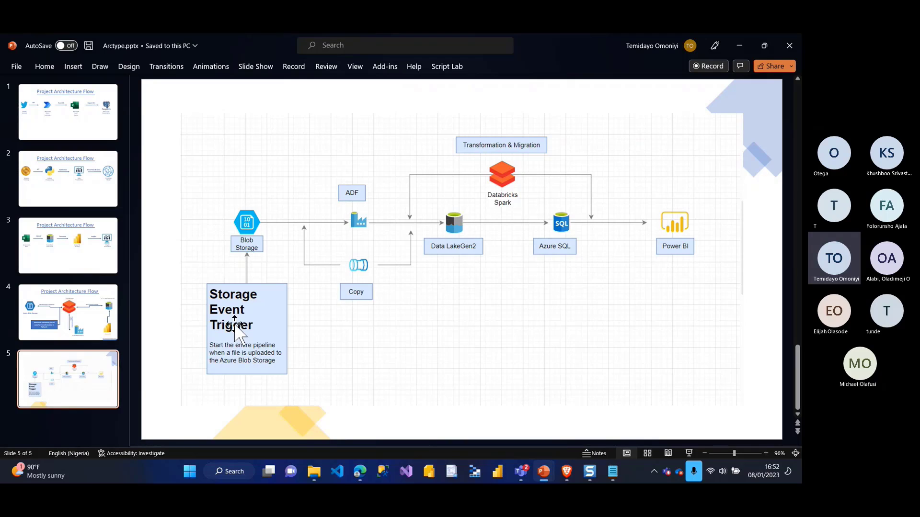
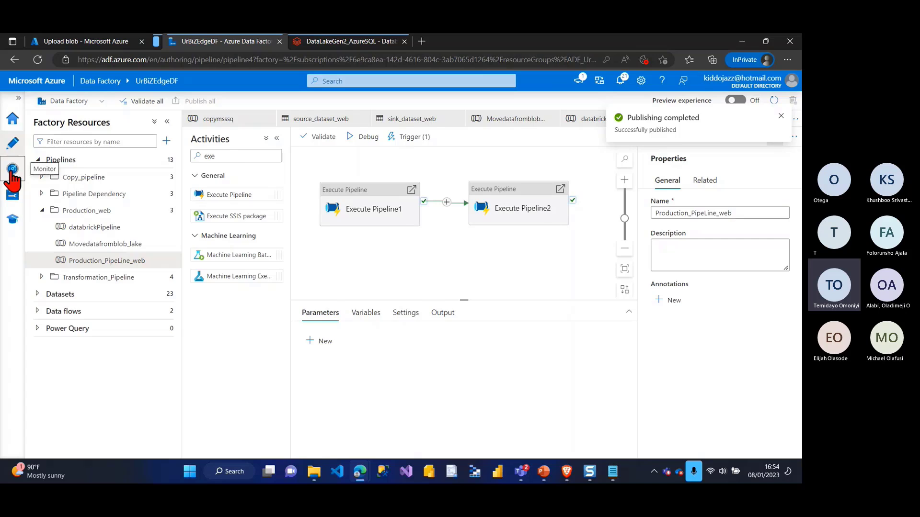
- View the triggered pipeline runs in the Data Factory monitoring view and refresh the list
click(12, 170)
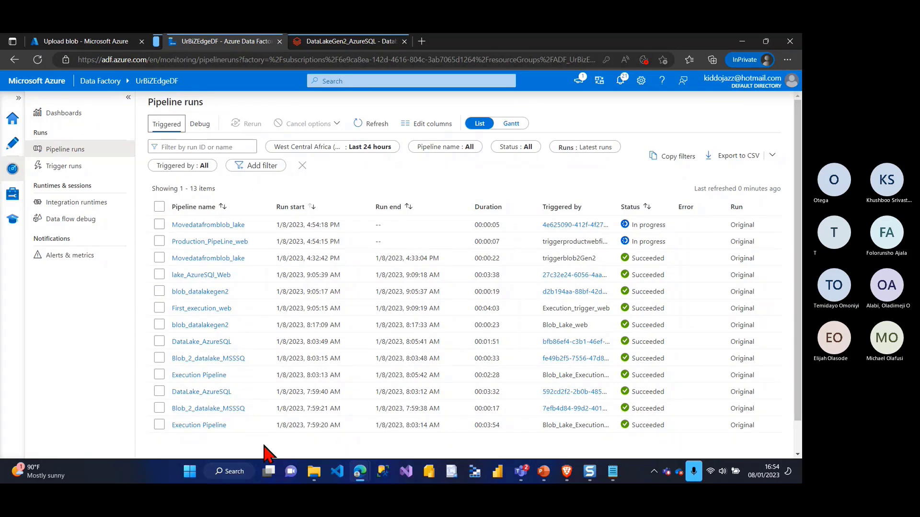
click(357, 127)
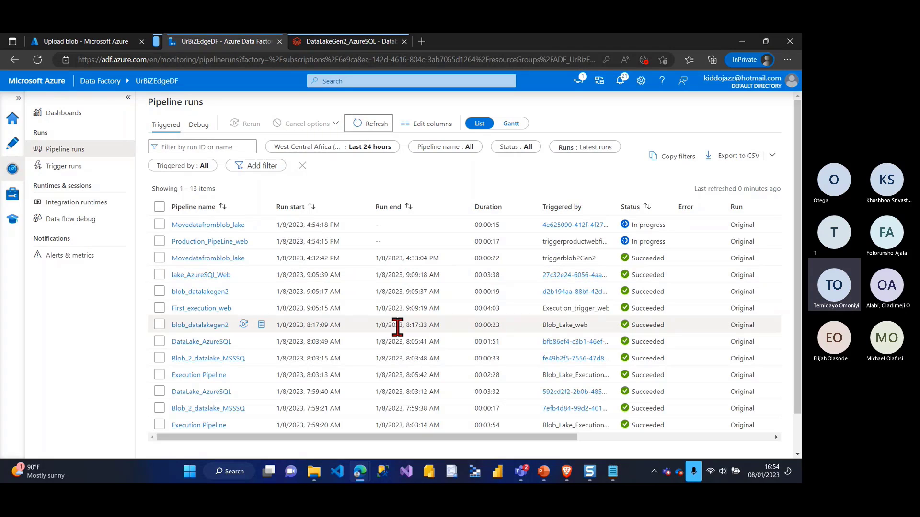
- Launch Power BI Desktop and switch back to the browser with the Data Factory pipeline runs
key(super)
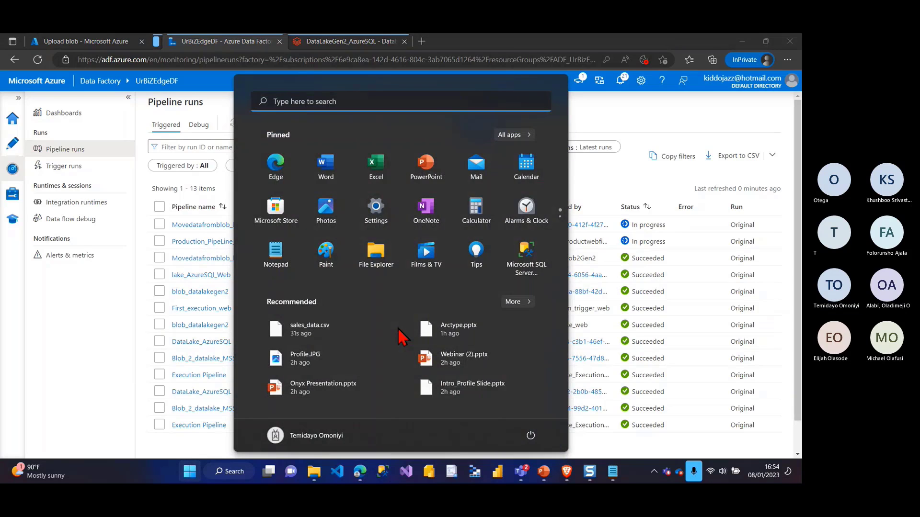
click(496, 475)
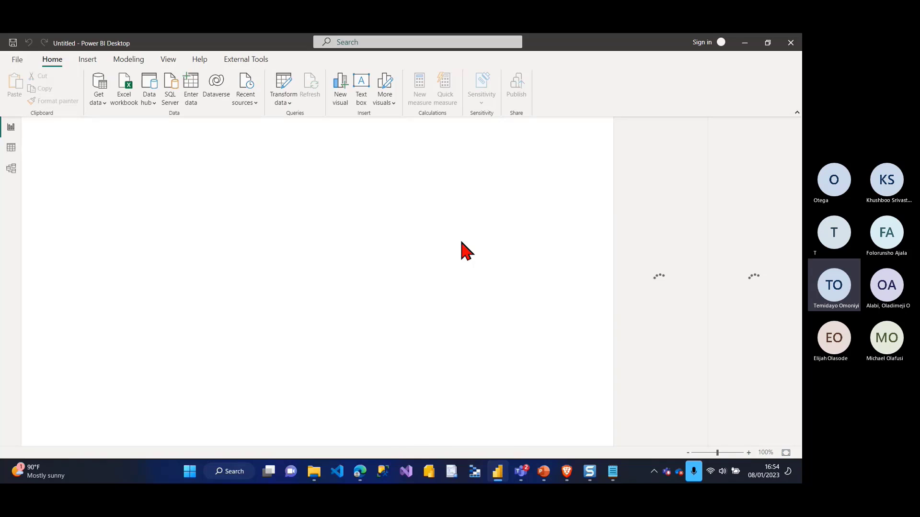
key(alt+Tab)
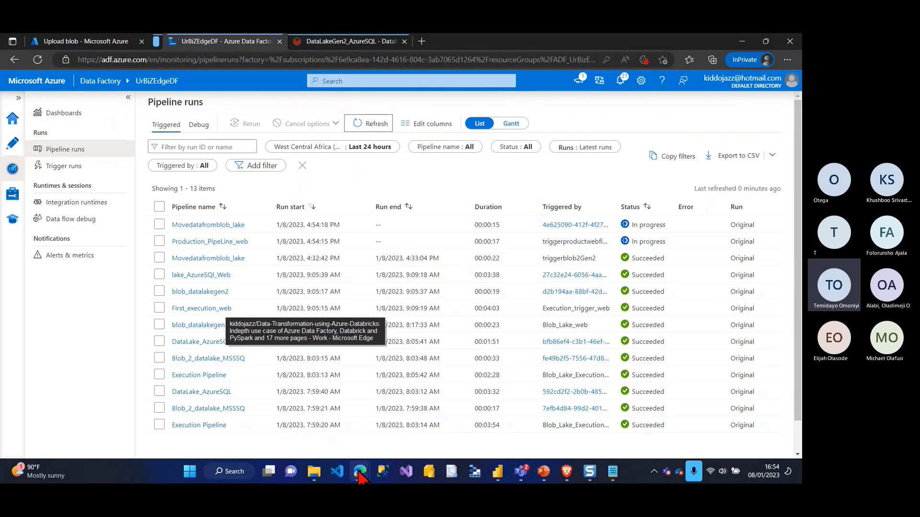
- Switch to the other Edge window showing the Data-Transformation-using-Azure-Databricks repository and load medium.com in a new tab
mouse_move(360, 476)
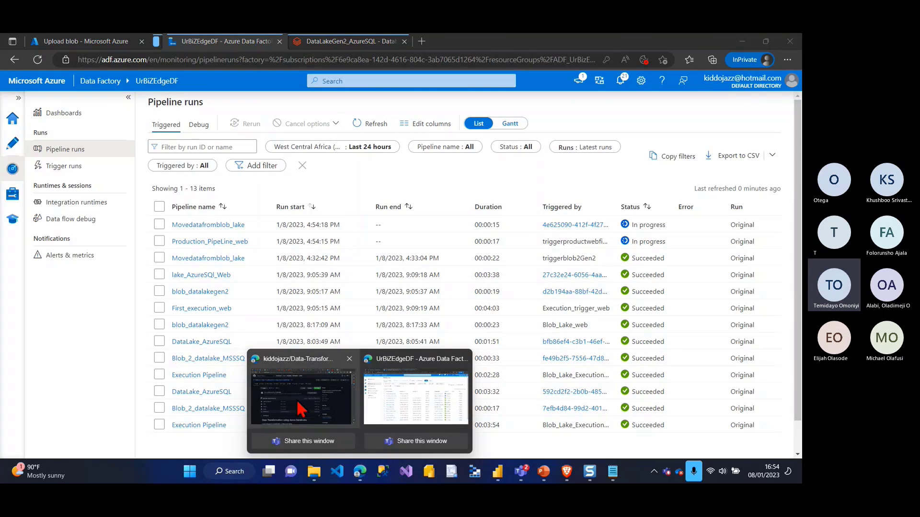
mouse_move(300, 407)
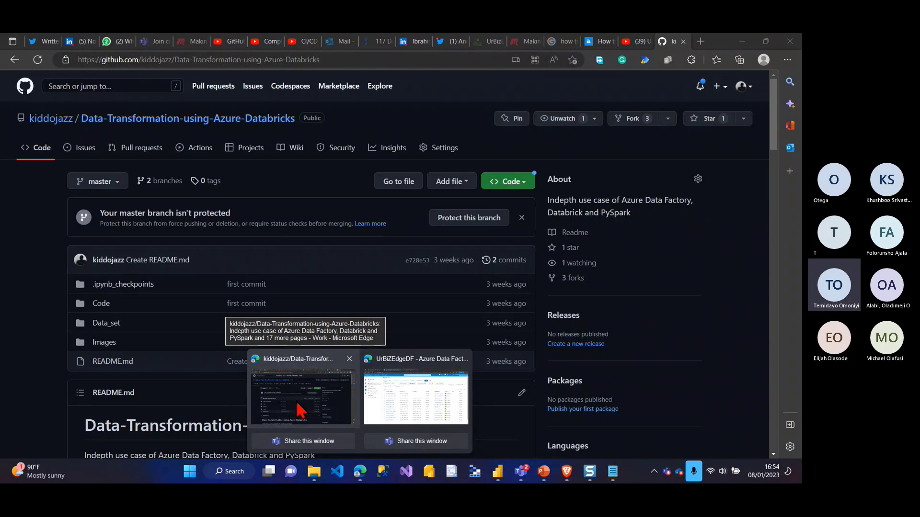
click(299, 409)
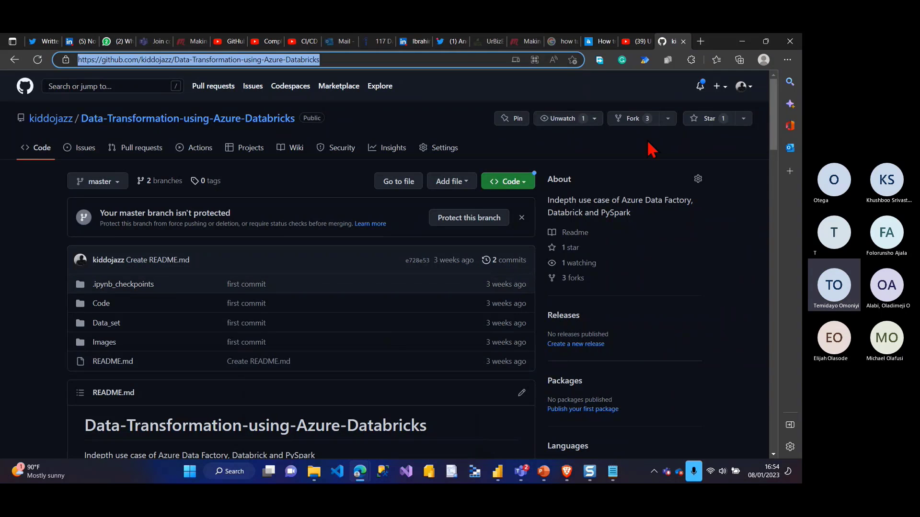
click(700, 42)
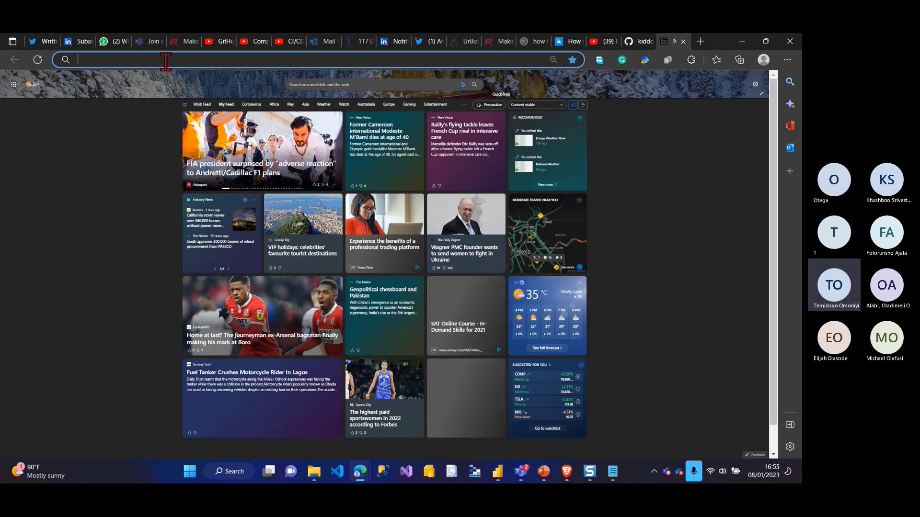
text(medium.com)
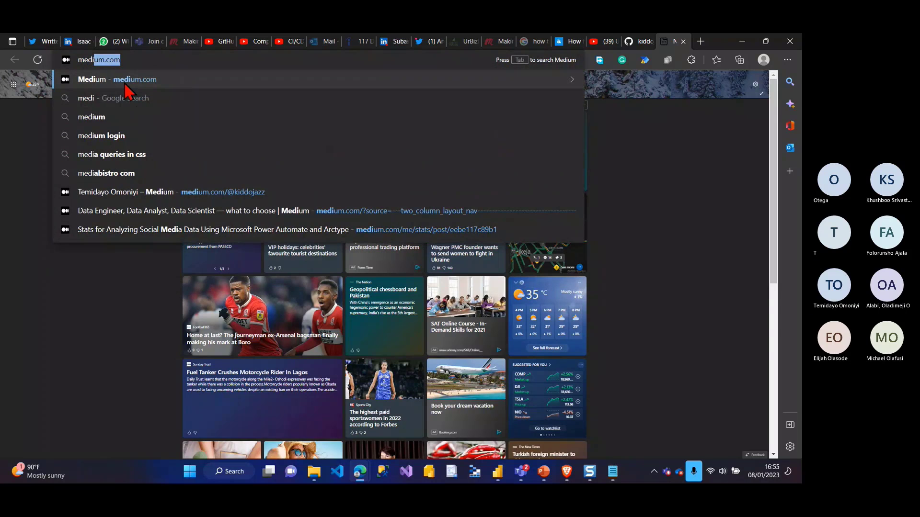
click(124, 82)
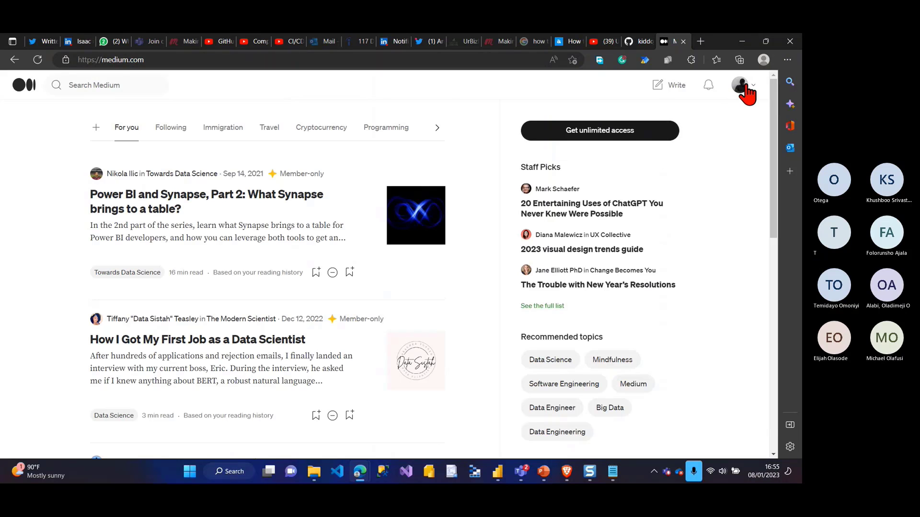
- From the account's published Medium stories, open "Mount Azure Blob Storage, Data Lake Gen2, and Azure SQL to Azure Databricks"
click(742, 87)
click(668, 160)
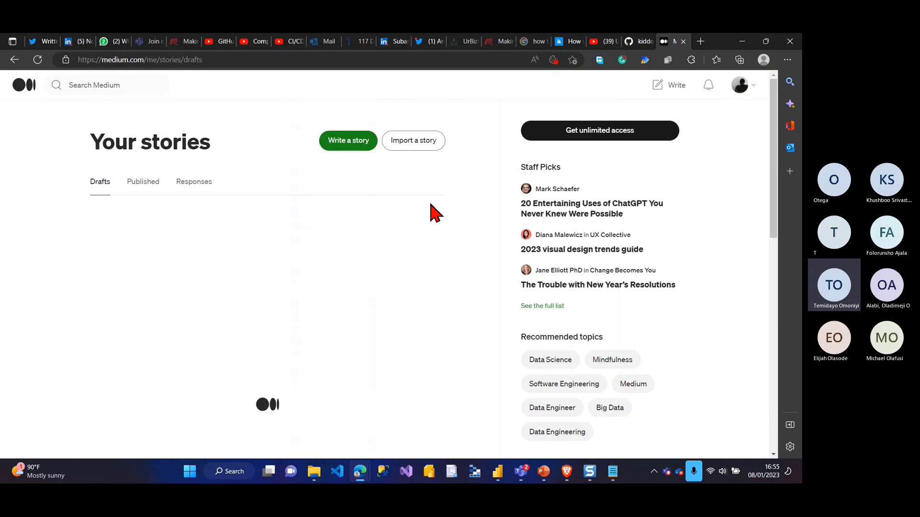
click(148, 196)
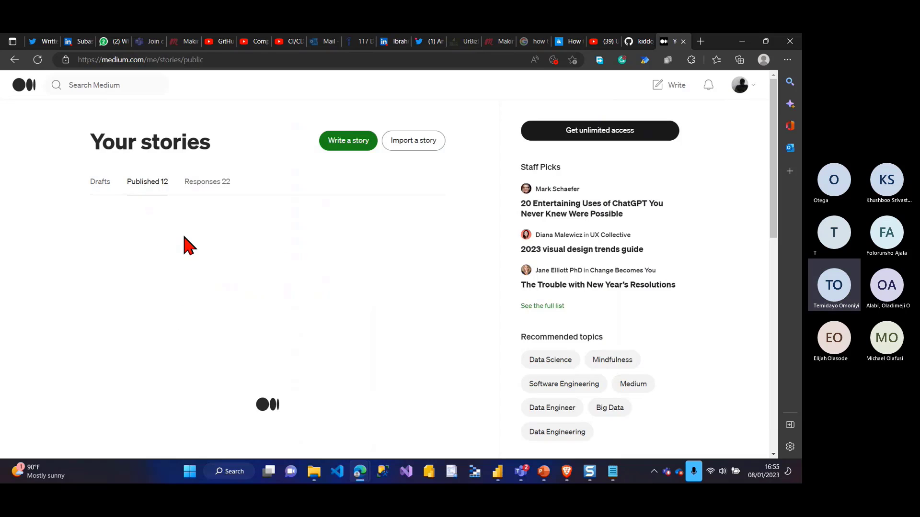
click(175, 305)
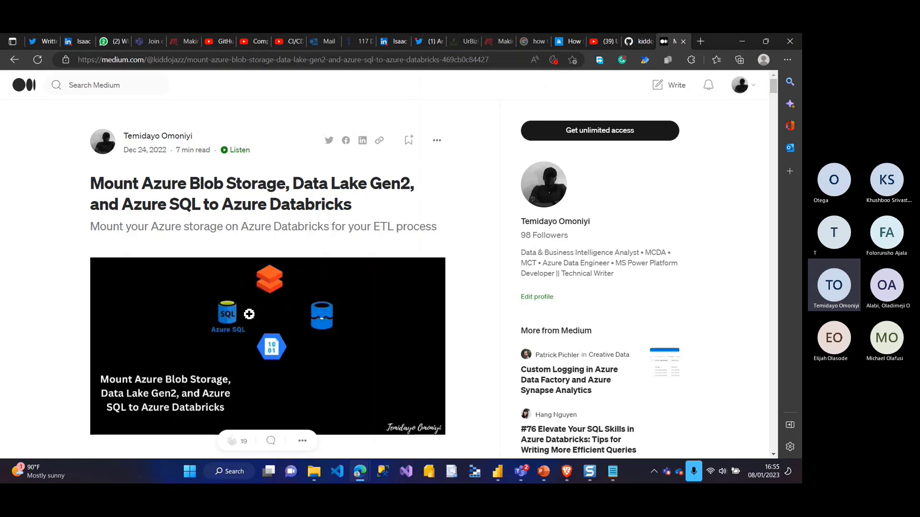
- Copy the Medium article's link and send it in the Microsoft Teams meeting chat
click(379, 140)
mouse_move(521, 471)
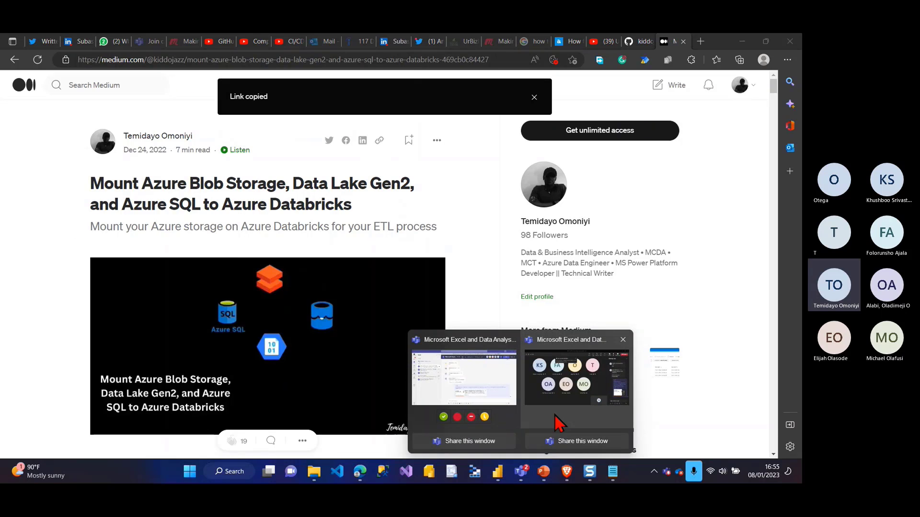
click(575, 404)
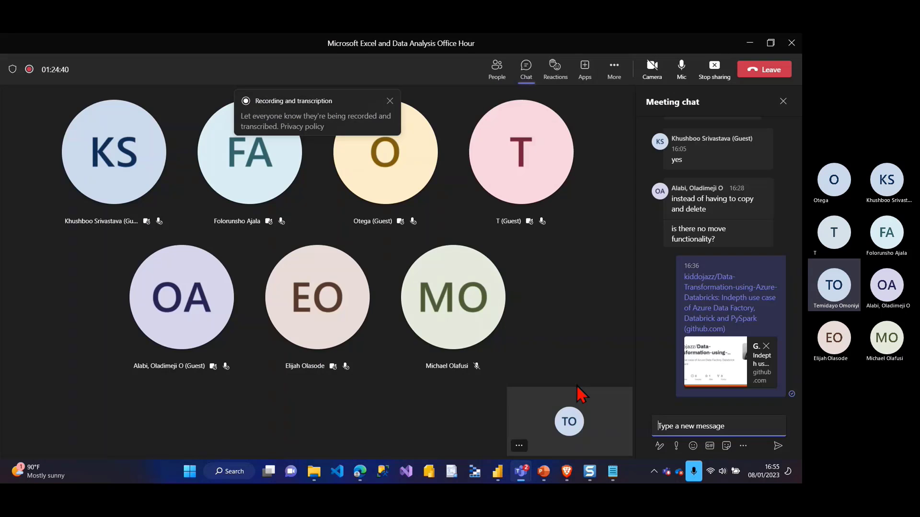
click(692, 428)
key(ctrl+v)
key(Return)
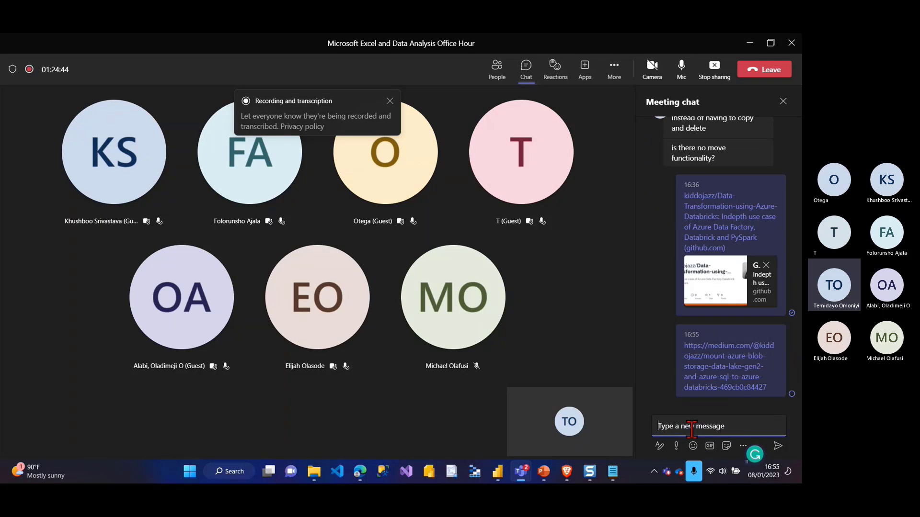
- Return to the Data Factory pipeline runs in Edge and refresh them twice to check the triggered pipelines' progress
key(alt+Tab)
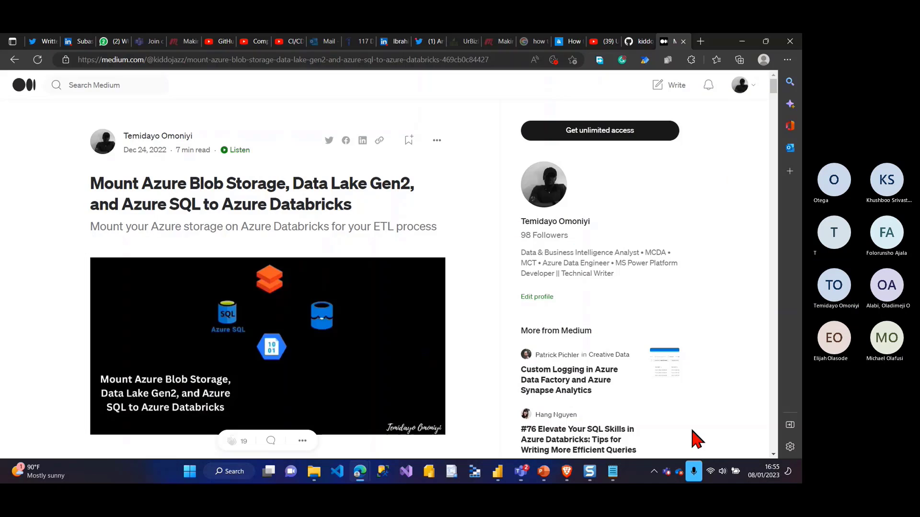
key(alt+Tab)
key(Tab)
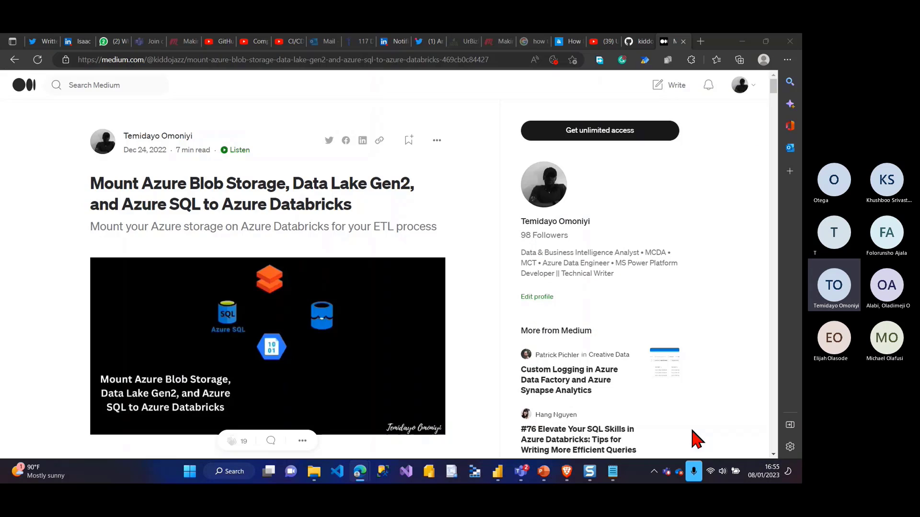
key(alt+Tab)
key(alt+Tab)
key(Tab)
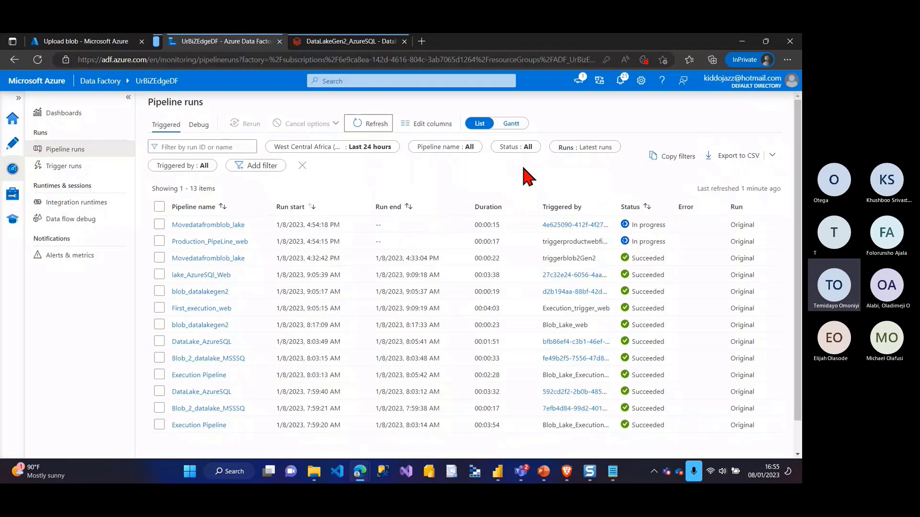
click(365, 125)
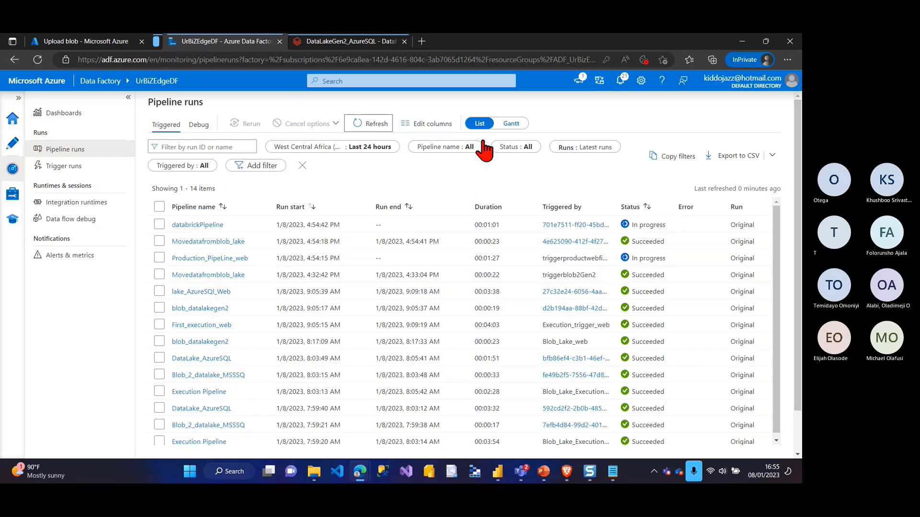
click(369, 125)
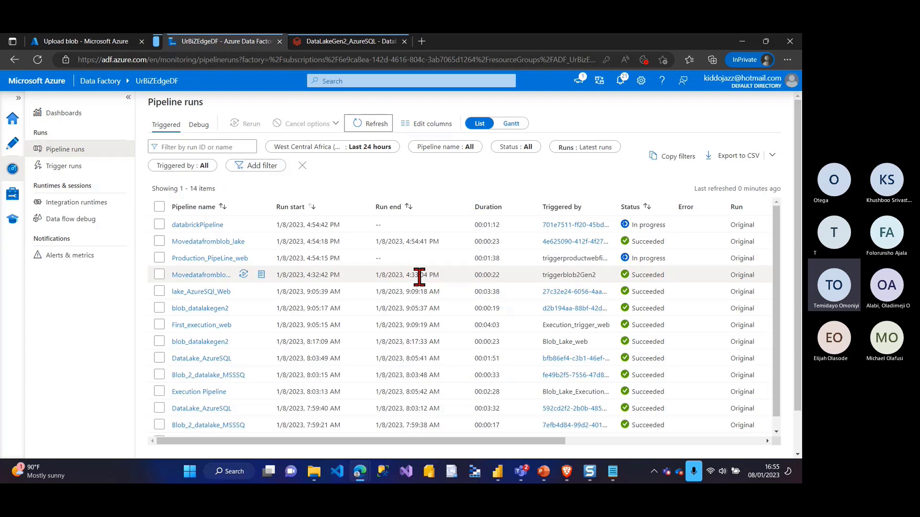
- Close the blob upload pane and refresh rawcontainerweb in the Azure portal, and recheck the pipeline runs in Data Factory
click(62, 42)
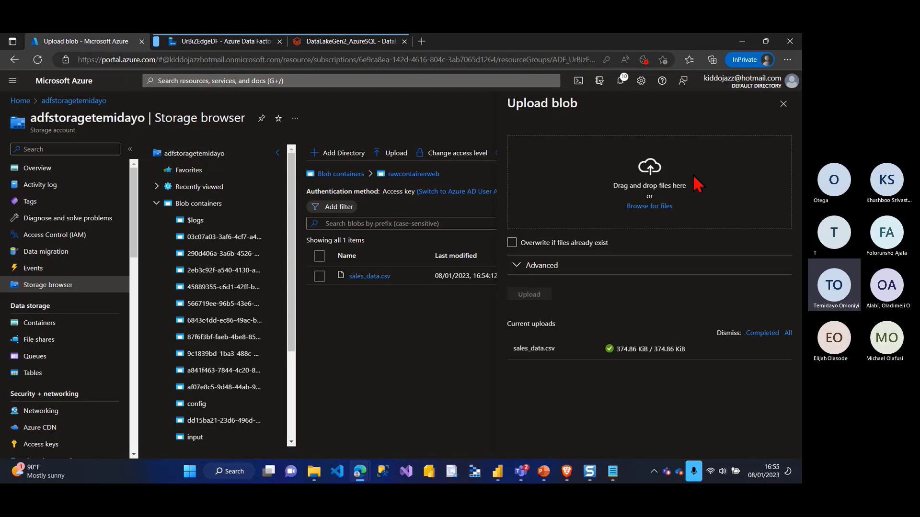
click(783, 104)
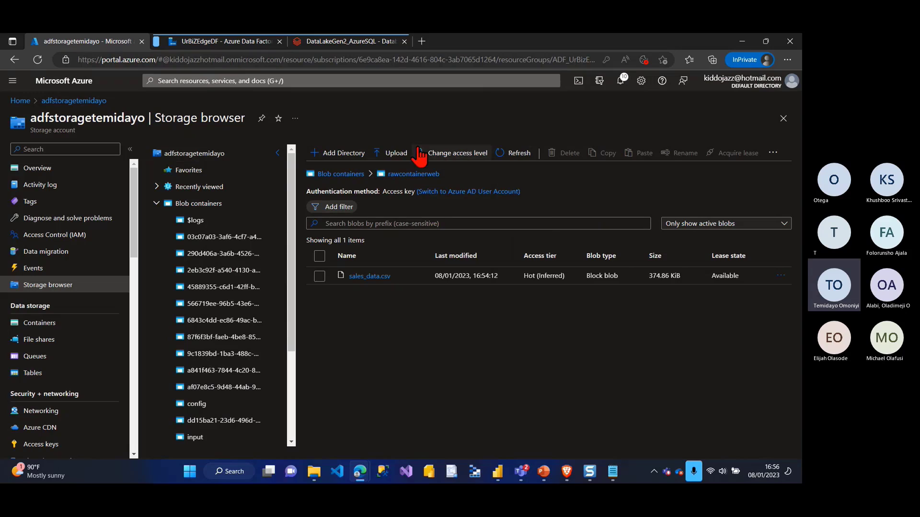
click(508, 152)
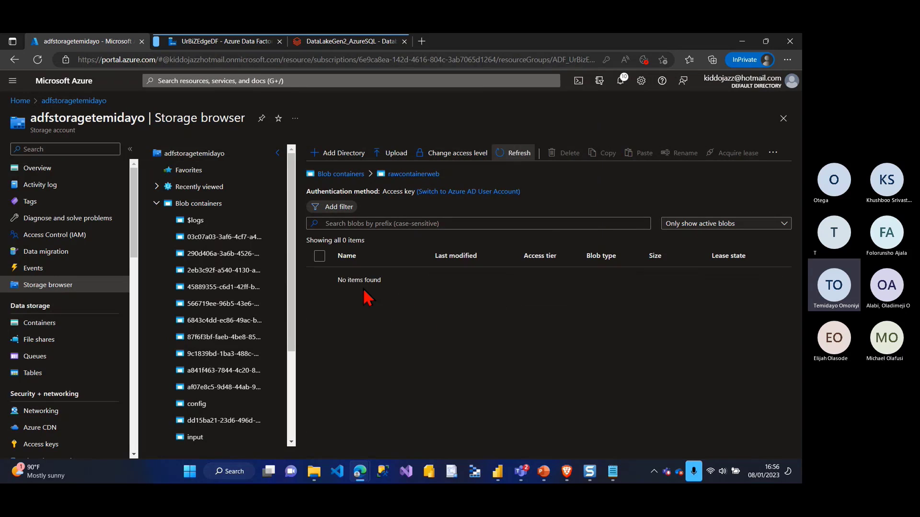
click(180, 43)
click(355, 125)
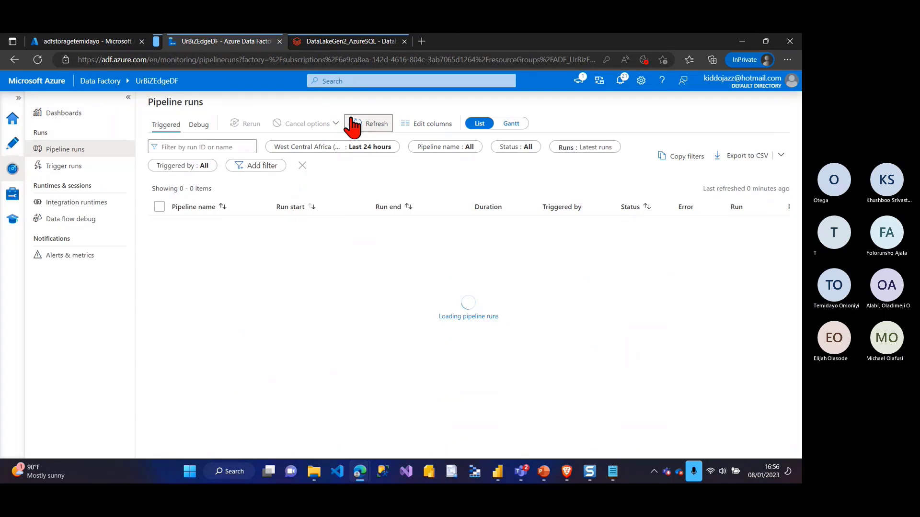
- Return to authoring Production_PipeLine_web and examine its two Execute Pipeline activities, parameters and variables
click(14, 145)
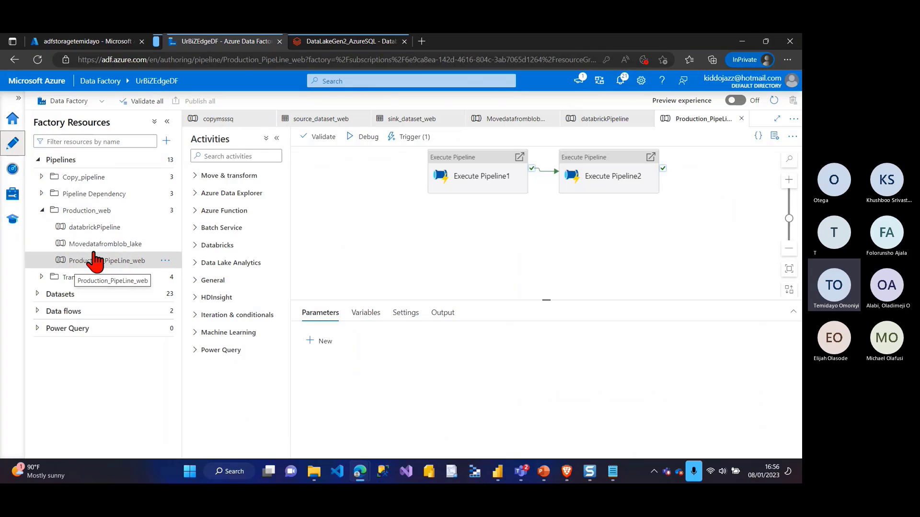
click(485, 168)
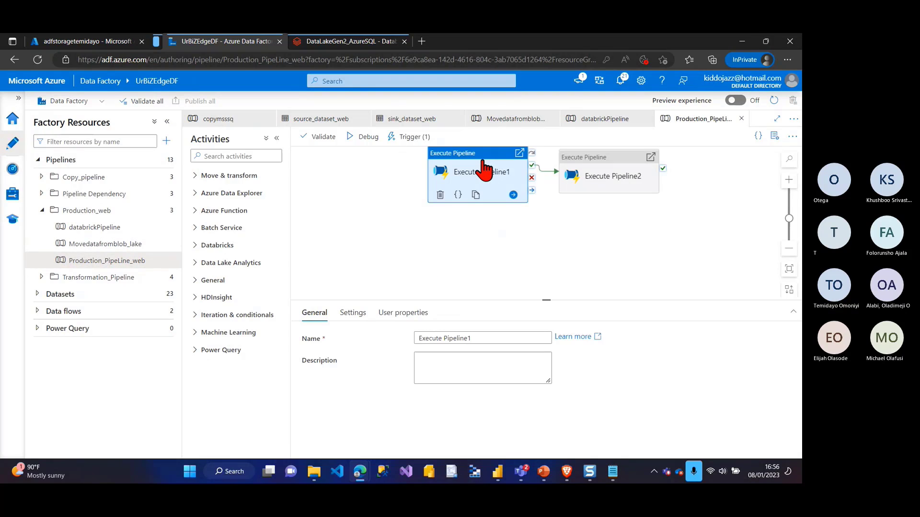
click(421, 256)
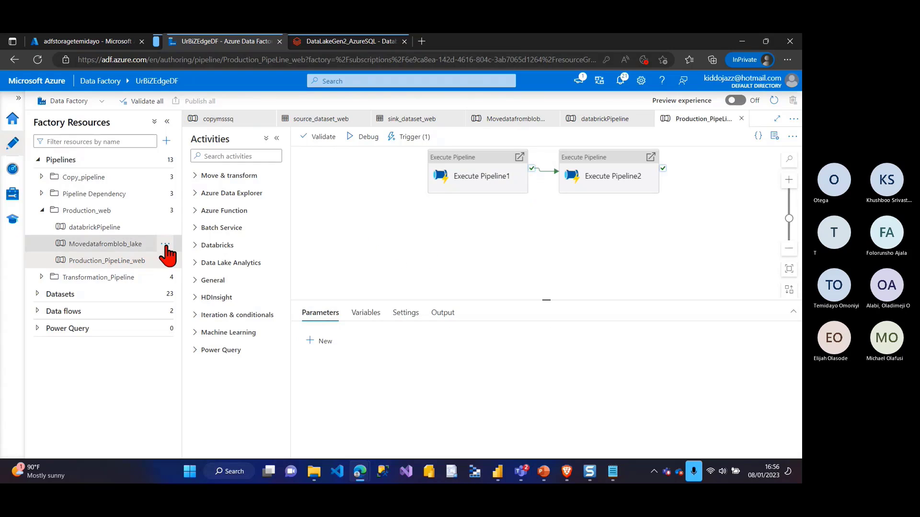
click(160, 258)
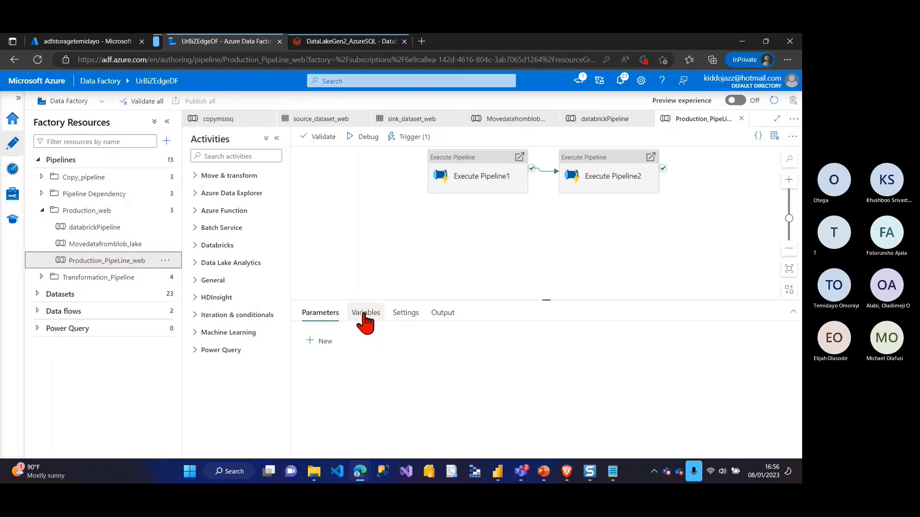
click(365, 318)
click(458, 174)
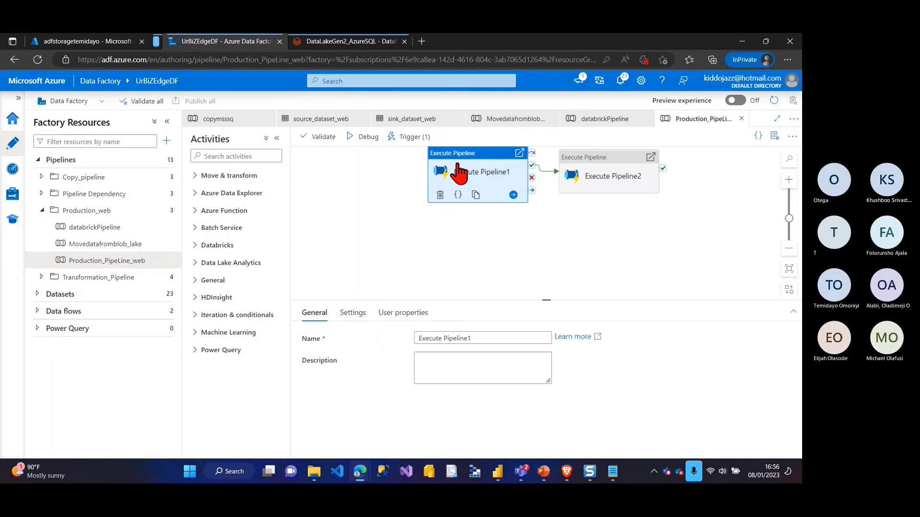
click(581, 157)
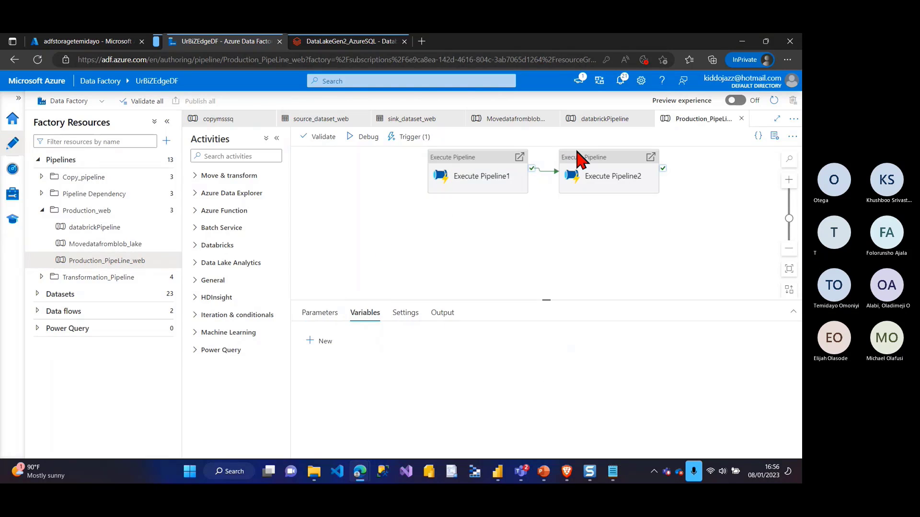
click(477, 234)
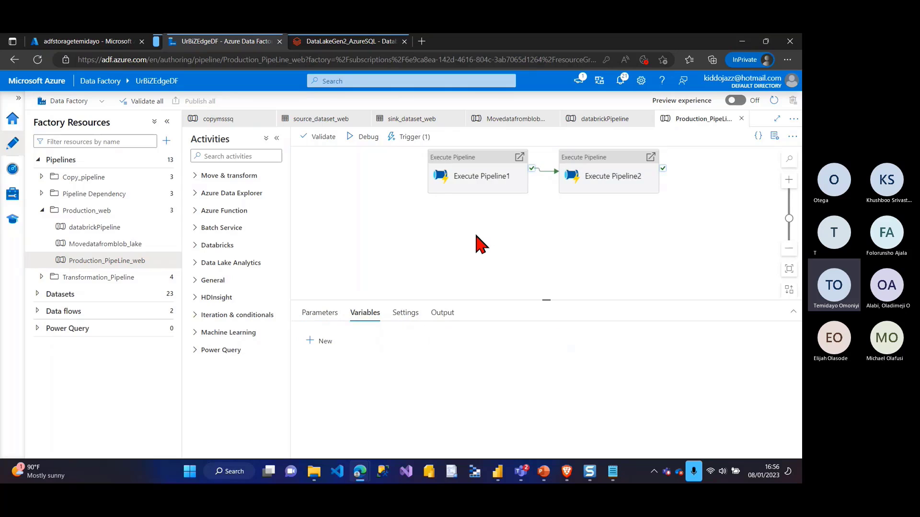
click(321, 316)
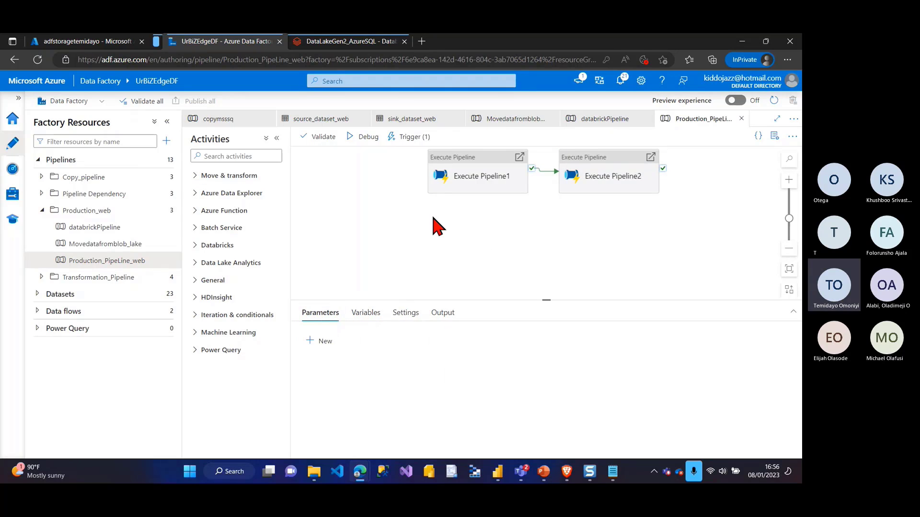
click(446, 173)
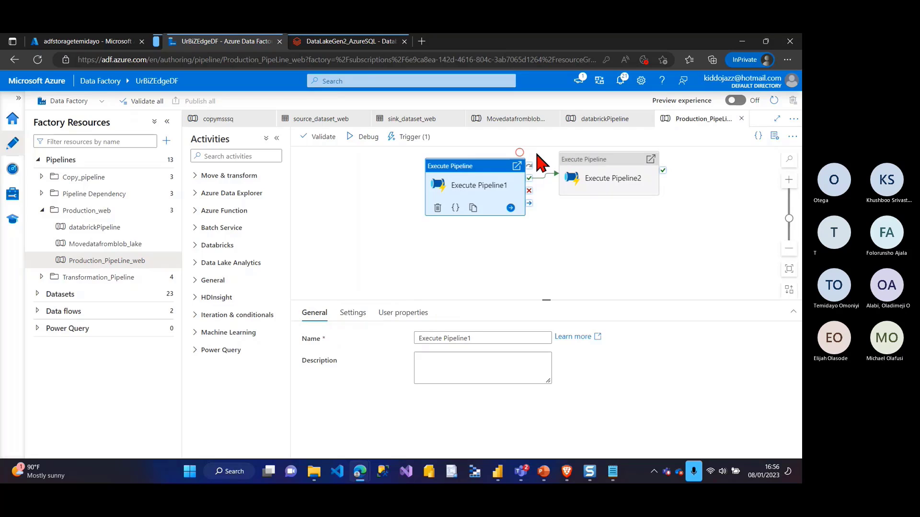
- Check the activity runs of Production_PipeLine_web in monitoring, and review the trigger runs list including triggerproductwebfinal
click(12, 169)
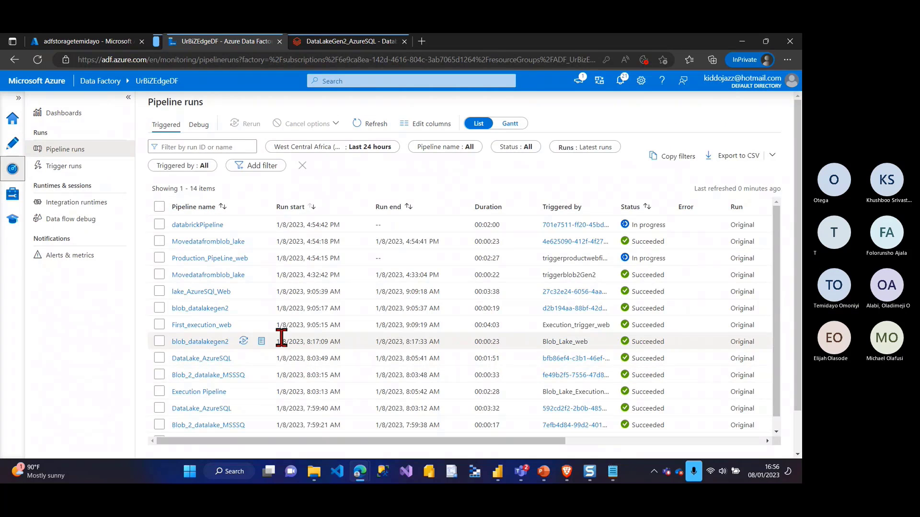
click(213, 258)
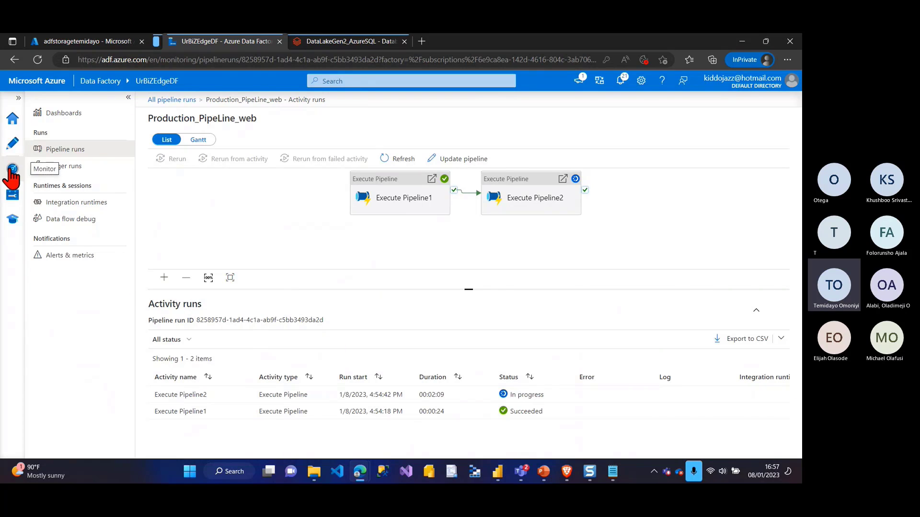
click(62, 167)
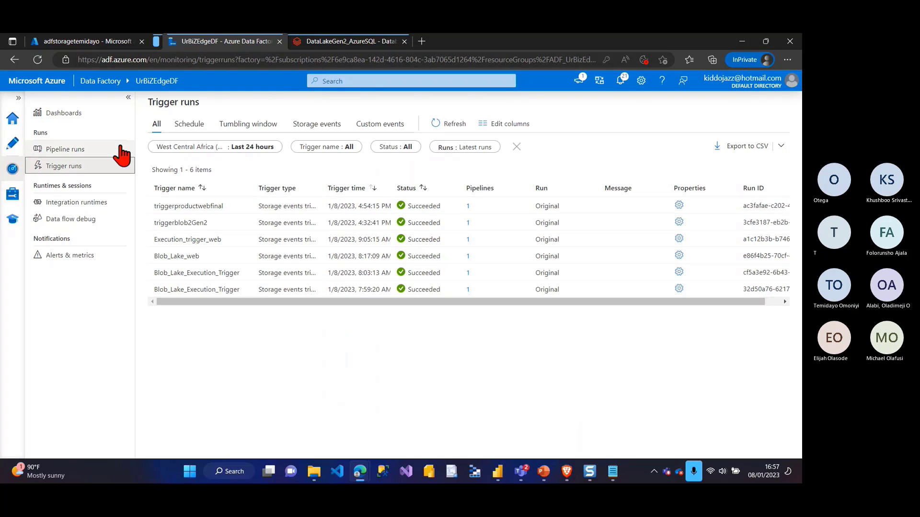
click(13, 170)
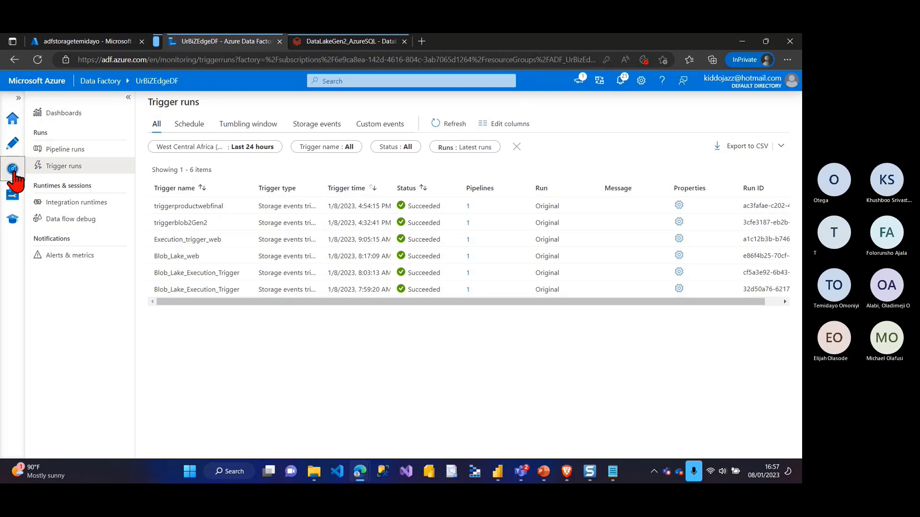
click(13, 143)
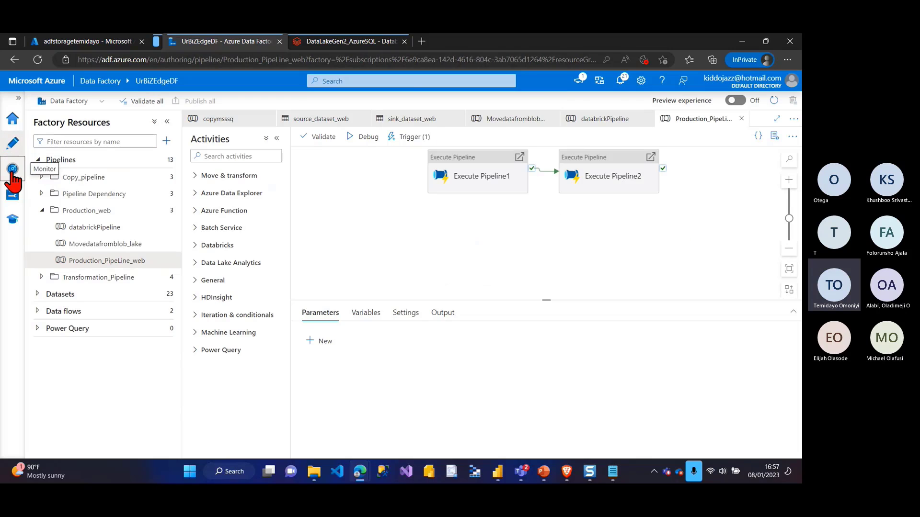
click(13, 169)
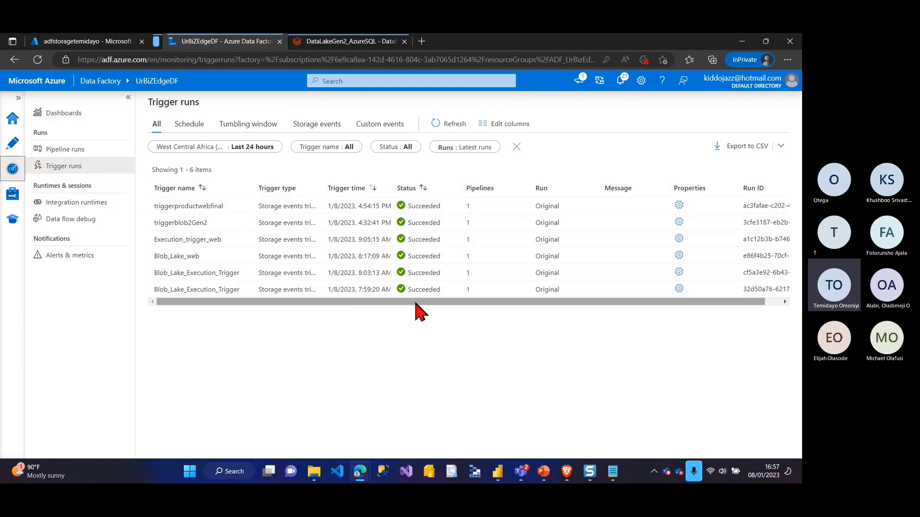
mouse_move(412, 298)
mouse_down()
mouse_move(487, 303)
mouse_move(403, 299)
mouse_up()
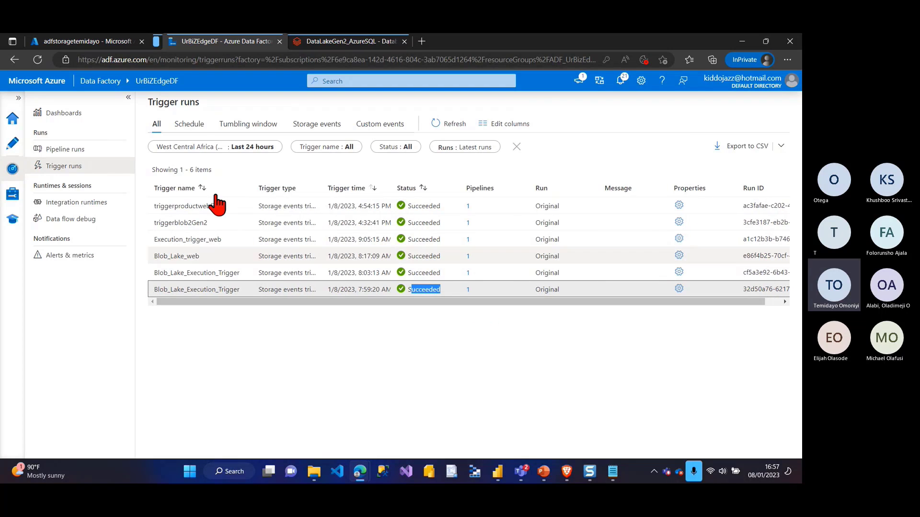
- Open the ADF_SQL database's query editor in the Azure portal and sign in with the SQL server authentication password
click(99, 46)
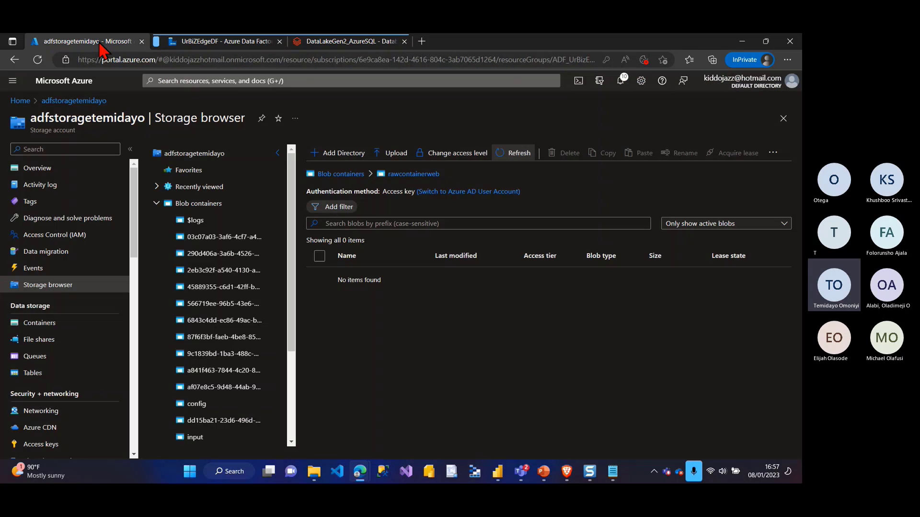
click(19, 103)
scroll(49, 226, down, 1)
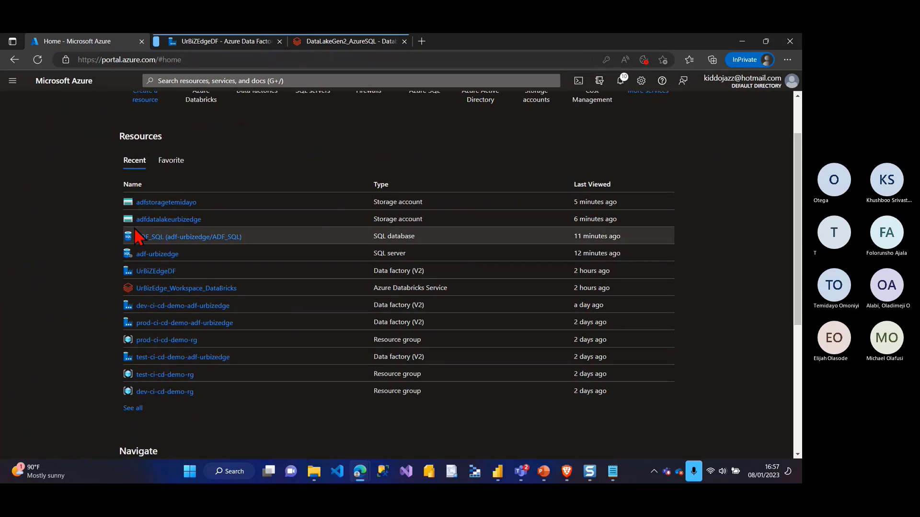
click(147, 238)
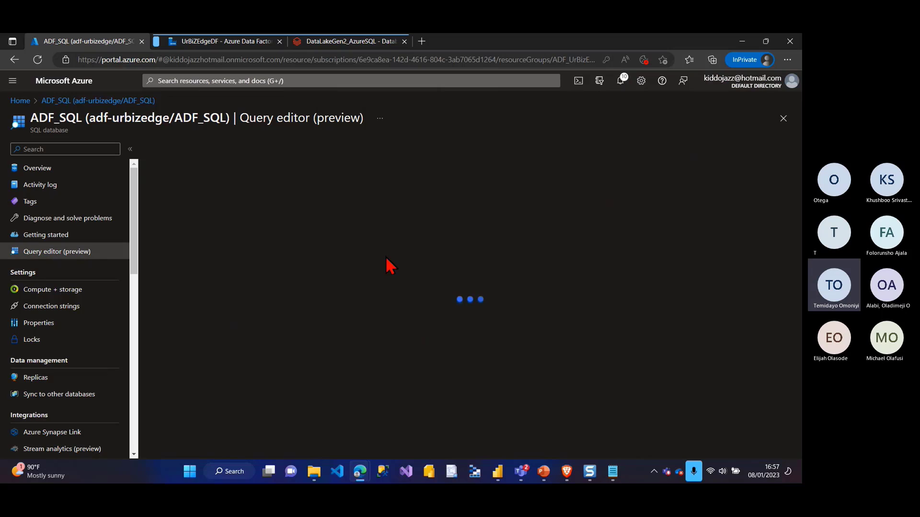
click(337, 364)
text(•••••••)
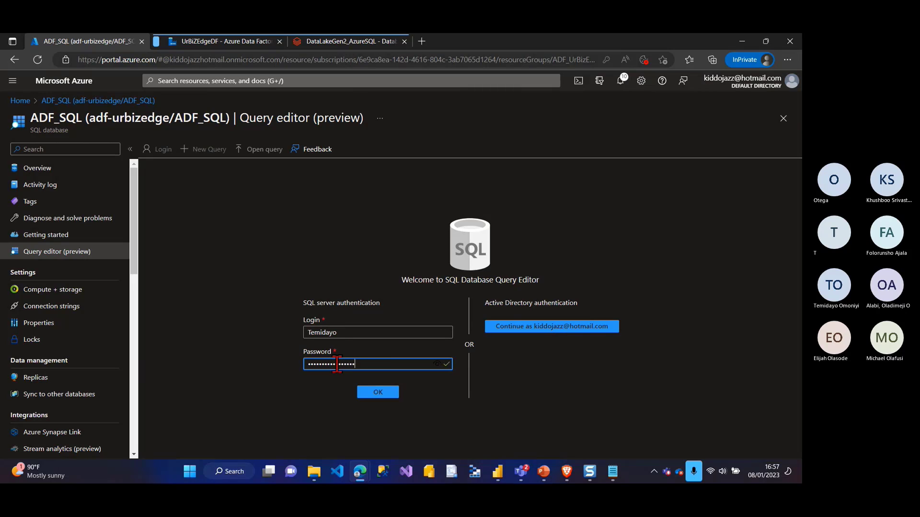
click(374, 394)
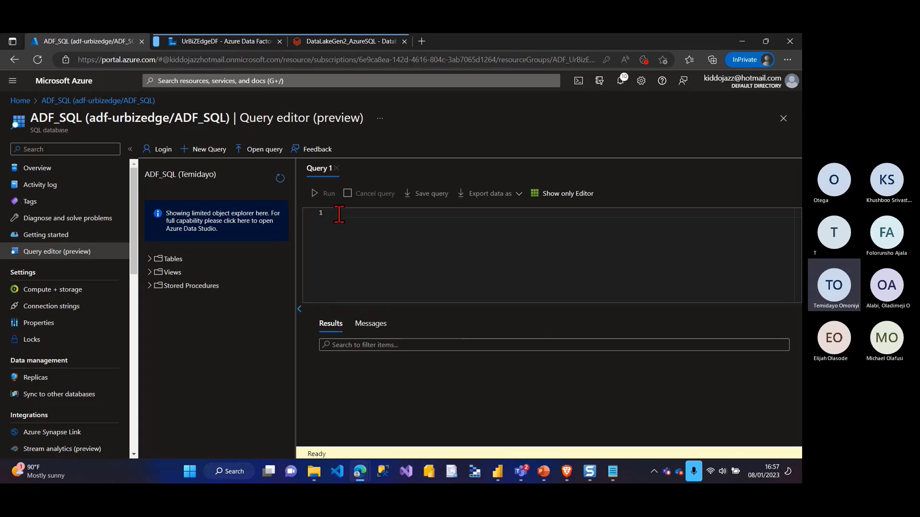
- Write and run the query select * from [dbo].[sales_data_cleaned]; and view its results
text(sele)
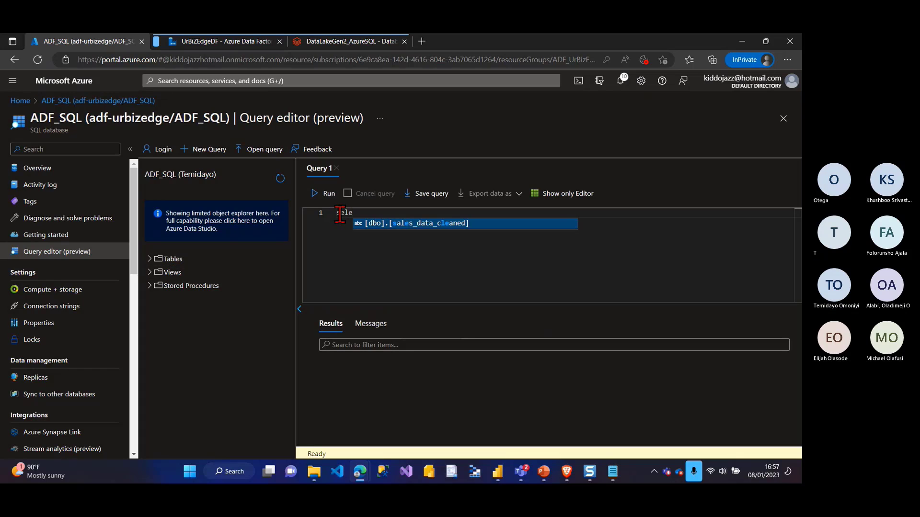
text(ct * from)
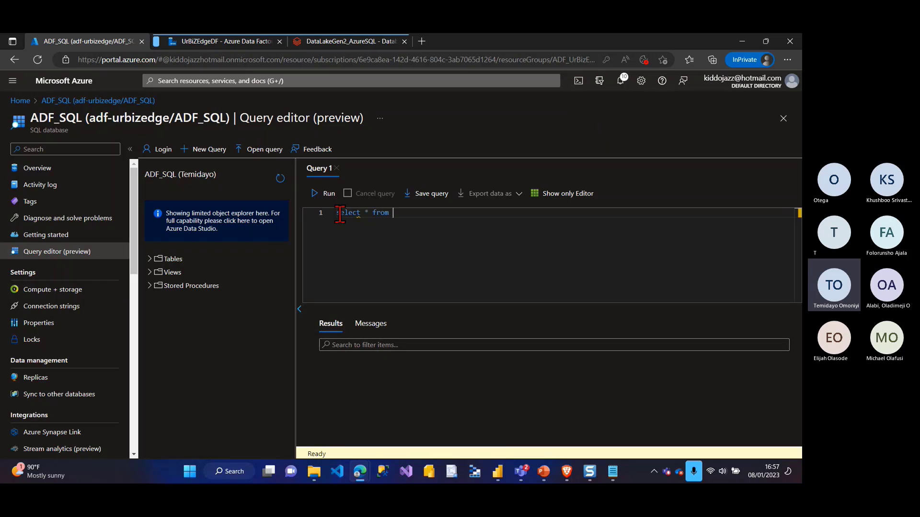
text( sa)
key(Down)
key(Down)
key(Return)
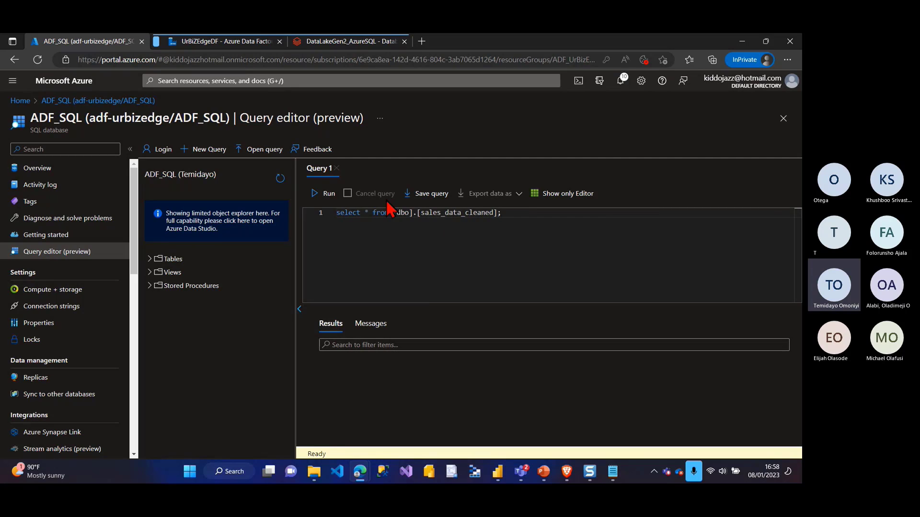
key(ctrl+a)
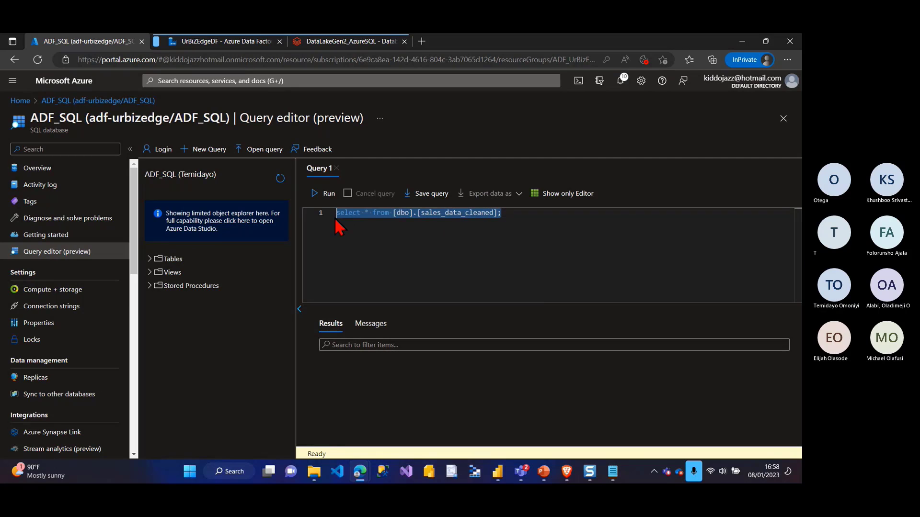
click(324, 194)
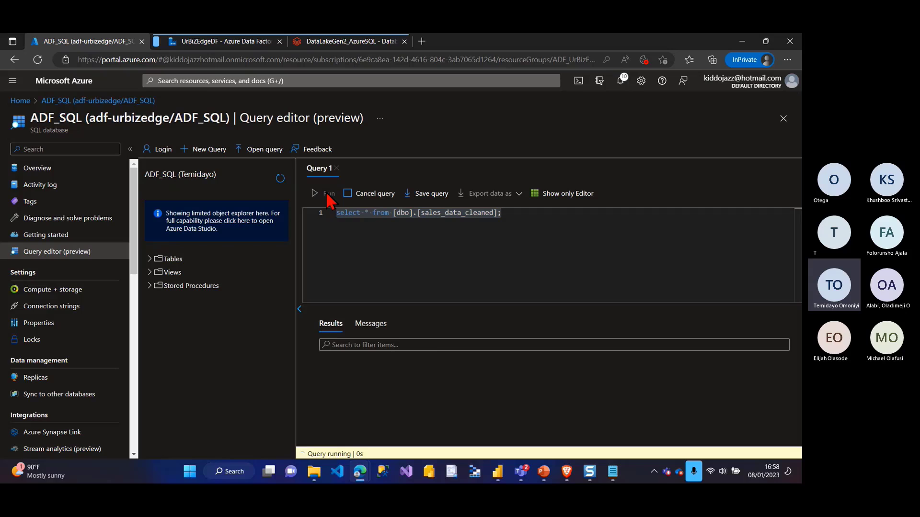
click(338, 330)
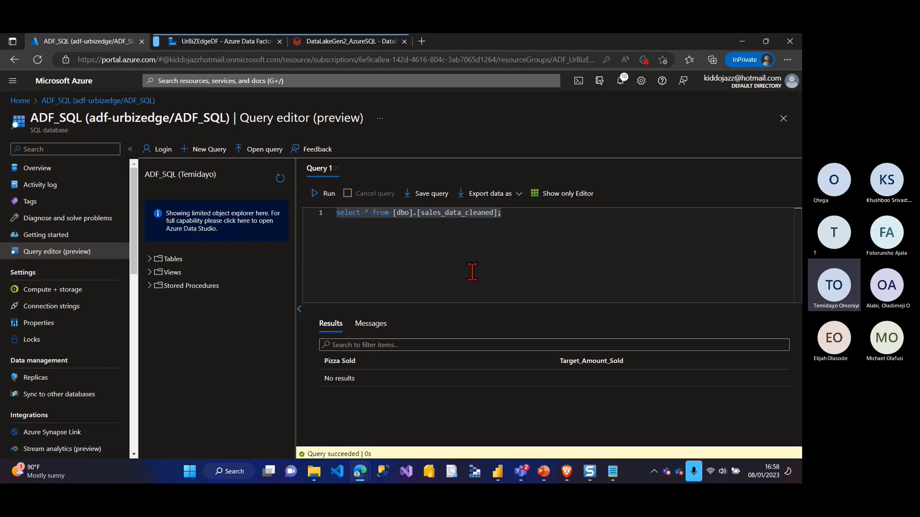
- Return to Data Factory, refresh the trigger runs, and inspect the lakeAzureSQL notebook activity in the newest databrickPipeline run
click(181, 43)
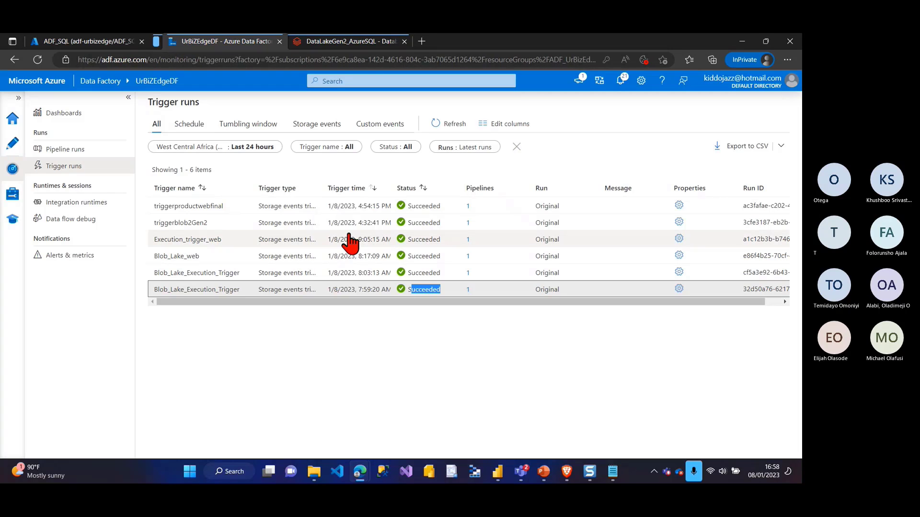
click(450, 130)
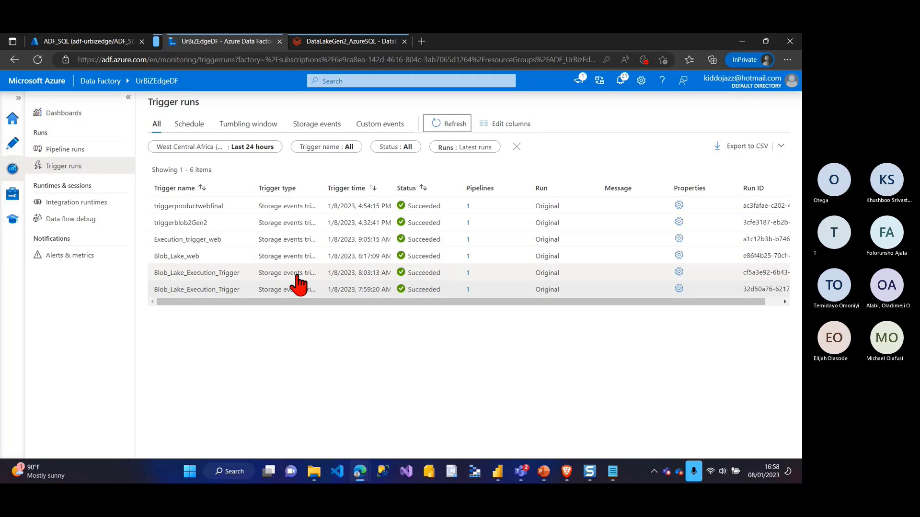
click(61, 154)
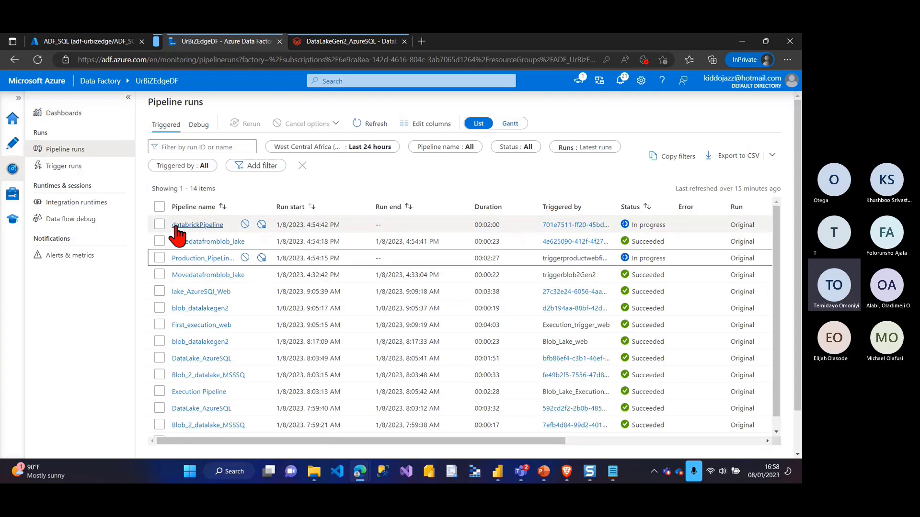
click(194, 225)
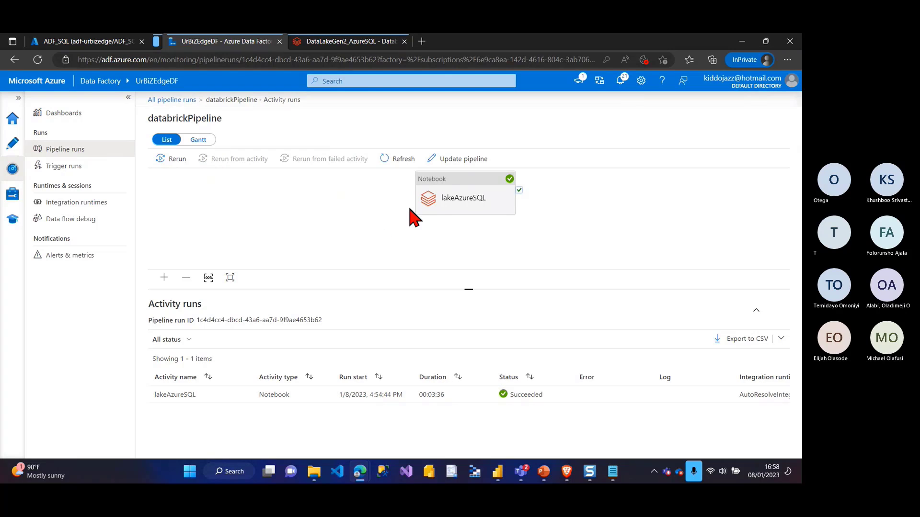
click(442, 192)
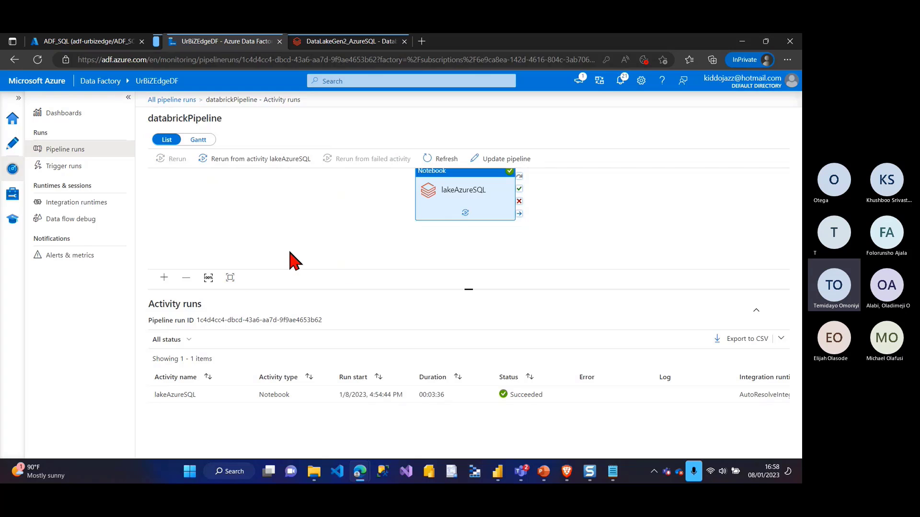
- Rerun the sales_data_cleaned query in the ADF_SQL query editor and look through the returned rows
click(87, 41)
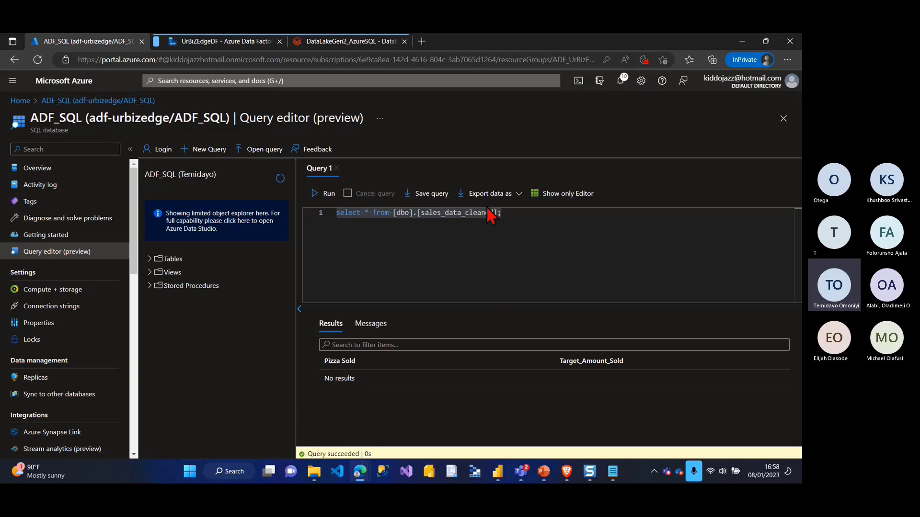
drag(525, 219, 331, 207)
click(329, 200)
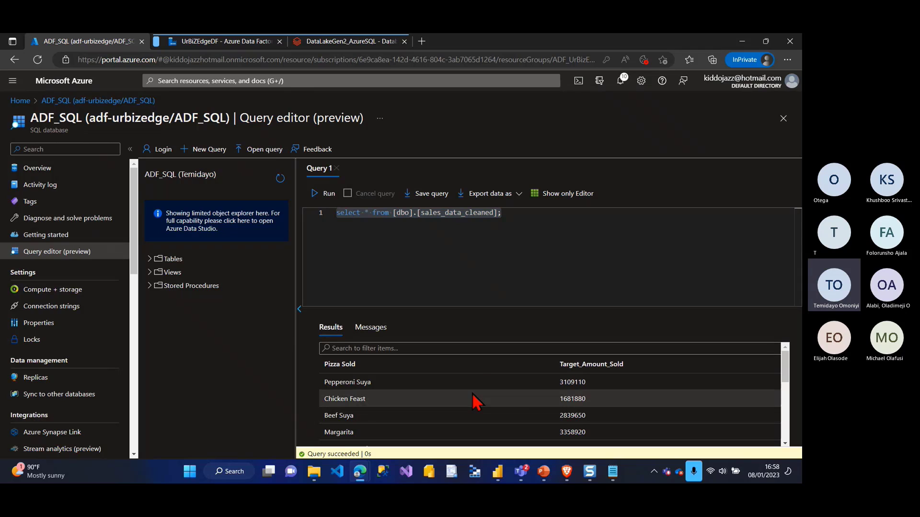
scroll(473, 401, down, 4)
scroll(473, 400, up, 4)
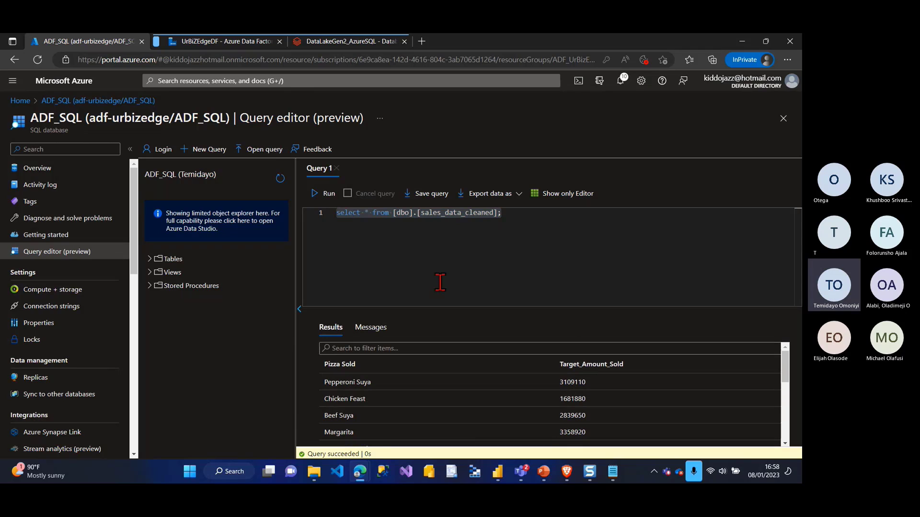
- Show the architecture slide of Arctype.pptx in PowerPoint, and switch to Power BI Desktop and dismiss its start screen
mouse_move(543, 471)
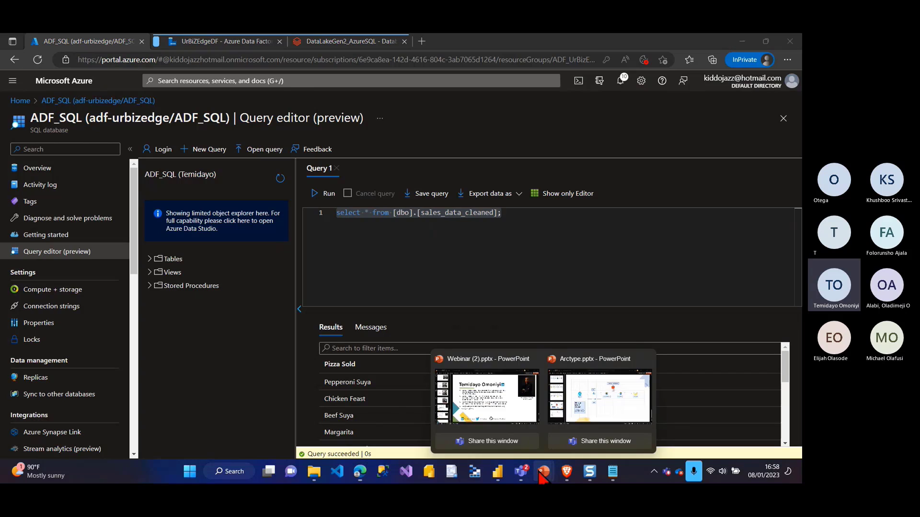
click(598, 397)
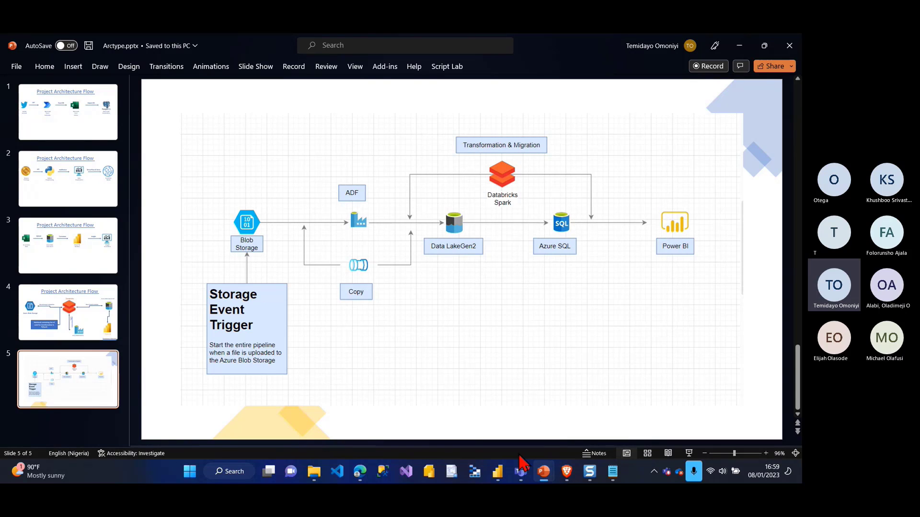
click(498, 472)
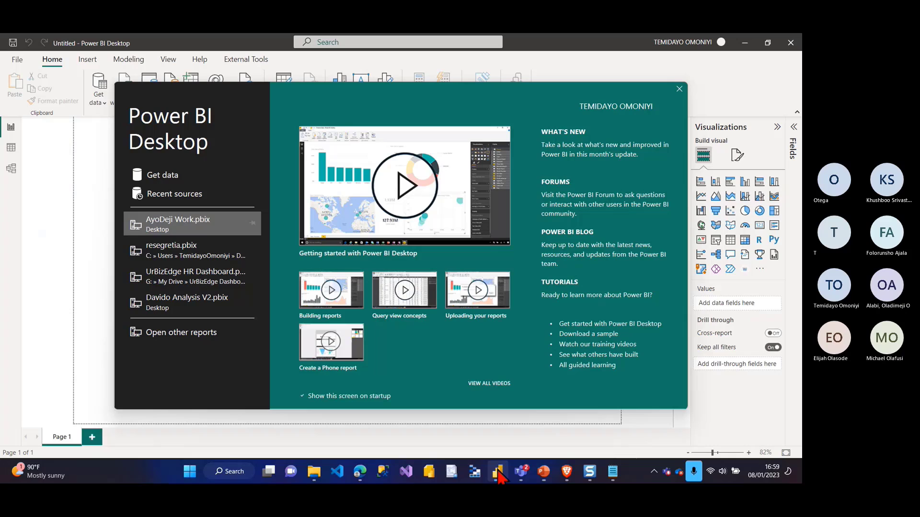
click(678, 90)
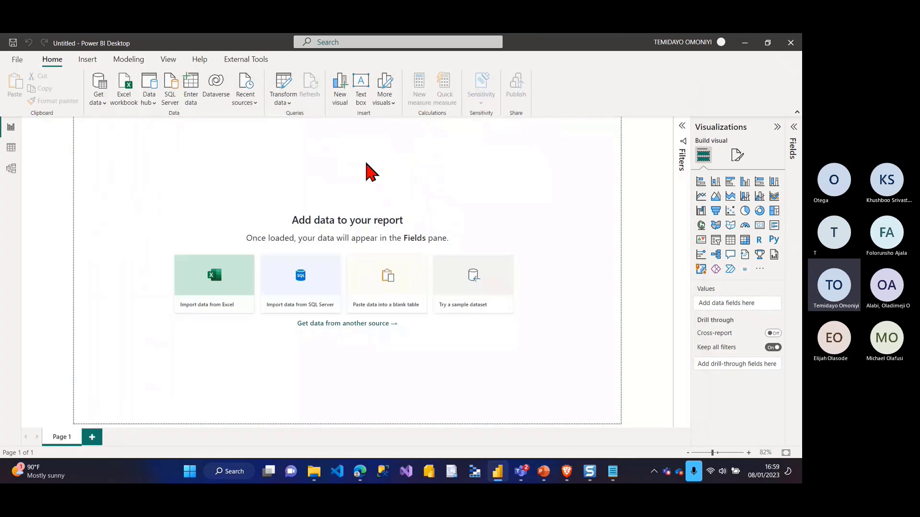
- Search the Get Data sources for Azure and start a connection to an Azure SQL database
click(91, 95)
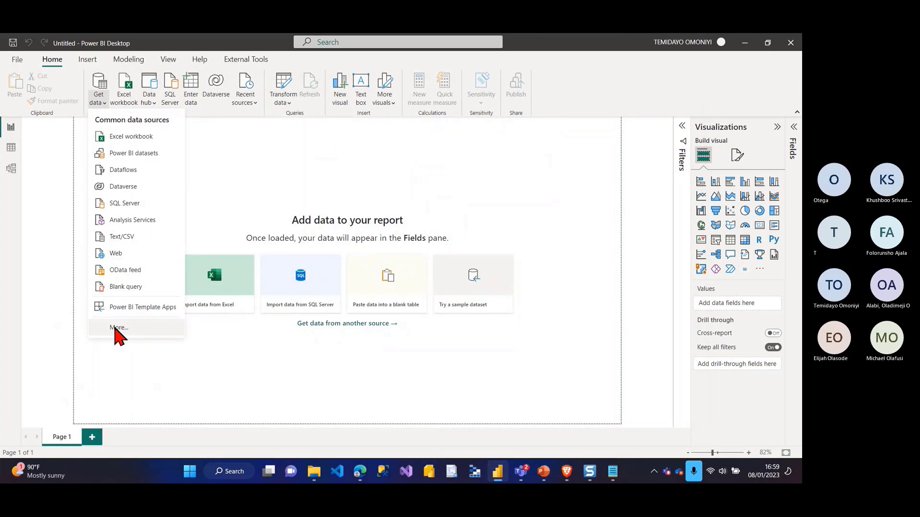
click(119, 329)
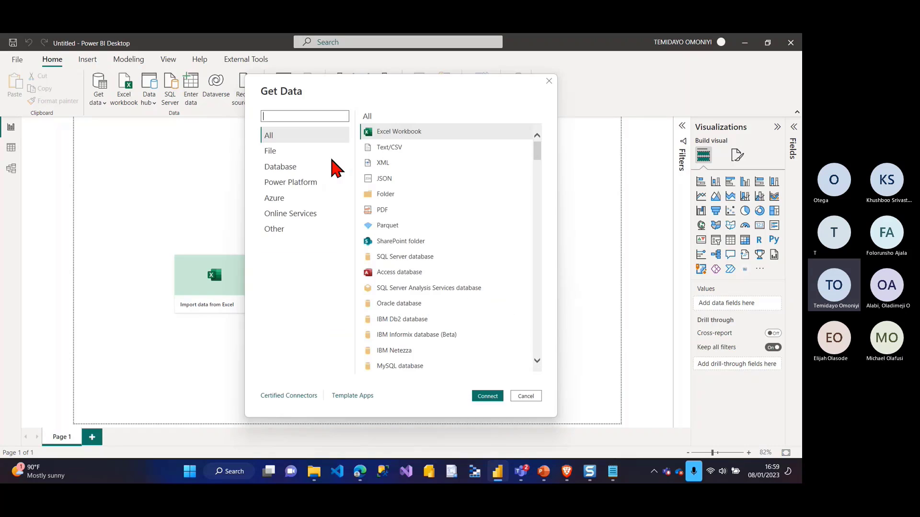
text(Azure)
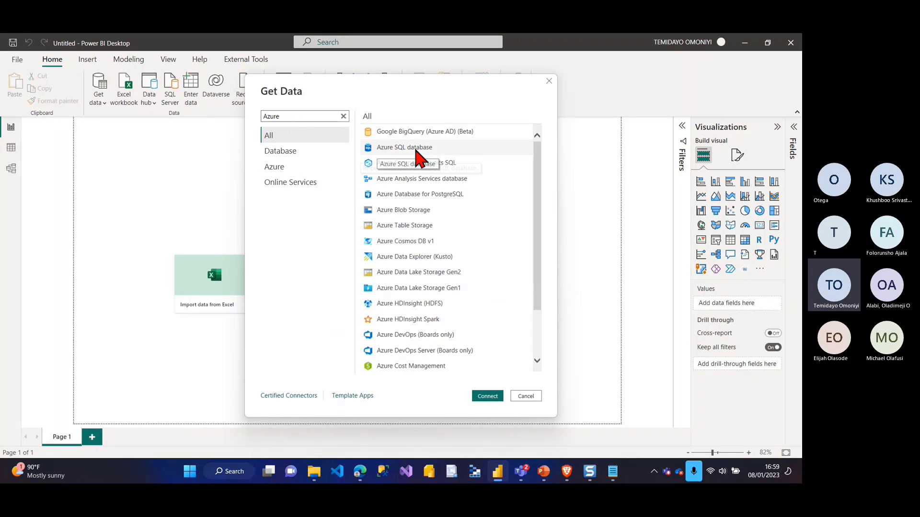
click(414, 152)
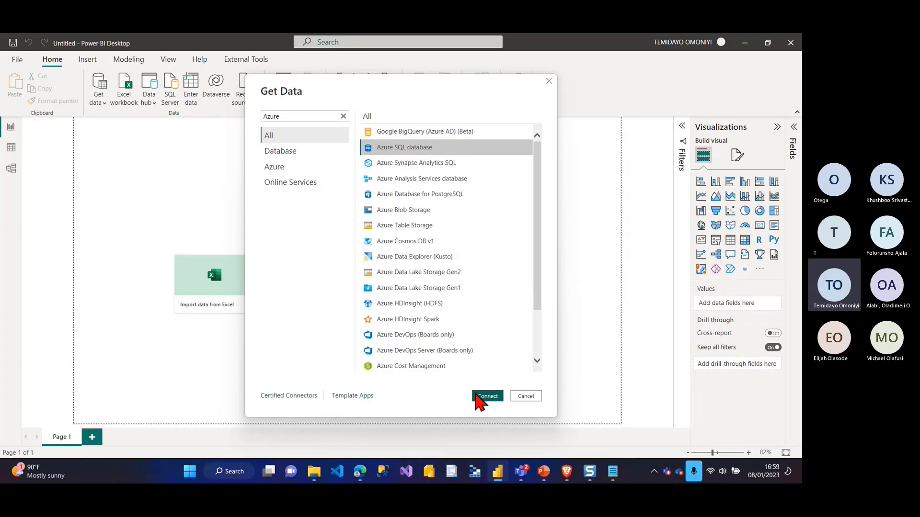
click(477, 397)
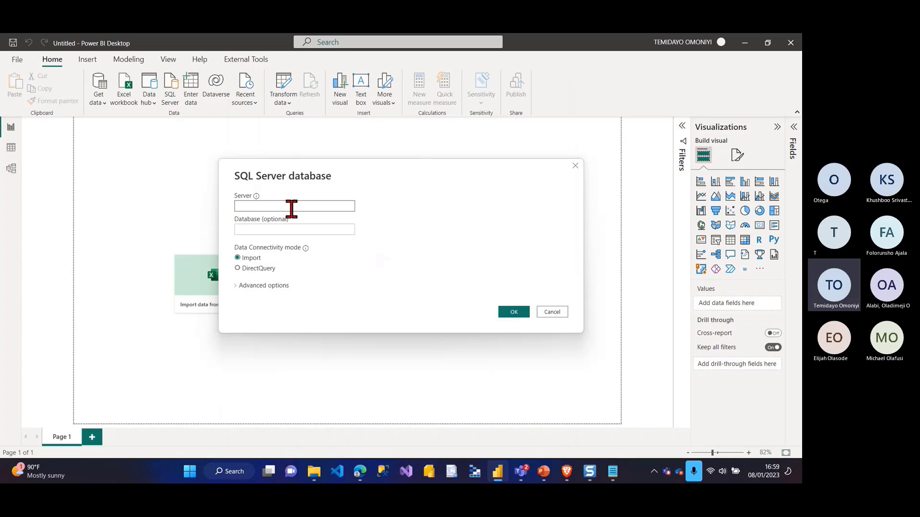
- Copy the server name from the ADF_SQL overview in the Azure portal and enter it as the server in Power BI Desktop's SQL Server connection
key(alt+Tab)
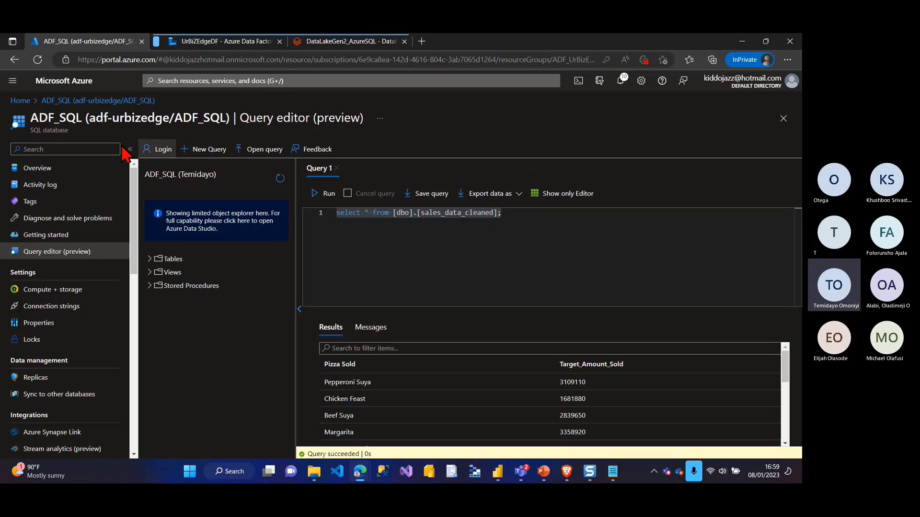
click(57, 101)
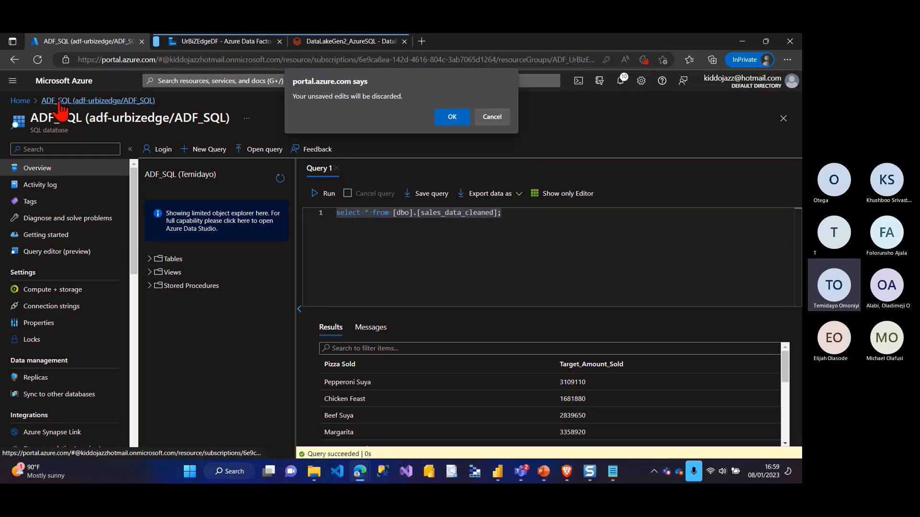
click(443, 113)
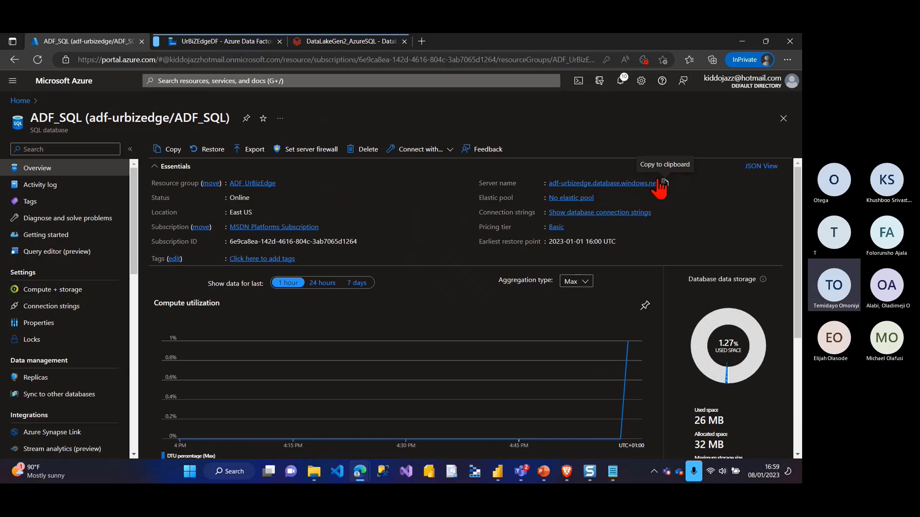
click(665, 184)
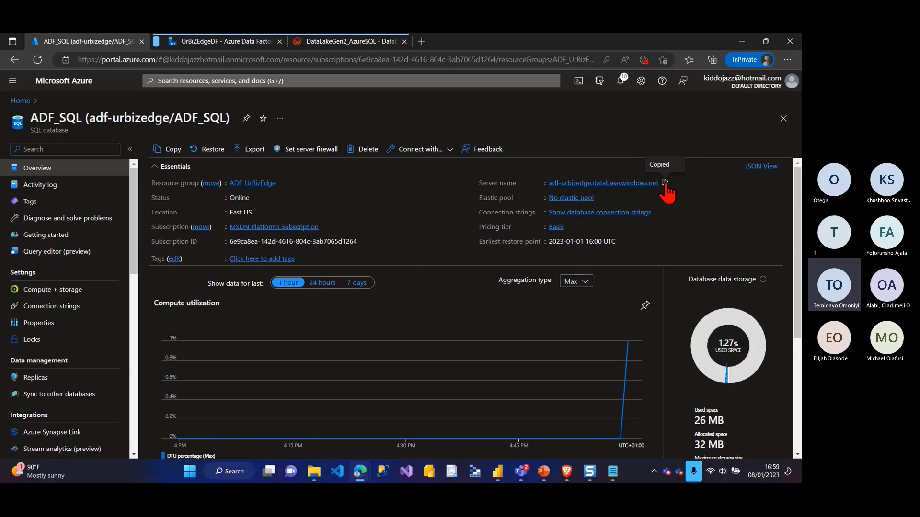
key(alt+Tab)
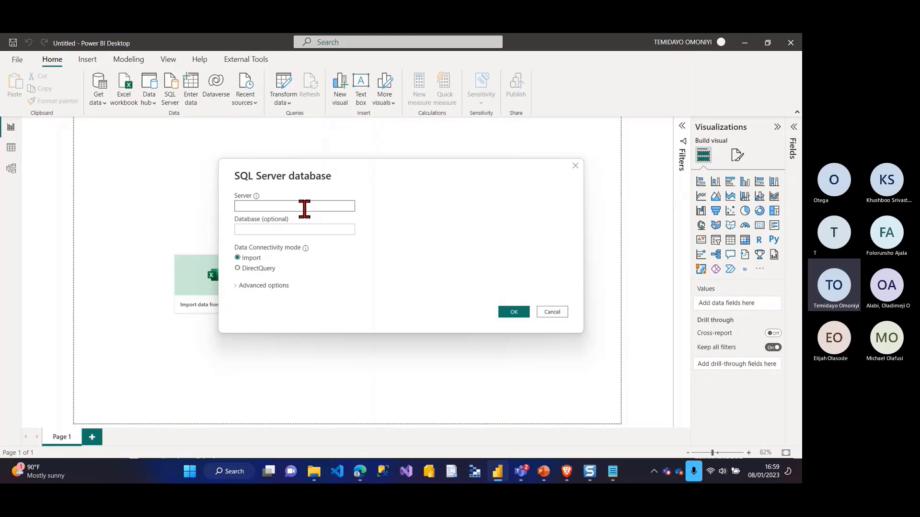
click(304, 207)
key(ctrl+v)
- Enter ADF_SQL as the database, copying its name from the Azure portal, and connect in DirectQuery mode
click(261, 230)
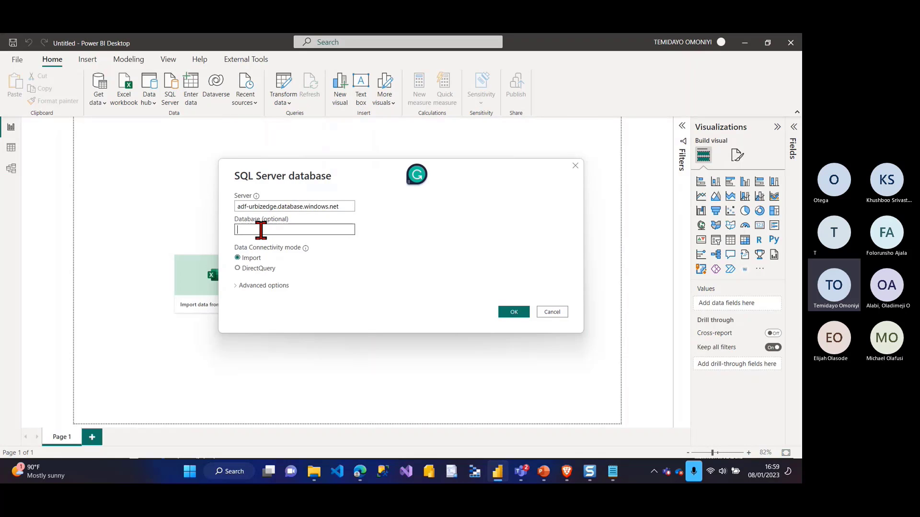
key(alt+Tab)
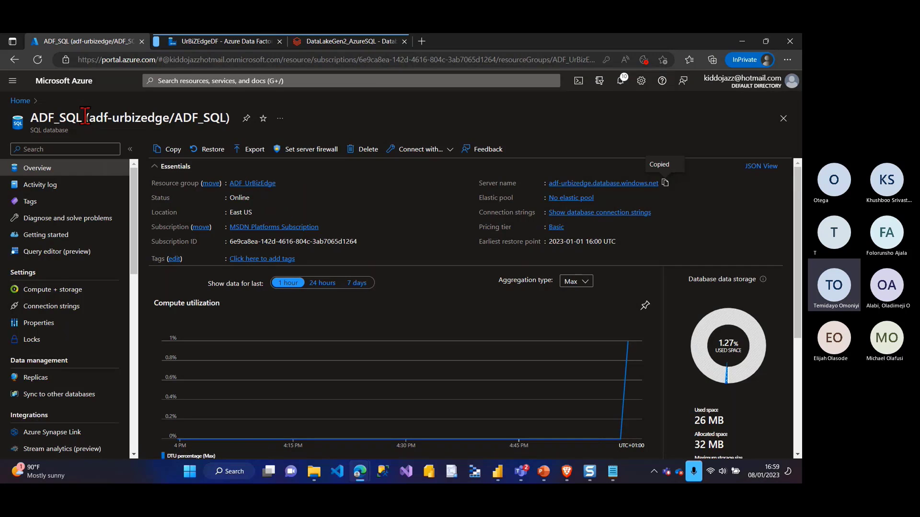
drag(85, 115, 31, 119)
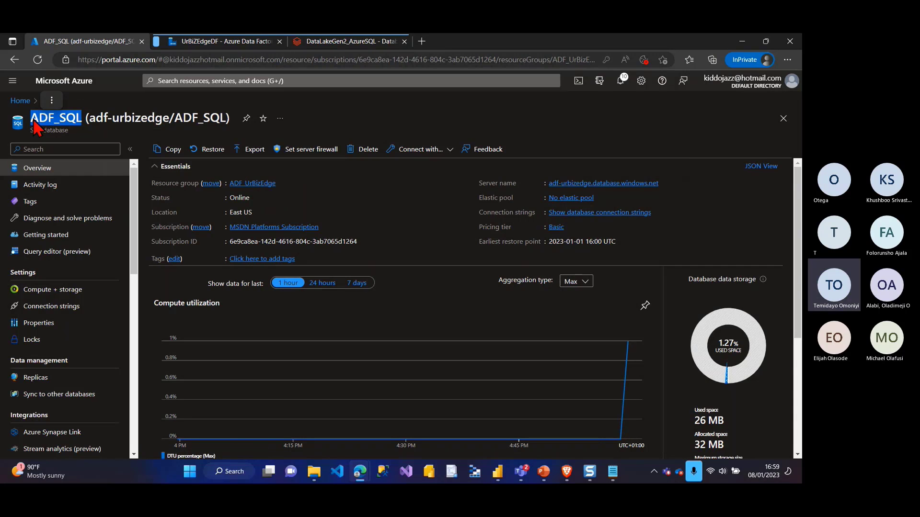
key(alt+Tab)
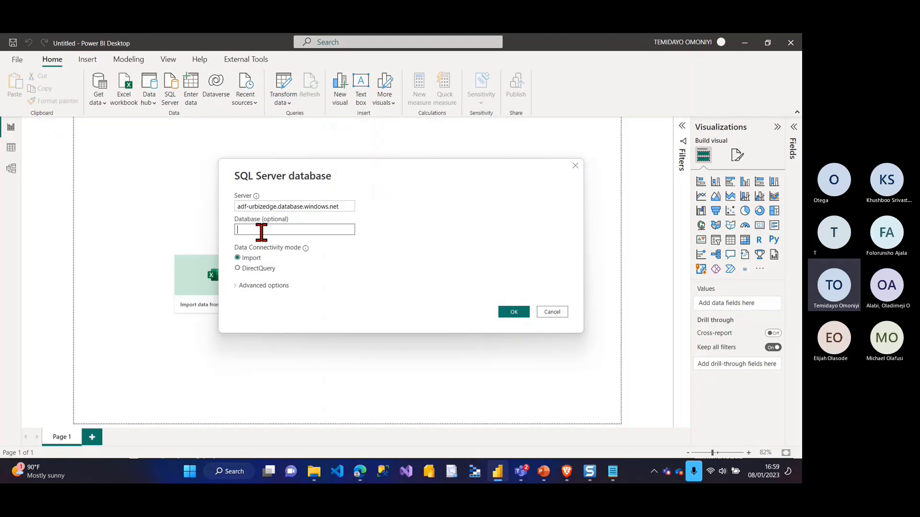
key(ctrl+v)
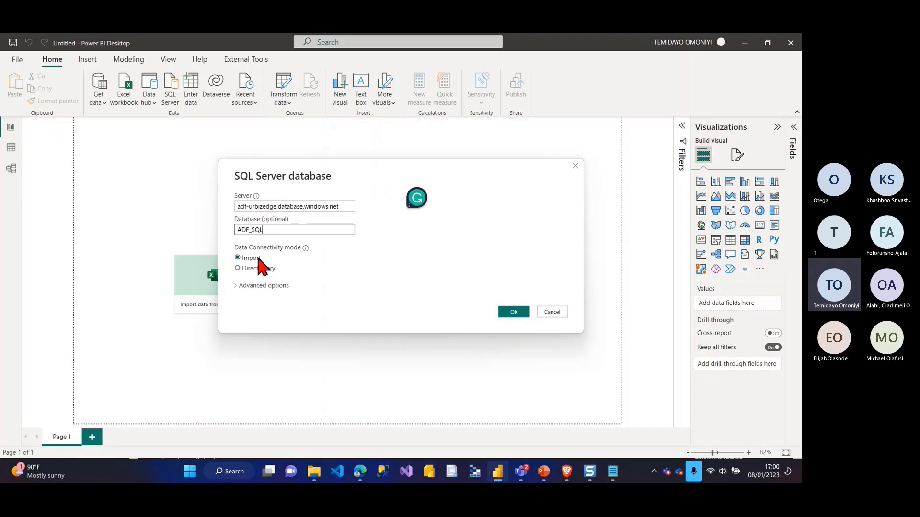
click(238, 268)
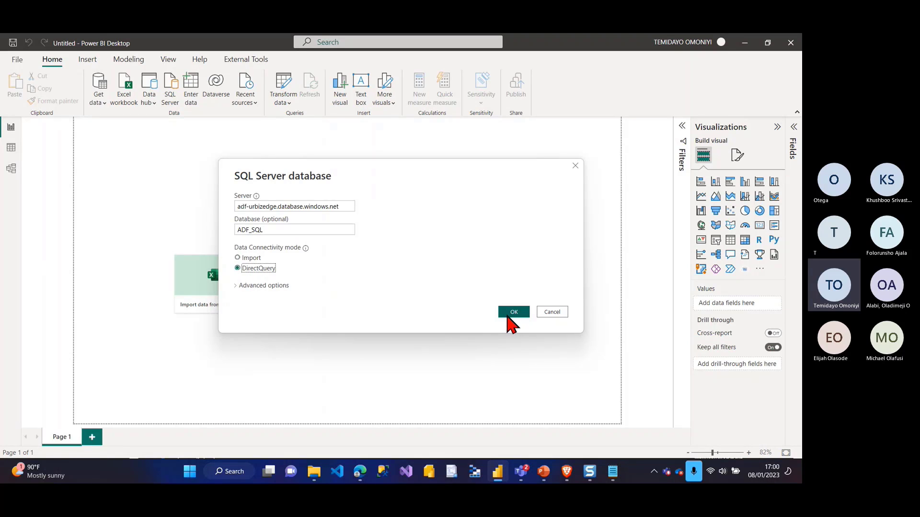
click(509, 314)
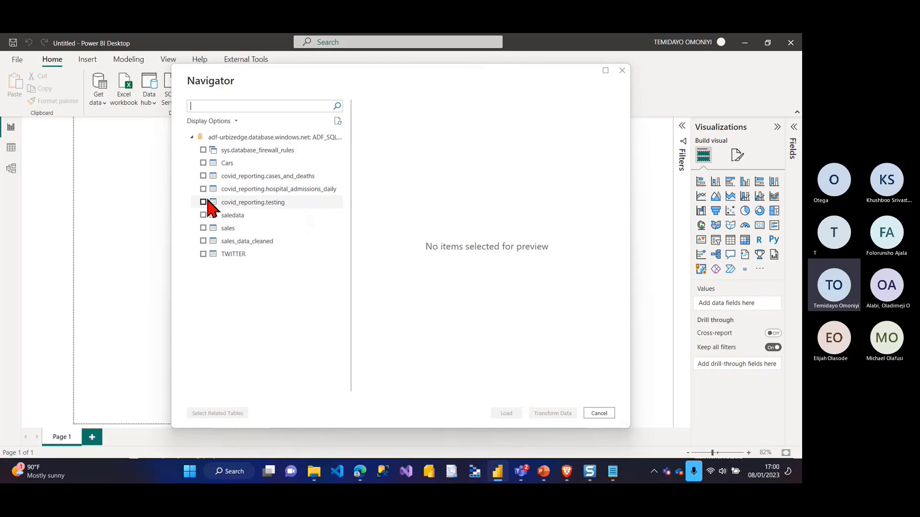
- Open the sales_data_cleaned table in Power Query Editor and apply the query to the report
click(203, 241)
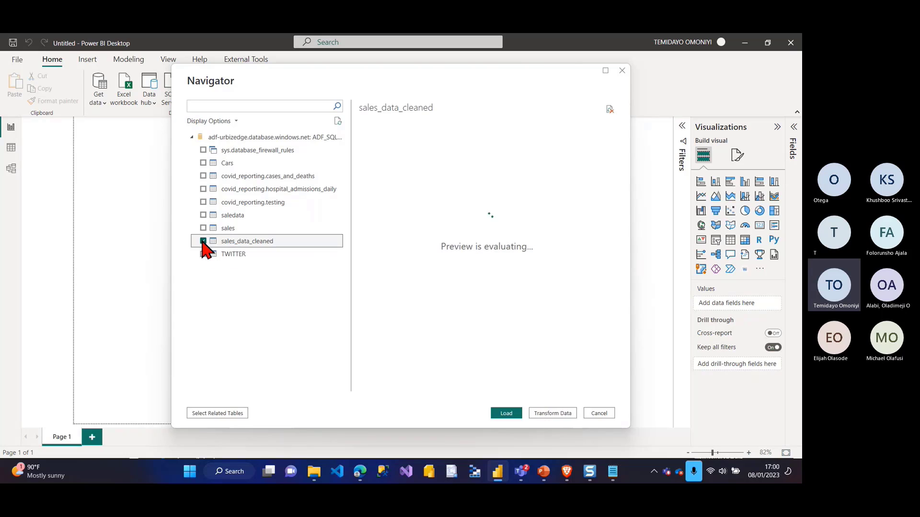
click(553, 414)
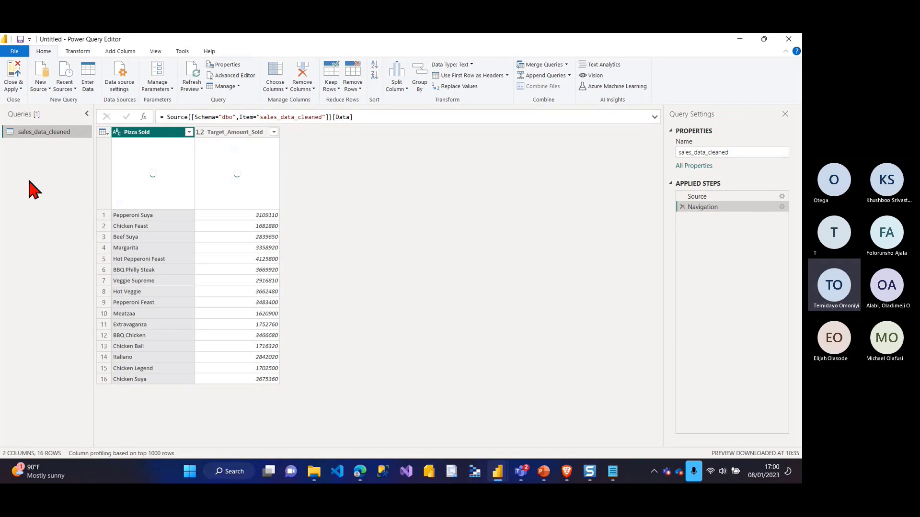
click(14, 79)
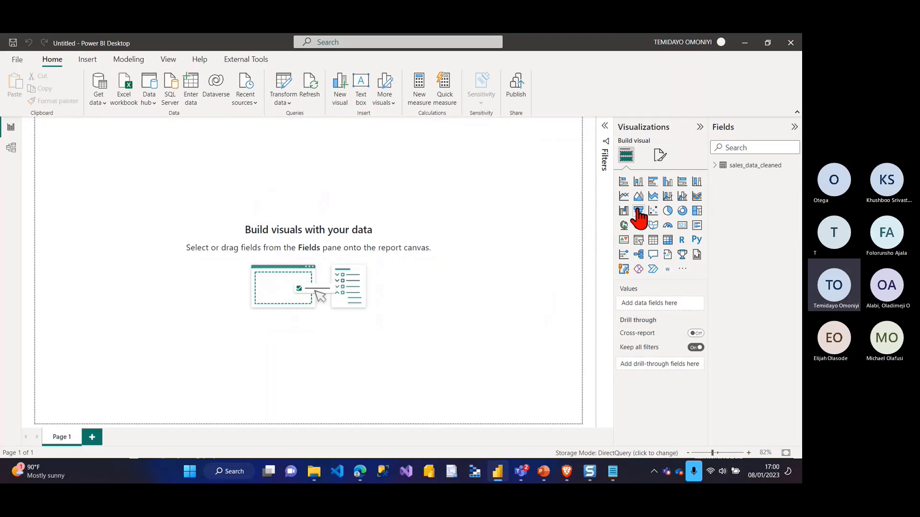
- Build a clustered column chart of Target_Amount_Sold by Pizza Sold and enlarge it to fill most of the report page
click(667, 181)
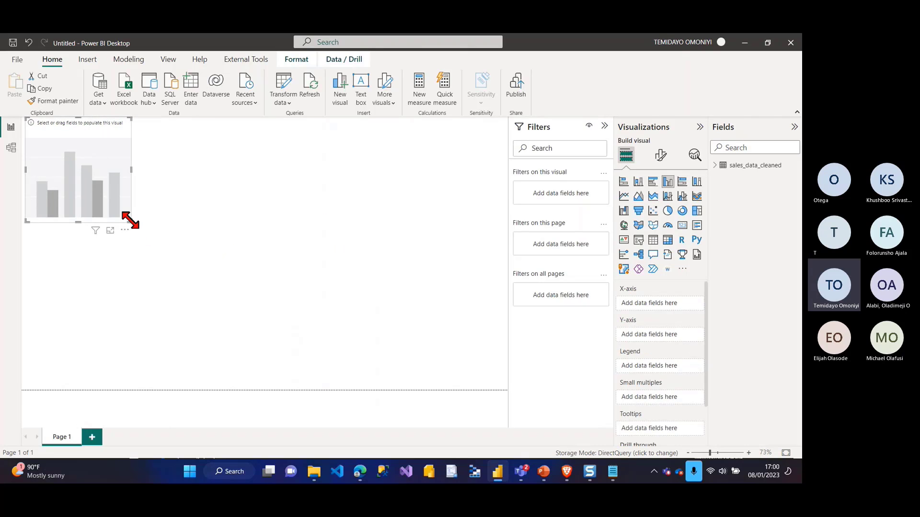
drag(129, 222, 462, 348)
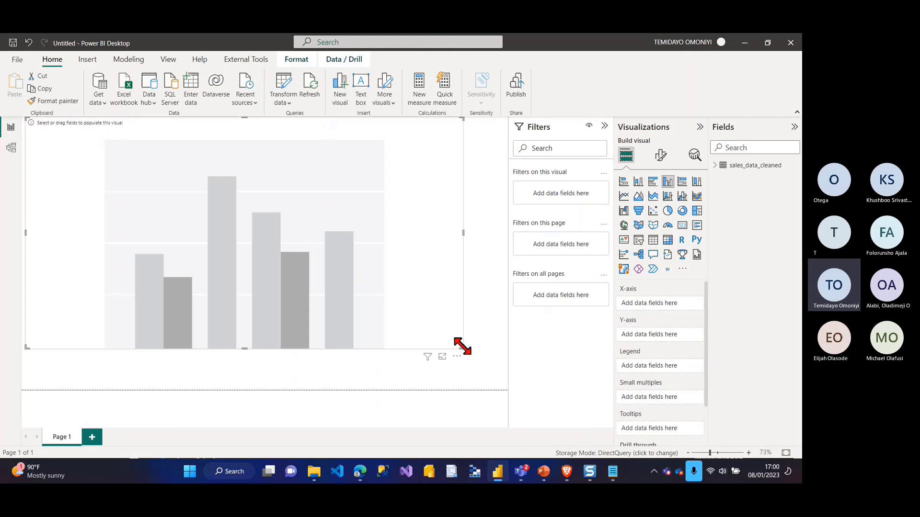
click(715, 166)
drag(732, 179, 663, 301)
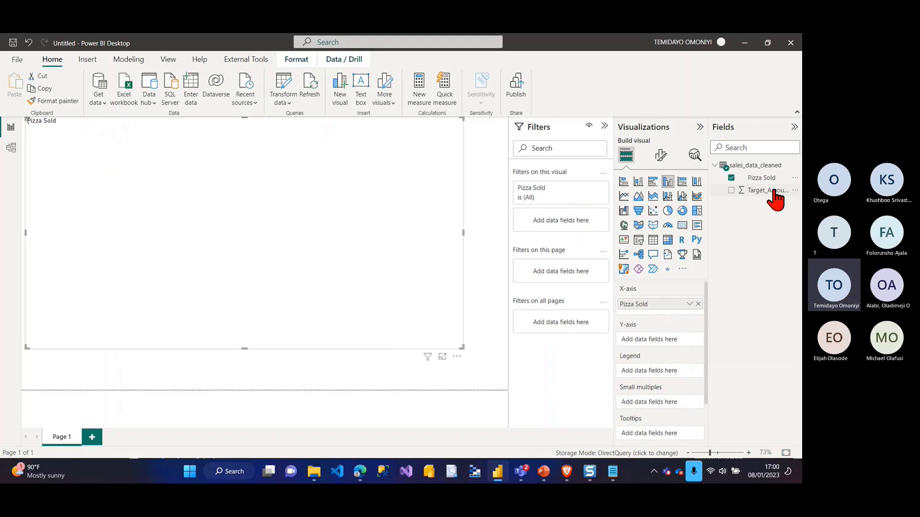
drag(767, 190, 679, 338)
drag(675, 340, 670, 340)
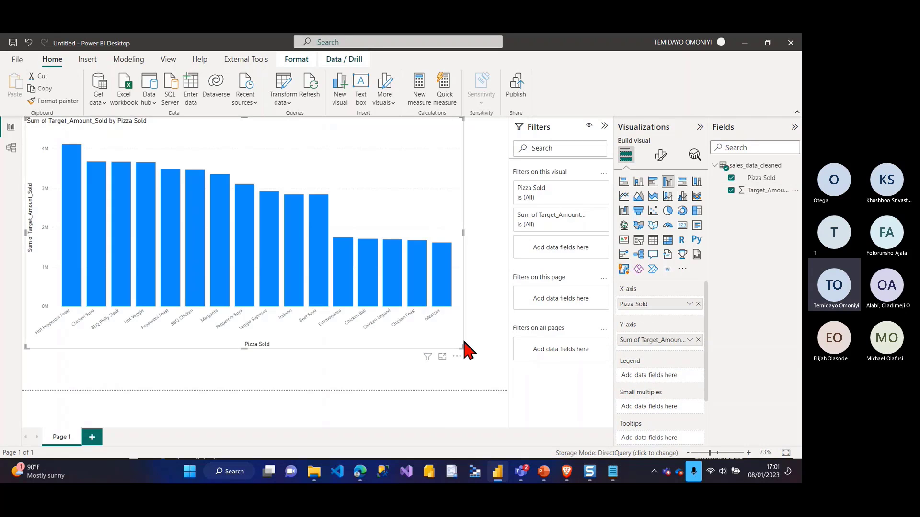
drag(463, 349, 533, 393)
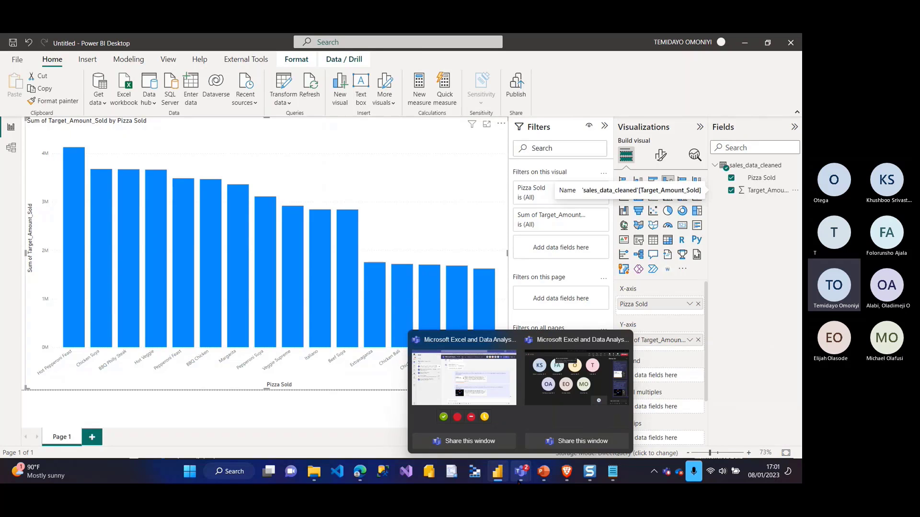
- Switch to the Microsoft Teams meeting window and stop sharing the screen
mouse_move(521, 471)
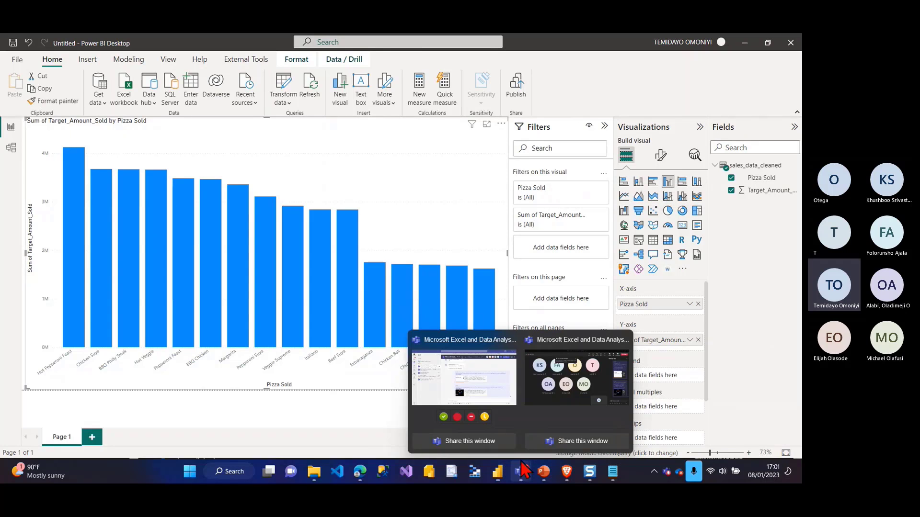
click(551, 378)
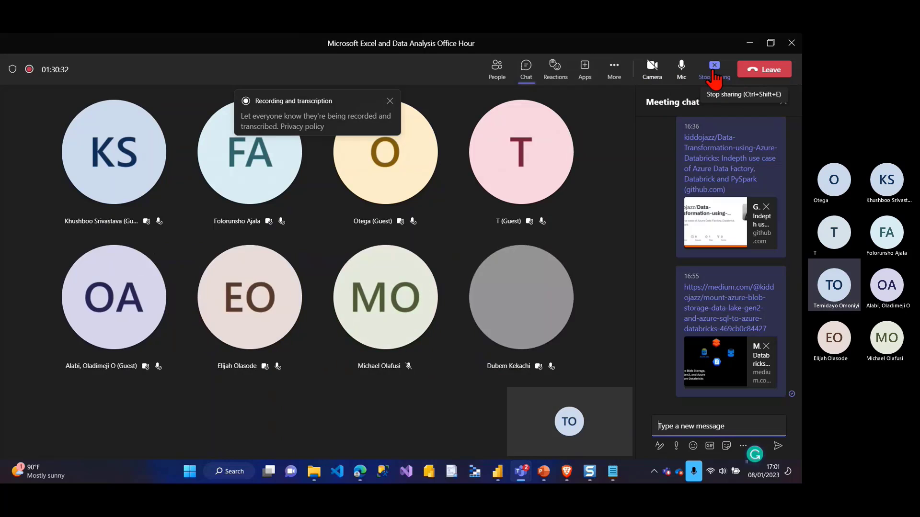
click(714, 68)
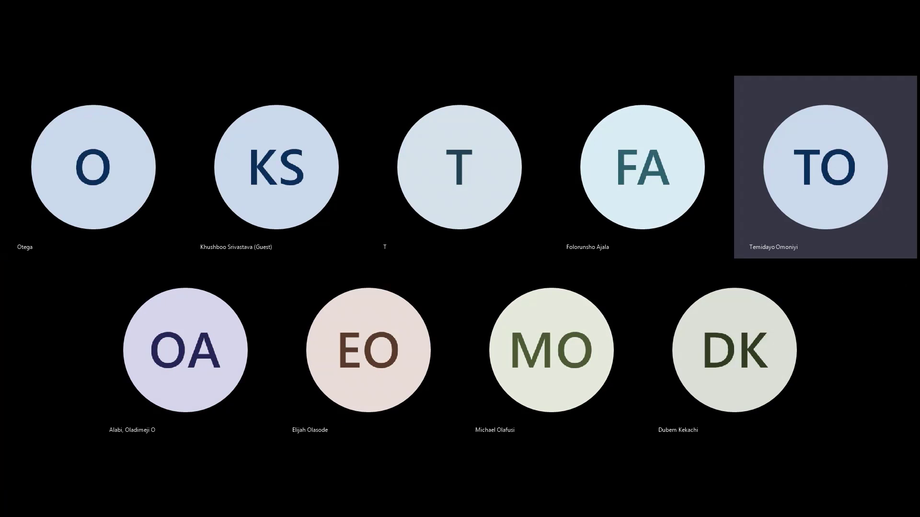